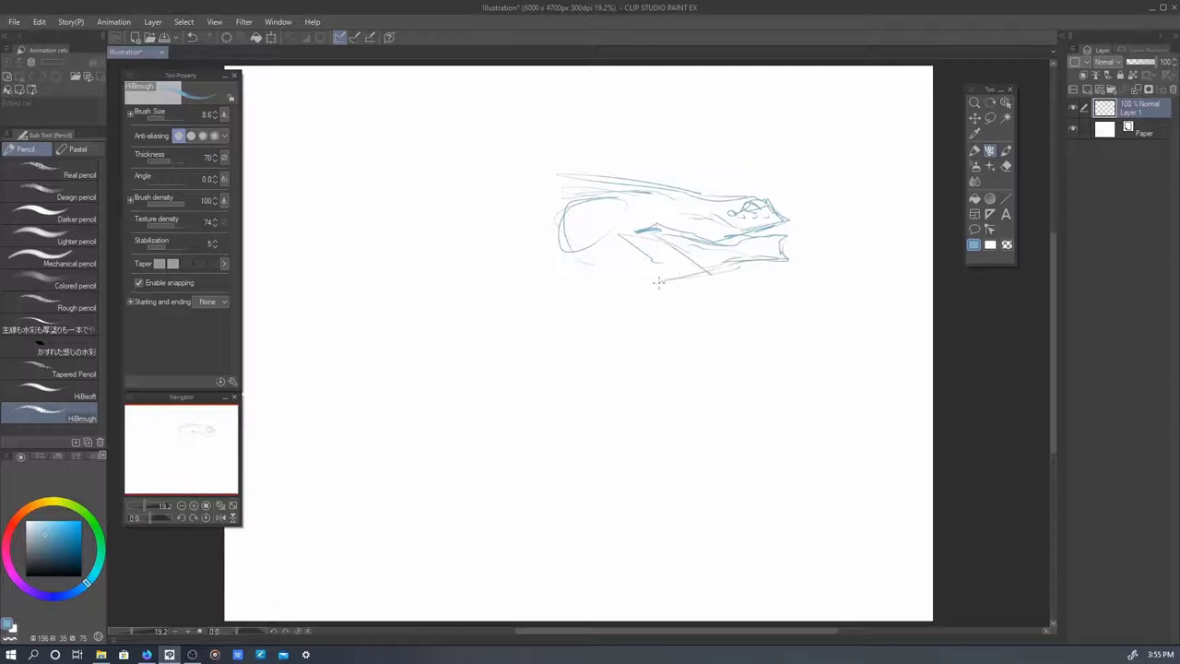
- Rough out the dragon head's spiked crest, cheek, and the base of the swept-back horn with loose blue pencil strokes
left_click_drag(614, 234, 657, 221)
mouse_move(596, 189)
left_mouse_down()
mouse_move(702, 172)
mouse_move(728, 186)
left_mouse_up()
mouse_move(478, 163)
left_mouse_down()
mouse_move(581, 190)
mouse_move(552, 231)
mouse_move(630, 297)
left_mouse_up()
left_click_drag(643, 218, 560, 264)
left_click_drag(520, 158, 618, 193)
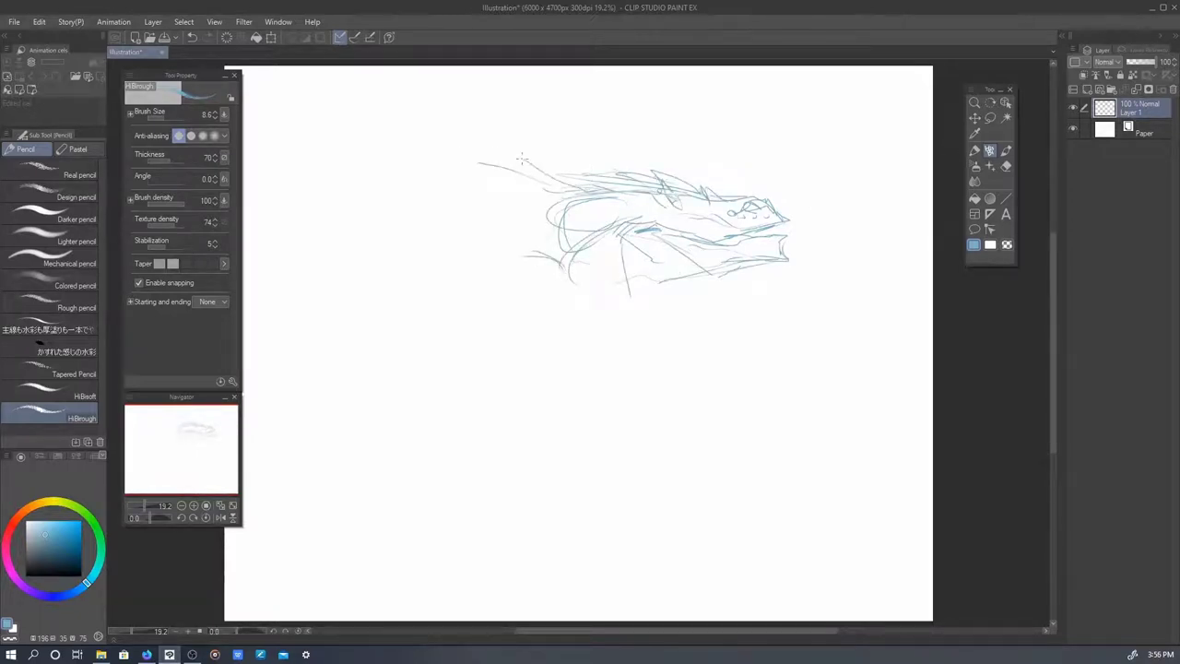
left_click_drag(444, 157, 533, 197)
left_click_drag(433, 205, 590, 314)
- Sketch the curved horn beneath the jaw and the row of hooked spikes fanning out below it
left_click_drag(633, 285, 656, 335)
mouse_move(785, 284)
left_mouse_down()
mouse_move(719, 304)
mouse_move(783, 274)
left_mouse_up()
left_click_drag(778, 308, 818, 313)
left_click_drag(553, 268, 587, 345)
left_click_drag(594, 365, 542, 415)
left_click_drag(660, 369, 757, 417)
- Sketch the large curled horn behind the head, with hooked frill spikes below it and jagged spikes along its back
left_click_drag(513, 291, 537, 284)
left_click_drag(502, 247, 406, 293)
left_click_drag(540, 280, 498, 323)
left_click_drag(446, 201, 370, 257)
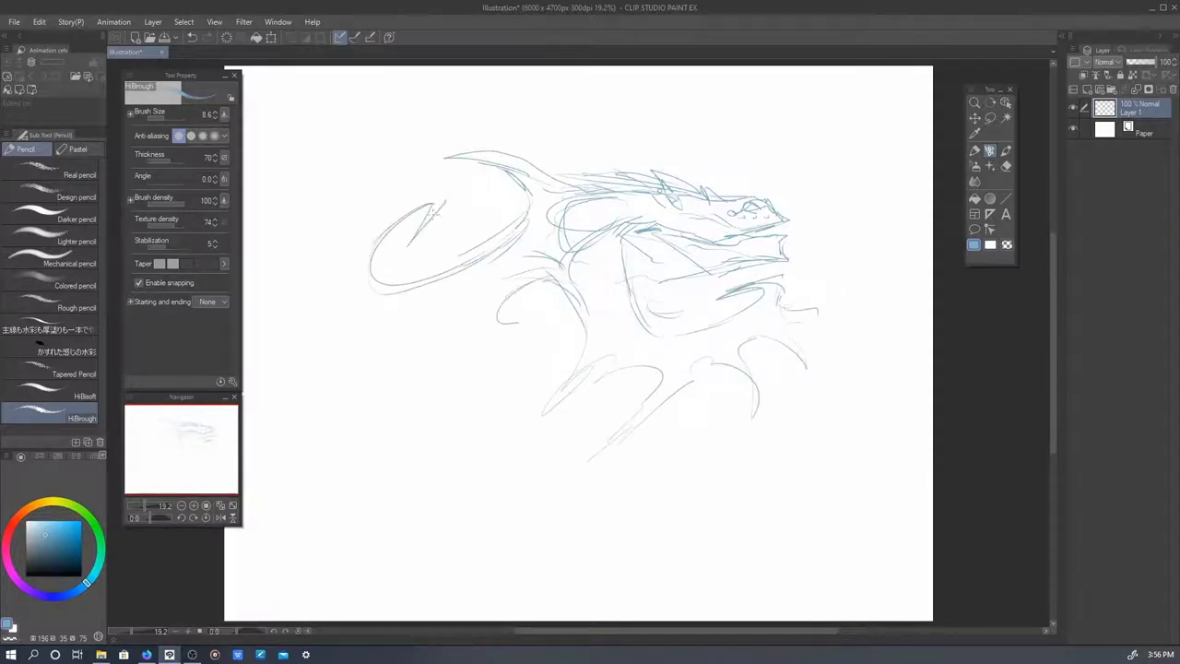
left_click_drag(446, 170, 403, 190)
left_click_drag(395, 175, 363, 227)
left_click_drag(355, 183, 327, 251)
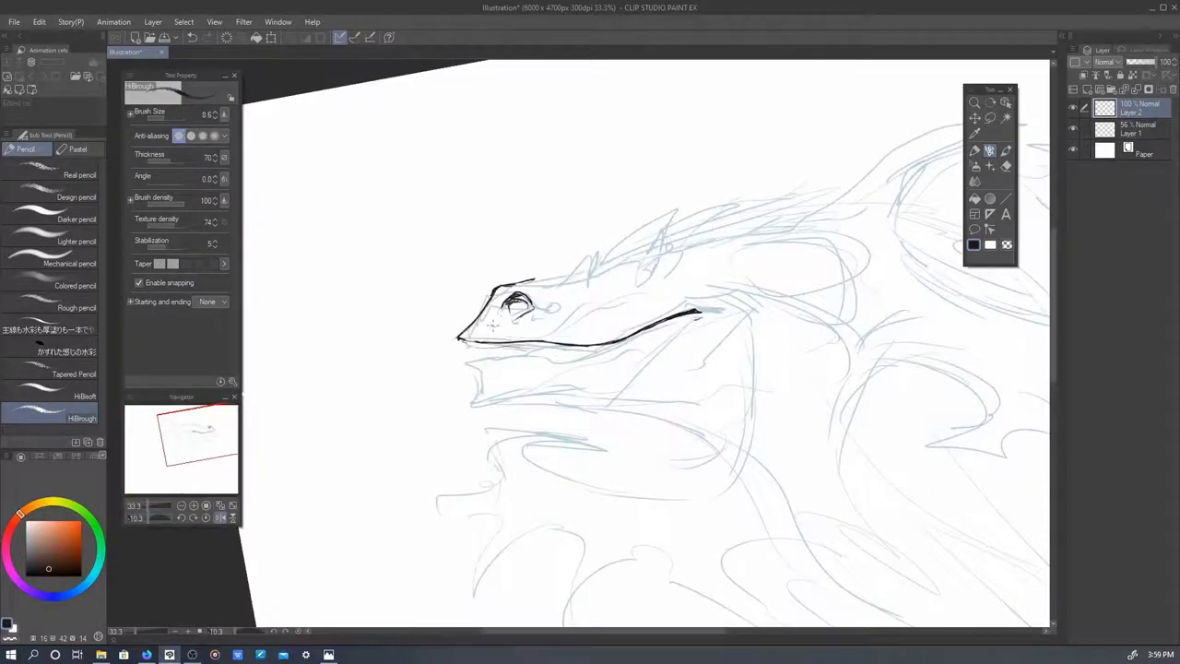
- Ink the details around the dragon's eye, the dark spots below it, the upper jaw edge and the brow ridge
left_click_drag(509, 322, 512, 329)
left_click_drag(509, 300, 525, 308)
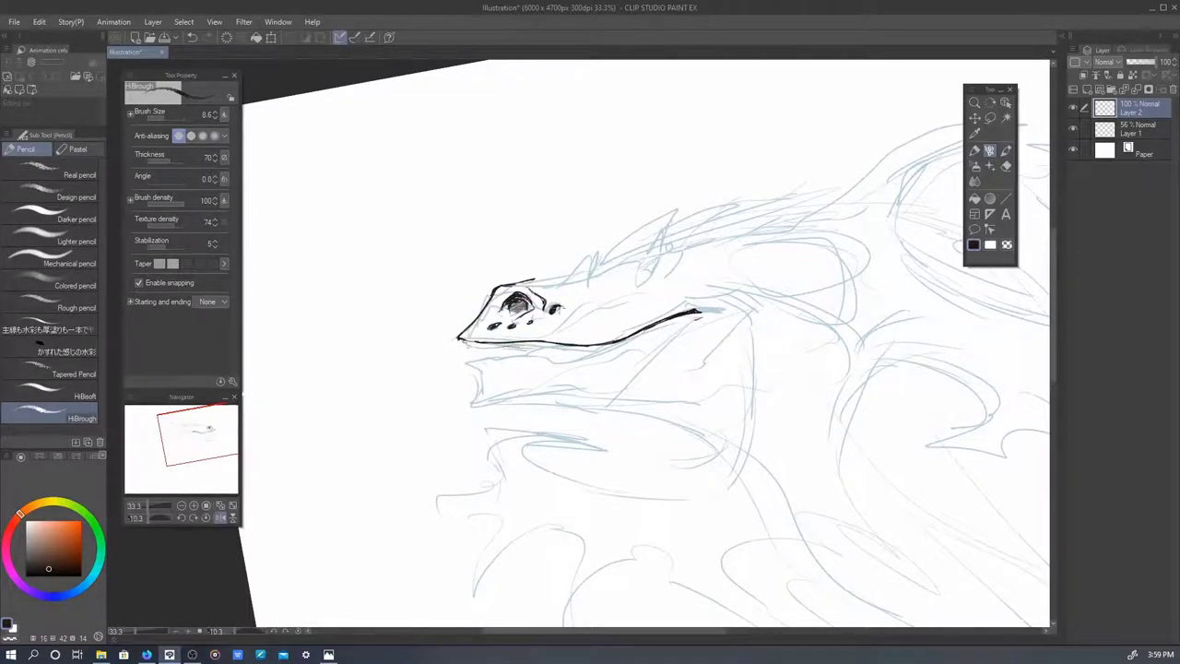
mouse_move(462, 339)
left_mouse_down()
mouse_move(584, 343)
mouse_move(614, 306)
left_mouse_up()
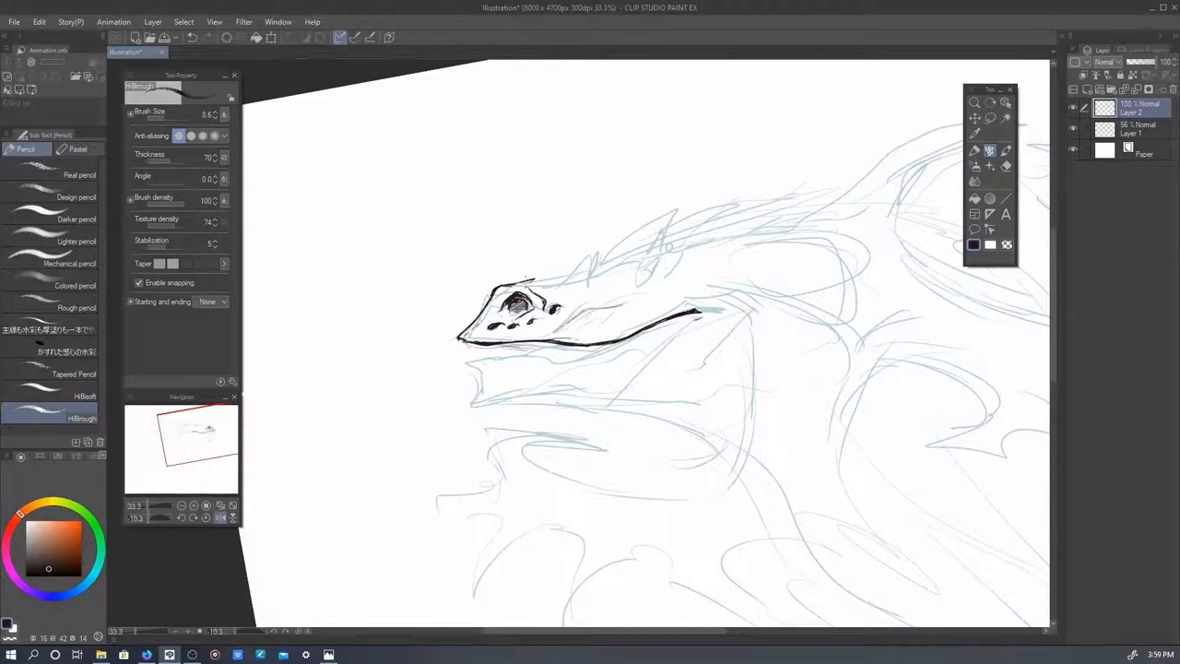
key("e")
left_click_drag(517, 284, 579, 265)
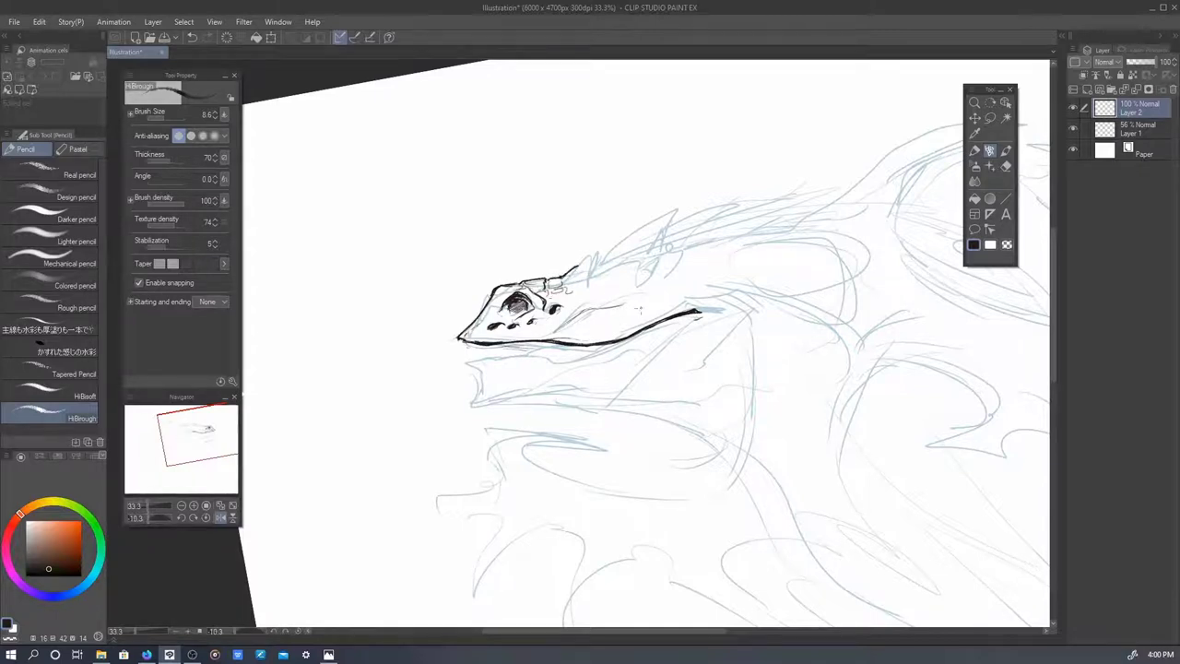
- Replace the misplaced crest line with a tall pointed spike and add rows of scales along the cheek behind the eye
key("ctrl+z")
mouse_move(570, 275)
left_mouse_down()
mouse_move(592, 275)
mouse_move(687, 203)
left_mouse_up()
key("ctrl+z")
left_click_drag(605, 257, 679, 209)
mouse_move(678, 208)
left_mouse_down()
mouse_move(634, 291)
mouse_move(595, 300)
left_mouse_up()
left_click_drag(629, 283, 612, 291)
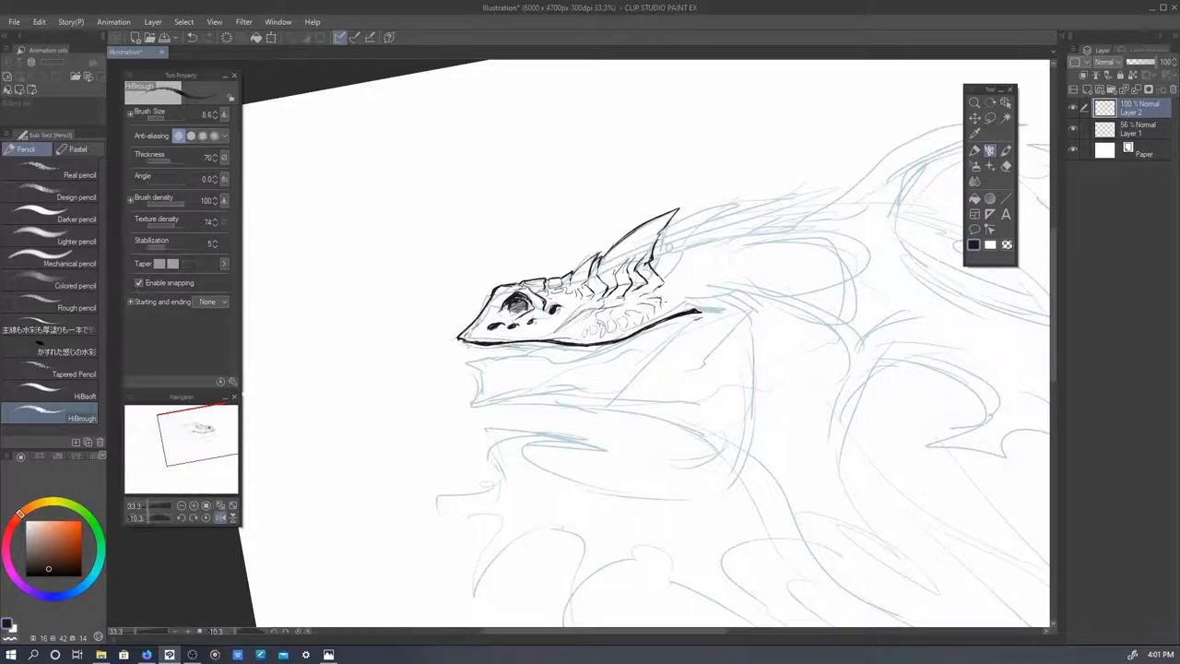
mouse_move(680, 288)
left_mouse_down()
mouse_move(668, 312)
mouse_move(627, 333)
mouse_move(597, 266)
left_mouse_up()
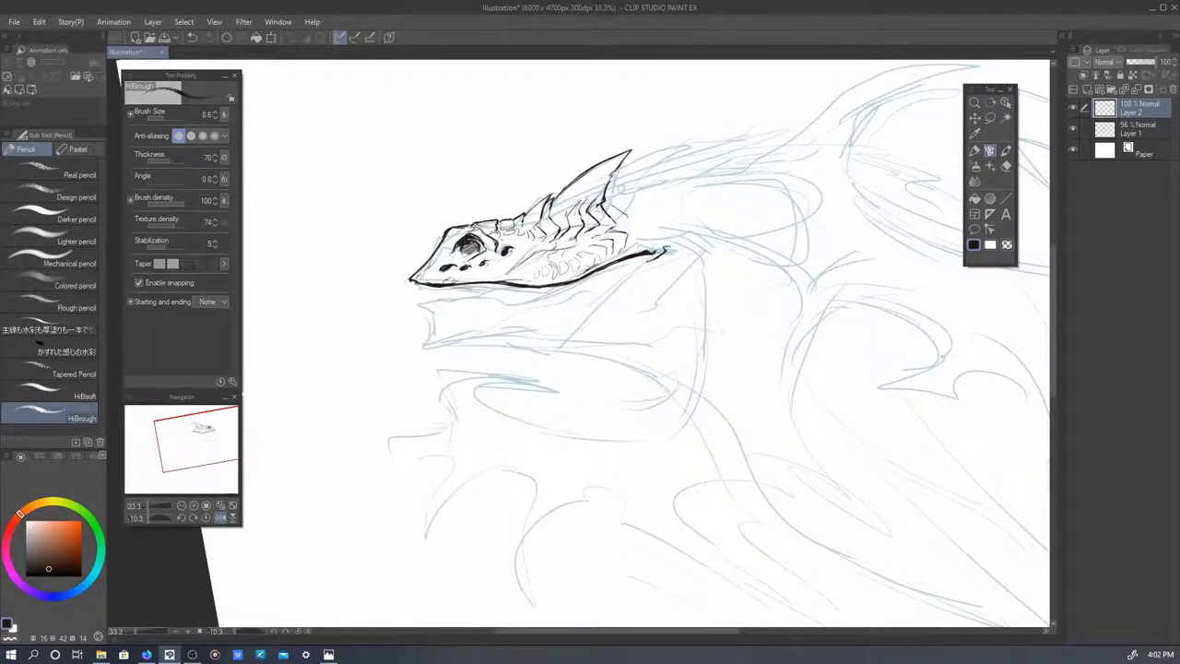
- Ink the lower jaw's upper edge and blunt front with small tooth-like marks, extending the mouth corner
left_click_drag(699, 208, 769, 194)
mouse_move(686, 249)
left_mouse_down()
mouse_move(571, 300)
mouse_move(608, 286)
mouse_move(551, 289)
left_mouse_up()
left_click_drag(645, 277, 721, 285)
left_click_drag(617, 300, 564, 297)
left_click_drag(564, 296, 578, 328)
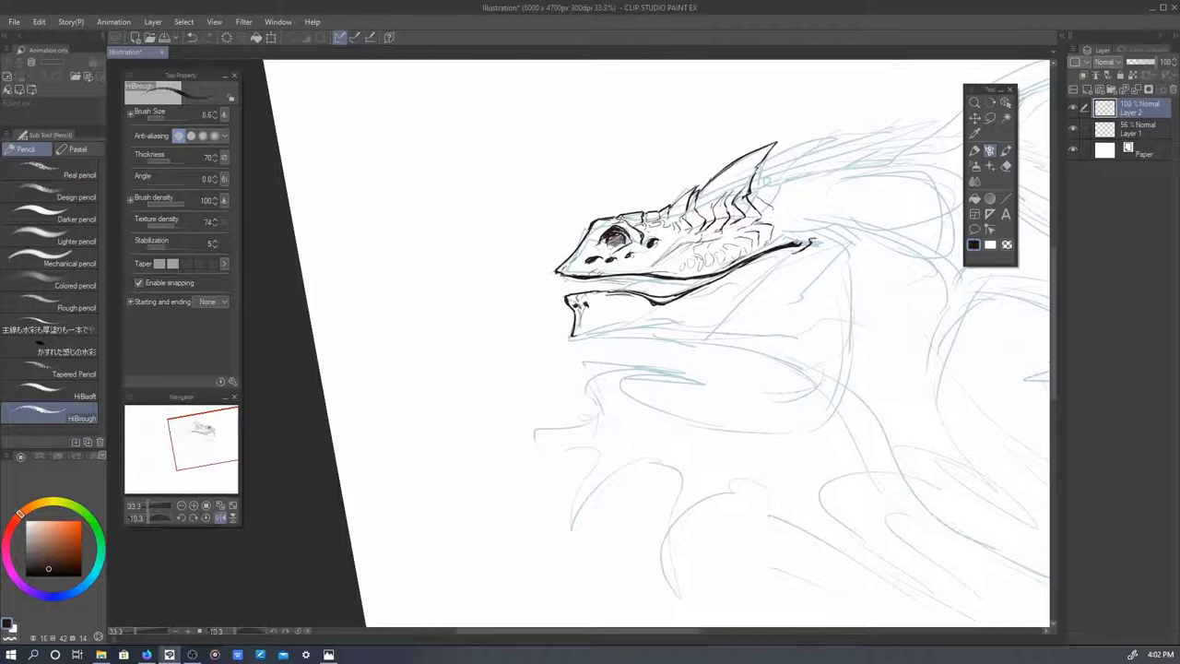
left_click_drag(883, 305, 749, 318)
left_click_drag(658, 271, 575, 328)
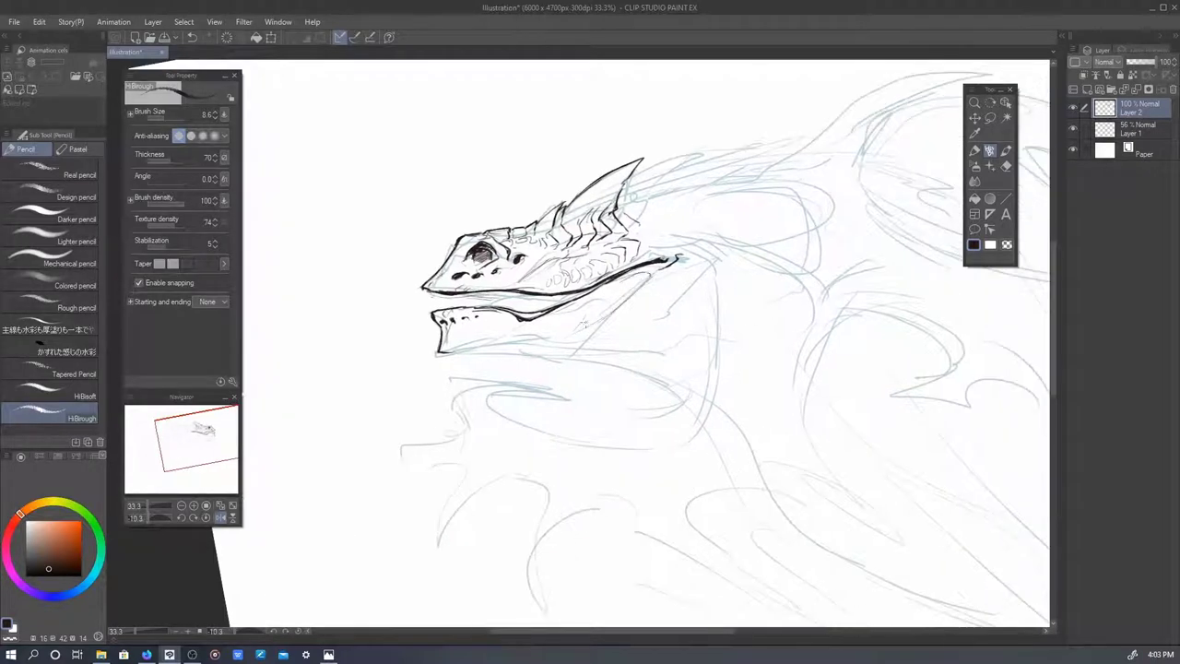
- Ink the underside of the lower jaw and the long throat line sweeping down toward the neck
left_click_drag(616, 289, 572, 313)
mouse_move(443, 350)
left_mouse_down()
mouse_move(665, 345)
mouse_move(516, 373)
left_mouse_up()
left_click_drag(826, 449, 690, 342)
left_click_drag(396, 243, 509, 291)
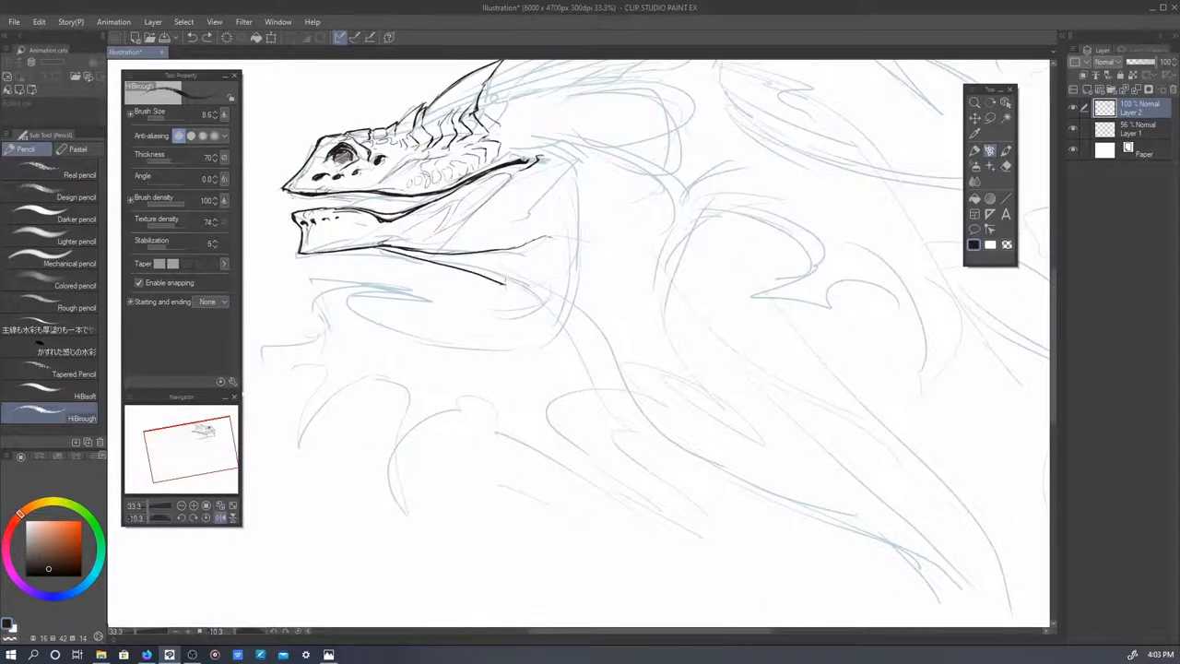
mouse_move(647, 371)
left_mouse_down()
mouse_move(456, 290)
mouse_move(724, 566)
left_mouse_up()
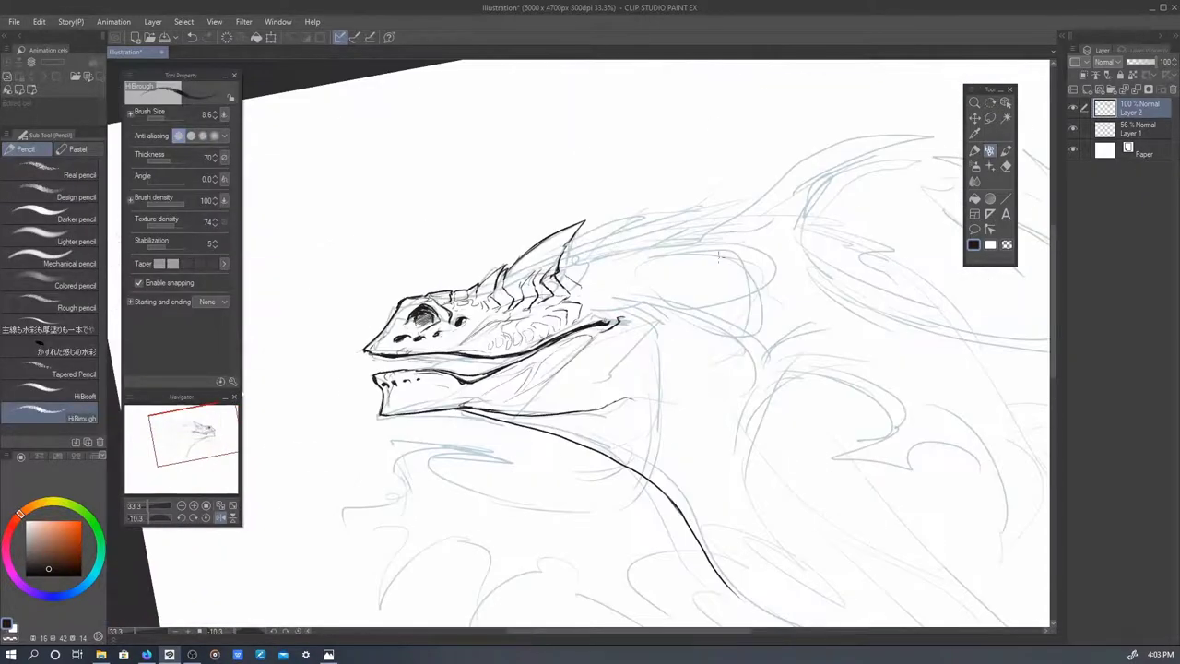
- Ink two more swept-back crest spikes with scales beneath them, and the pointed horn ridge behind the head
mouse_move(656, 210)
left_mouse_down()
mouse_move(576, 236)
mouse_move(580, 271)
left_mouse_up()
mouse_move(706, 214)
left_mouse_down()
mouse_move(618, 232)
mouse_move(652, 239)
left_mouse_up()
mouse_move(658, 234)
left_mouse_down()
mouse_move(595, 269)
mouse_move(571, 302)
left_mouse_up()
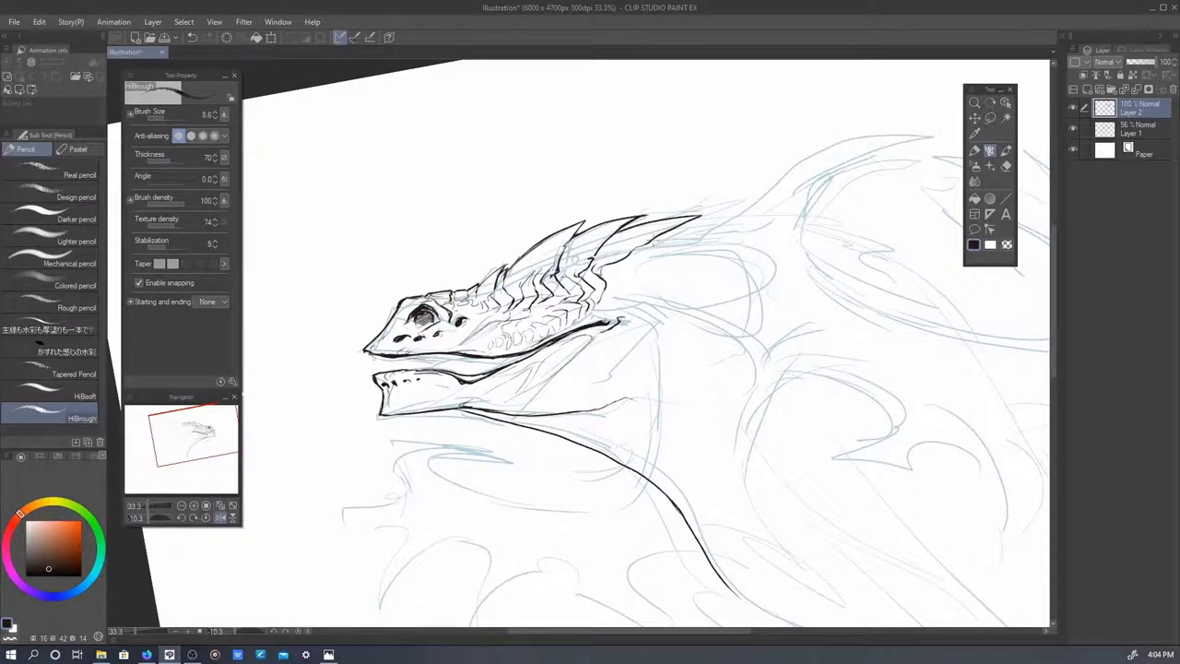
mouse_move(638, 246)
left_mouse_down()
mouse_move(674, 241)
mouse_move(626, 242)
mouse_move(601, 309)
mouse_move(661, 213)
mouse_move(792, 204)
mouse_move(662, 293)
left_mouse_up()
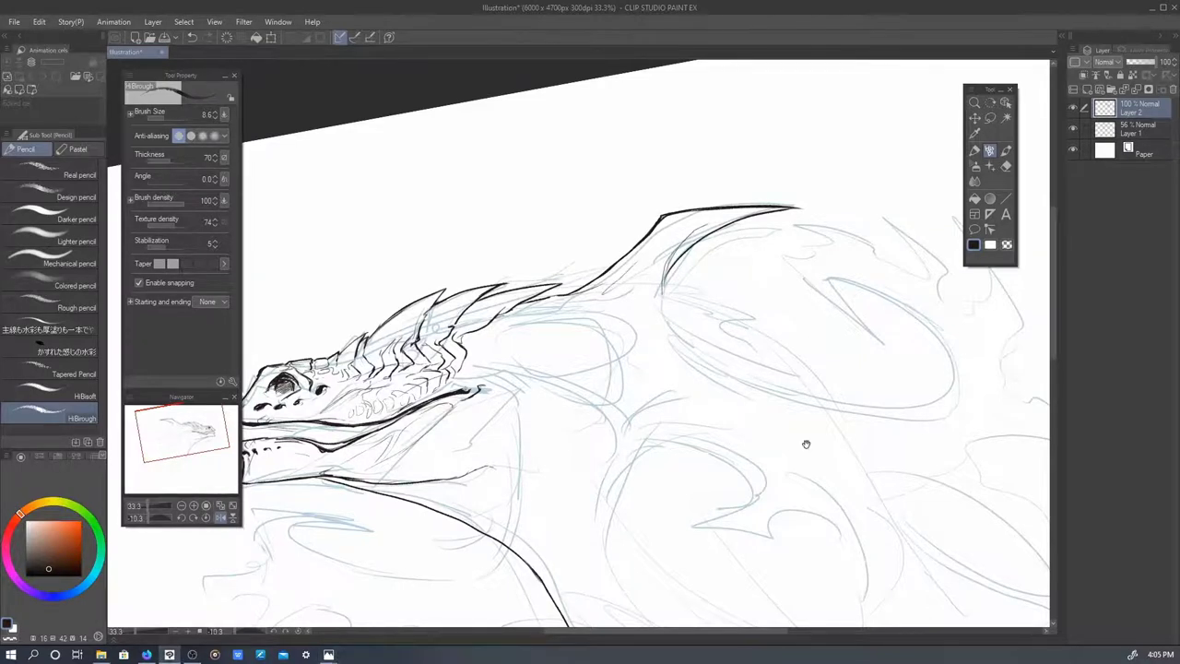
- Rename the head line art layer "face" and add a new layer named "horns" above it
key("h")
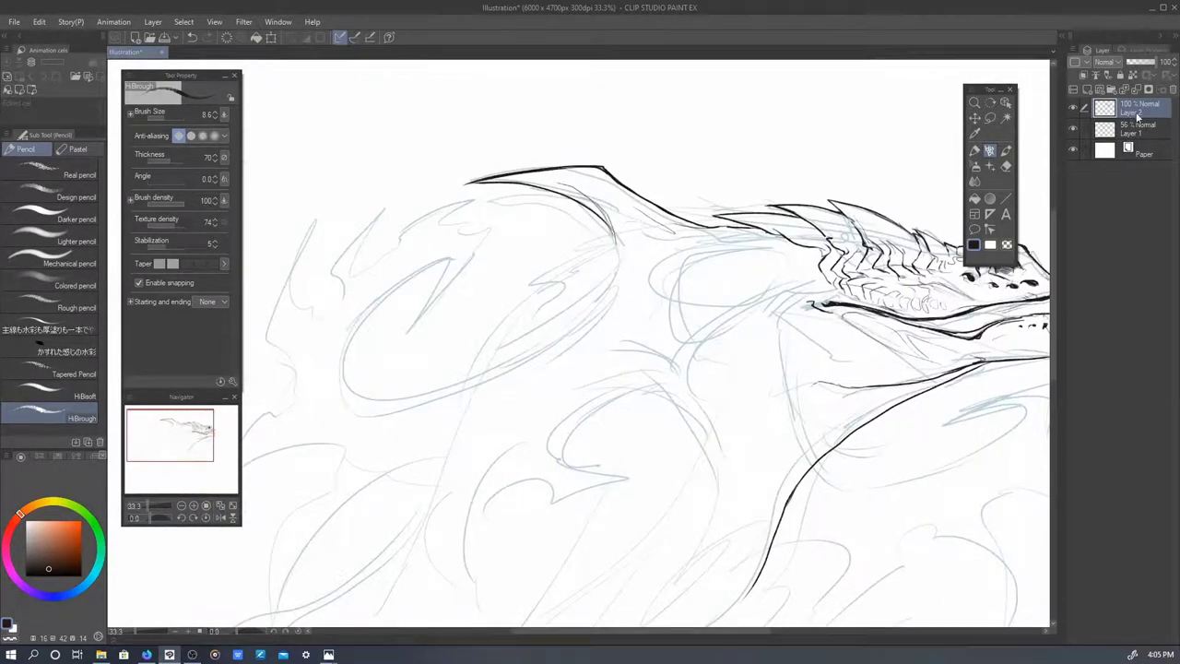
key("ctrl+shift+n")
mouse_move(909, 519)
left_mouse_down()
mouse_move(737, 414)
mouse_move(682, 479)
left_mouse_up()
key("h")
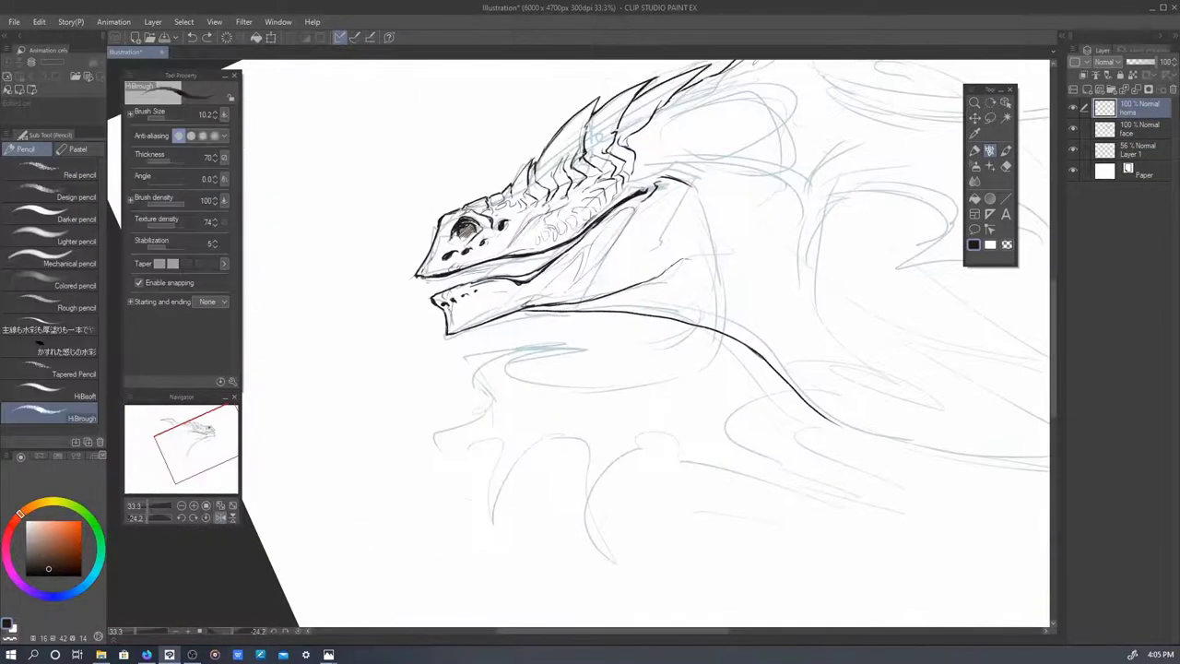
- Ink the large curved horn from the mouth corner down under the jaw, at brush size 10.2
key("e")
key("p")
mouse_move(658, 177)
left_mouse_down()
mouse_move(534, 389)
mouse_move(507, 367)
left_mouse_up()
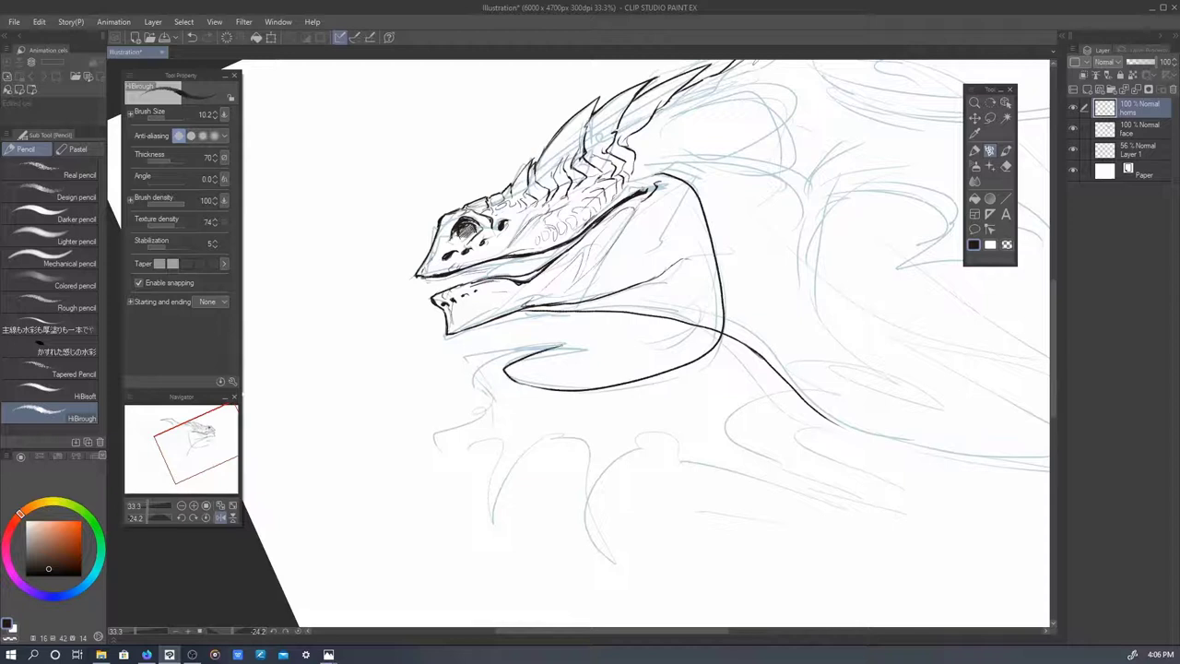
mouse_move(595, 341)
left_mouse_down()
mouse_move(456, 363)
mouse_move(577, 343)
mouse_move(512, 383)
left_mouse_up()
key("e")
key("p")
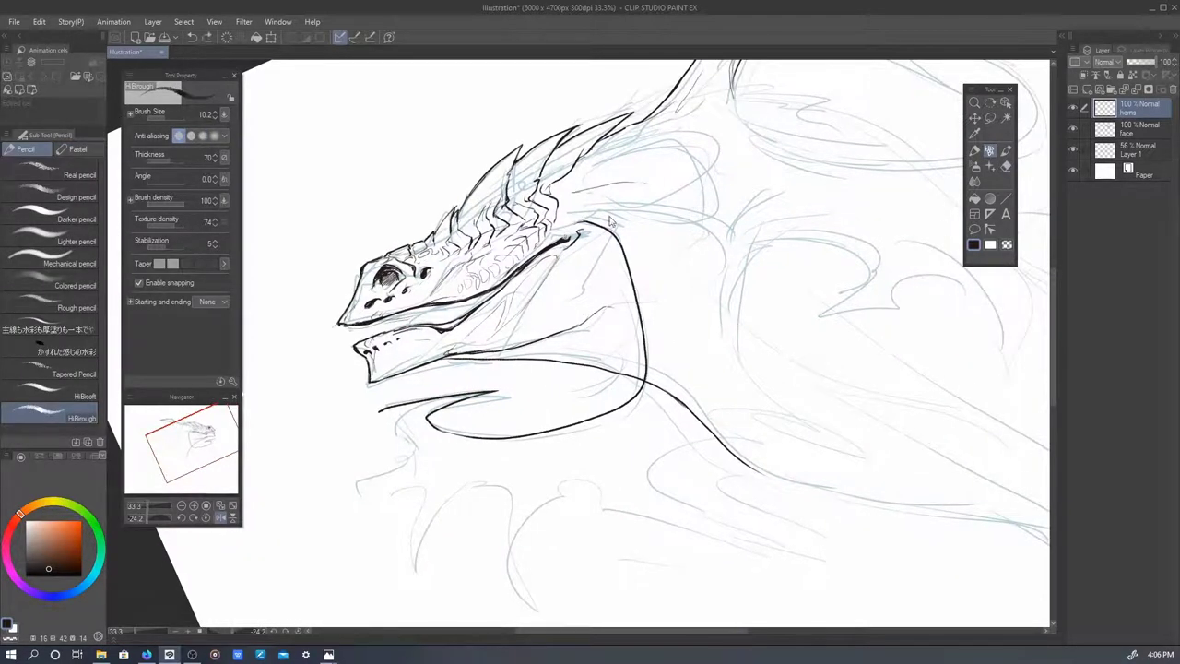
- Ink the large curled horn at the back of the head, looping round to its inward-pointing tip
left_click_drag(608, 221, 729, 326)
mouse_move(684, 206)
left_mouse_down()
mouse_move(562, 313)
mouse_move(497, 295)
left_mouse_up()
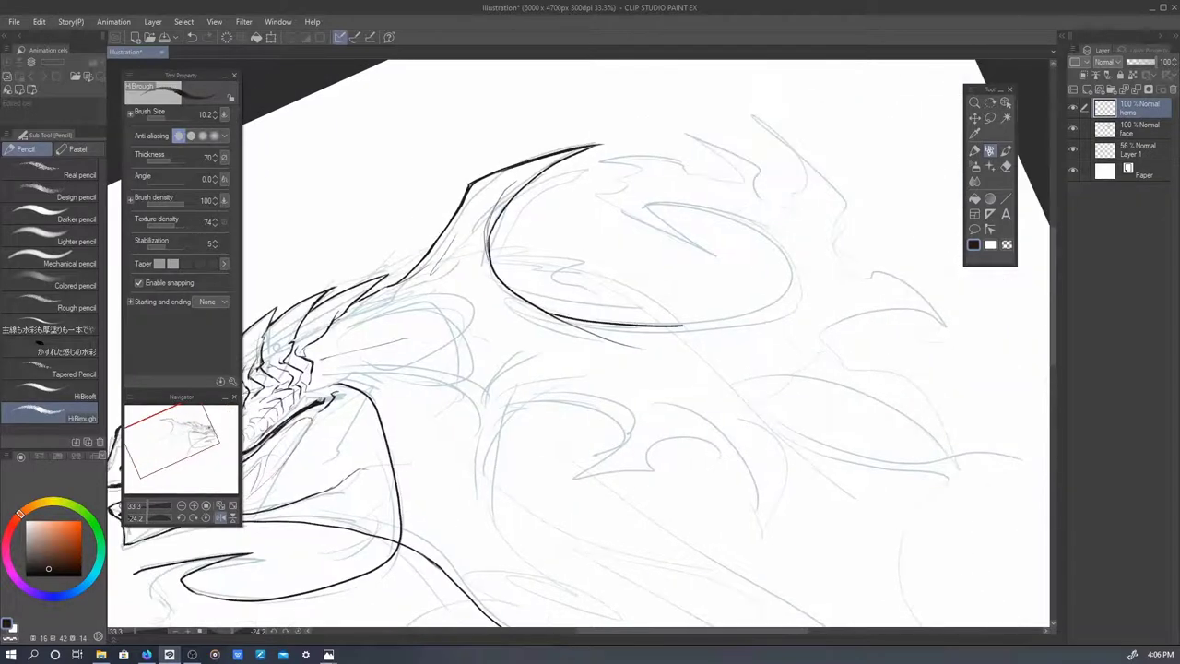
left_click_drag(682, 325, 649, 199)
left_click_drag(648, 199, 748, 264)
left_click_drag(693, 203, 648, 189)
left_click_drag(775, 277, 751, 219)
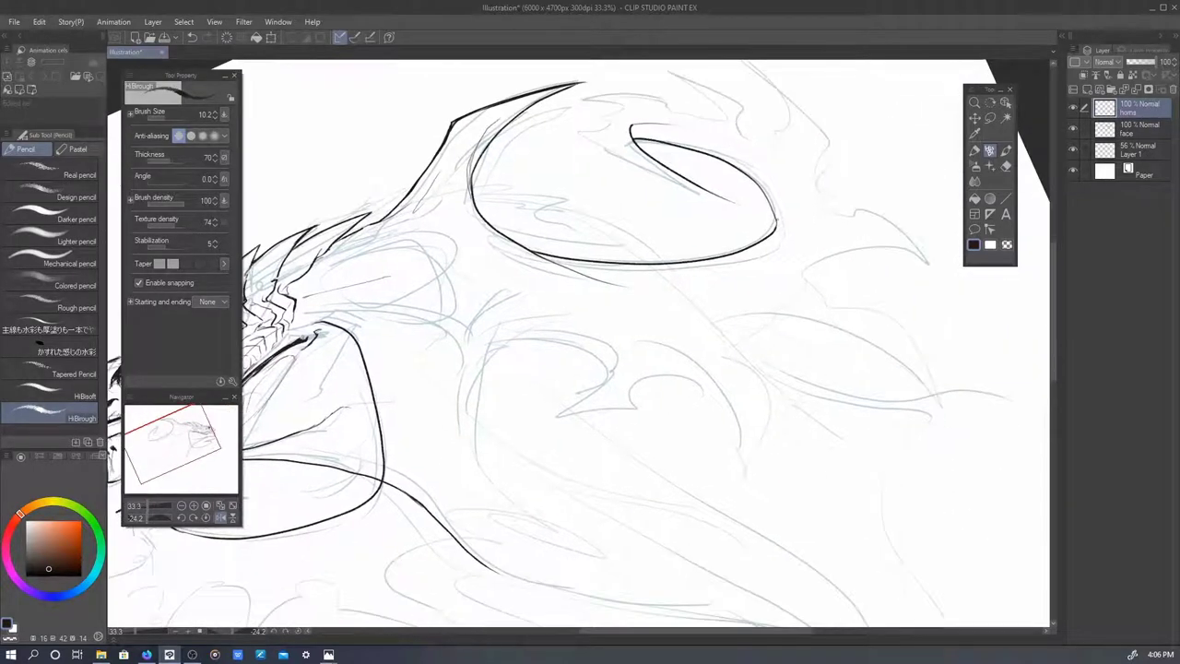
mouse_move(689, 131)
left_mouse_down()
mouse_move(779, 231)
mouse_move(834, 213)
mouse_move(922, 147)
mouse_move(687, 167)
mouse_move(608, 267)
mouse_move(765, 284)
left_mouse_up()
key("h")
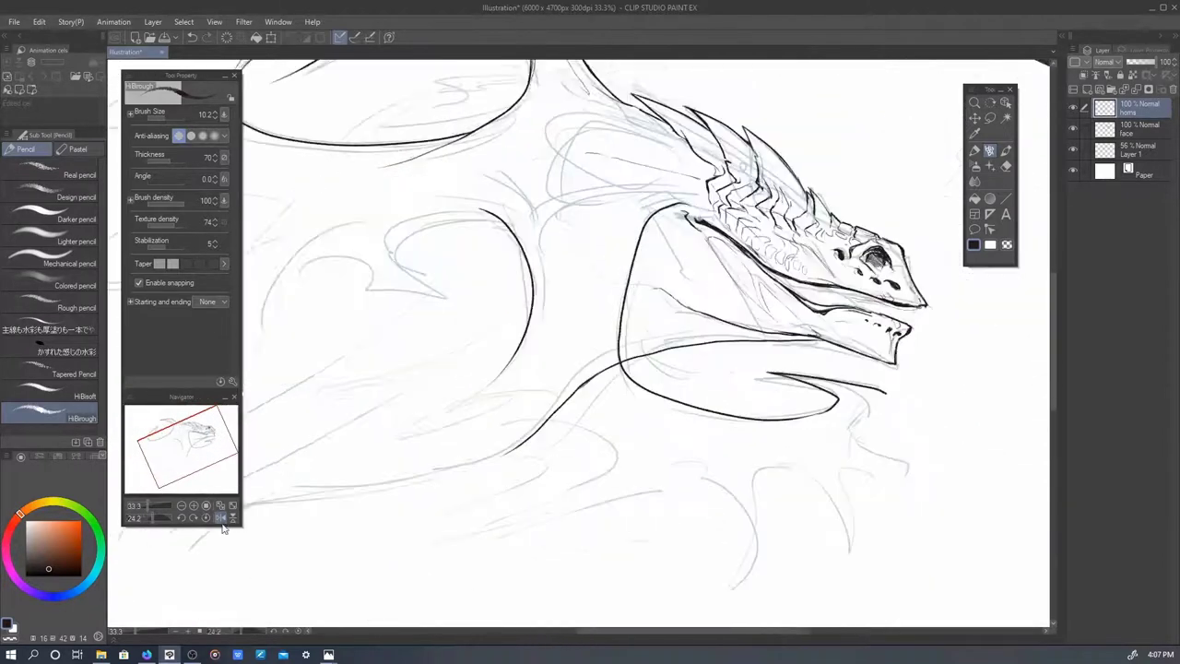
- Ink the long curve of the neck frill down to its pointed spike, undoing and redrawing misplaced strokes
mouse_move(677, 210)
left_mouse_down()
mouse_move(627, 221)
mouse_move(553, 212)
mouse_move(429, 341)
left_mouse_up()
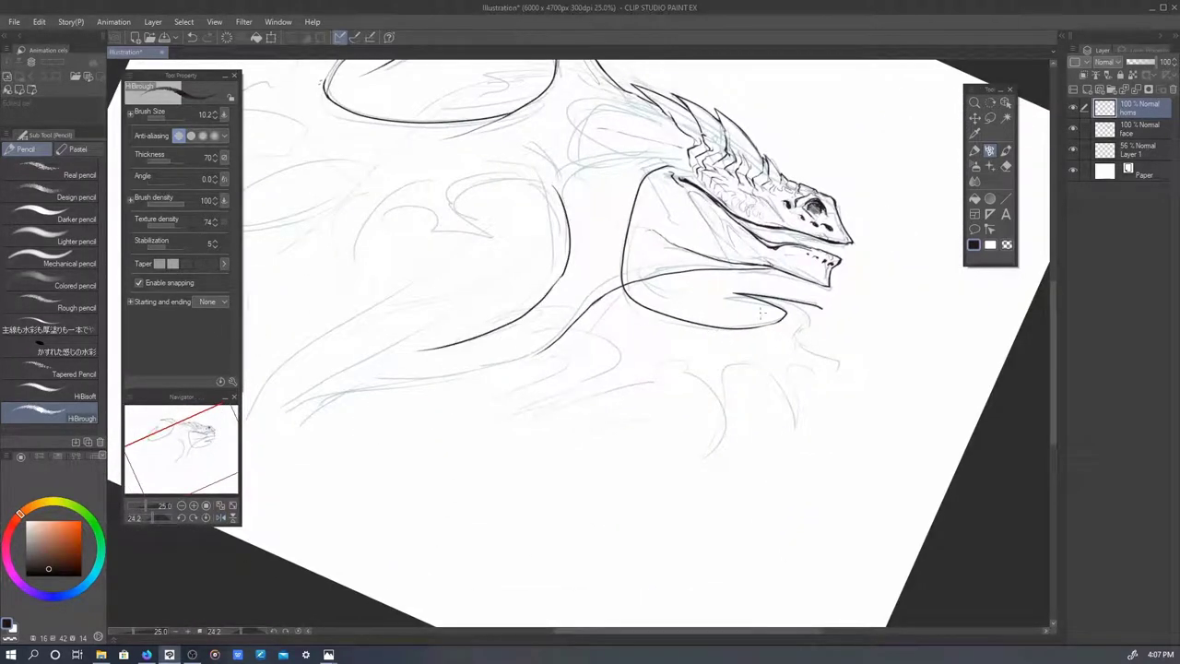
key("ctrl+z")
mouse_move(561, 184)
left_mouse_down()
mouse_move(435, 340)
mouse_move(618, 318)
left_mouse_up()
key("ctrl+z")
left_click_drag(564, 351, 620, 315)
key("ctrl+z")
- Ink the next hooked spikes of the lower frill, joining them with curved webbing edges beneath the jaw horn
mouse_move(540, 325)
left_mouse_down()
mouse_move(616, 350)
mouse_move(480, 417)
left_mouse_up()
left_click_drag(616, 394, 706, 387)
scroll(706, 387, "down", 2)
mouse_move(705, 322)
left_mouse_down()
mouse_move(671, 420)
mouse_move(636, 451)
mouse_move(752, 290)
left_mouse_up()
left_click_drag(610, 331, 641, 297)
left_click_drag(540, 251, 588, 243)
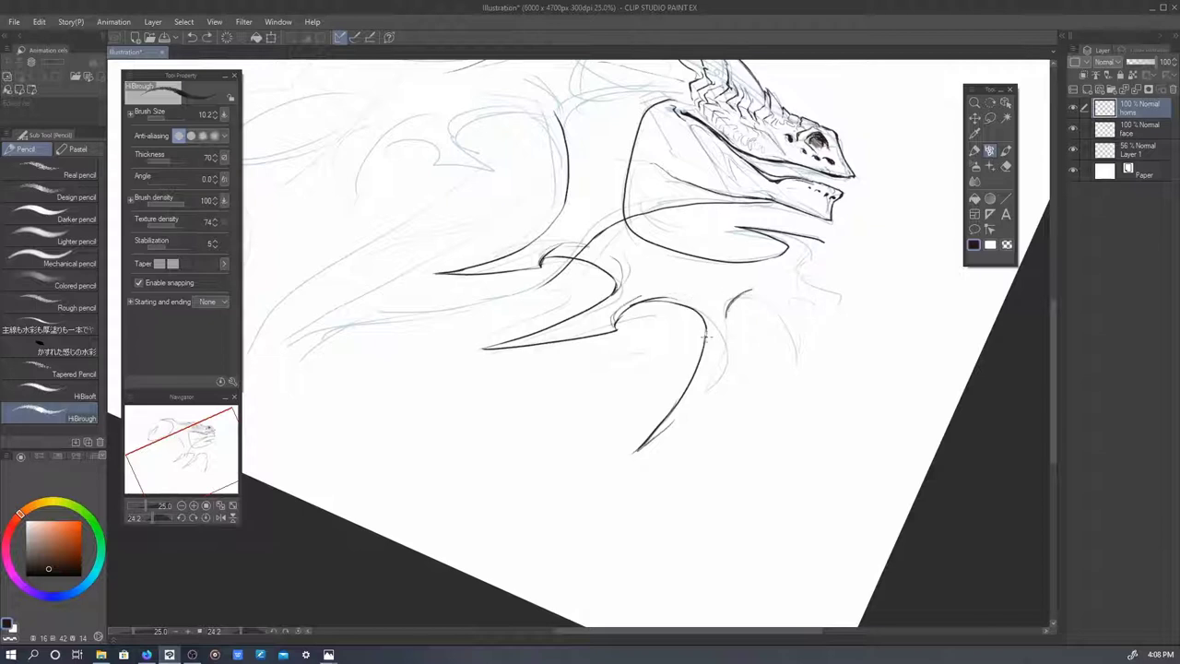
left_click_drag(683, 301, 706, 341)
mouse_move(731, 343)
left_mouse_down()
mouse_move(750, 295)
mouse_move(616, 464)
mouse_move(798, 297)
mouse_move(802, 349)
left_mouse_up()
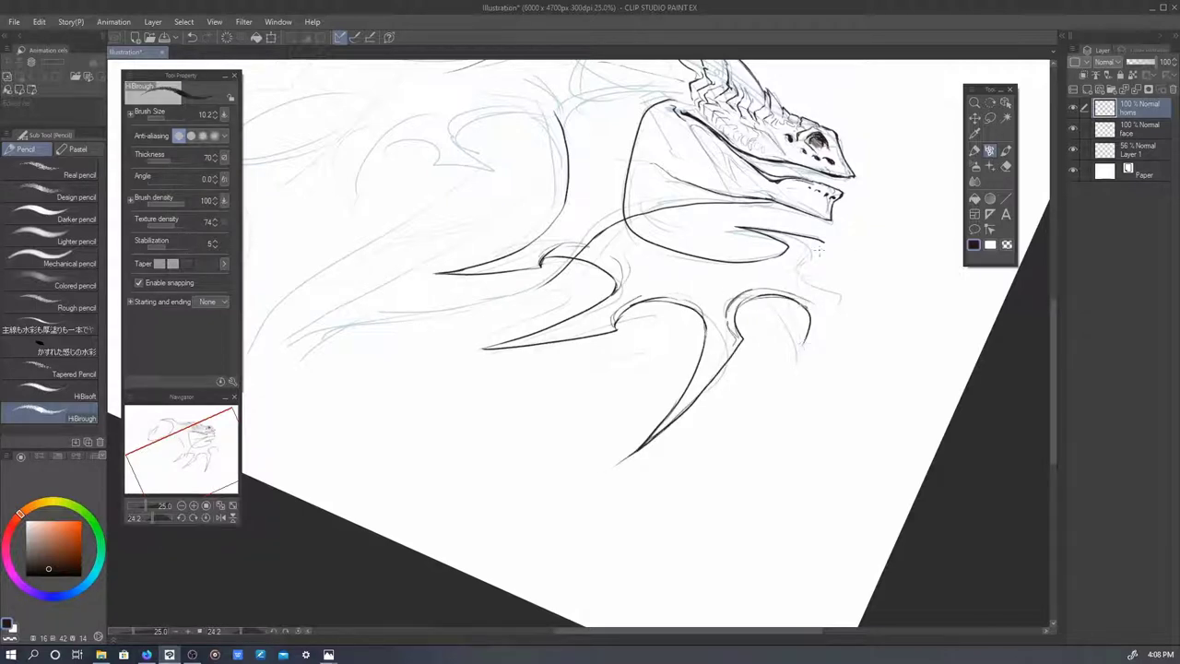
- Undo and erase the misplaced front frill curve, and redraw that spike with a sharper tip
mouse_move(817, 250)
left_mouse_down()
mouse_move(808, 264)
mouse_move(842, 288)
mouse_move(793, 359)
left_mouse_up()
mouse_move(850, 305)
left_mouse_down()
mouse_move(841, 354)
mouse_move(756, 406)
left_mouse_up()
key("ctrl+z")
key("e")
key("p")
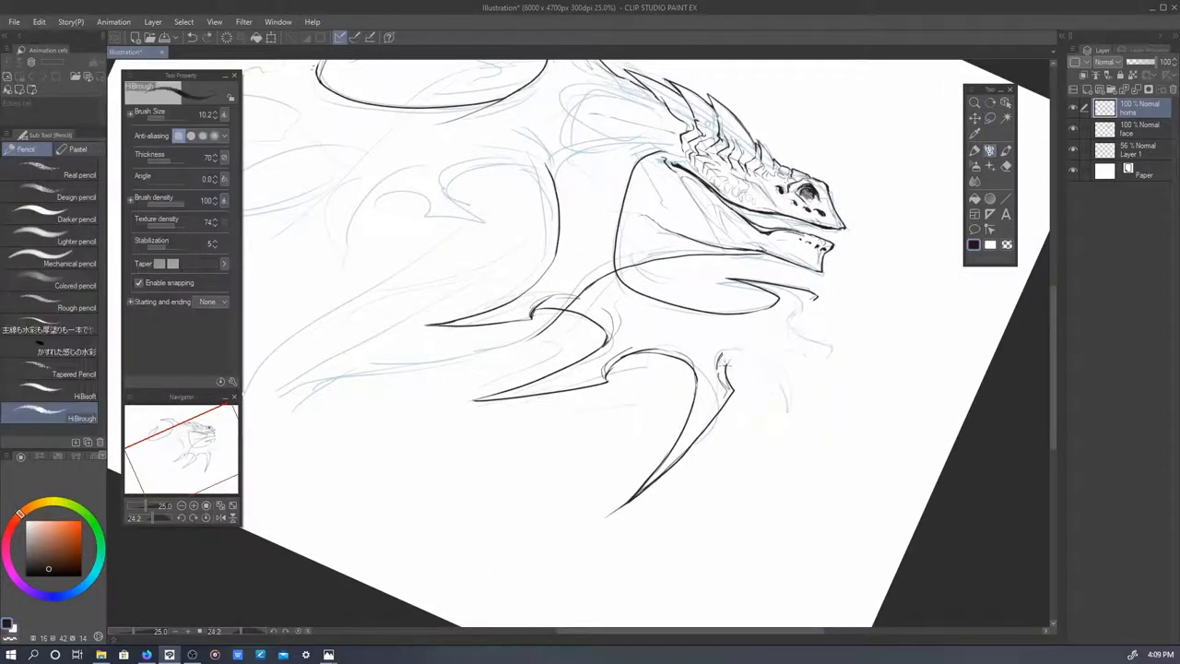
left_click_drag(726, 361, 792, 398)
left_click_drag(782, 330, 790, 446)
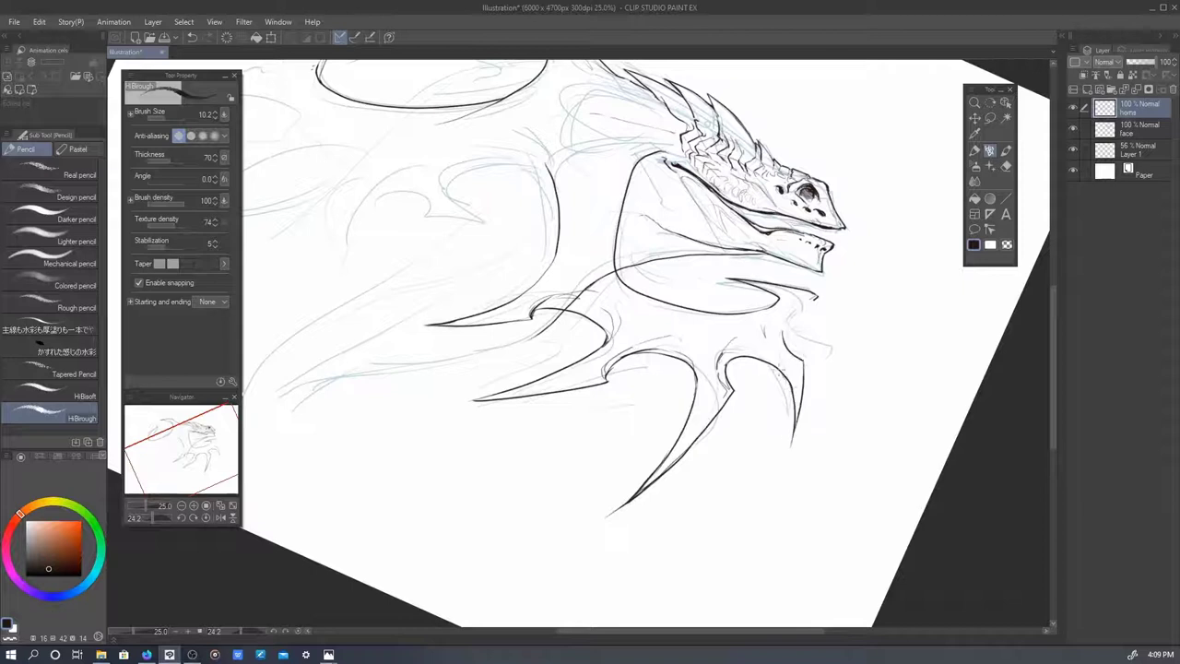
- Ink the small foremost spike below the jaw horn, the frill edge behind the jaw and the rear cheek scales
mouse_move(781, 327)
left_mouse_down()
mouse_move(820, 317)
mouse_move(837, 357)
left_mouse_up()
left_click_drag(827, 306, 838, 365)
left_click_drag(835, 306, 803, 323)
left_click_drag(599, 348, 611, 447)
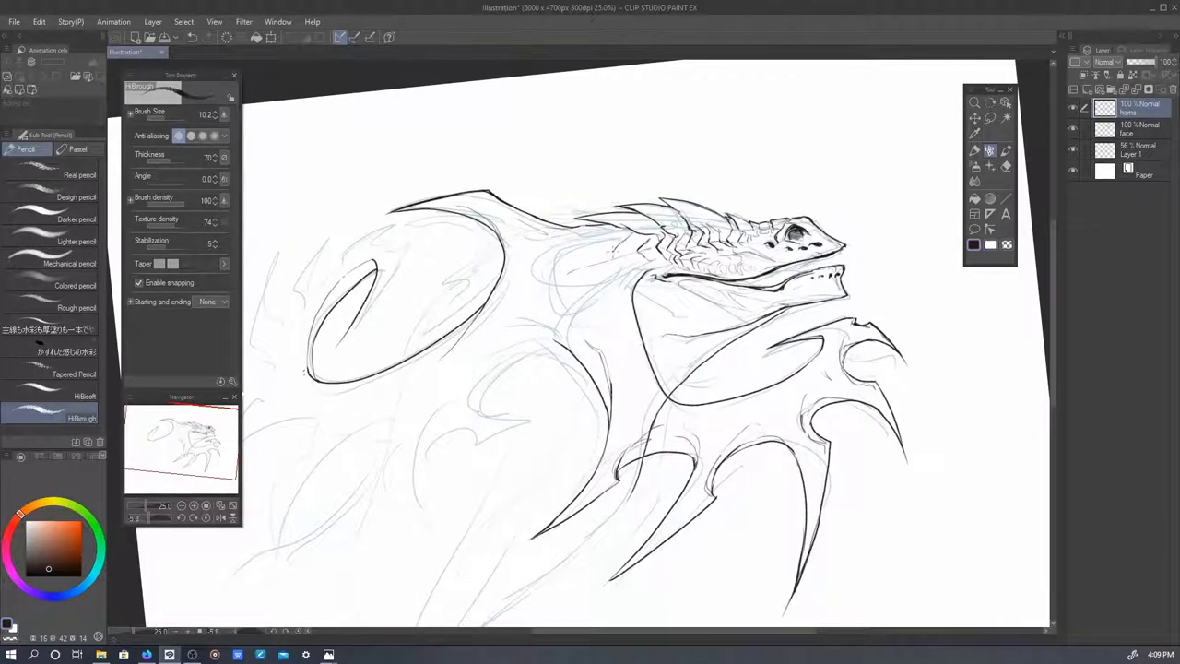
left_click_drag(612, 247, 610, 294)
- Ink the inward-hooked spike in the middle of the frill and the curved edge of the spike behind it
key("m")
key("m")
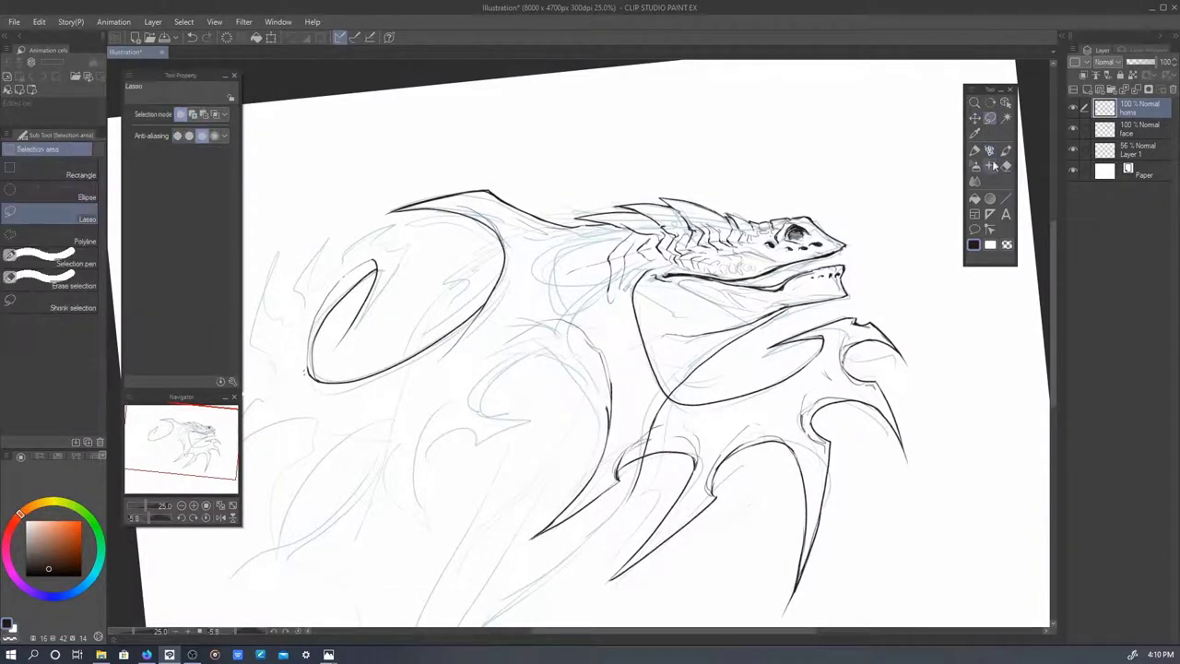
key("p")
mouse_move(605, 405)
left_mouse_down()
mouse_move(478, 399)
mouse_move(679, 299)
mouse_move(615, 332)
mouse_move(668, 419)
left_mouse_up()
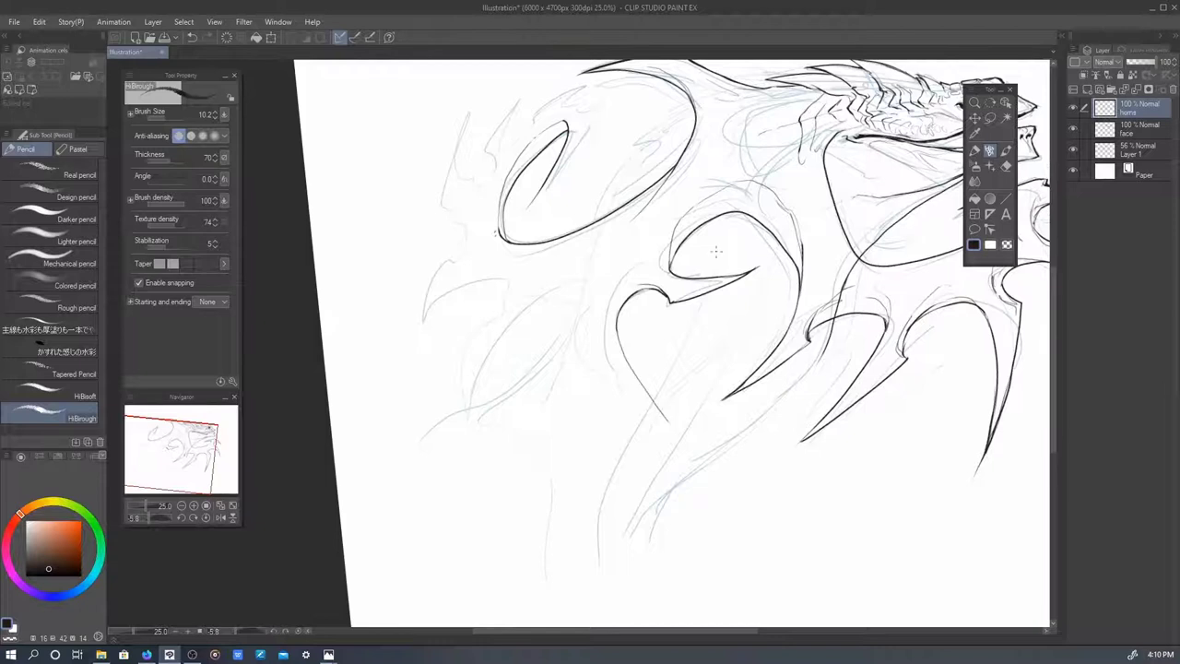
left_click_drag(574, 289, 570, 397)
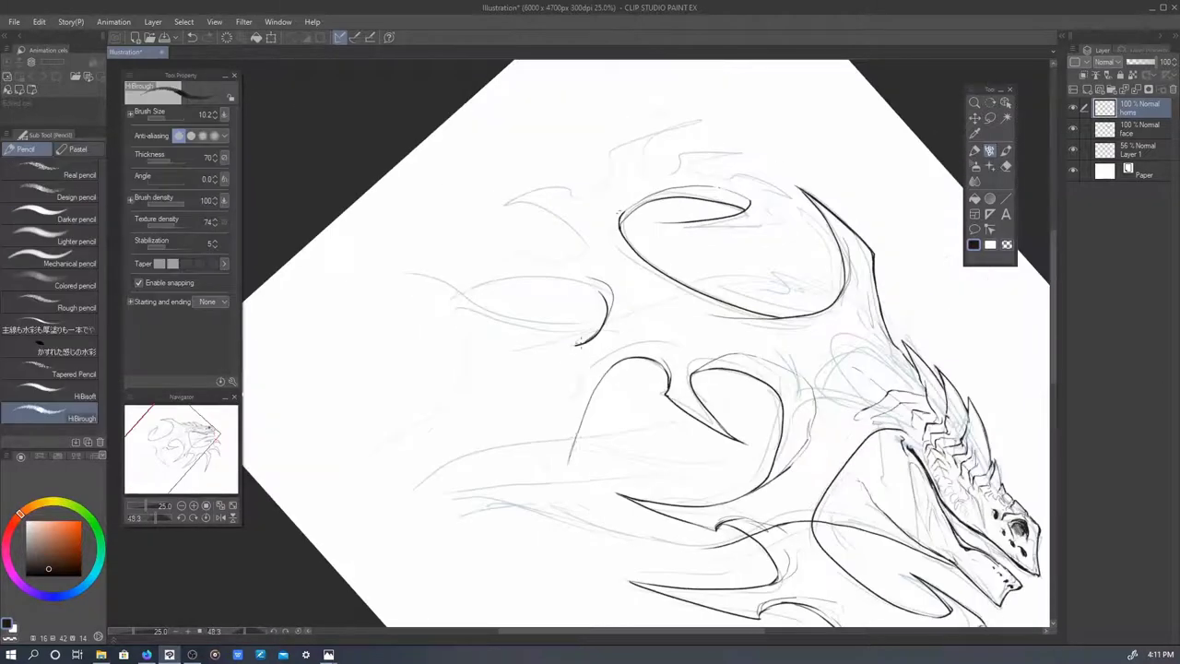
- Undo the misplaced frill edge, redraw it with a tighter curve, and ink the spike's opposite edge to a point
key("m")
key("ctrl+z")
key("p")
left_click_drag(661, 361, 557, 432)
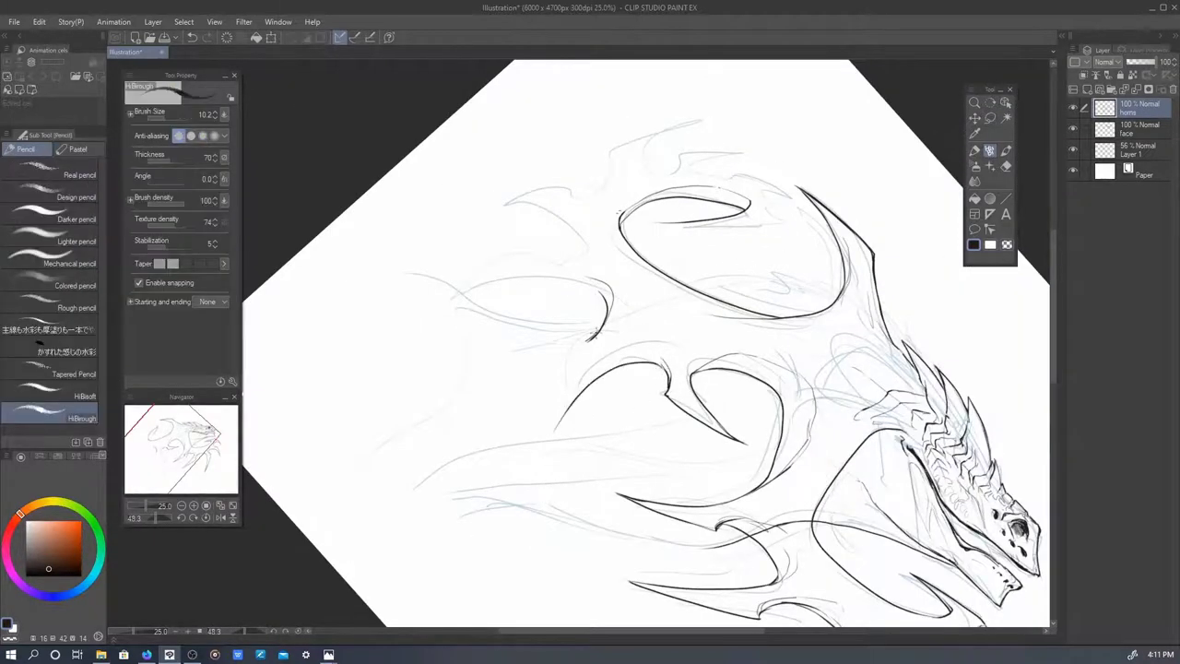
left_click_drag(595, 334, 542, 483)
- Ink the next long downward spike toward the rear of the frill with the HiBrough pencil, undoing the stray stroke
key("r")
mouse_move(678, 406)
left_mouse_down()
mouse_move(633, 305)
mouse_move(630, 382)
left_mouse_up()
key("p")
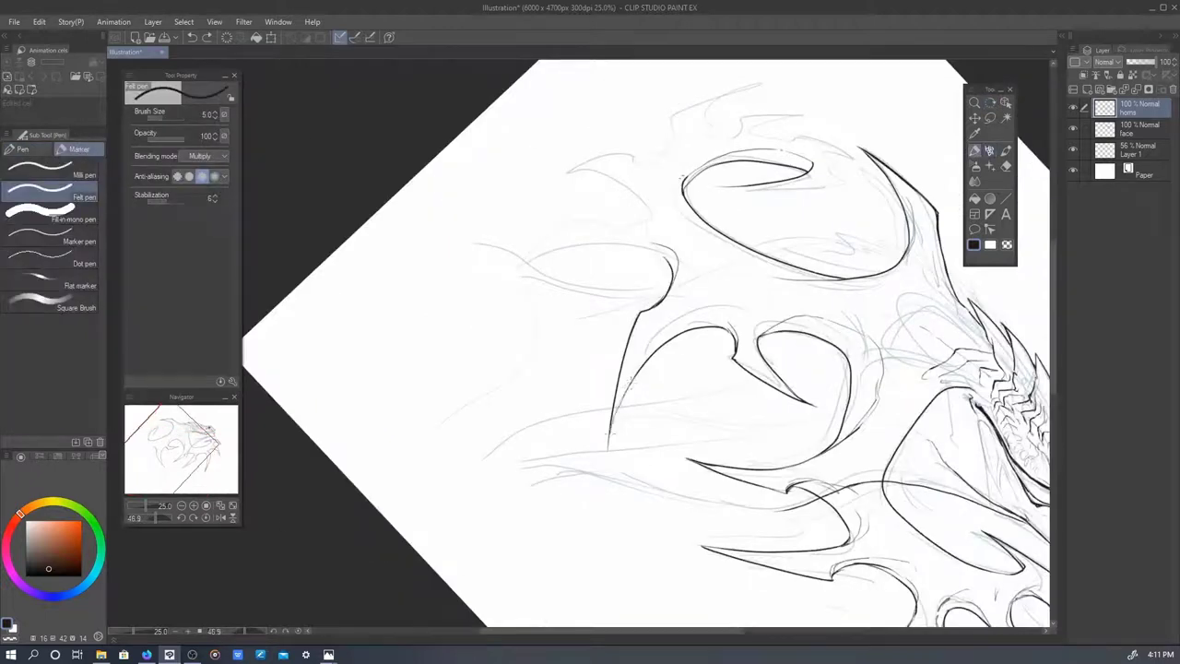
key("r")
mouse_move(605, 452)
left_mouse_down()
mouse_move(653, 400)
mouse_move(585, 240)
mouse_move(530, 295)
mouse_move(477, 416)
left_mouse_up()
key("p")
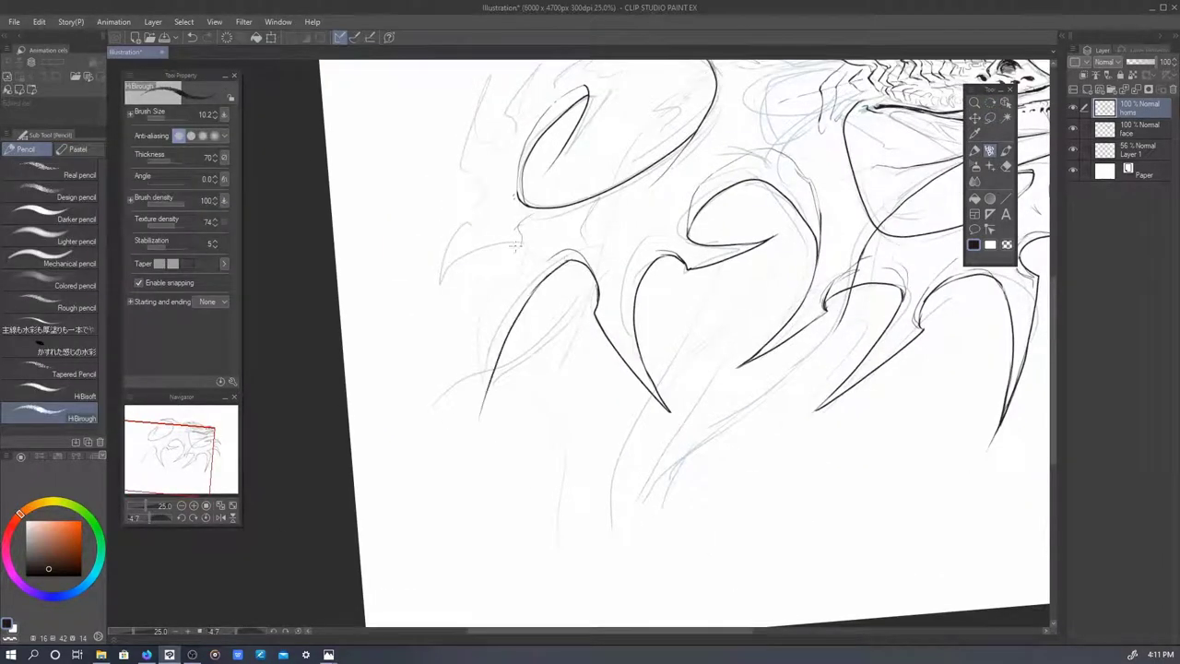
left_click_drag(518, 245, 473, 460)
left_click_drag(482, 415, 491, 456)
key("ctrl+z")
- Ink the rearmost frill spike and the small jagged spikes rising behind the curled horn
mouse_move(527, 284)
left_mouse_down()
mouse_move(451, 310)
mouse_move(448, 332)
left_mouse_up()
left_click_drag(500, 218, 438, 358)
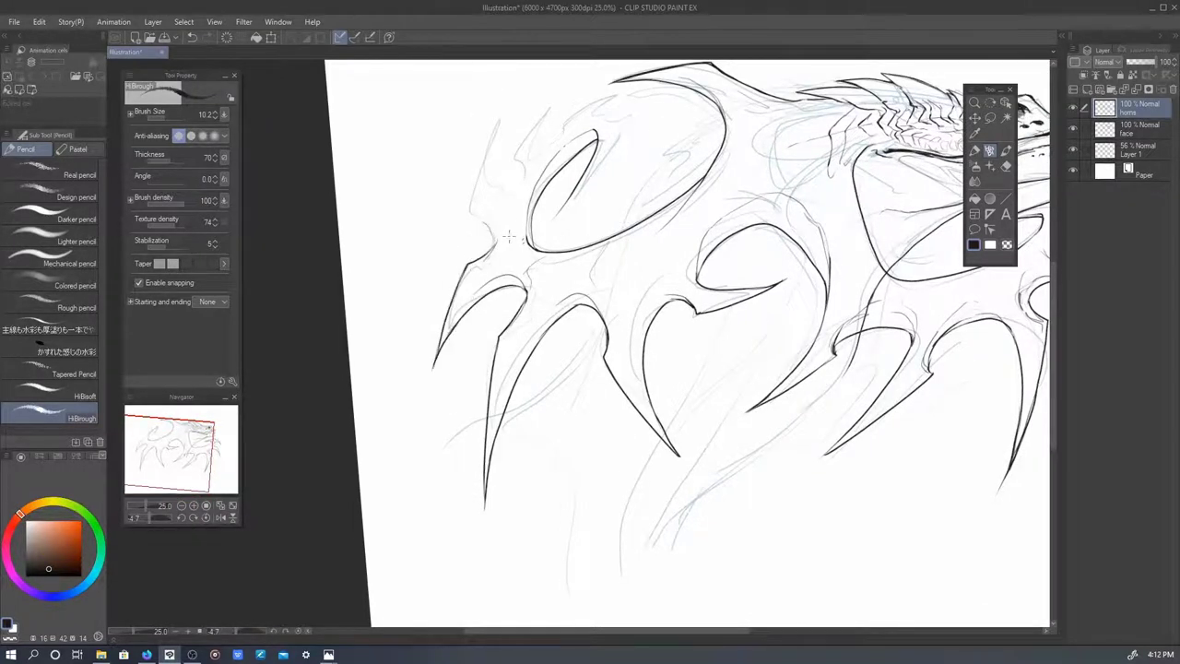
mouse_move(474, 212)
left_mouse_down()
mouse_move(438, 332)
mouse_move(460, 256)
mouse_move(484, 288)
mouse_move(599, 212)
mouse_move(518, 345)
left_mouse_up()
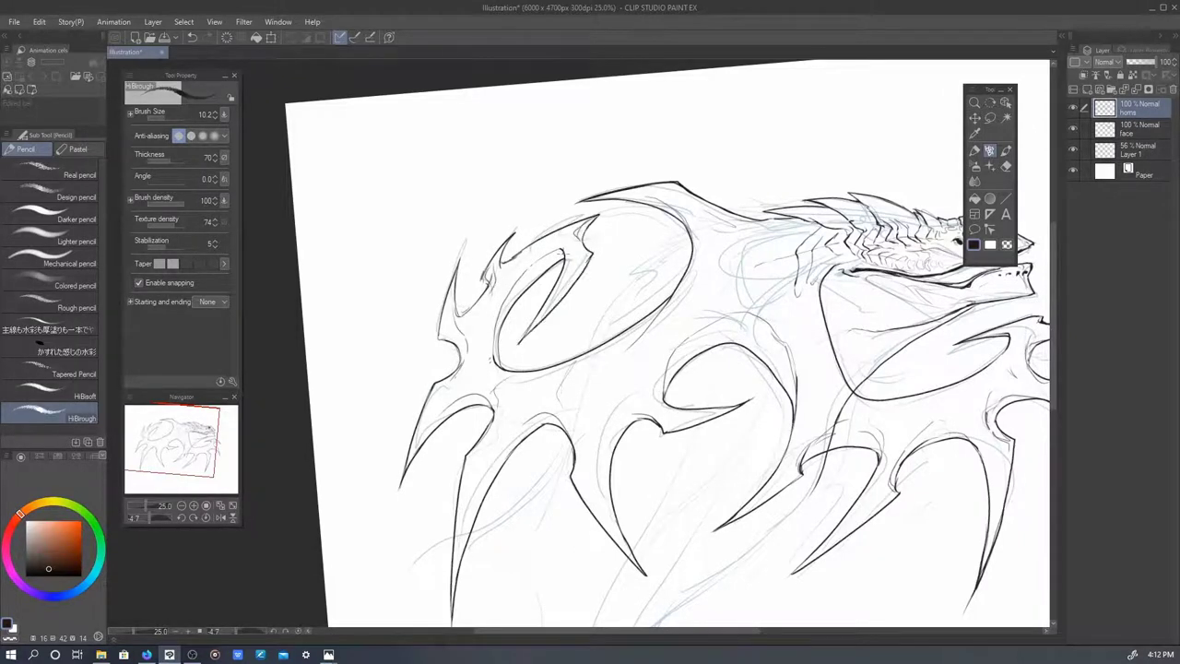
- Ink rows of chevron-shaped scales behind the head, continuing them back along the upper neck
mouse_move(559, 249)
left_mouse_down()
mouse_move(522, 280)
mouse_move(461, 194)
left_mouse_up()
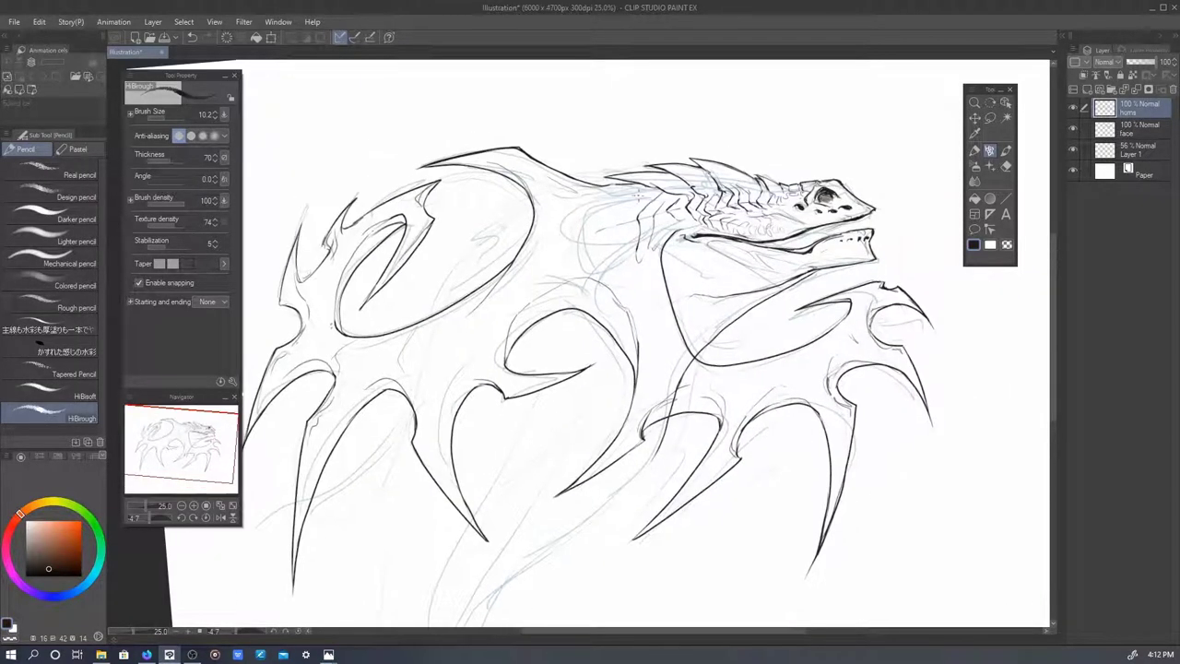
mouse_move(623, 190)
left_mouse_down()
mouse_move(655, 184)
mouse_move(619, 267)
left_mouse_up()
left_click_drag(612, 211, 599, 243)
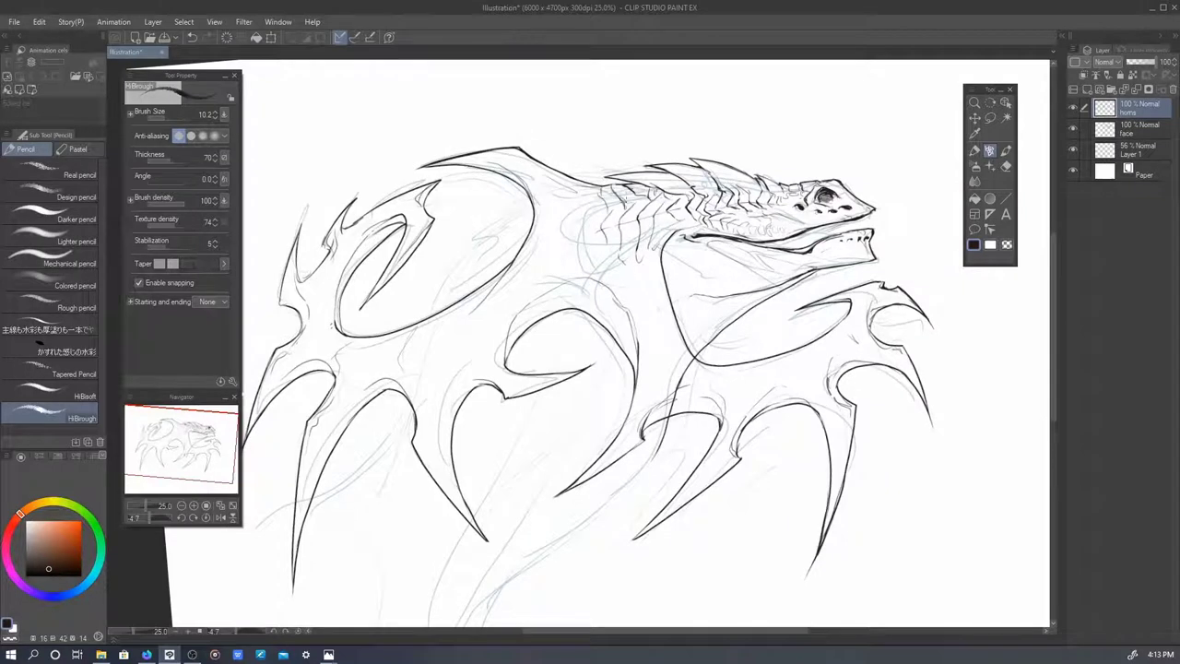
- Ink the long contour of the throat and lower neck with the HiBrough pencil, running from the jaw down to its tapered end
left_click_drag(507, 321, 527, 273)
mouse_move(577, 206)
left_mouse_down()
mouse_move(551, 169)
mouse_move(528, 166)
mouse_move(800, 306)
mouse_move(674, 328)
mouse_move(590, 373)
mouse_move(576, 353)
mouse_move(589, 351)
mouse_move(544, 475)
left_mouse_up()
key("r")
mouse_move(664, 517)
left_mouse_down()
mouse_move(753, 505)
mouse_move(542, 505)
left_mouse_up()
key("p")
- Hide the horns layer and ink small jagged scales along the lower edge of the throat on the face layer
scroll(753, 505, "down", 3)
left_click(1072, 108)
scroll(711, 257, "up", 3)
scroll(711, 257, "down", 3)
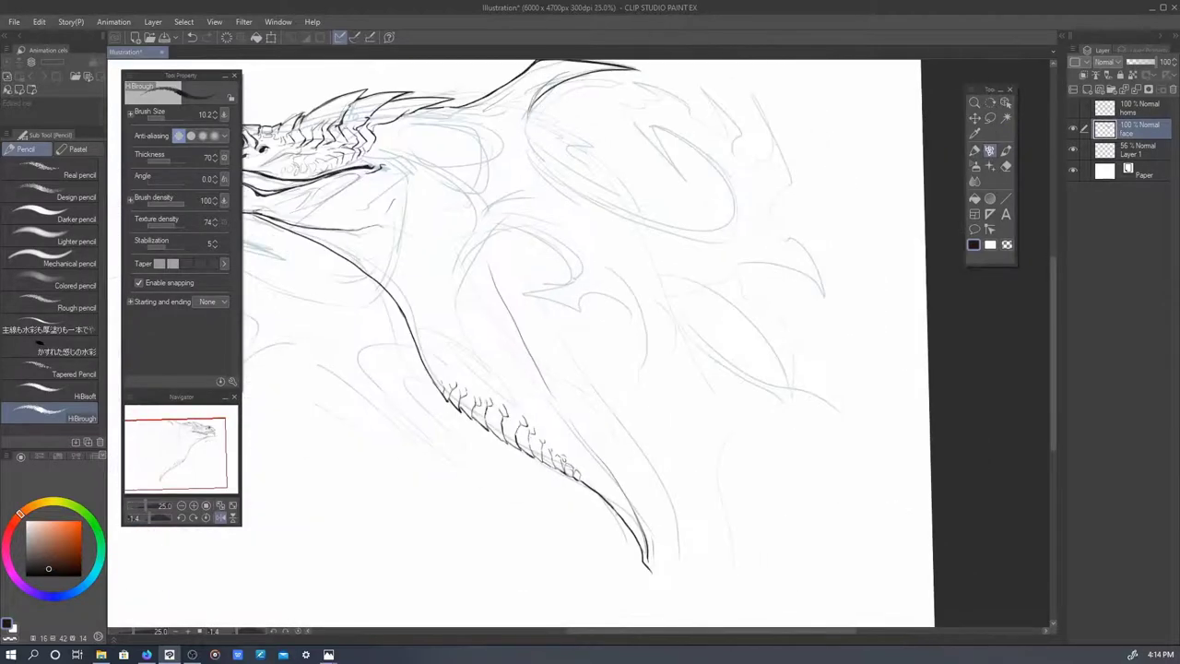
- Ink the row of overlapping pointed scales on the neck ridge, in the opening of the large curled horn
key("ctrl+0")
mouse_move(665, 129)
left_mouse_down()
mouse_move(737, 144)
mouse_move(758, 170)
left_mouse_up()
scroll(680, 162, "up", 3)
mouse_move(603, 120)
left_mouse_down()
mouse_move(664, 144)
mouse_move(686, 196)
left_mouse_up()
left_click_drag(686, 196, 477, 194)
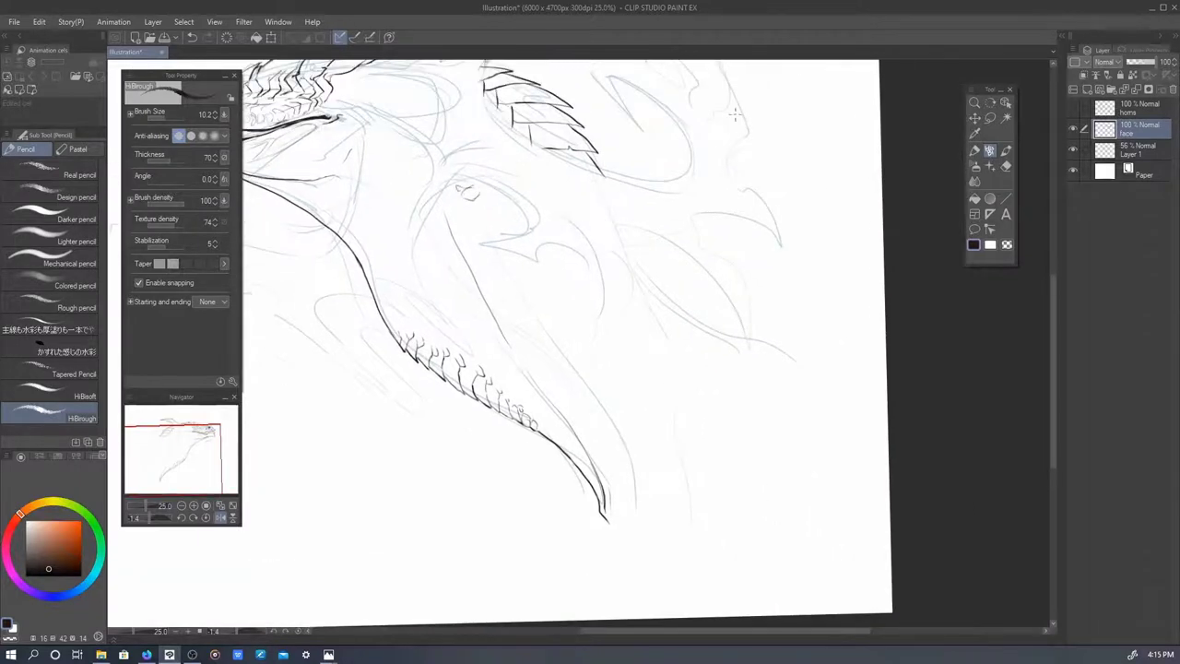
- Ink a second ridge of pointed, overlapping spikes further back along the body, tapering toward the rear
left_click_drag(734, 114, 682, 123)
left_click_drag(571, 242, 588, 270)
left_click_drag(553, 261, 605, 295)
left_click_drag(586, 290, 667, 334)
mouse_move(668, 334)
left_mouse_down()
mouse_move(750, 301)
mouse_move(780, 310)
left_mouse_up()
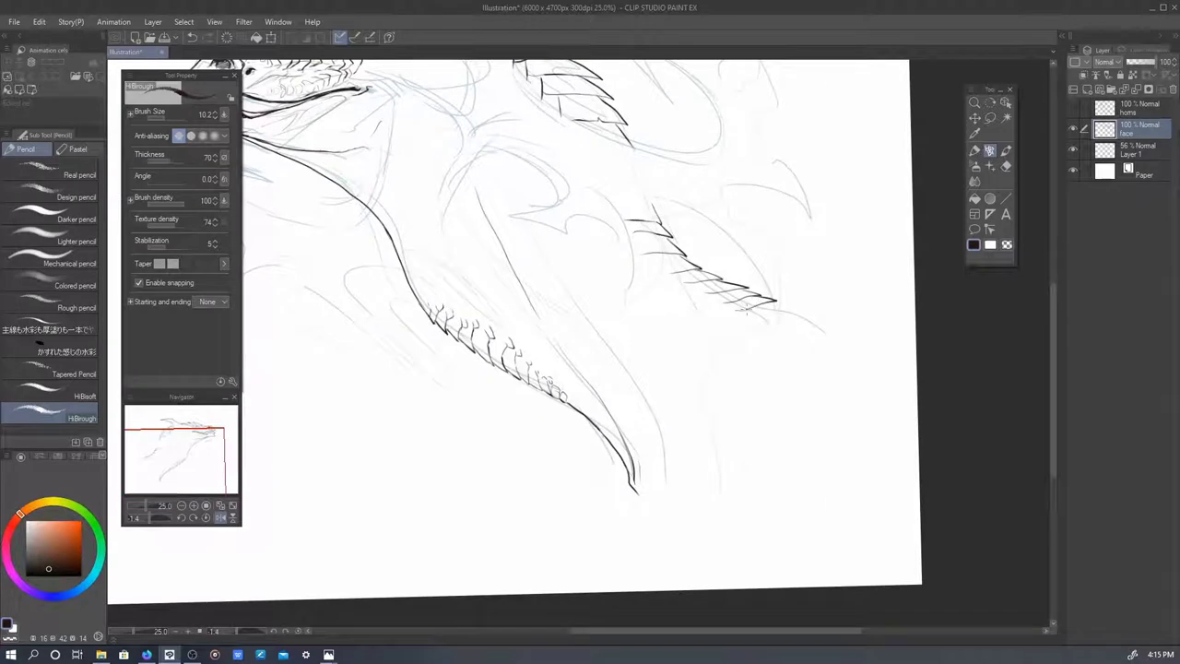
- Add angled scale strokes beneath the rear ridge and extend it at both ends
left_click_drag(697, 284, 653, 272)
left_click_drag(650, 263, 608, 234)
left_click_drag(623, 230, 603, 225)
left_click_drag(756, 301, 787, 306)
- Ink the long fold lines running down the inside of the neck and the curve from behind the cheek
left_click_drag(597, 323, 636, 466)
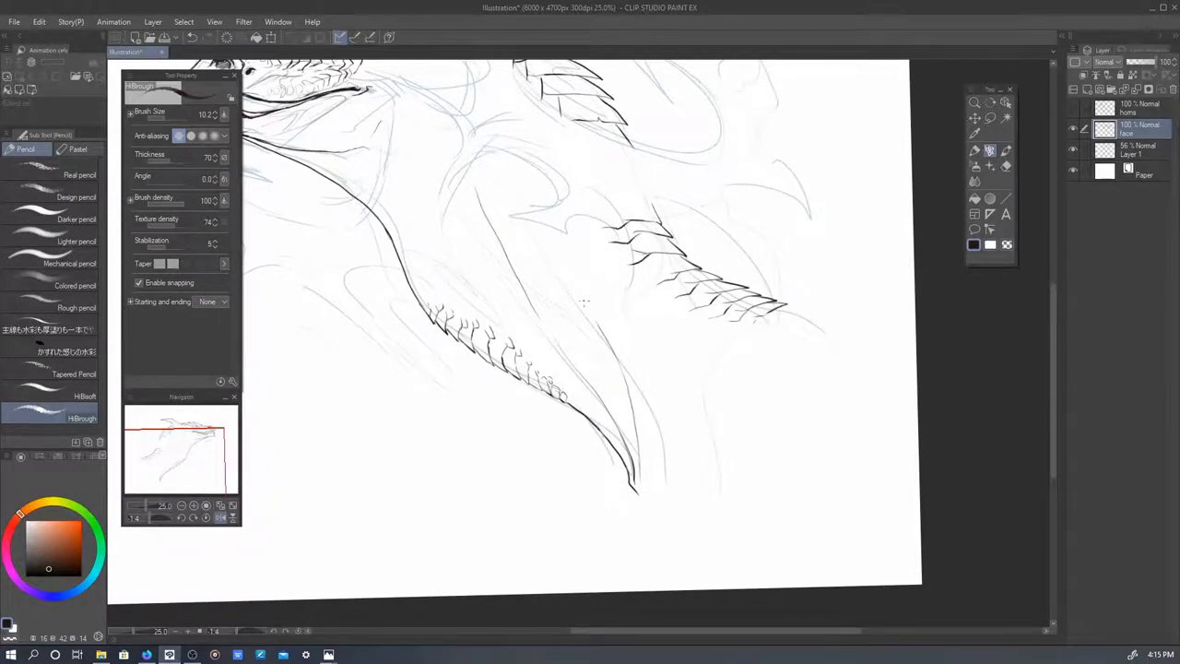
left_click_drag(558, 212, 589, 313)
left_click_drag(580, 276, 650, 513)
left_click_drag(424, 258, 507, 336)
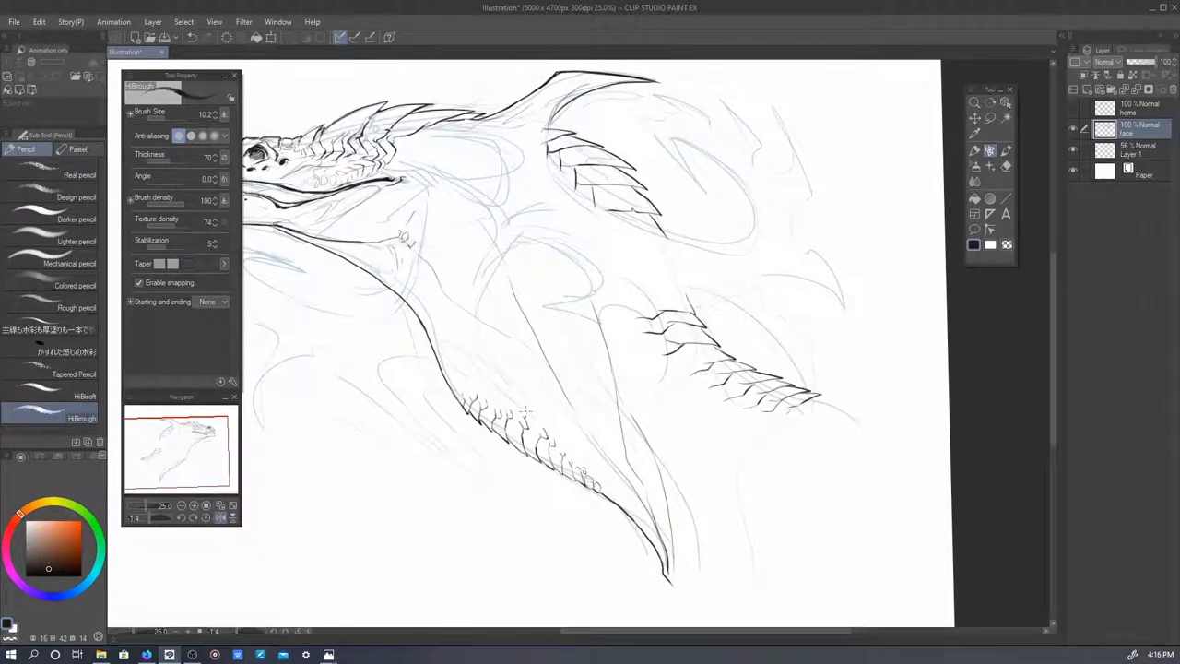
left_click_drag(815, 448, 765, 397)
- Ink the curved underside line below the rear ridge and fill the area beneath the spikes with small rounded scales
left_click_drag(630, 394, 746, 411)
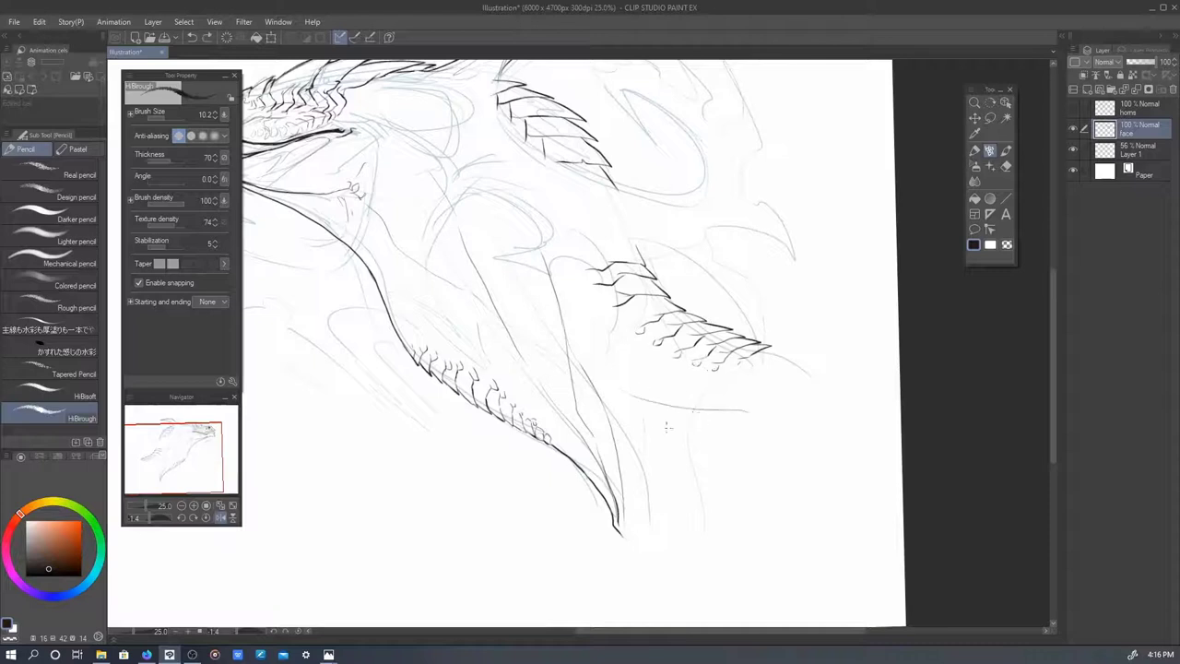
mouse_move(757, 359)
left_mouse_down()
mouse_move(786, 348)
mouse_move(734, 374)
left_mouse_up()
left_click_drag(755, 360, 748, 378)
left_click_drag(606, 321, 621, 332)
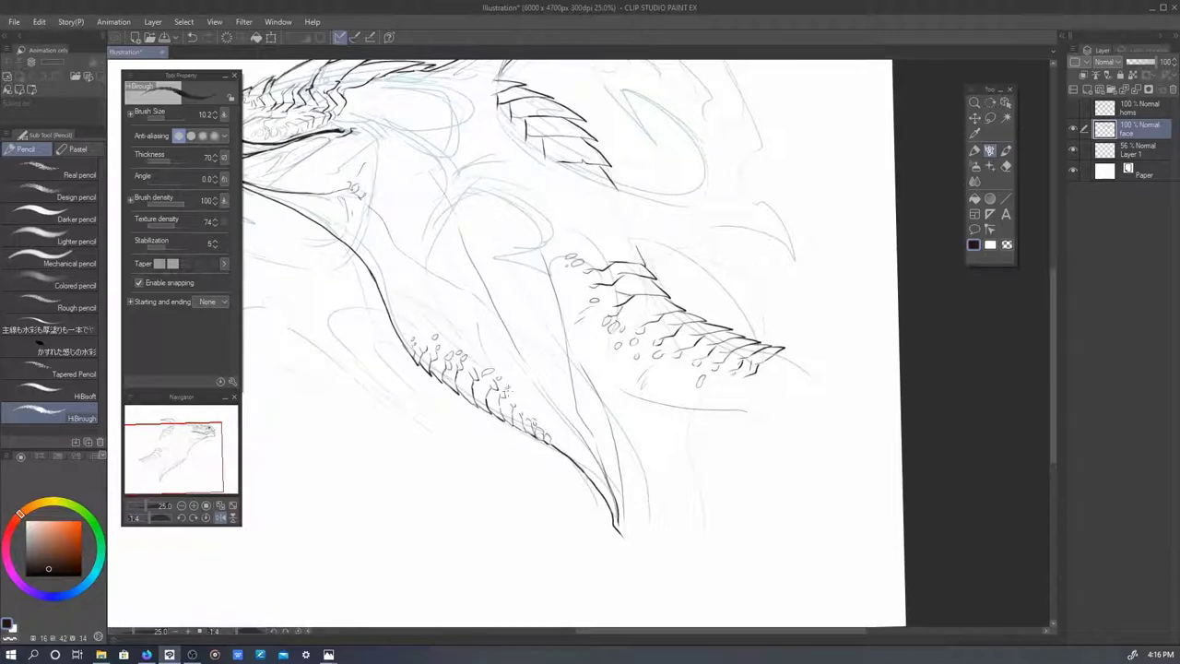
left_click_drag(711, 376, 719, 387)
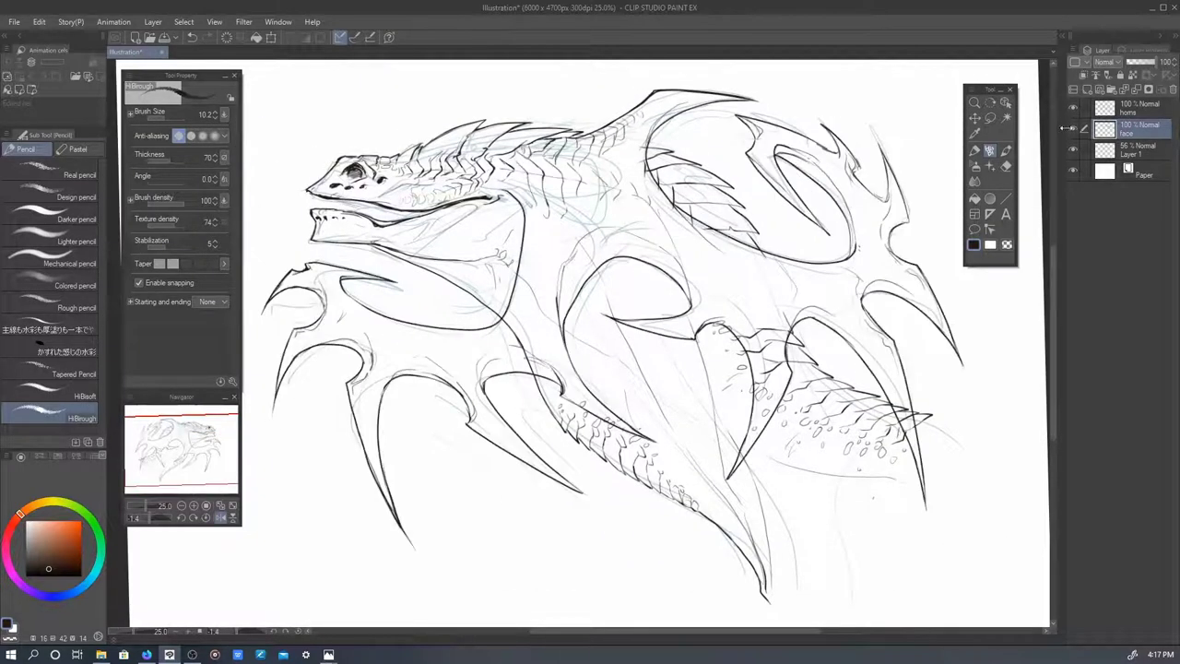
- Create a new layer directly above the sketch layer and name it horns_b
left_click(1139, 158)
double_click(1130, 154)
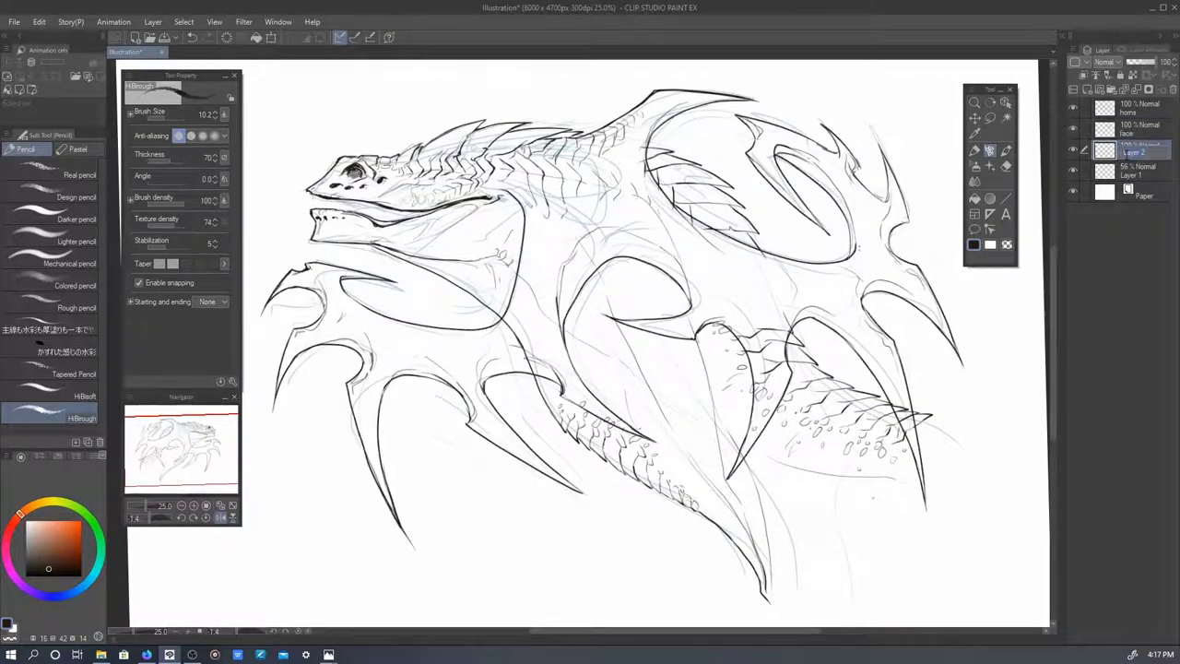
type("horns_b")
key("Return")
- Start inking the far-side horns at the front of the frill on the horns_b layer, undoing one stray stroke
left_click_drag(856, 311, 610, 285)
left_click_drag(583, 276, 643, 272)
left_click_drag(631, 277, 576, 282)
mouse_move(569, 297)
left_mouse_down()
mouse_move(523, 343)
mouse_move(575, 318)
mouse_move(523, 341)
left_mouse_up()
key("ctrl+z")
left_click_drag(578, 314, 540, 324)
- Ink the next far-side spikes behind the front frill, bringing each one to a point
left_click_drag(608, 347, 568, 385)
left_click_drag(645, 338, 606, 349)
mouse_move(645, 350)
left_mouse_down()
mouse_move(607, 324)
mouse_move(636, 411)
left_mouse_up()
left_click_drag(649, 309, 645, 333)
left_click_drag(615, 331, 631, 387)
left_click_drag(679, 333, 551, 314)
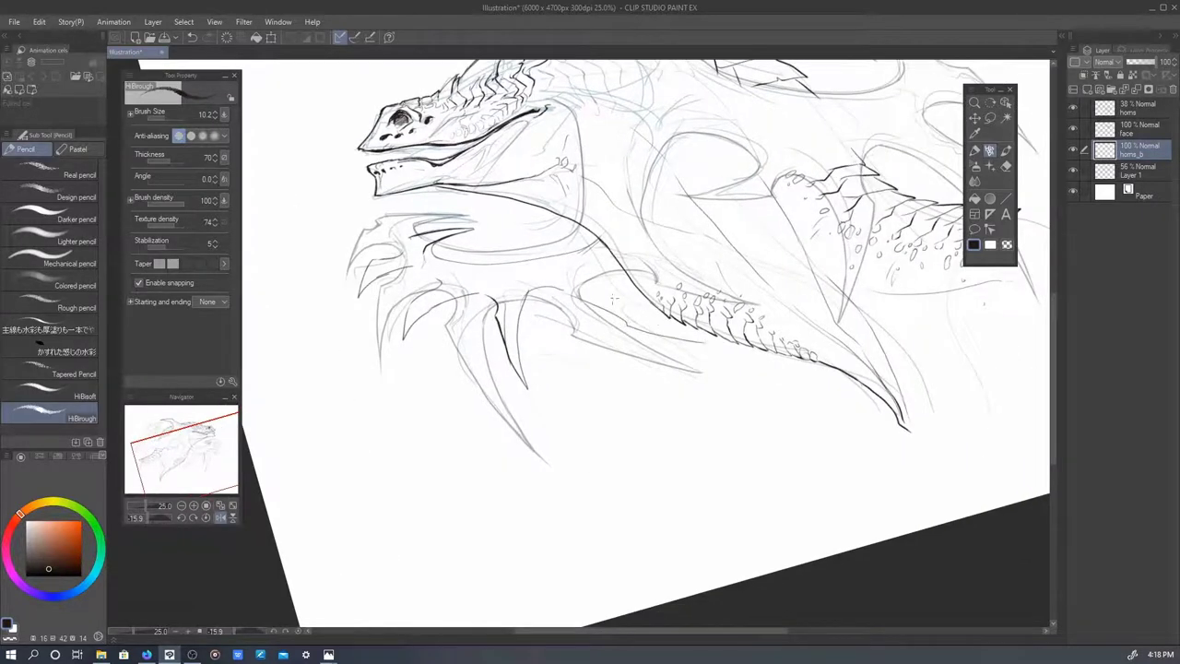
- Ink the far-side curled horn and its hooked spike within the large curled horn, undoing the misplaced last stroke
mouse_move(706, 304)
left_mouse_down()
mouse_move(590, 341)
mouse_move(810, 363)
mouse_move(706, 295)
mouse_move(534, 223)
left_mouse_up()
key("m")
key("p")
left_click_drag(646, 159, 584, 194)
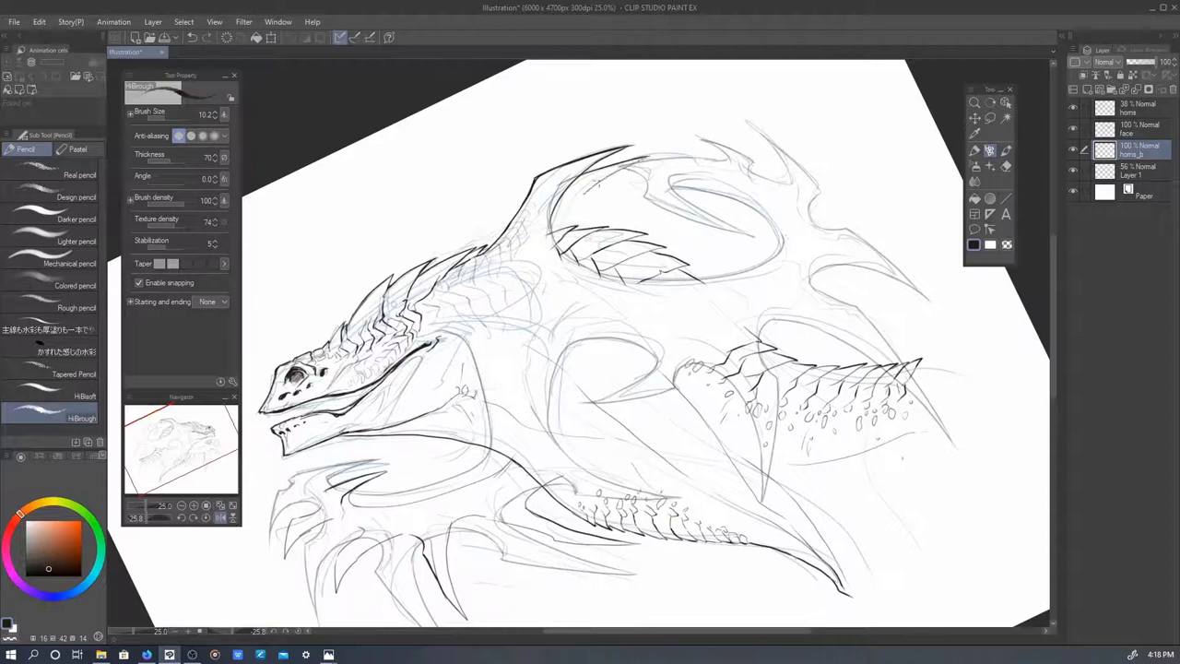
mouse_move(645, 157)
left_mouse_down()
mouse_move(573, 232)
mouse_move(754, 297)
mouse_move(680, 196)
left_mouse_up()
left_click_drag(678, 197, 702, 239)
mouse_move(667, 195)
left_mouse_down()
mouse_move(752, 223)
mouse_move(673, 218)
mouse_move(744, 345)
mouse_move(605, 164)
left_mouse_up()
key("ctrl+z")
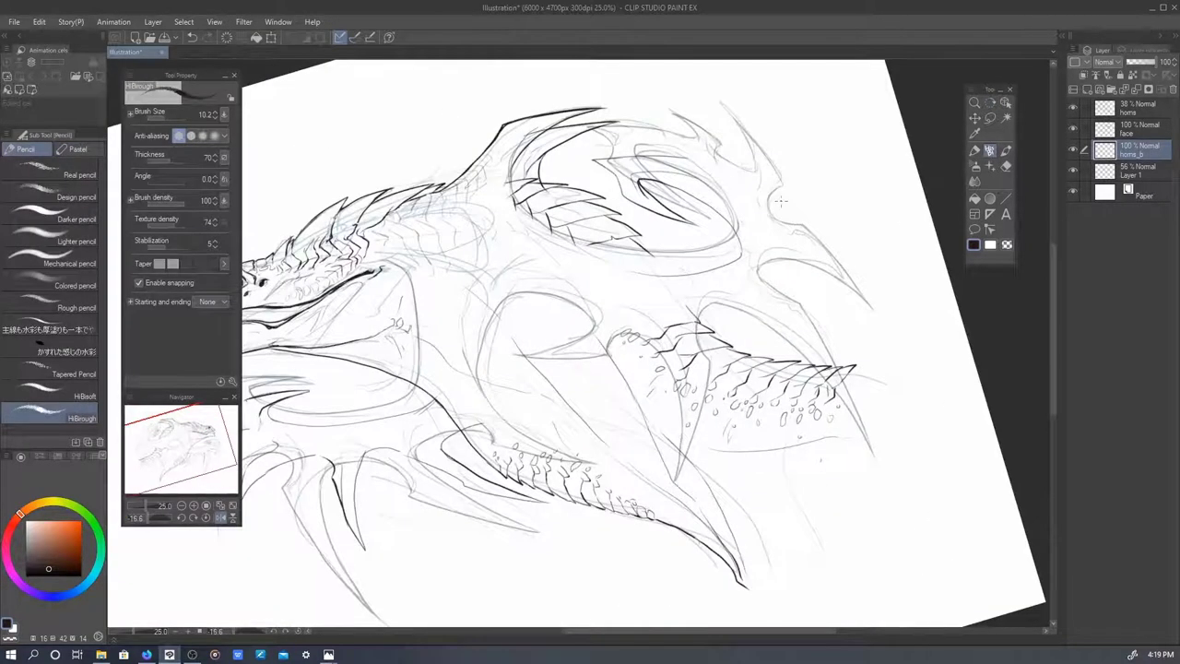
- Ink the remaining far-side spikes at the rear of the frill, restore the horns layer to 100% opacity and flip the canvas view
left_click_drag(765, 333, 680, 196)
left_click_drag(721, 230, 592, 188)
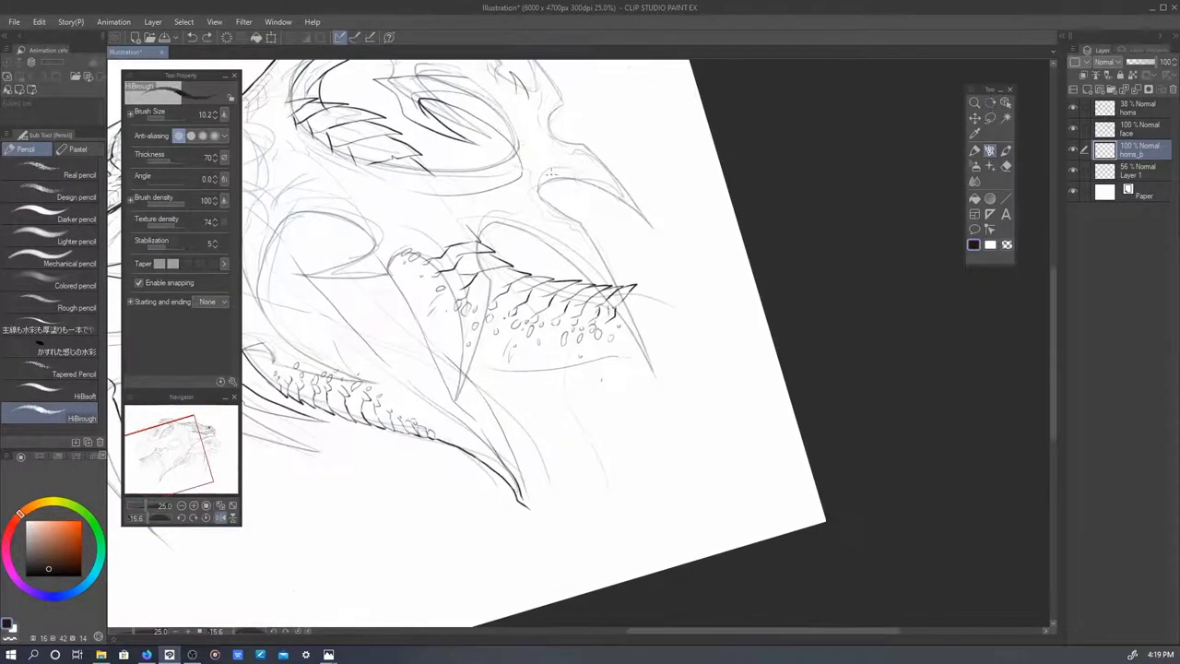
left_click_drag(590, 231, 696, 224)
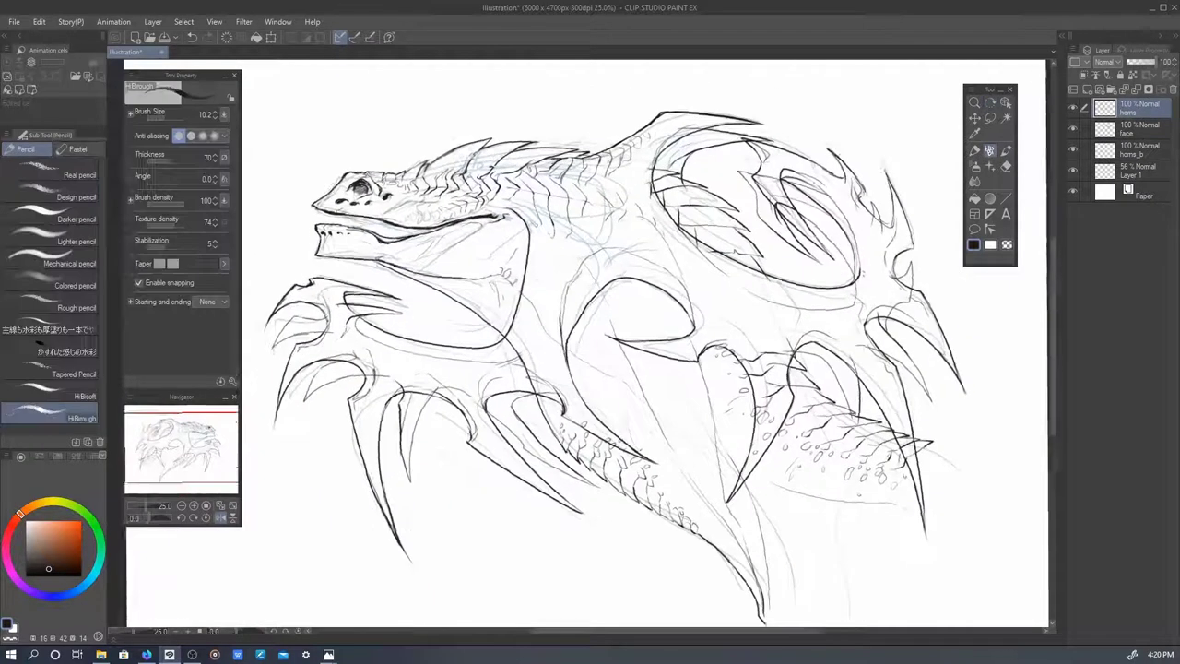
key("h")
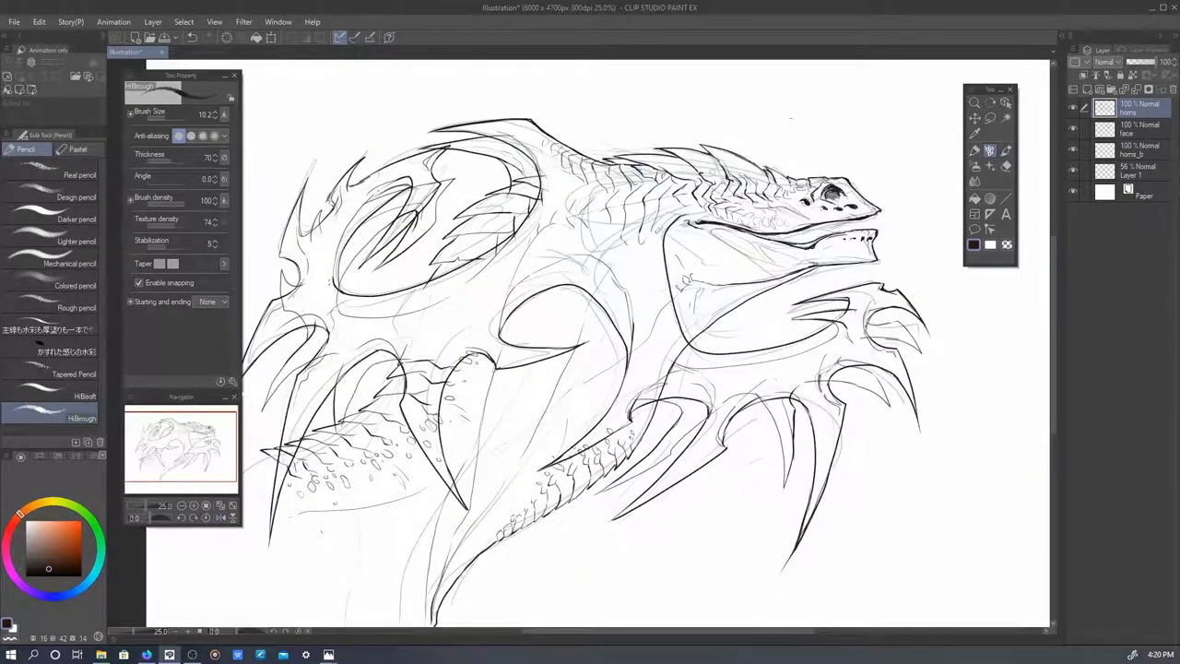
left_click(1136, 171)
key("p")
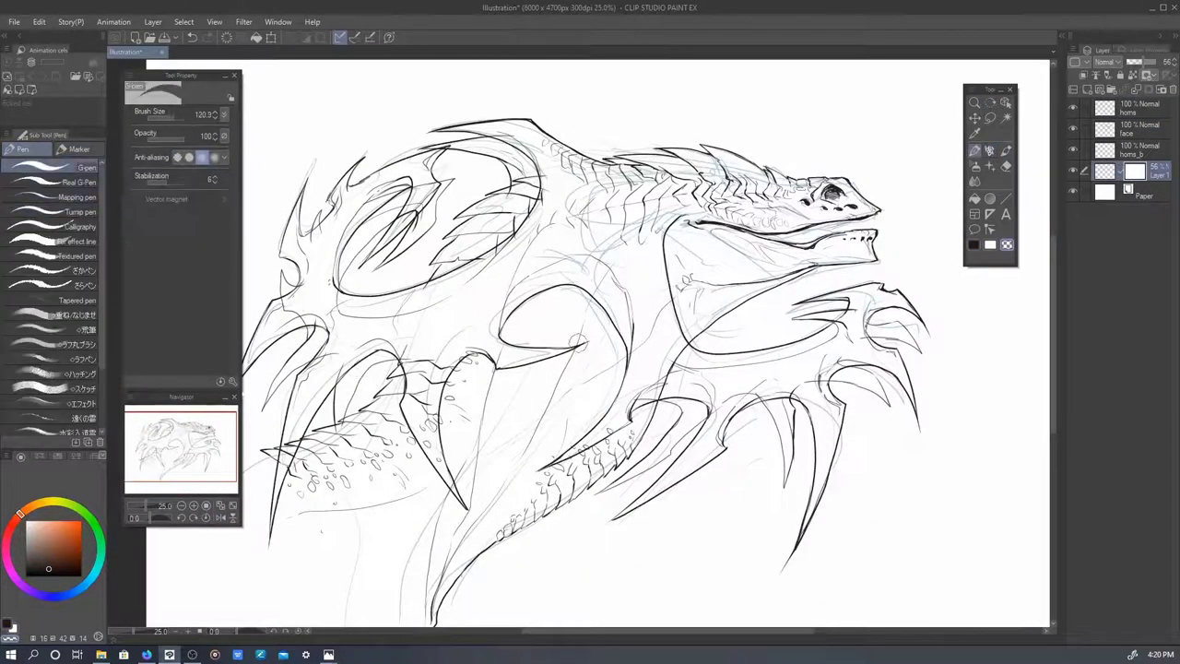
left_click_drag(420, 299, 476, 307)
- Mask out the horns_b lines that overlap the front horns using the transparent G-pen, and set that layer to 58% opacity
left_click(1138, 149)
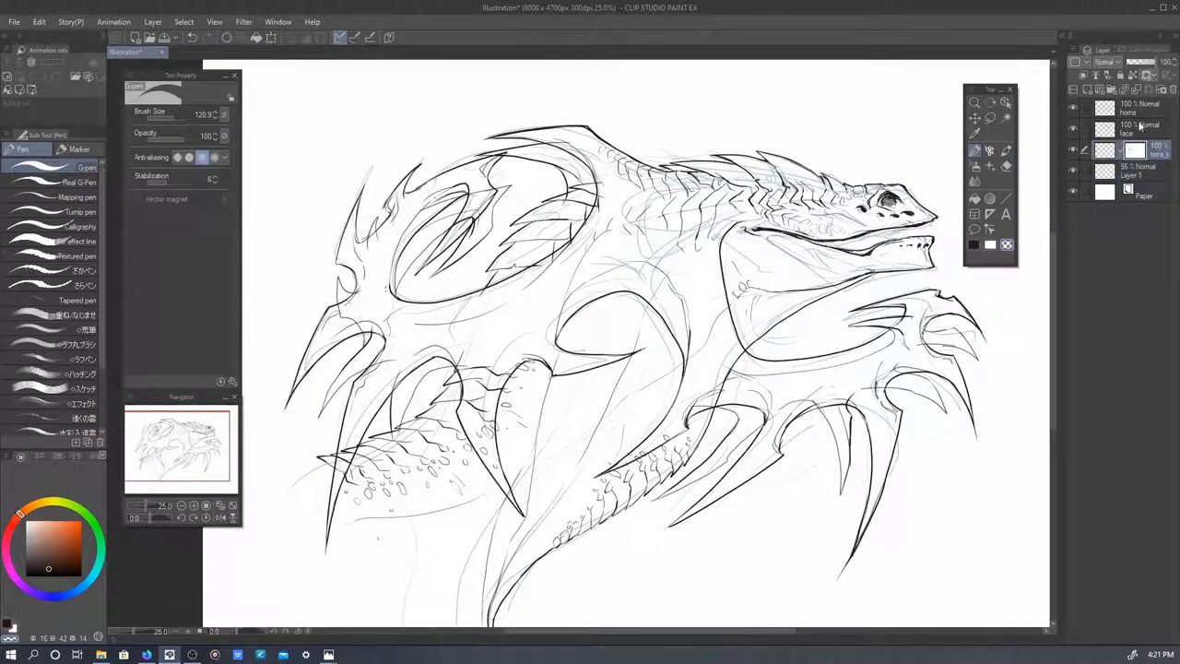
key("ctrl+plus")
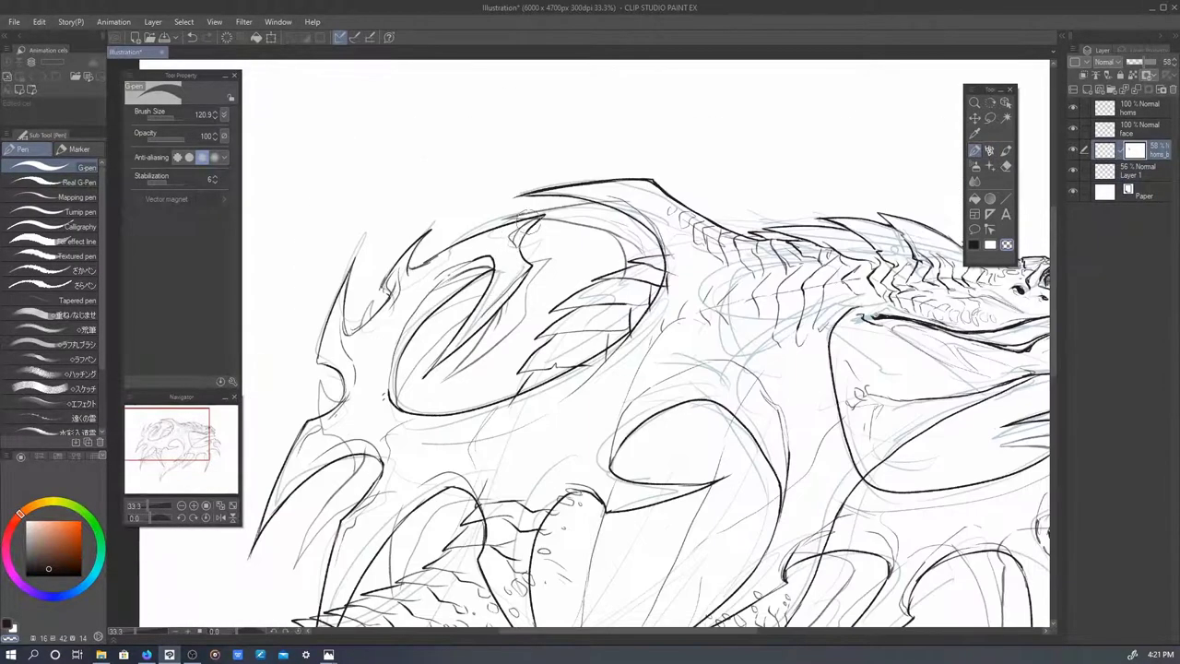
left_click_drag(479, 377, 531, 307)
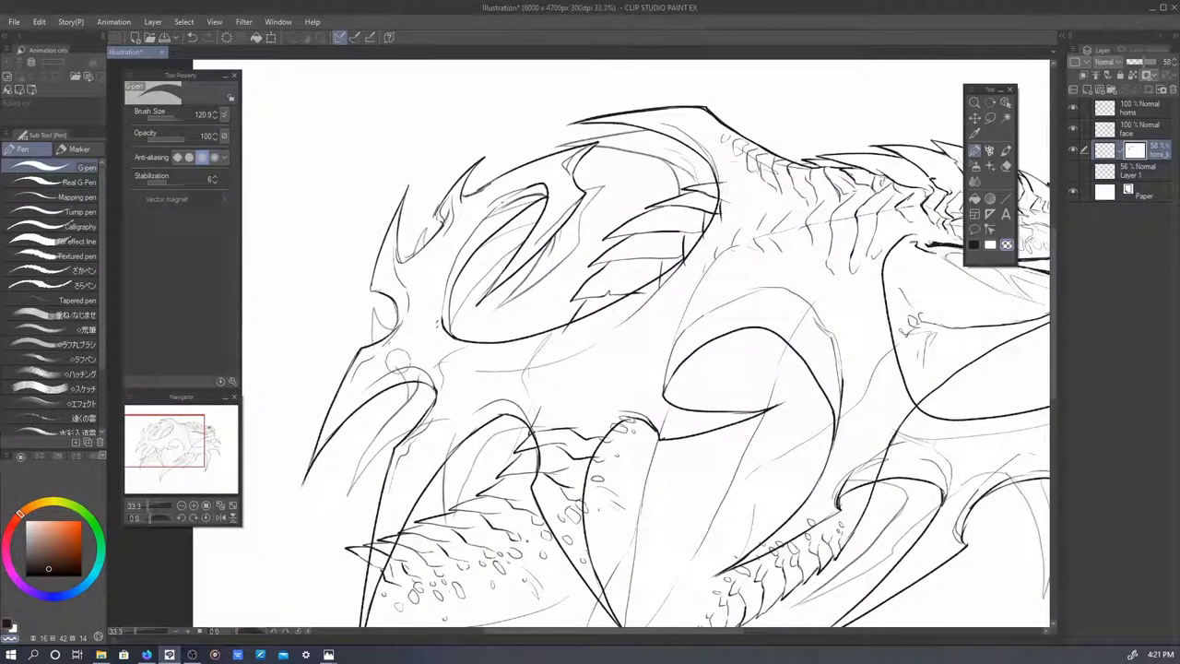
left_click_drag(461, 511, 212, 388)
left_click_drag(839, 313, 654, 252)
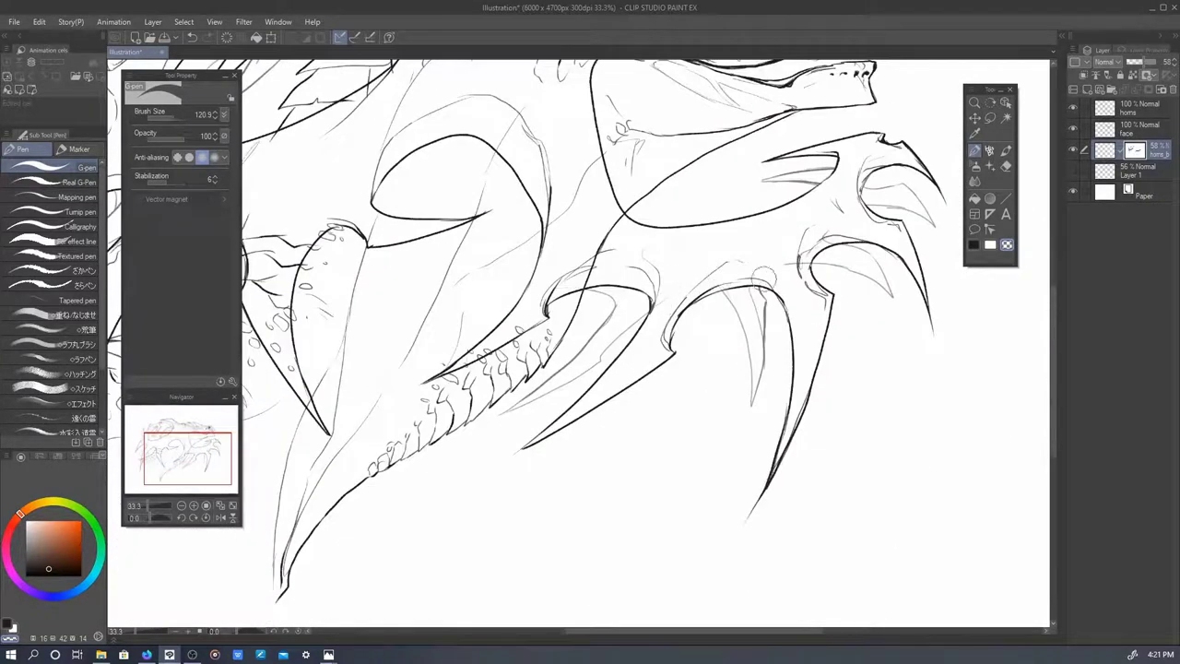
- Mask out the face layer's neck and scale lines that cross the front horns, using the transparent G-pen
left_click_drag(869, 230, 875, 338)
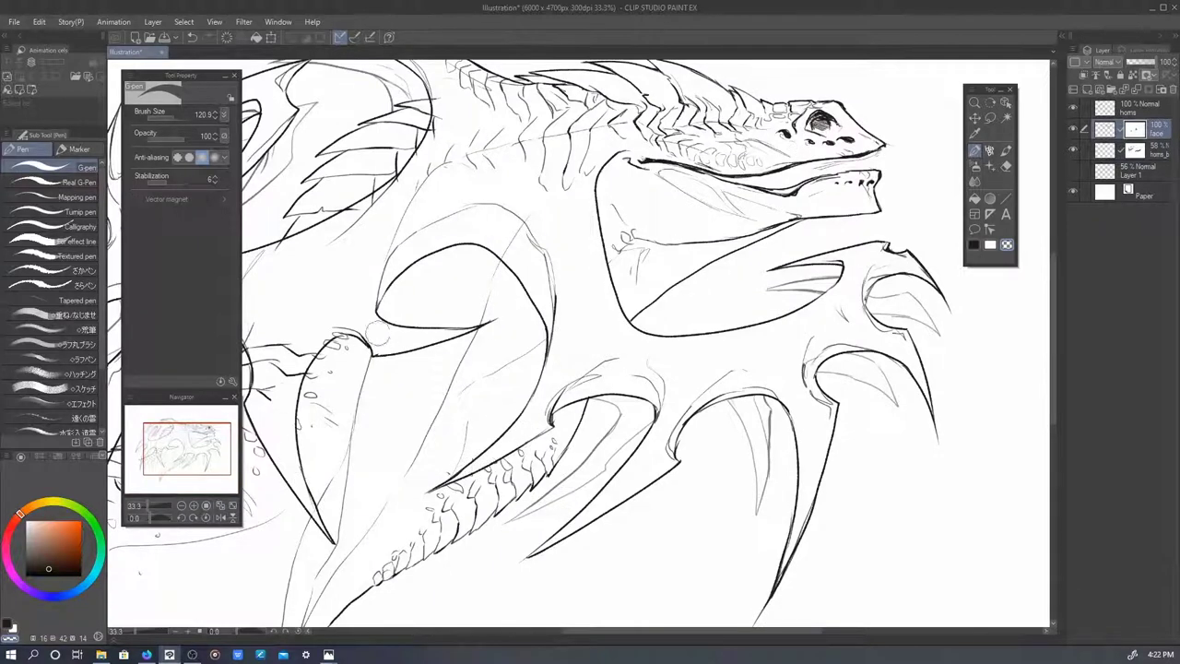
left_click_drag(337, 330, 543, 323)
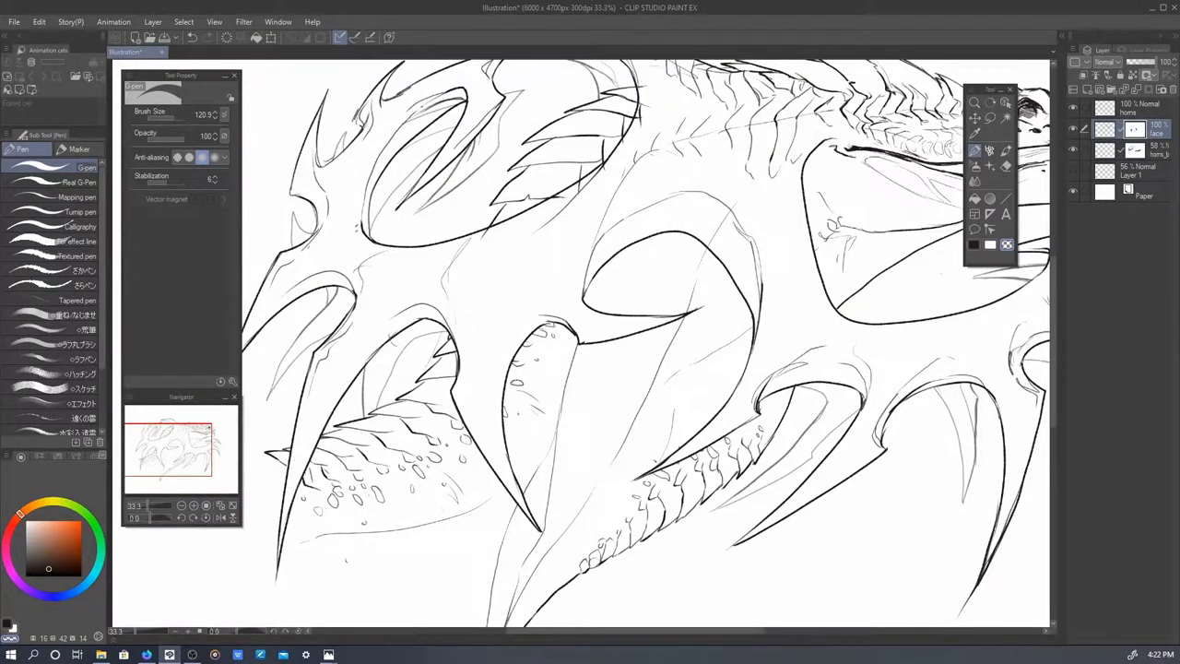
left_click_drag(733, 212, 622, 268)
scroll(673, 287, "down", 1)
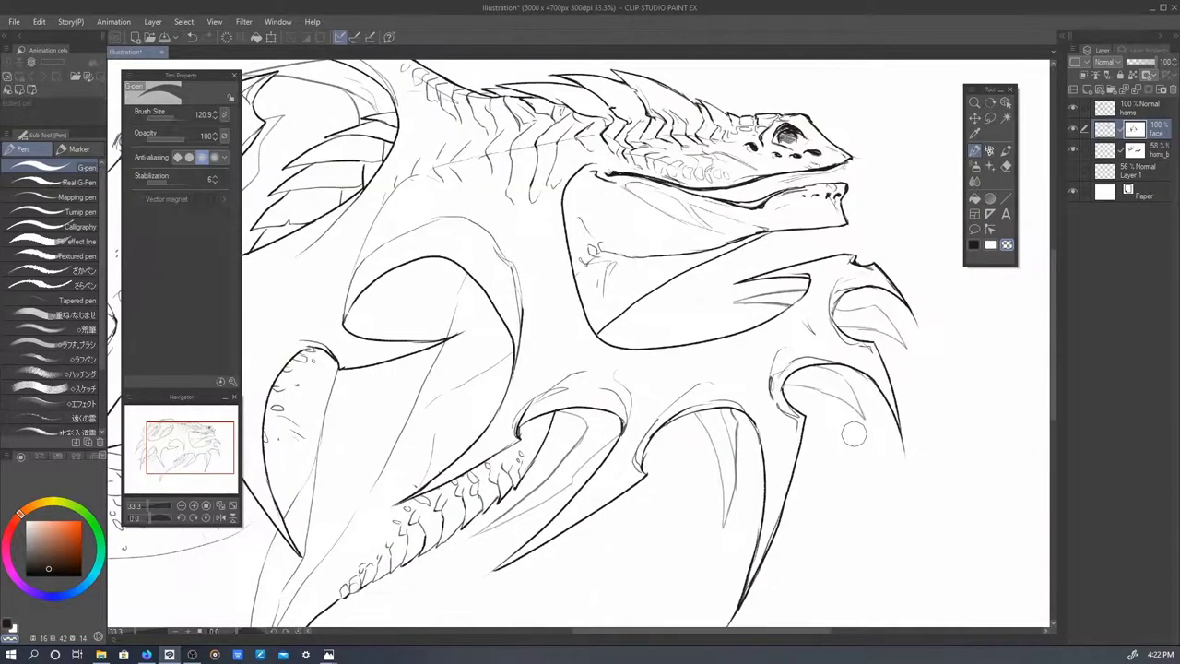
- Add a new layer above horns and draw the pointed upper teeth with the HiBrough pencil at brush size 7.3
left_click(1138, 108)
left_click(979, 150)
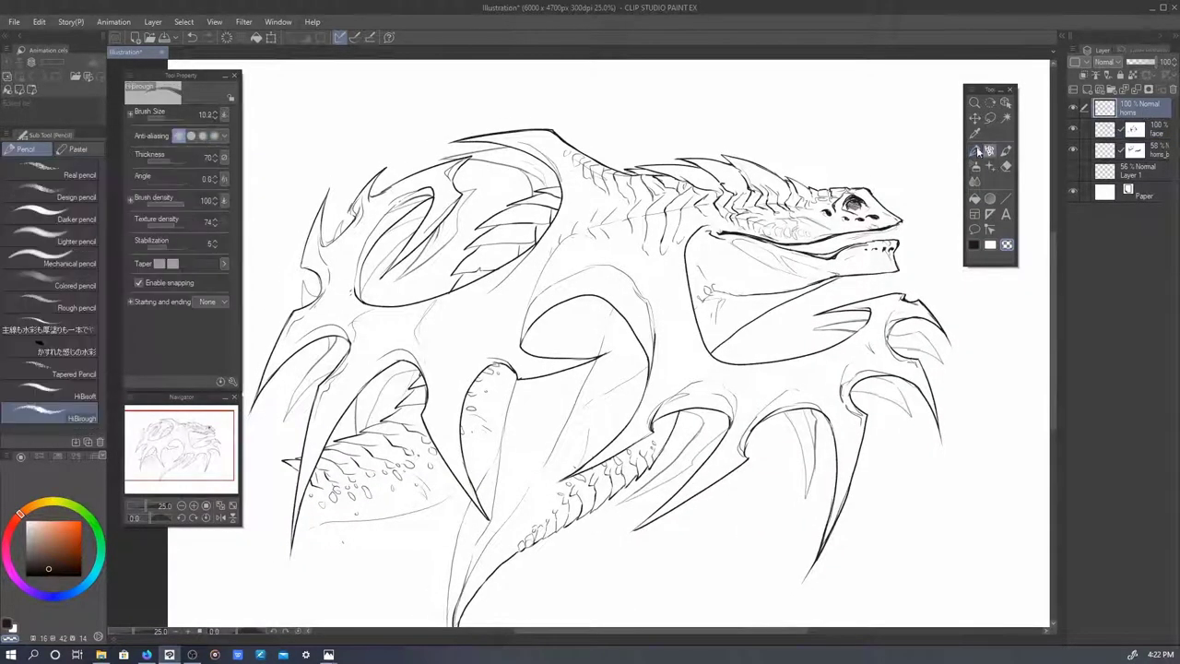
scroll(857, 218, "up", 2)
key("ctrl+shift+n")
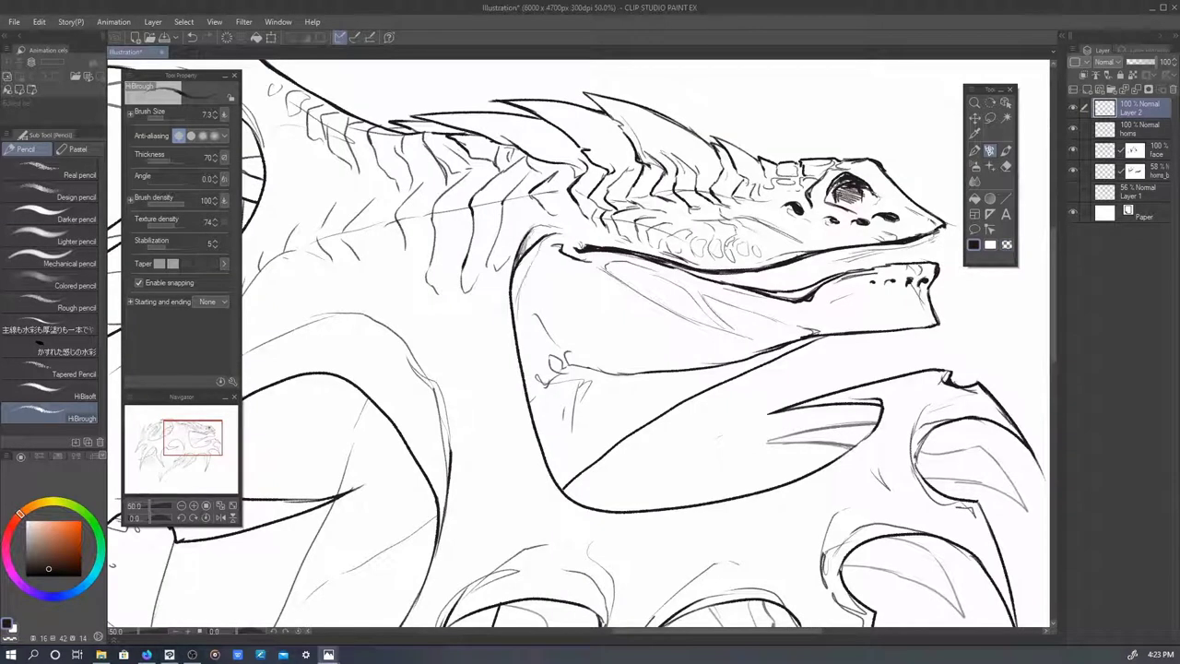
scroll(576, 347, "right", 3)
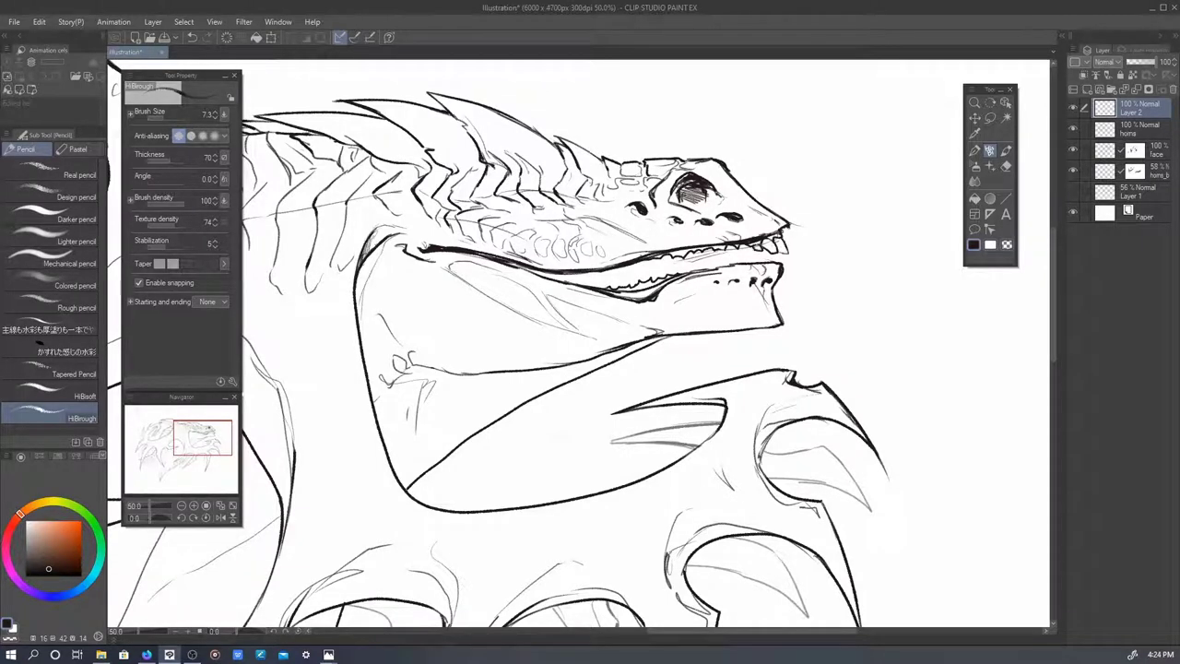
left_click_drag(738, 249, 741, 261)
left_click_drag(720, 250, 724, 257)
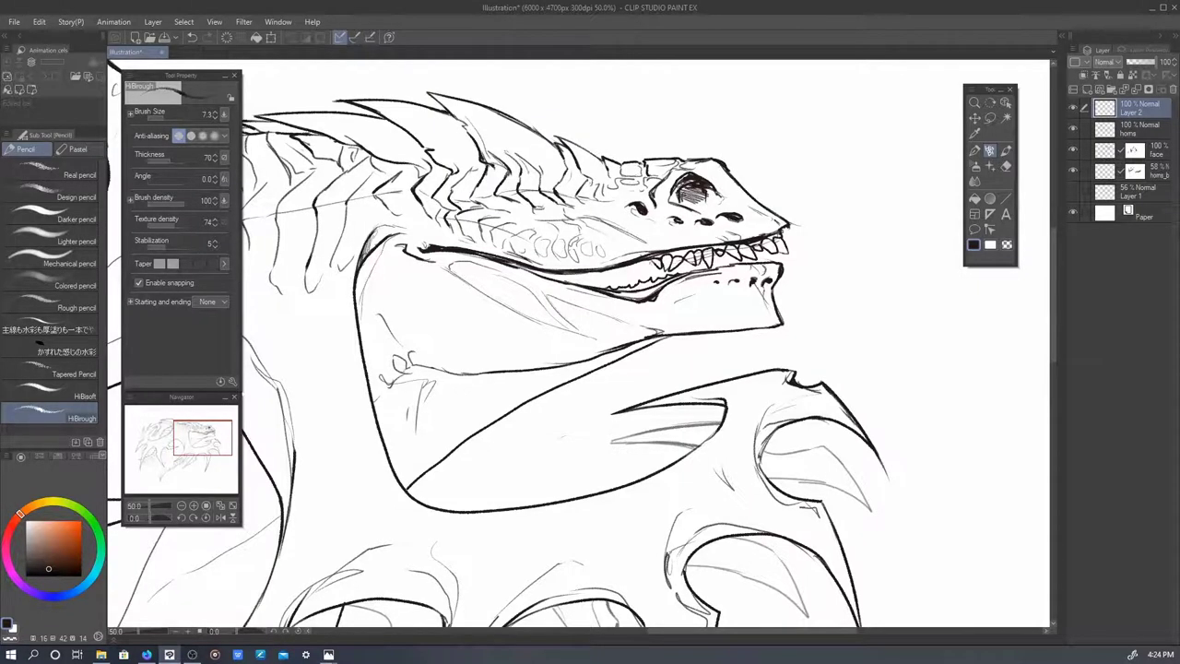
- Fill the mouth with interlocking lower teeth from the front of the jaw back to the mouth corner
key("ctrl+0")
scroll(829, 259, "up", 3)
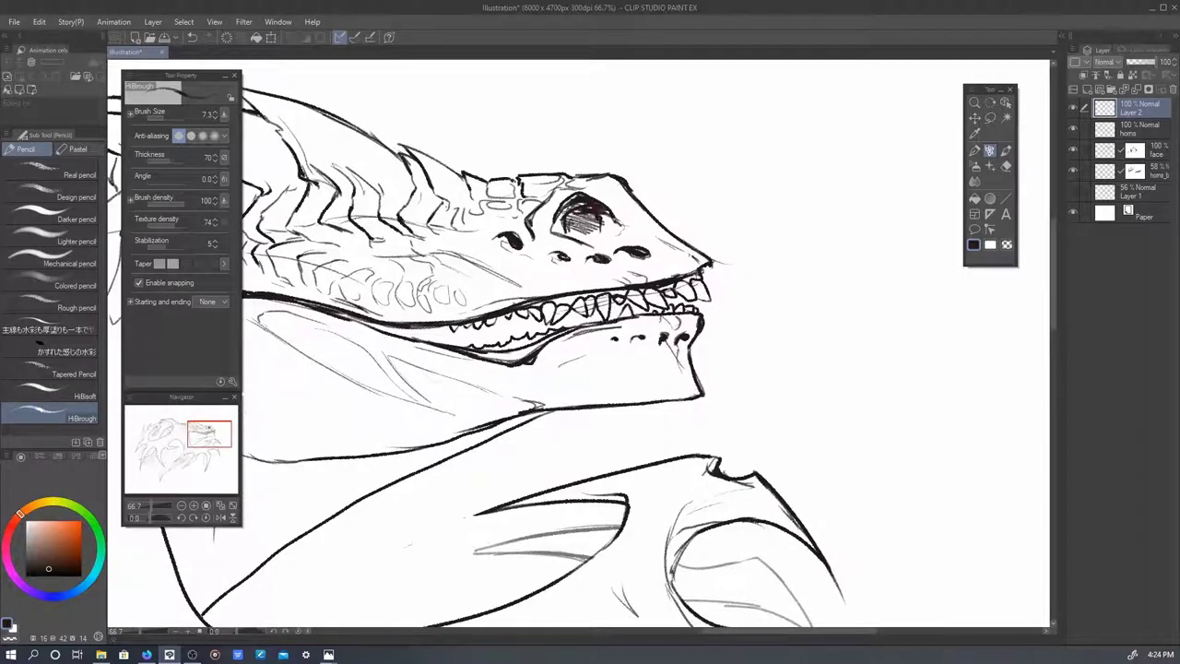
mouse_move(612, 299)
left_mouse_down()
mouse_move(617, 320)
mouse_move(655, 302)
left_mouse_up()
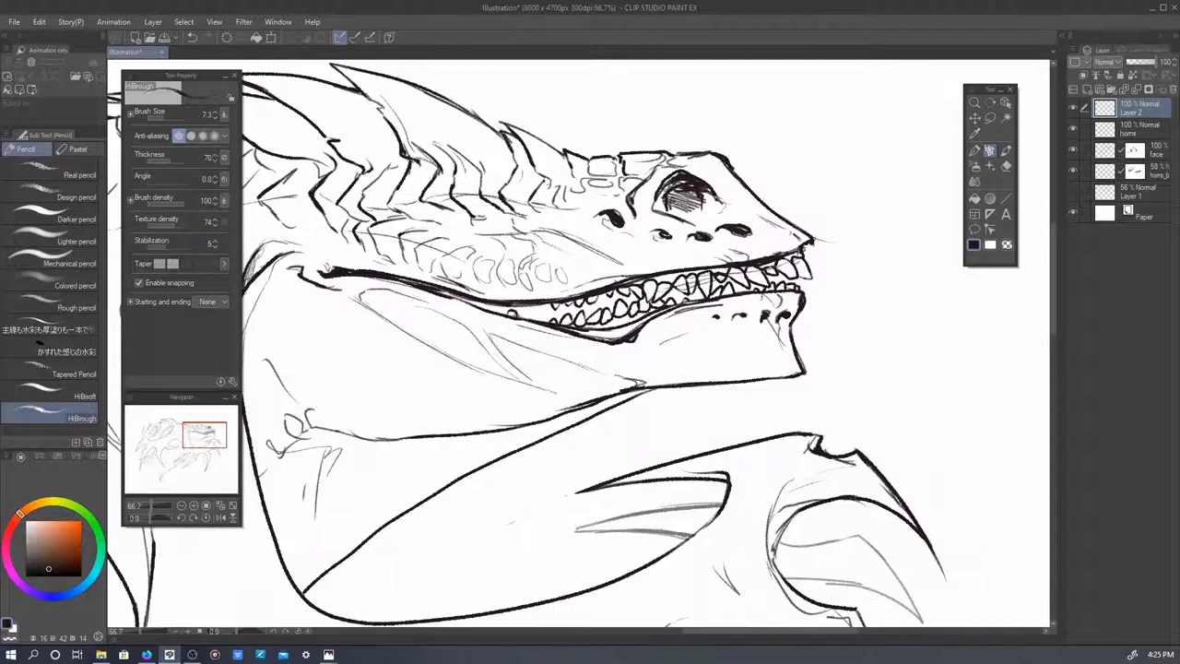
scroll(682, 305, "up", 1)
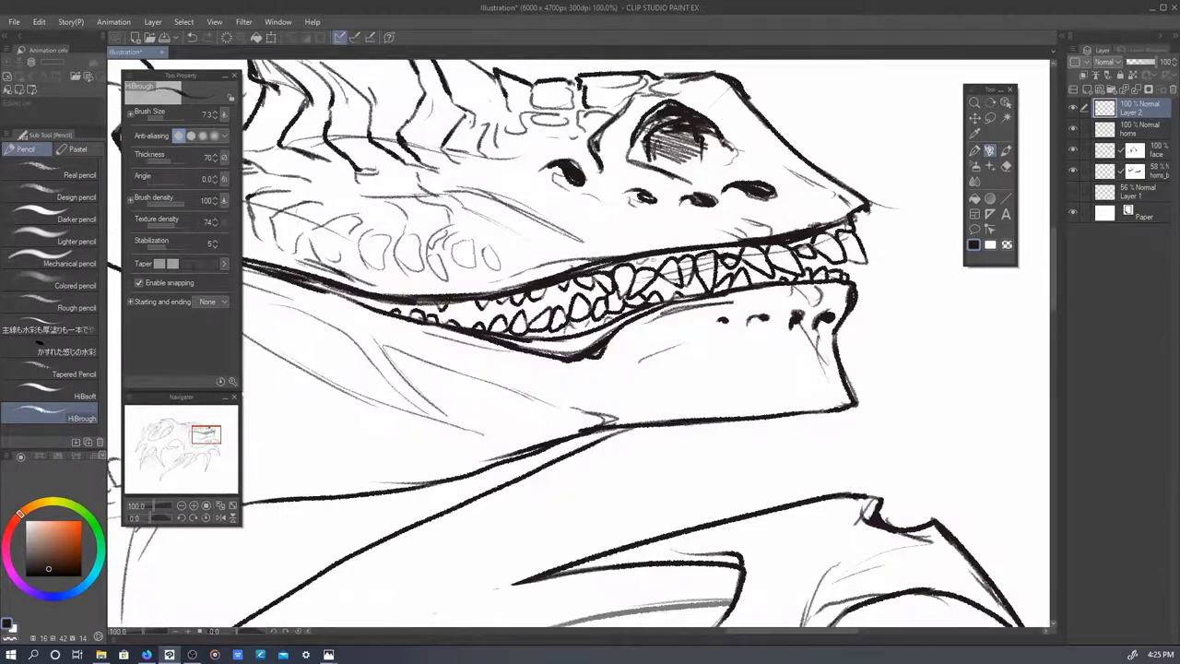
- Mask out the face-layer lines crossing the teeth with the transparent G-pen, and hatch the gaps between the teeth with the HiBrough pencil
key("p")
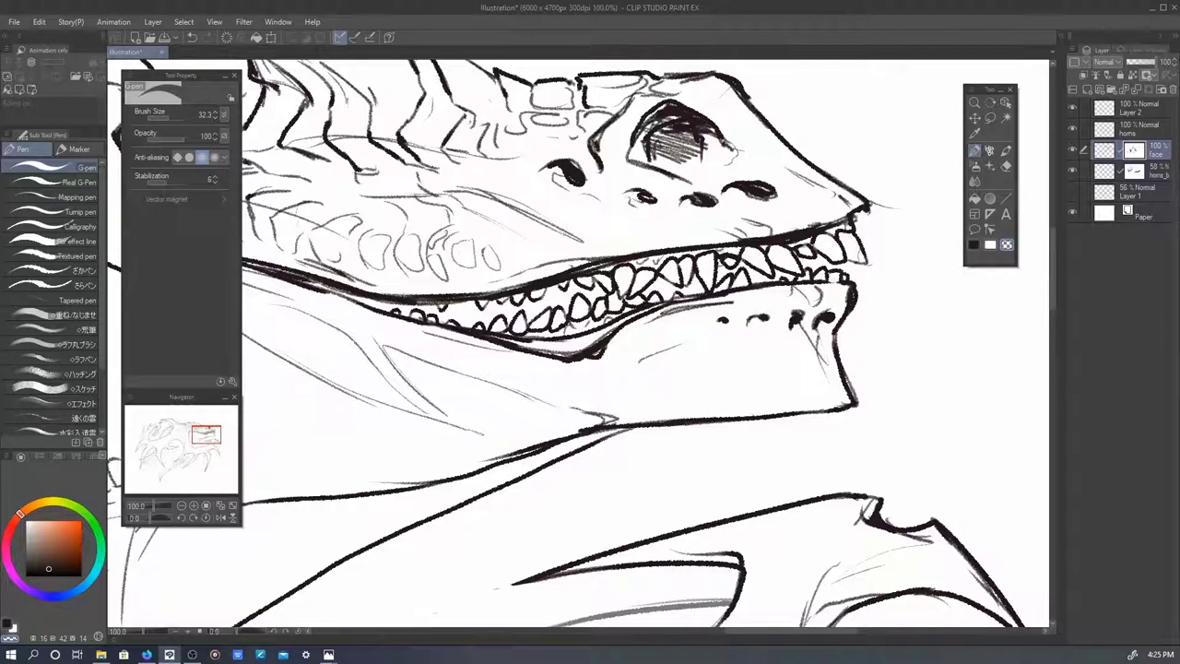
key("alt+]")
key("p")
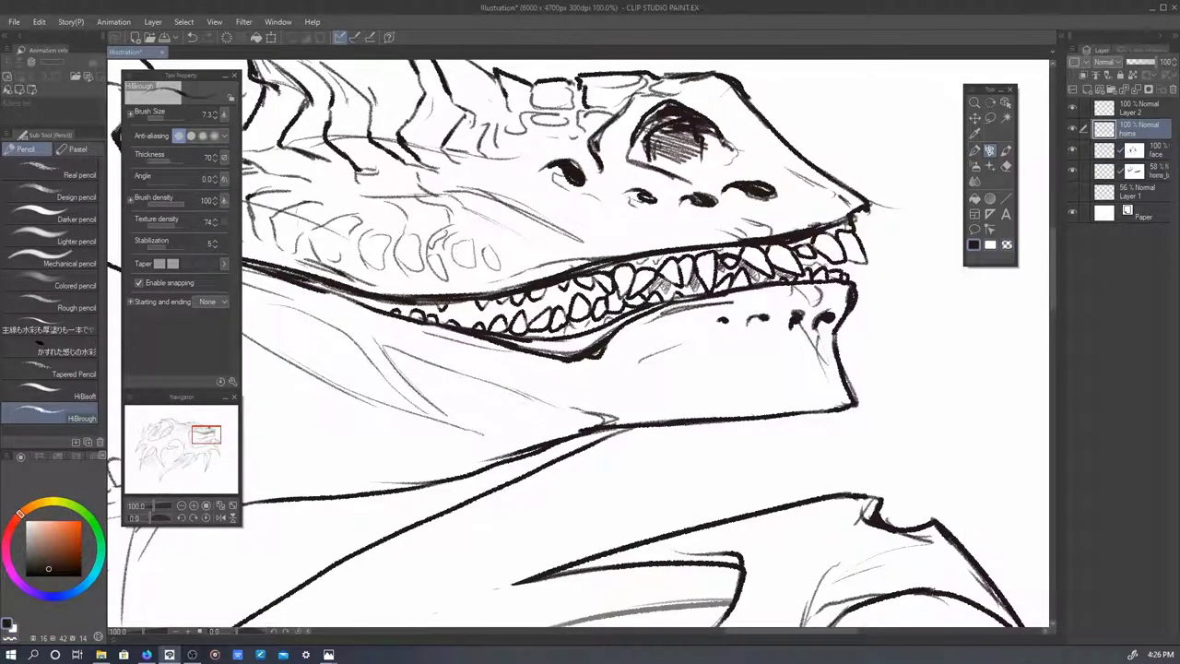
left_click_drag(819, 268, 864, 262)
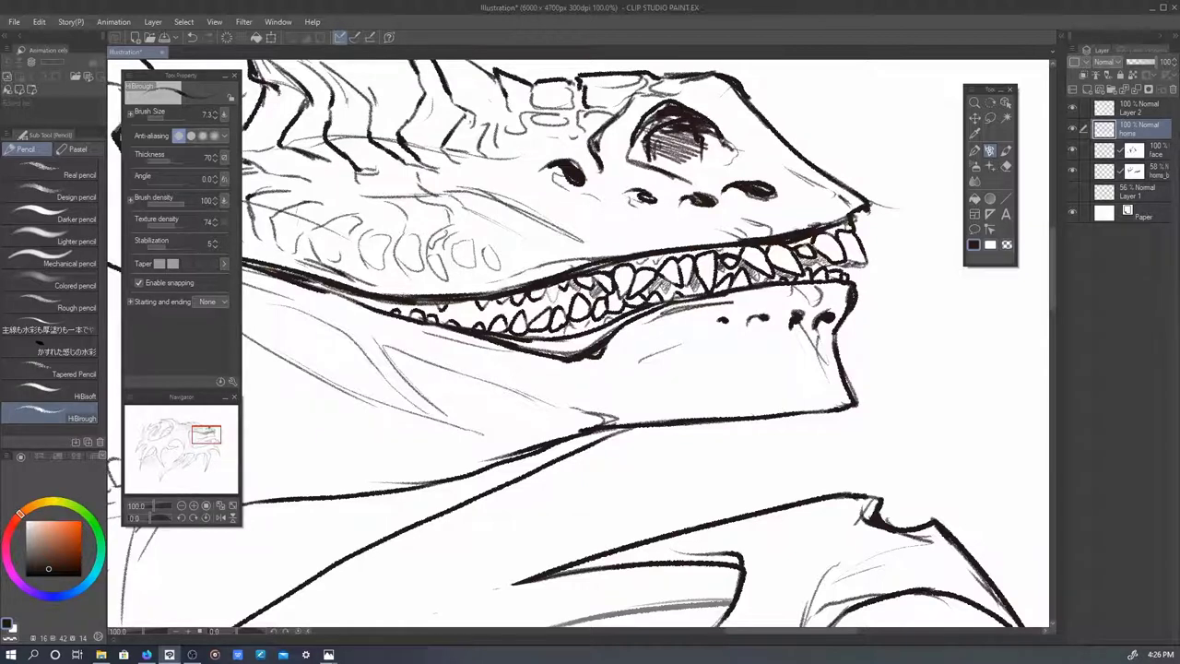
scroll(492, 304, "down", 2)
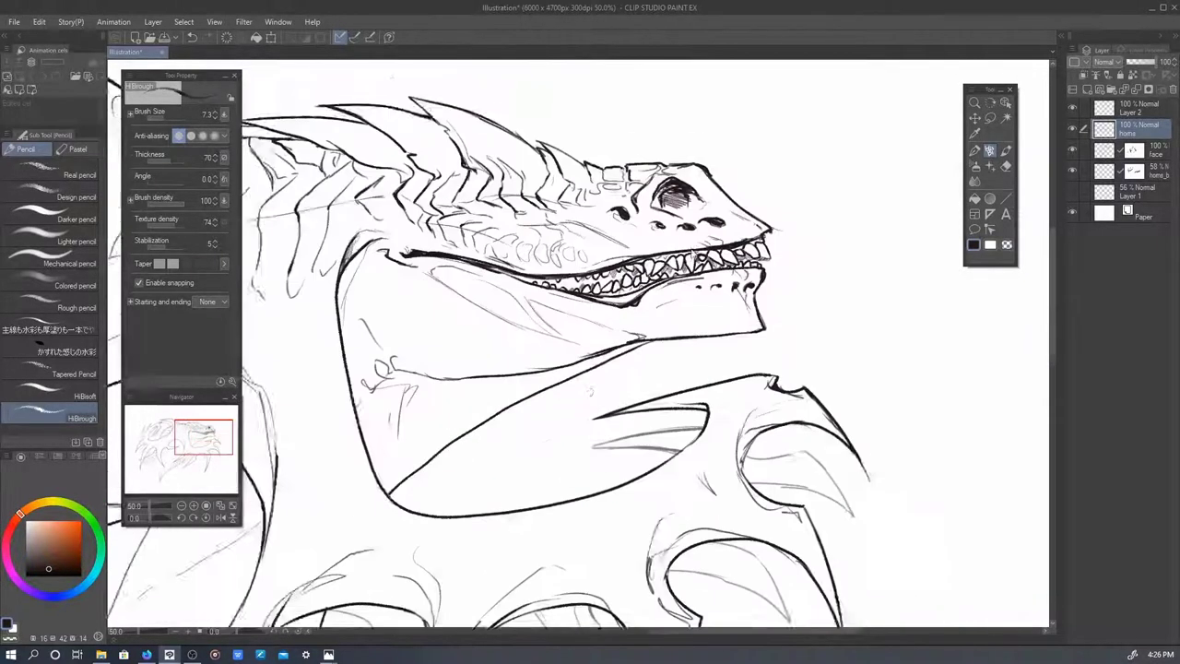
- Draw rows of small rounded scales along the upper and lower lips on Layer 2, and add light contour strokes on the chin and cheek
scroll(552, 402, "up", 1)
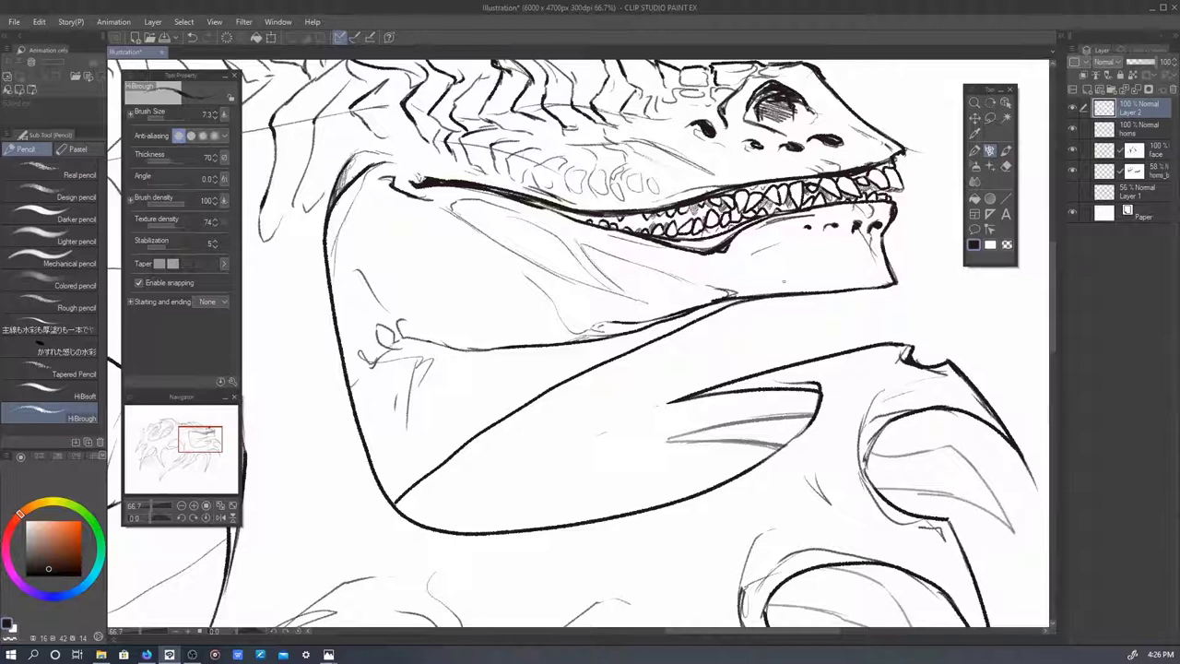
left_click_drag(806, 231, 741, 253)
left_click_drag(769, 263, 751, 282)
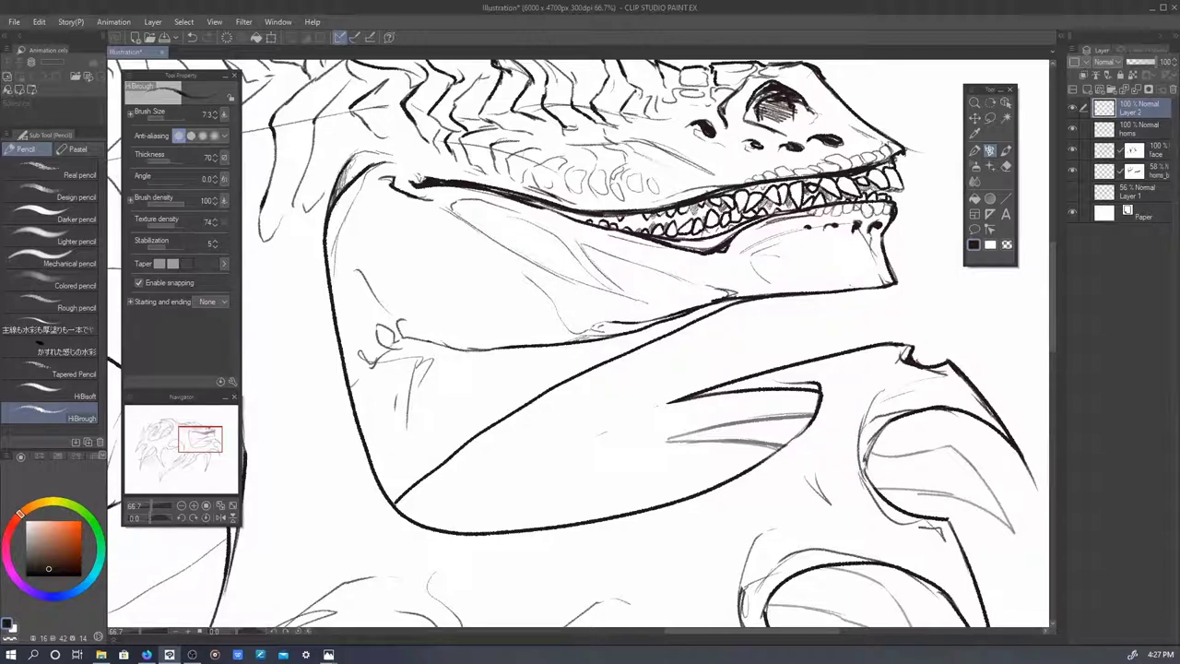
left_click_drag(590, 277, 571, 387)
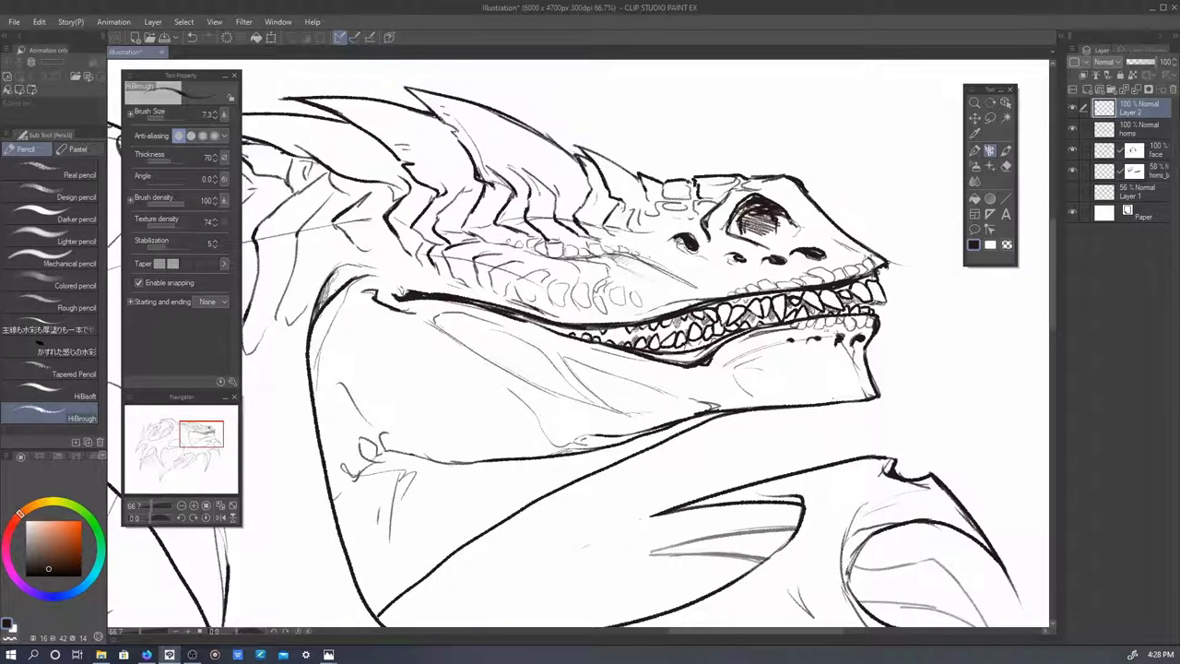
- Draw a cluster of rounded pebble scales at the rear of the throat pouch, scattering smaller ones around the large ones
left_click_drag(415, 553, 756, 92)
left_click_drag(590, 332, 540, 396)
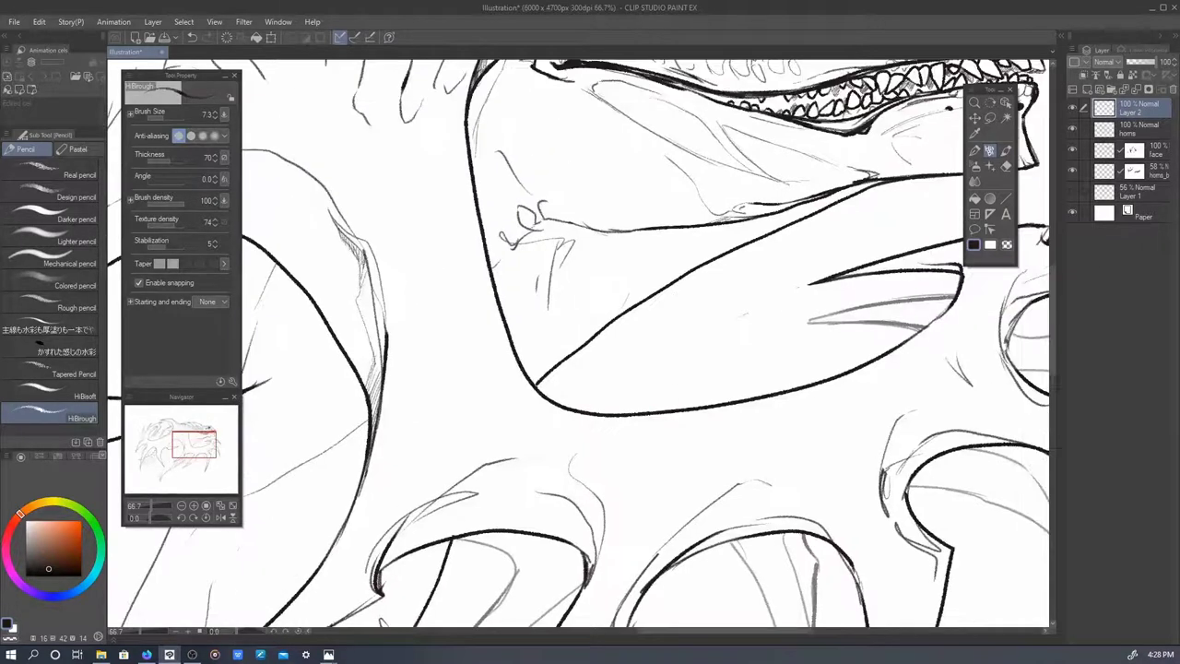
left_click_drag(530, 218, 505, 238)
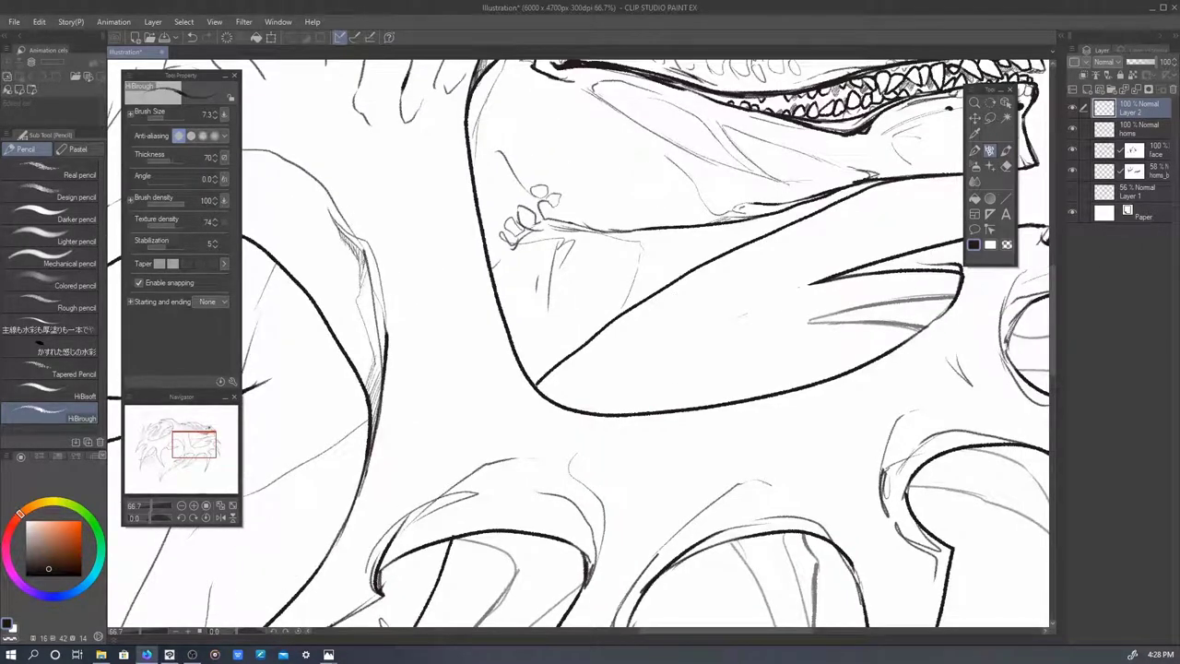
mouse_move(555, 195)
left_mouse_down()
mouse_move(594, 189)
mouse_move(615, 221)
left_mouse_up()
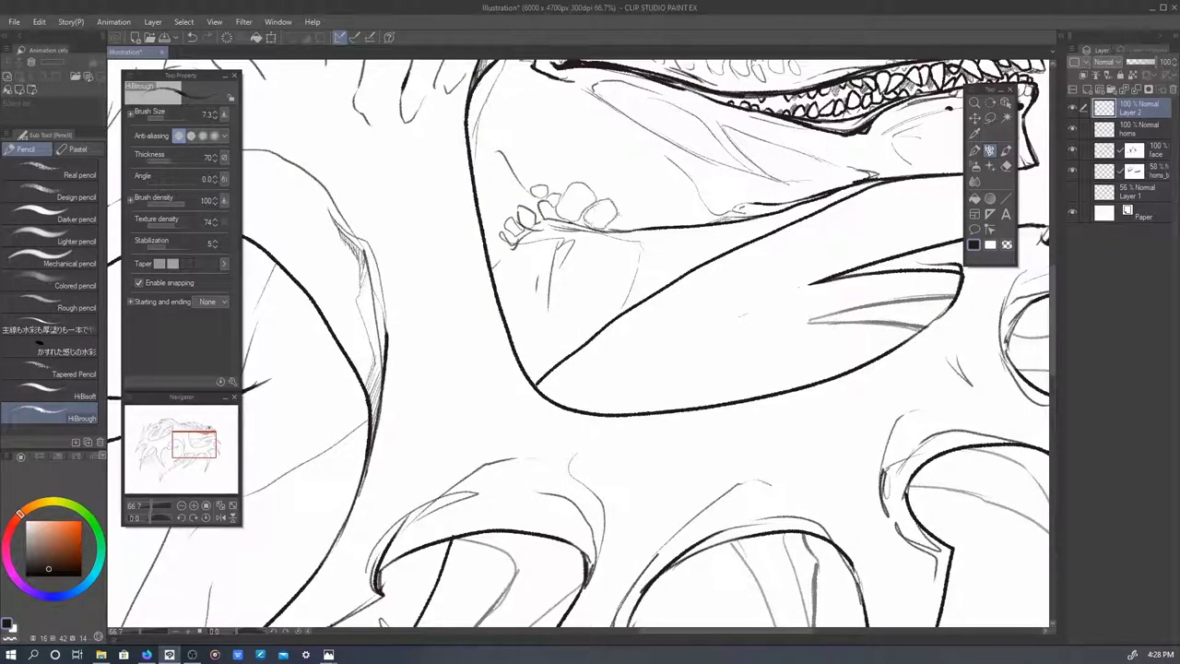
left_click_drag(601, 175, 631, 208)
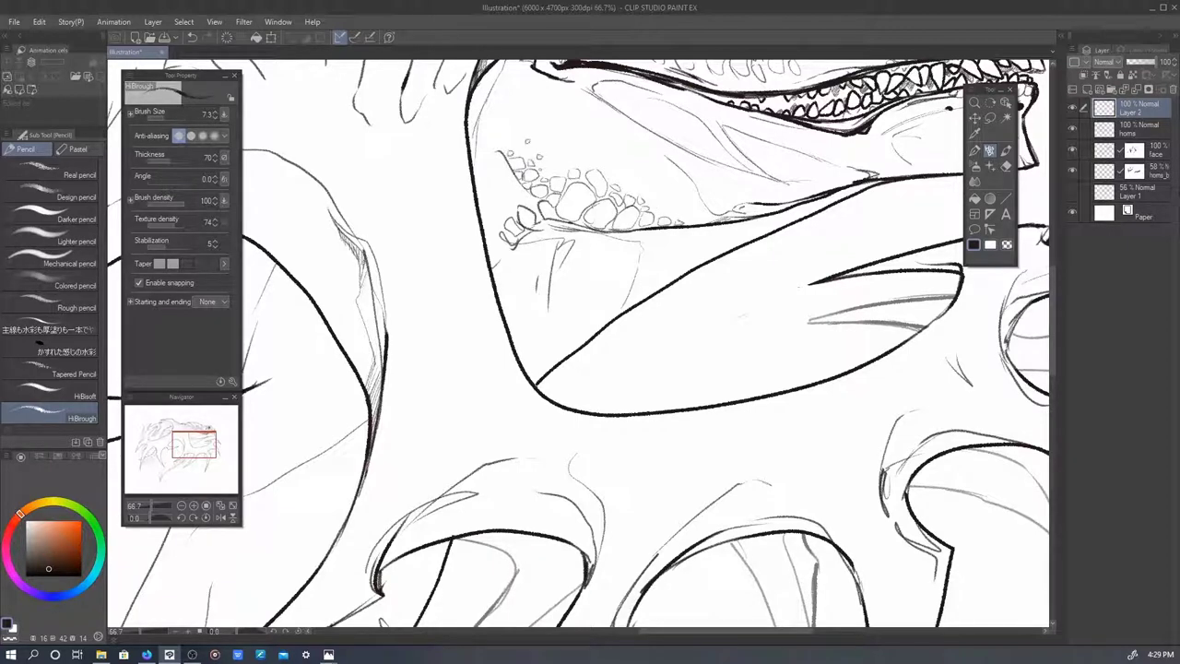
- Hatch the notches between the overlapping plates of the rear frill and refine the nearby contours with the HiBrough pencil
scroll(590, 332, "down", 4)
scroll(590, 332, "up", 2)
mouse_move(651, 297)
left_mouse_down()
mouse_move(630, 300)
mouse_move(573, 413)
left_mouse_up()
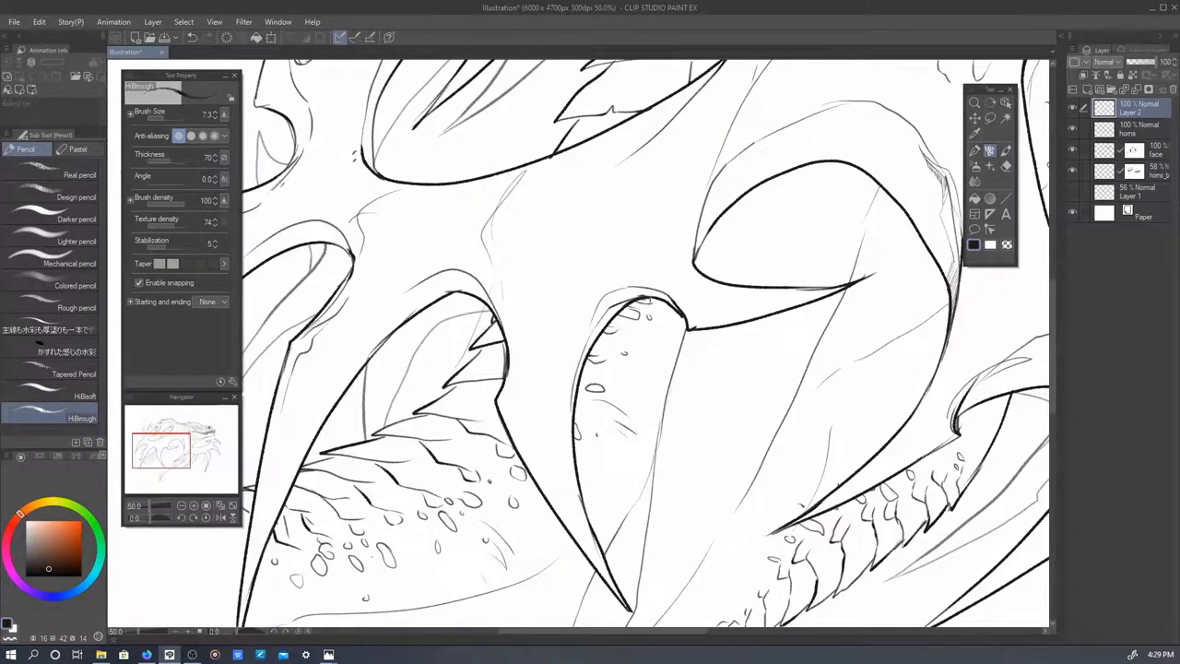
left_click_drag(336, 157, 464, 377)
left_click_drag(516, 110, 277, 489)
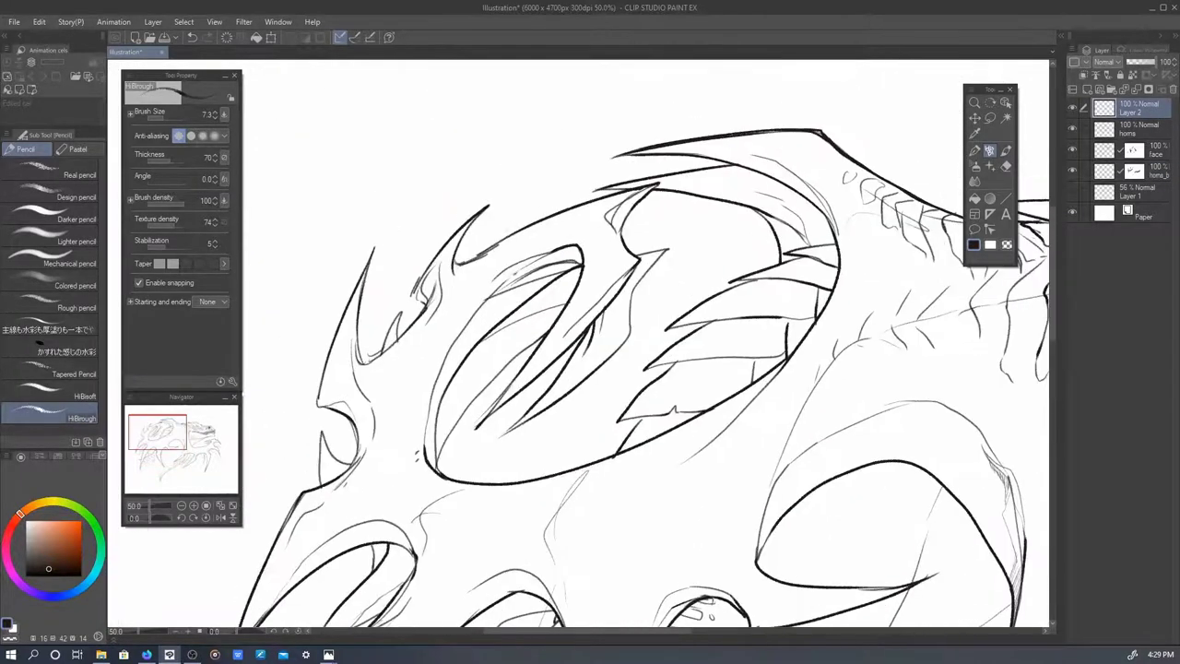
left_click_drag(793, 212, 590, 230)
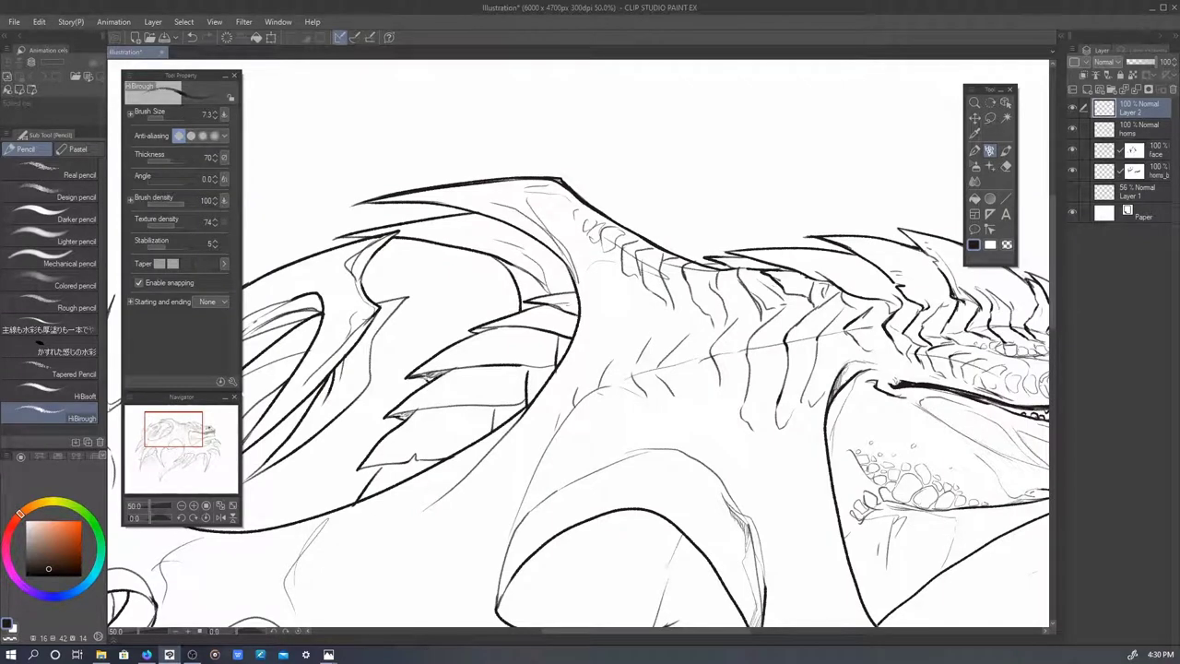
left_click_drag(531, 304, 595, 183)
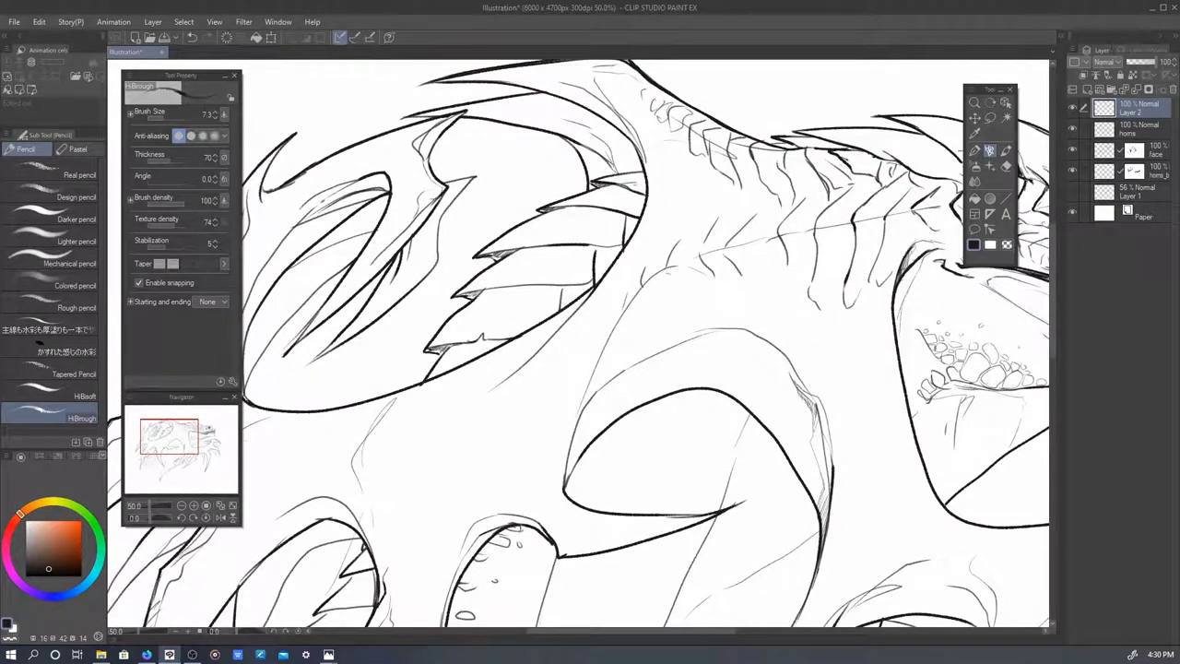
left_click_drag(620, 219, 493, 127)
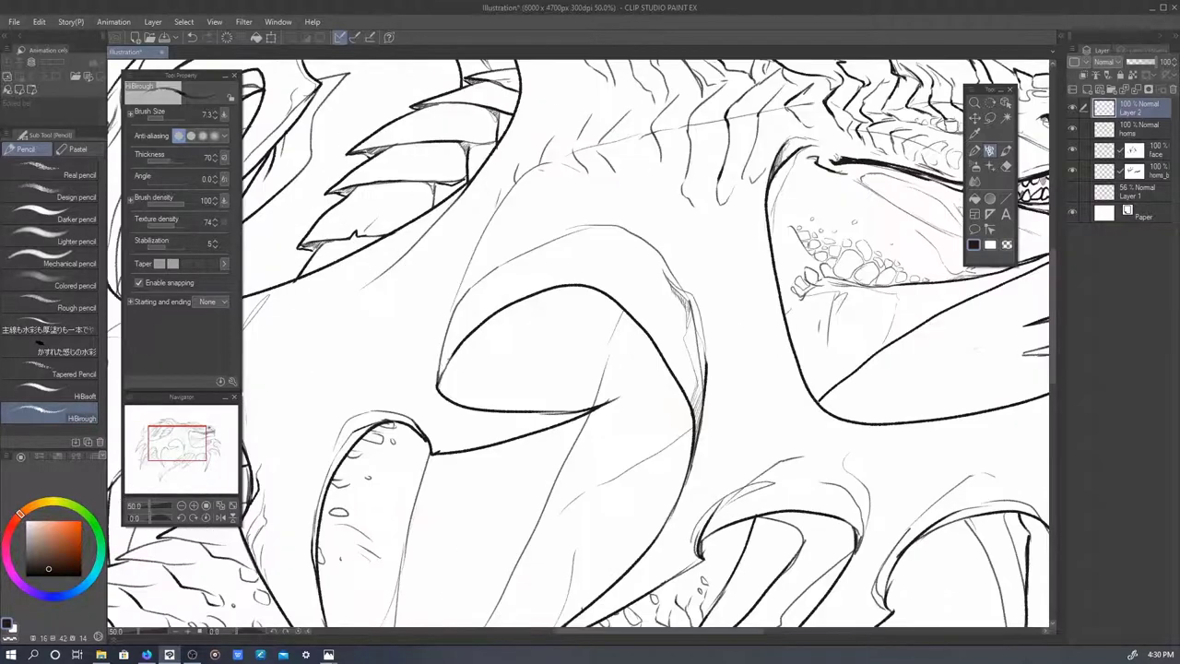
- Hatch shadows around the bases of the front and central horns, and add rough texture strokes along the rear horns' edges
left_click_drag(811, 277, 562, 148)
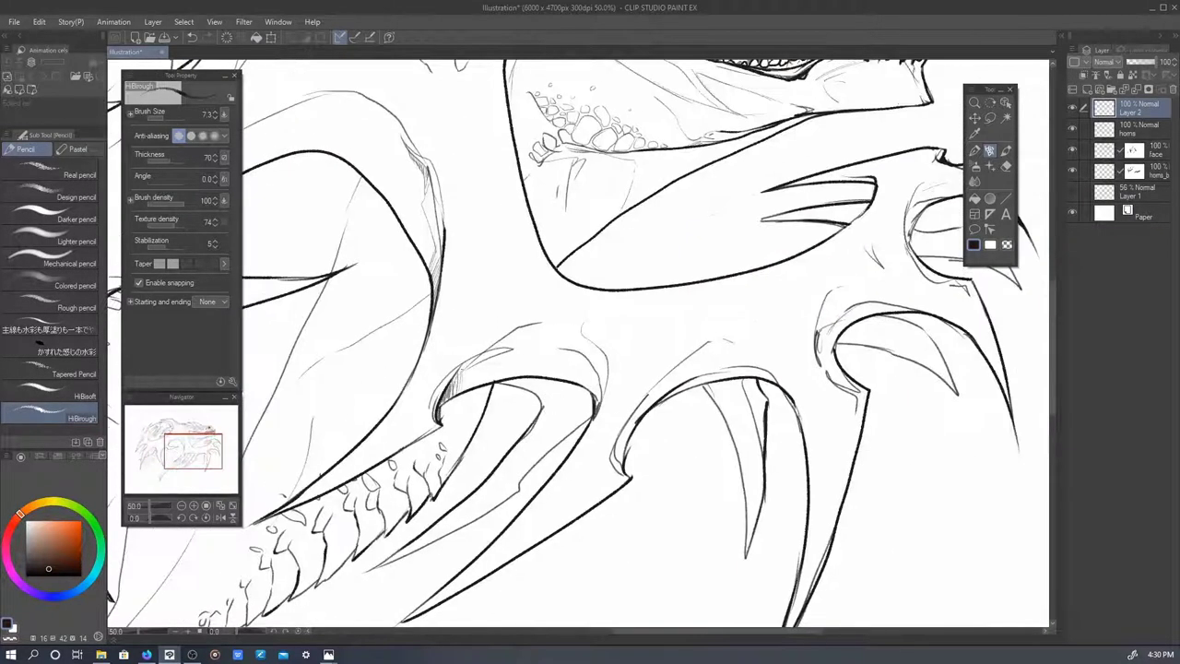
left_click_drag(553, 369, 677, 281)
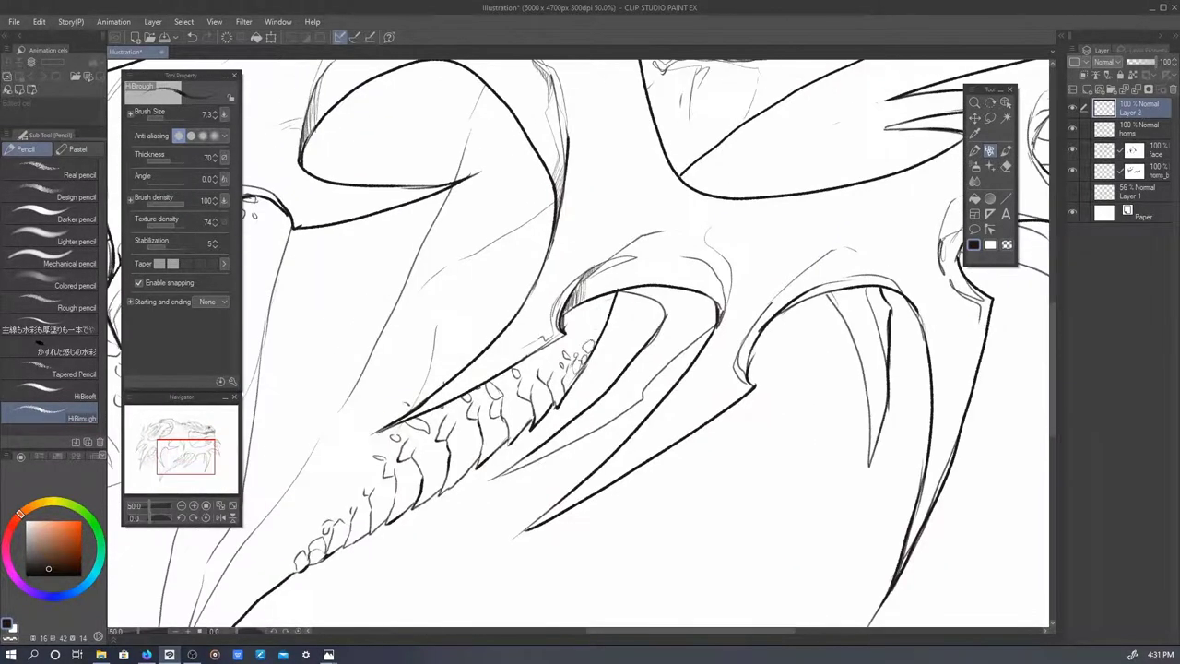
left_click_drag(505, 273, 479, 338)
key("ctrl+0")
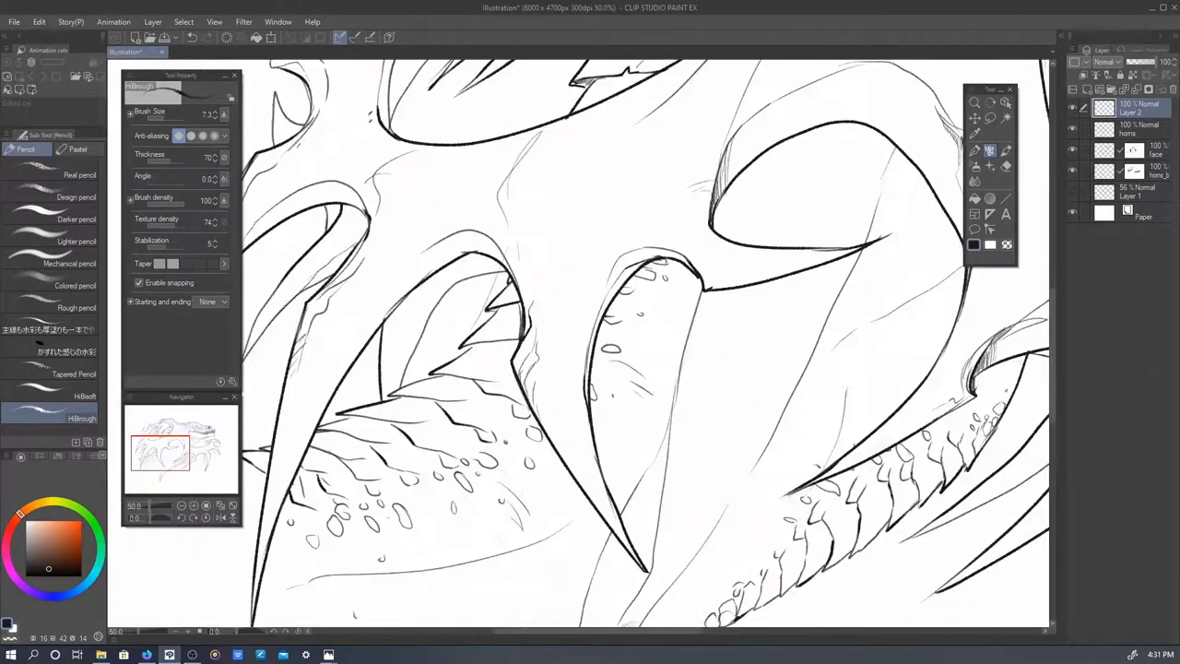
mouse_move(590, 341)
left_mouse_down()
mouse_move(553, 369)
mouse_move(540, 316)
mouse_move(479, 393)
left_mouse_up()
left_click_drag(756, 300, 727, 363)
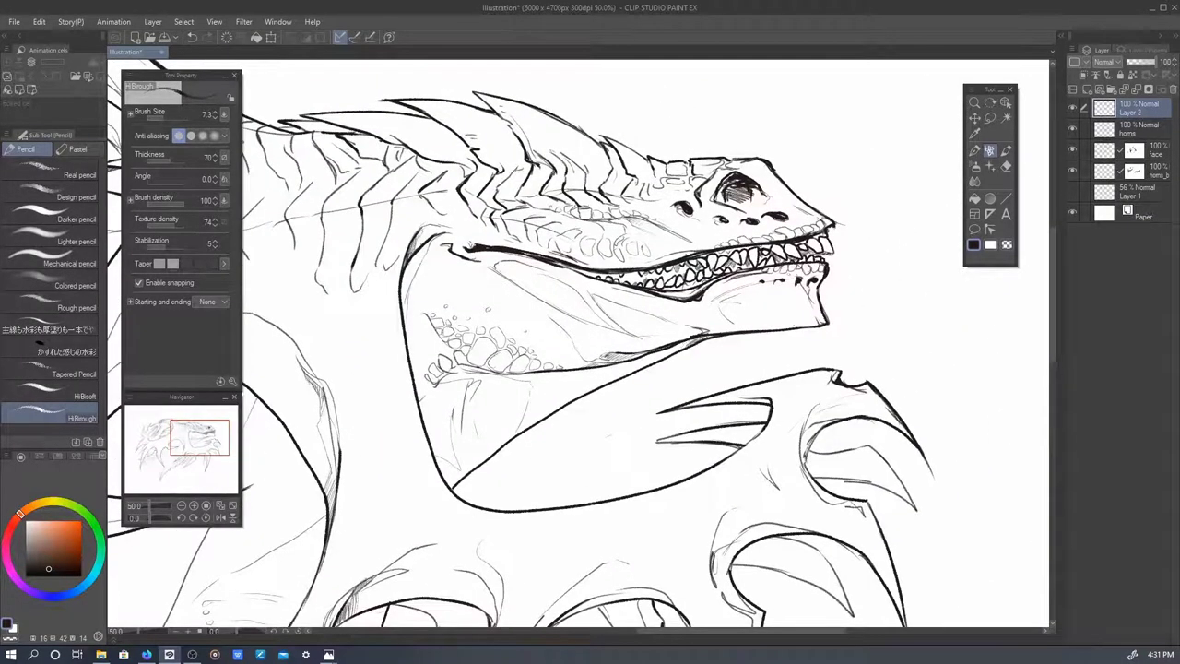
- Hatch shadows under the jaw and at the lower tip of the body, and add crease lines beside the central horn
scroll(869, 273, "down", 5)
scroll(785, 274, "up", 6)
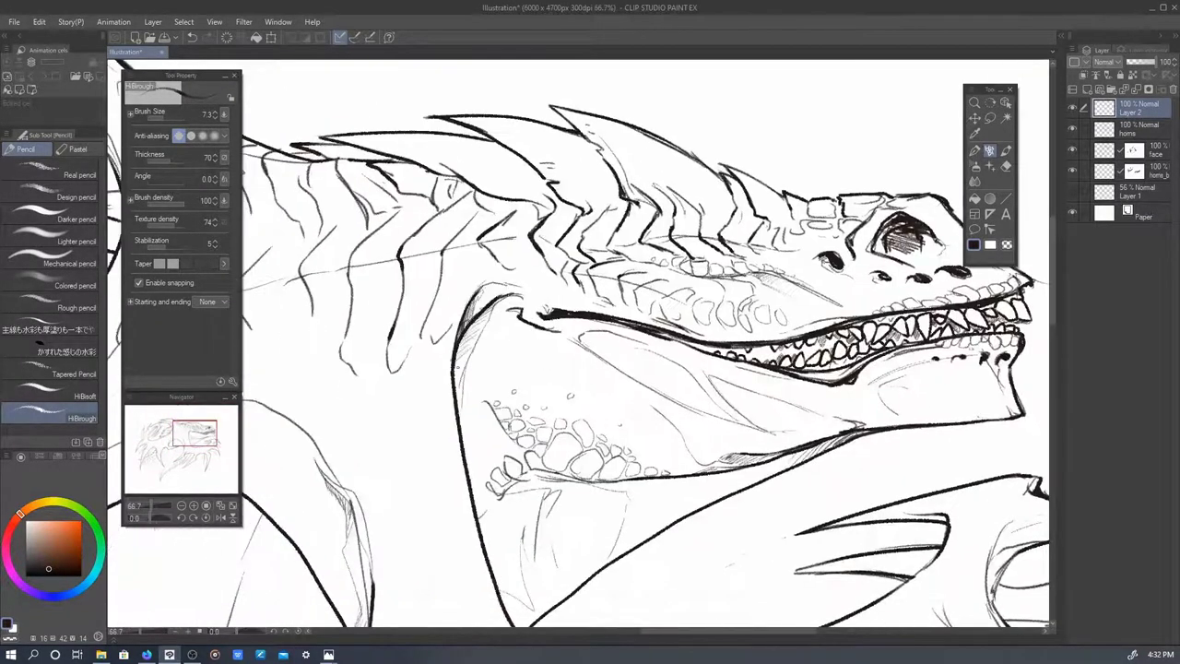
scroll(645, 369, "down", 4)
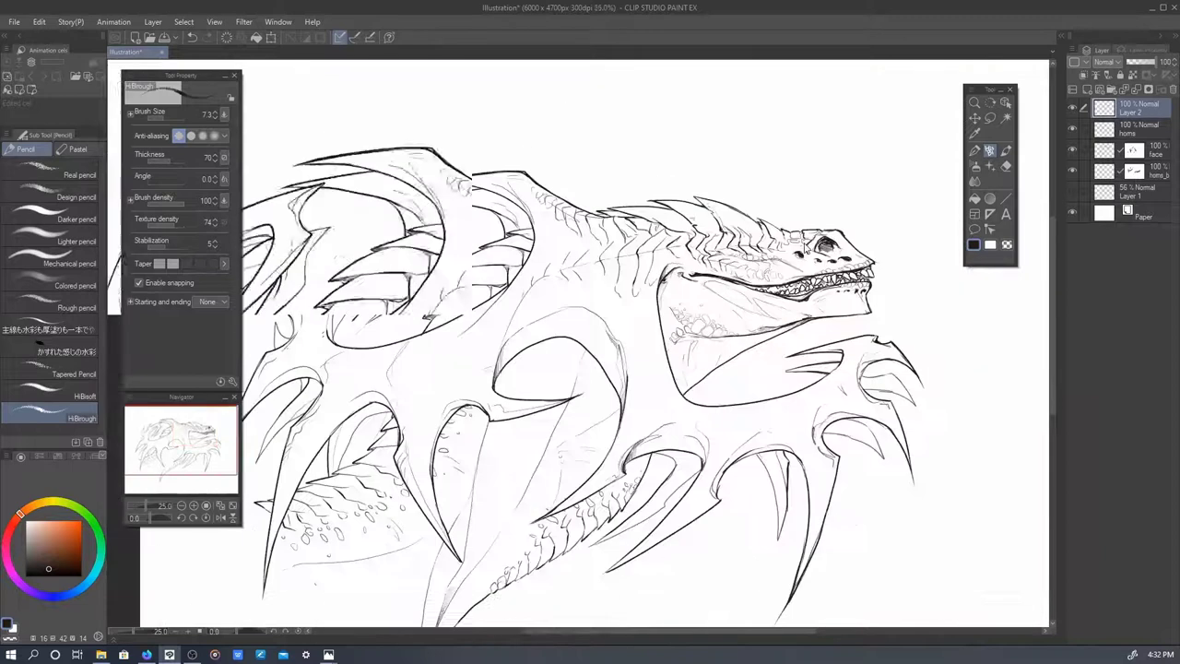
scroll(645, 369, "up", 3)
scroll(632, 405, "down", 4)
scroll(631, 406, "up", 4)
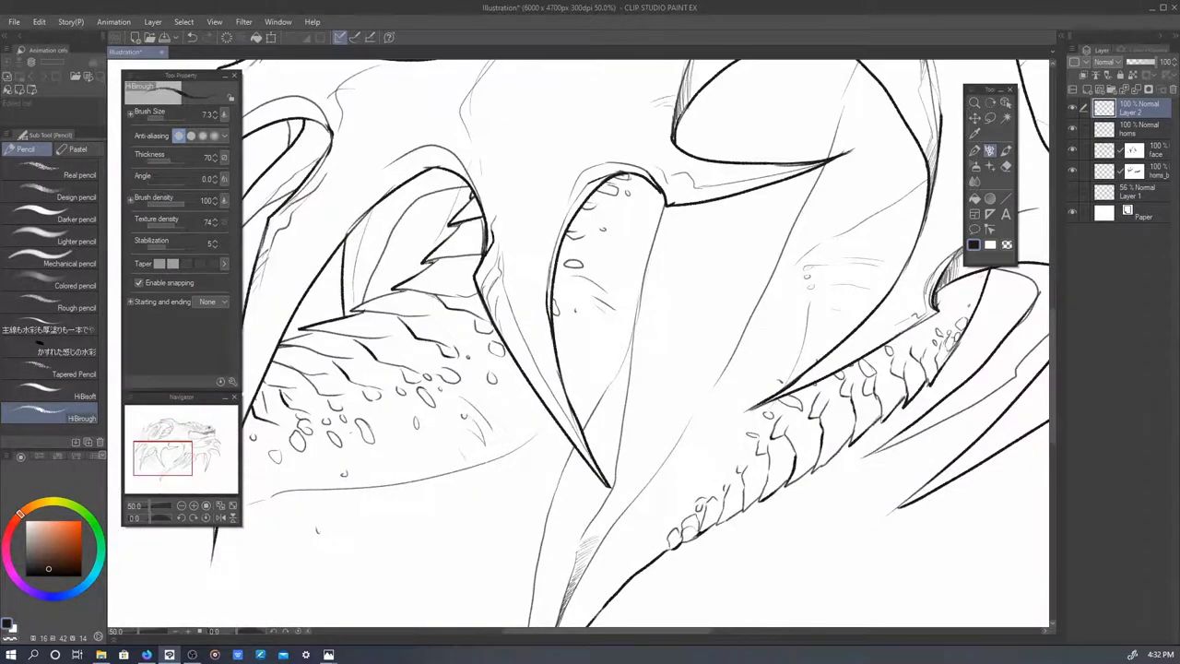
- Add small notches, inner contour lines and extra scale dots around the bases of the front horns
scroll(632, 405, "down", 4)
scroll(631, 406, "up", 4)
scroll(631, 406, "down", 4)
scroll(631, 405, "up", 4)
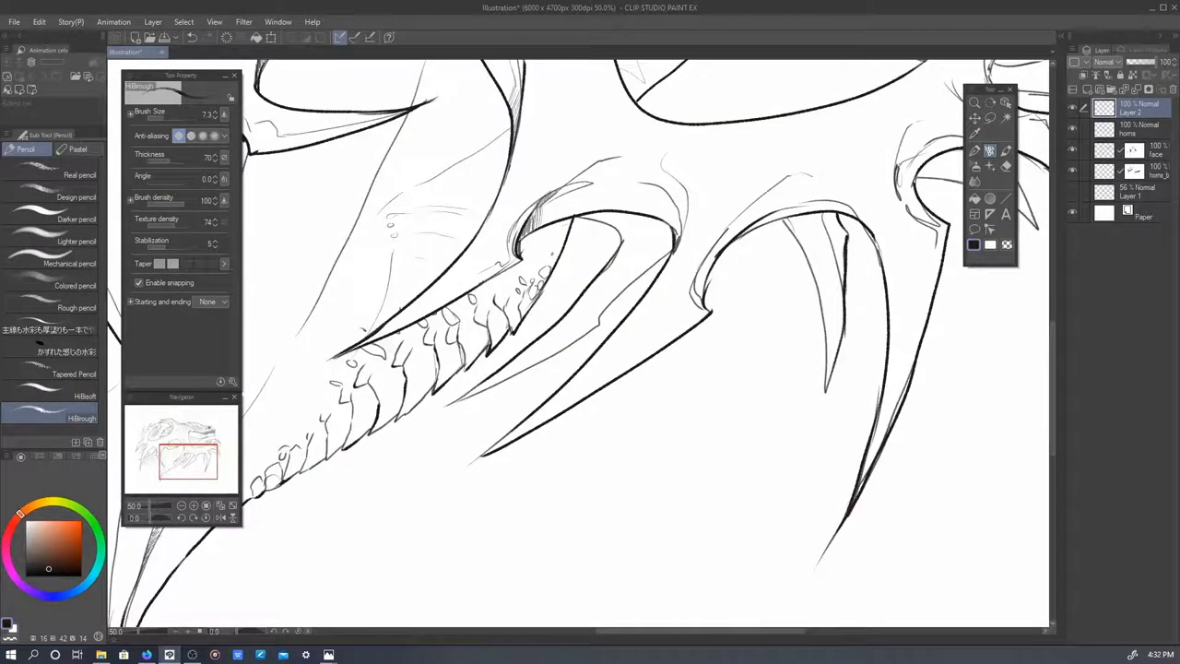
scroll(925, 368, "down", 3)
scroll(925, 369, "up", 3)
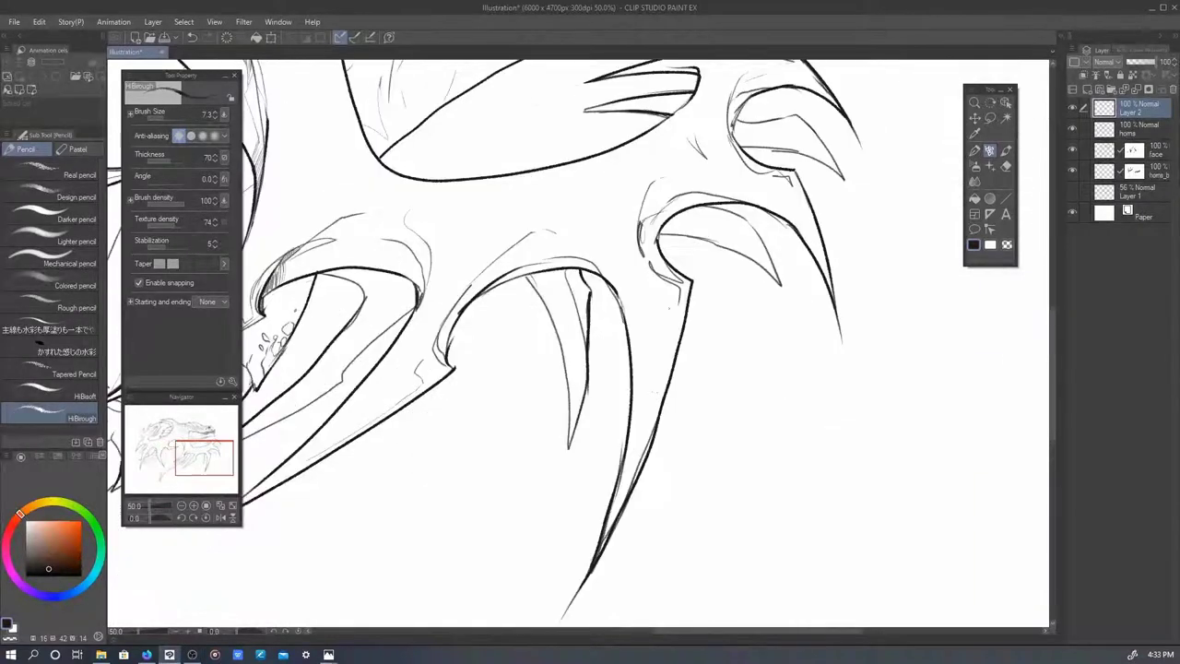
- Dot small scales inside the curve of the large central horn and on the body below it
scroll(589, 341, "down", 4)
scroll(590, 341, "up", 4)
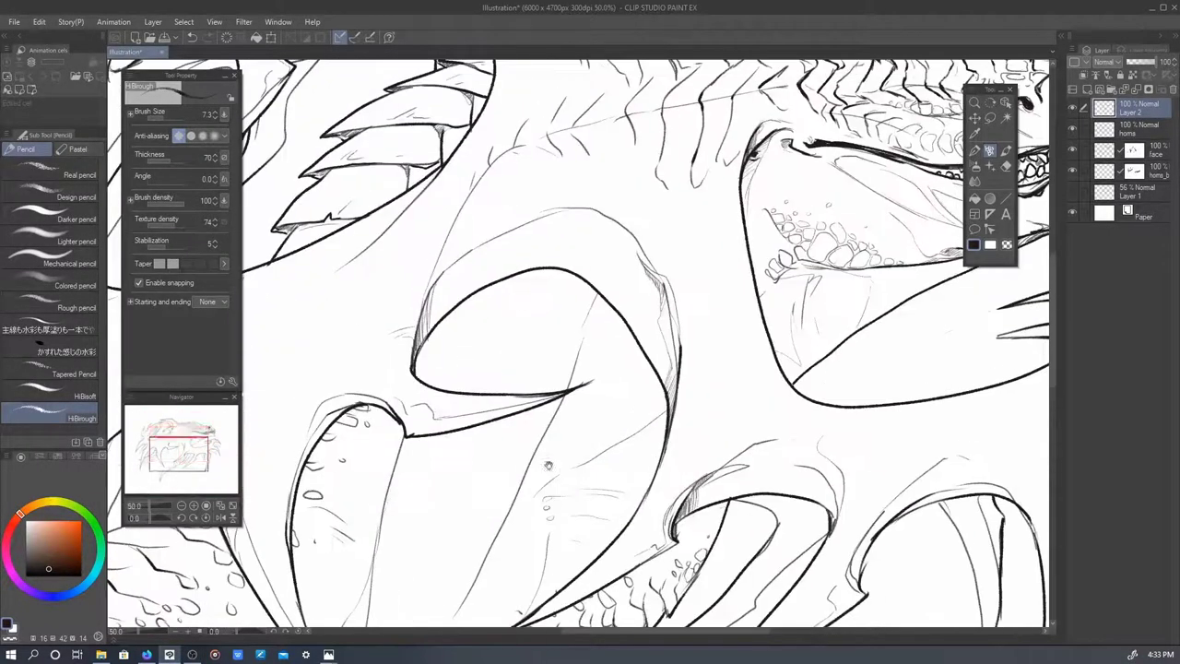
scroll(594, 272, "down", 2)
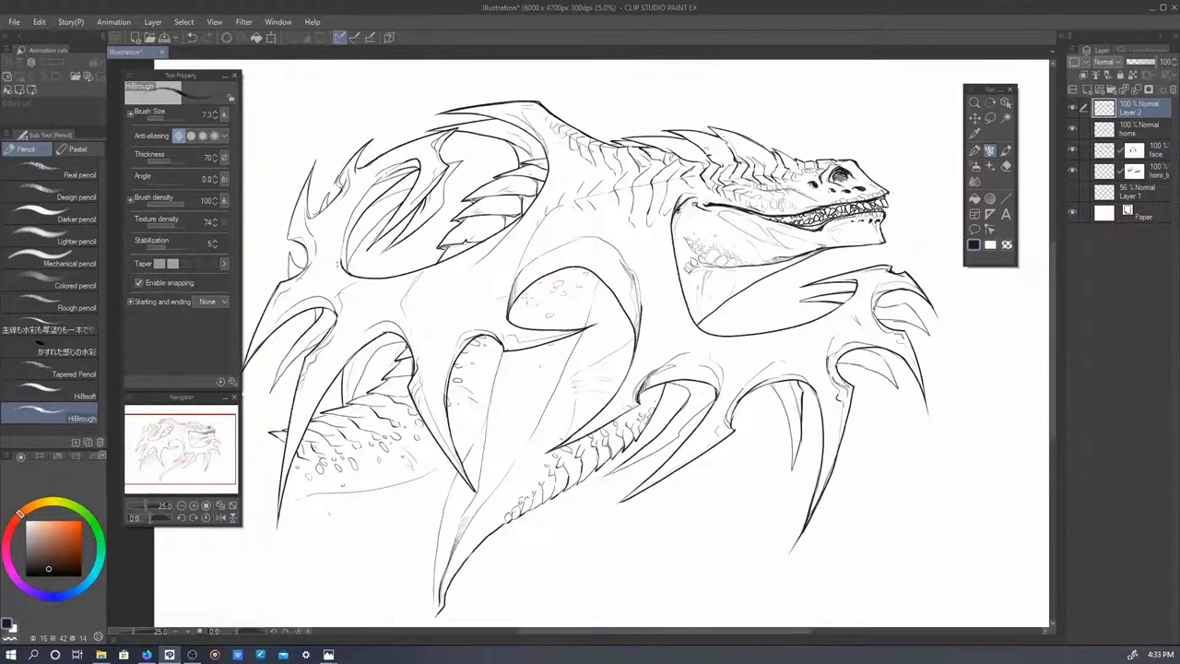
scroll(790, 400, "up", 2)
scroll(711, 468, "down", 3)
scroll(711, 468, "up", 3)
- Group the line-art layers into Folder 1, add a new layer above Layer 1, and choose the G-pen with an orange-brown colour
left_click(1143, 134)
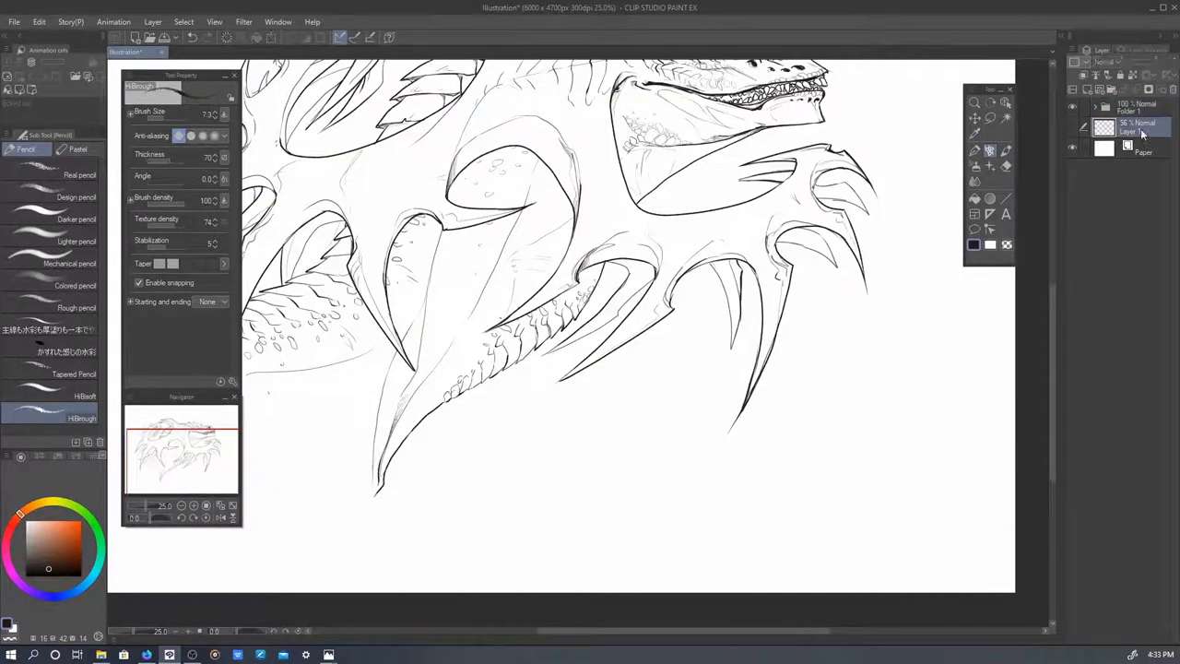
key("ctrl+shift+n")
key("p")
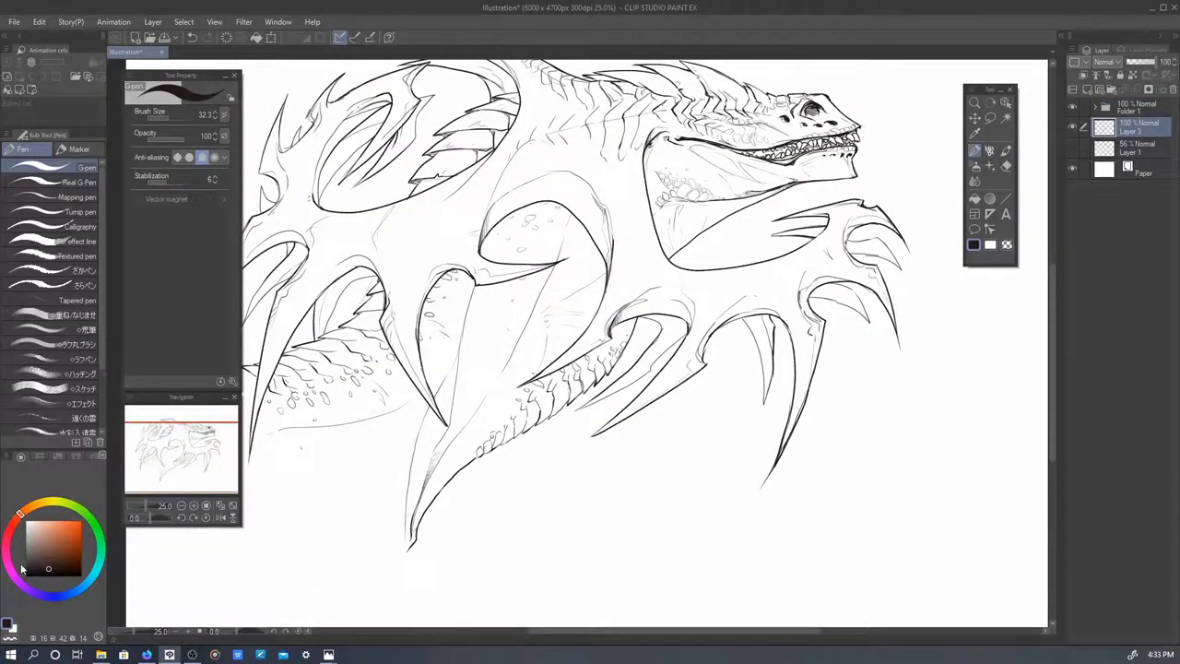
left_click(55, 539)
- Fill the torso, neck and head with the orange-brown base colour, using G-pen size 1033.5 for the torso and 325.5 for the narrower areas
left_click_drag(568, 320, 535, 293)
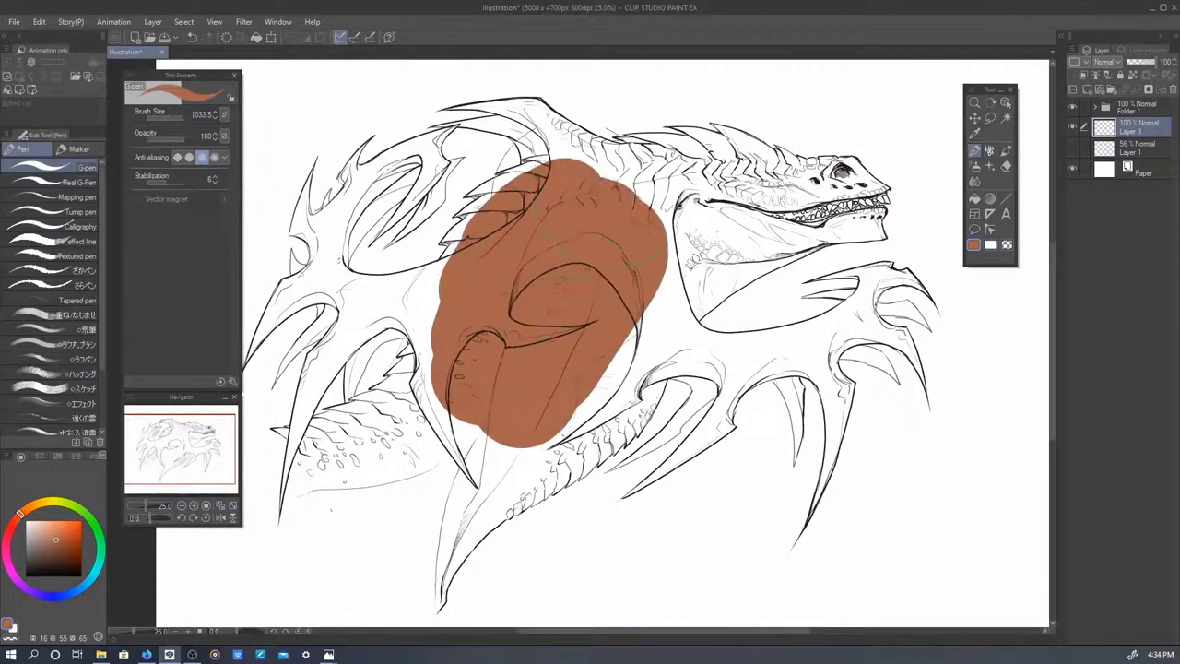
left_click_drag(599, 240, 869, 175)
key("ctrl+z")
key("bracketleft")
key("bracketleft")
key("bracketleft")
mouse_move(664, 276)
left_mouse_down()
mouse_move(880, 219)
mouse_move(852, 175)
mouse_move(516, 120)
mouse_move(581, 110)
left_mouse_up()
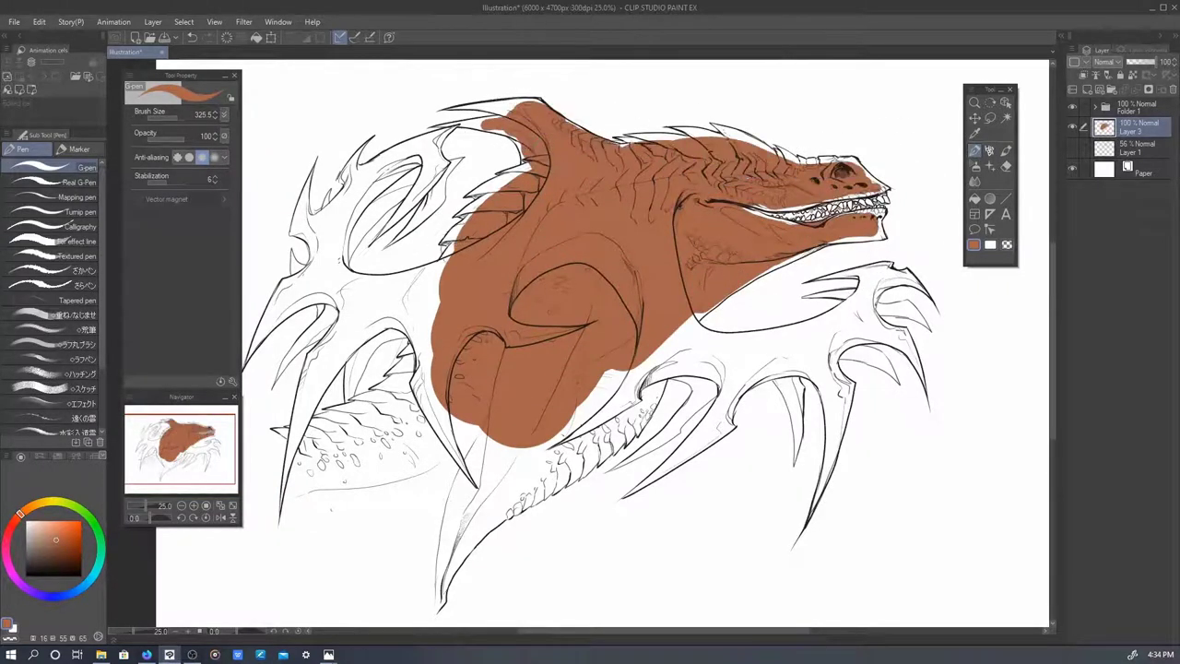
- Extend the base colour over the lower body and scaly underside, and into the lower rear horns
left_click_drag(433, 258, 304, 516)
left_click_drag(590, 388, 613, 295)
mouse_move(553, 350)
left_mouse_down()
mouse_move(332, 460)
mouse_move(461, 507)
mouse_move(701, 240)
left_mouse_up()
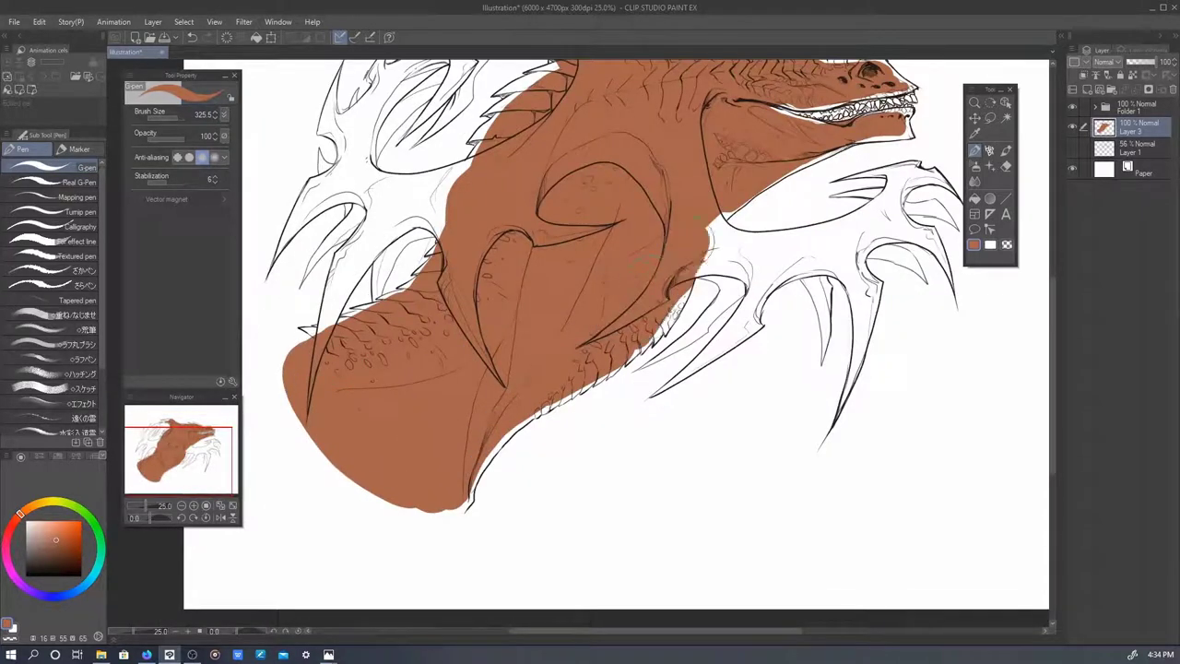
left_click_drag(553, 323, 608, 452)
left_click_drag(489, 332, 410, 423)
mouse_move(480, 368)
left_mouse_down()
mouse_move(405, 433)
mouse_move(461, 313)
mouse_move(350, 360)
left_mouse_up()
left_click_drag(369, 323, 457, 231)
- Expand Folder 1 and paint the base colour on Layer 3 along the rear frill's rim and its upper horns
left_click(1093, 106)
scroll(553, 196, "up", 3)
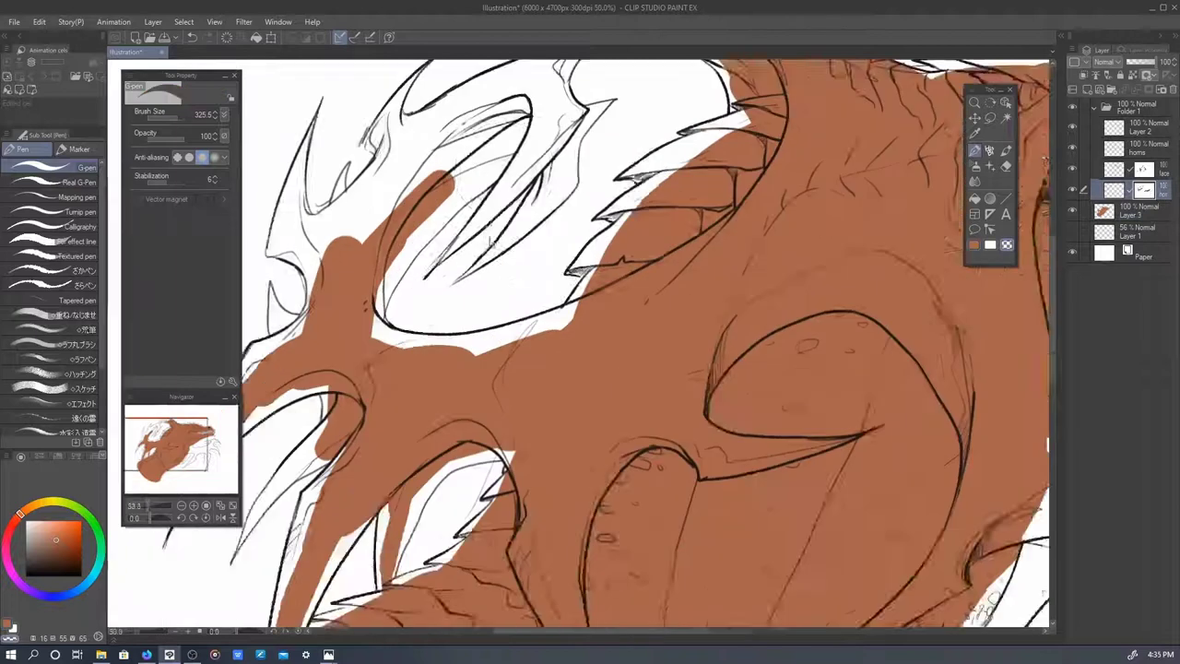
scroll(553, 197, "down", 1)
mouse_move(350, 369)
left_mouse_down()
mouse_move(465, 276)
mouse_move(415, 346)
left_mouse_up()
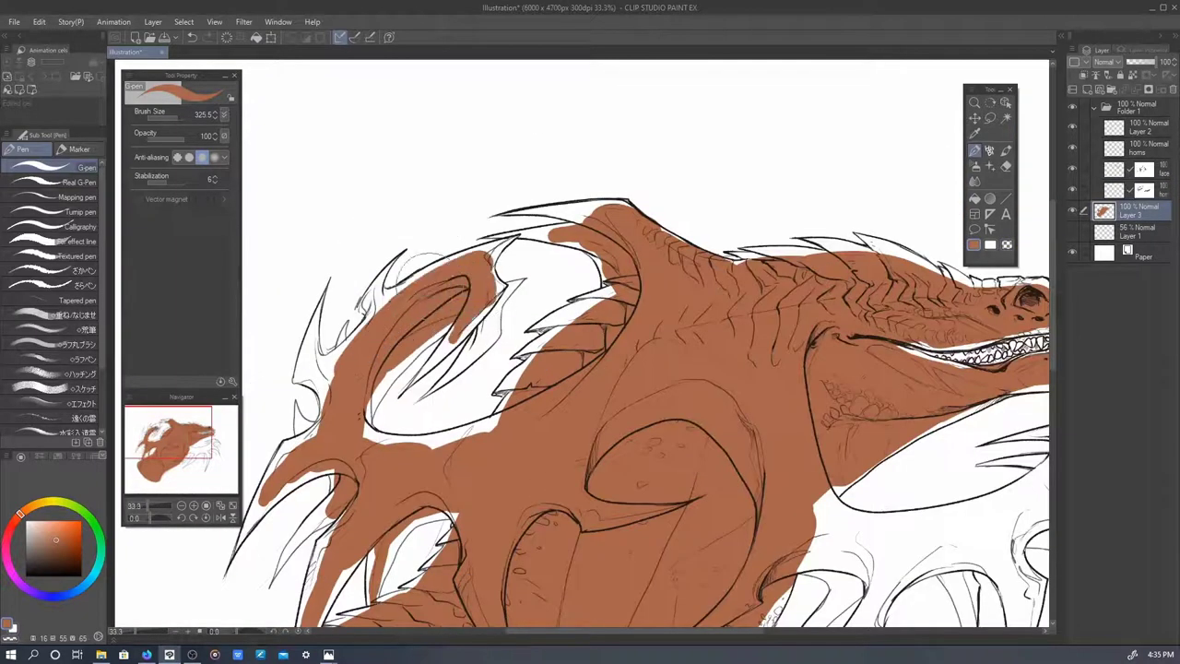
left_click_drag(314, 392, 406, 290)
left_click_drag(516, 285, 461, 359)
- Block in the base colour roughly over the front frill's horns below the jaw, using the wide G-pen
left_click_drag(888, 539, 620, 262)
mouse_move(548, 226)
left_mouse_down()
mouse_move(590, 350)
mouse_move(646, 231)
mouse_move(691, 369)
mouse_move(756, 387)
left_mouse_up()
mouse_move(774, 313)
left_mouse_down()
mouse_move(738, 212)
mouse_move(677, 304)
left_mouse_up()
mouse_move(710, 249)
left_mouse_down()
mouse_move(774, 332)
mouse_move(751, 226)
left_mouse_up()
scroll(751, 226, "up", 2)
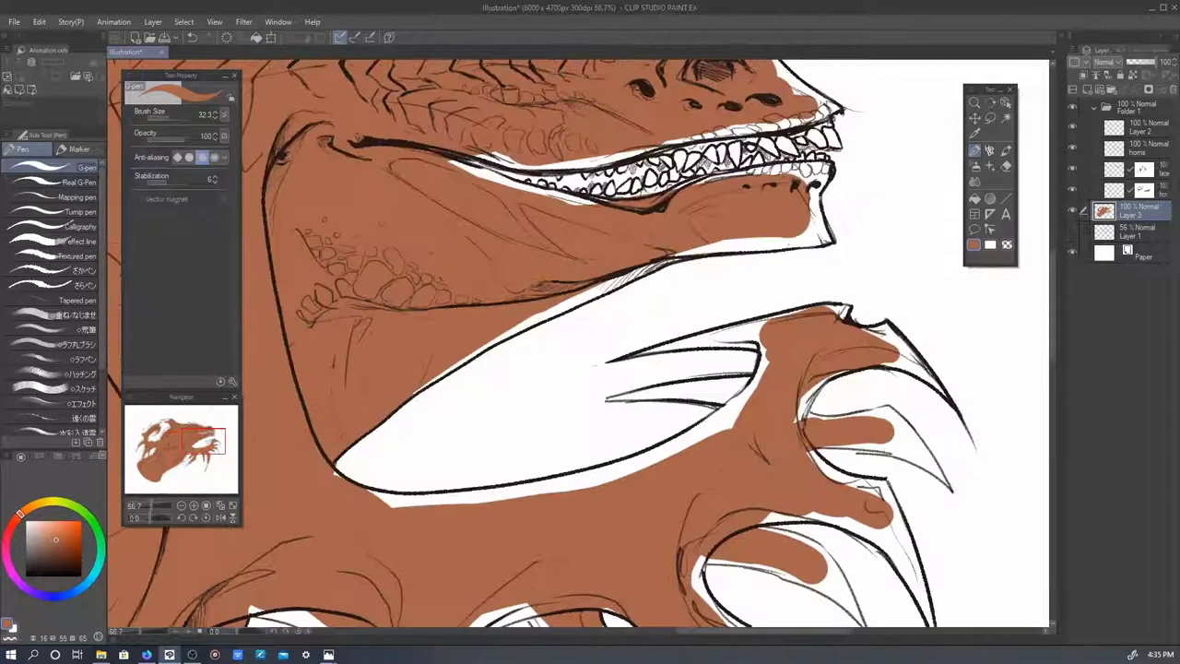
- Reduce the G-pen size to 32.3 and fill the base colour up to the line art at the lower jaw's tip
left_click_drag(830, 295, 711, 369)
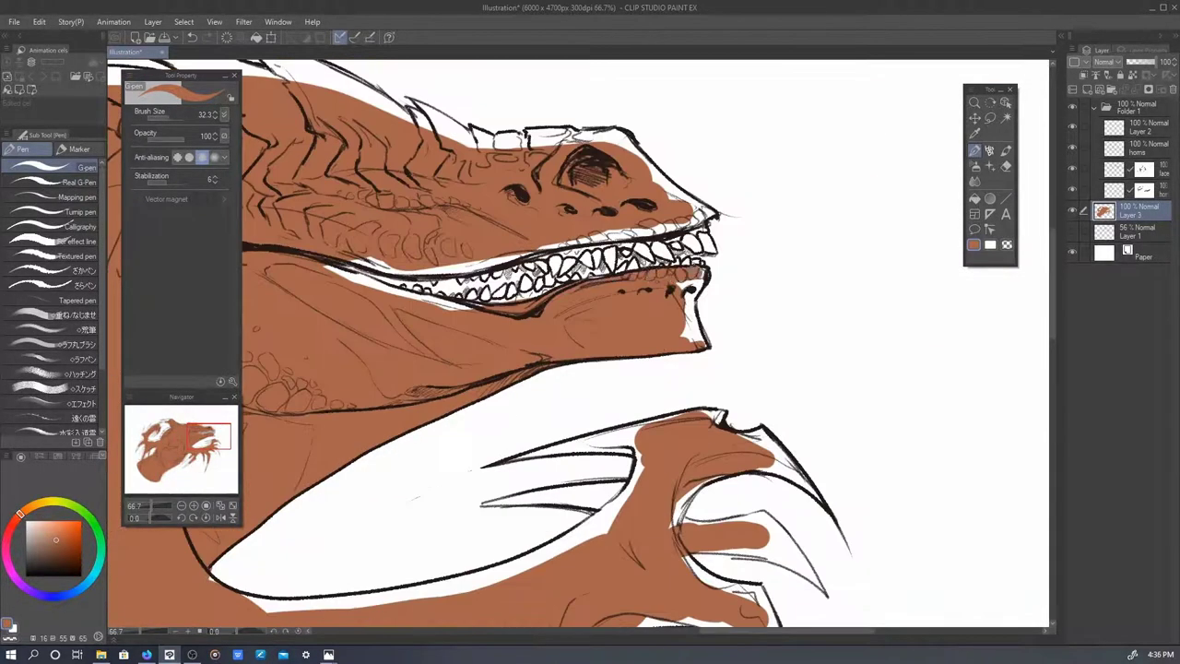
left_click_drag(687, 276, 691, 341)
mouse_move(691, 387)
left_mouse_down()
mouse_move(700, 249)
mouse_move(590, 387)
left_mouse_up()
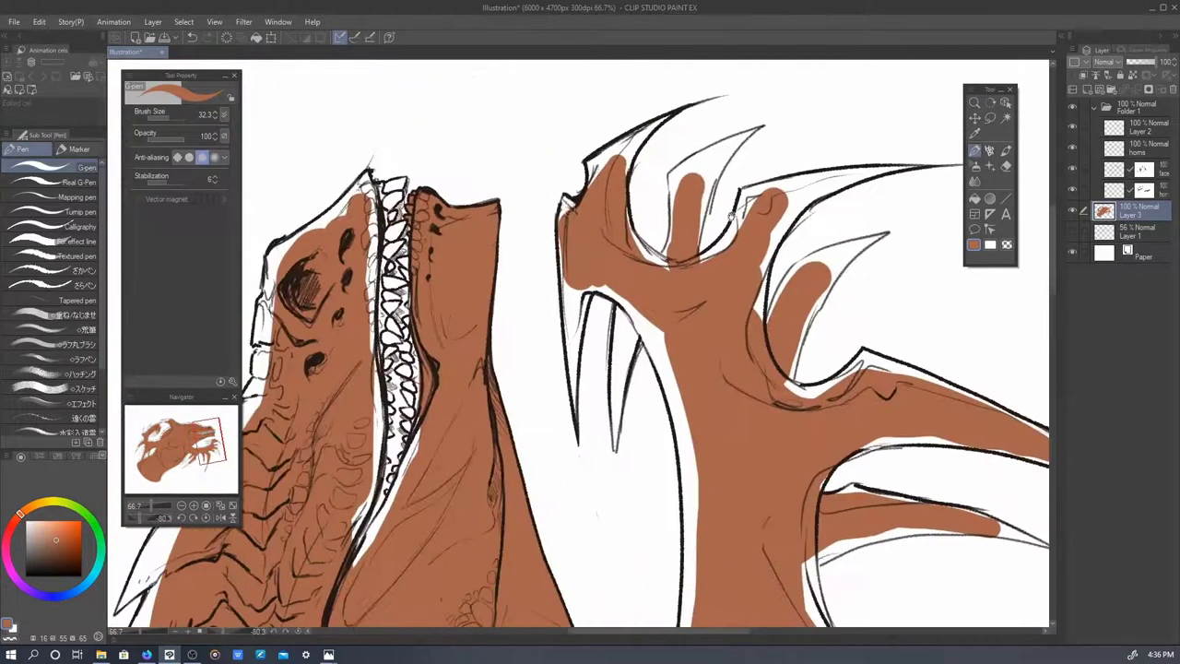
- Hide the palettes and fill the front frill's narrow inner spikes and the edge beside the throat with the base colour
mouse_move(564, 198)
left_mouse_down()
mouse_move(564, 295)
mouse_move(590, 377)
mouse_move(668, 295)
mouse_move(619, 447)
left_mouse_up()
key("Tab")
left_click_drag(658, 369, 701, 503)
scroll(664, 415, "up", 2)
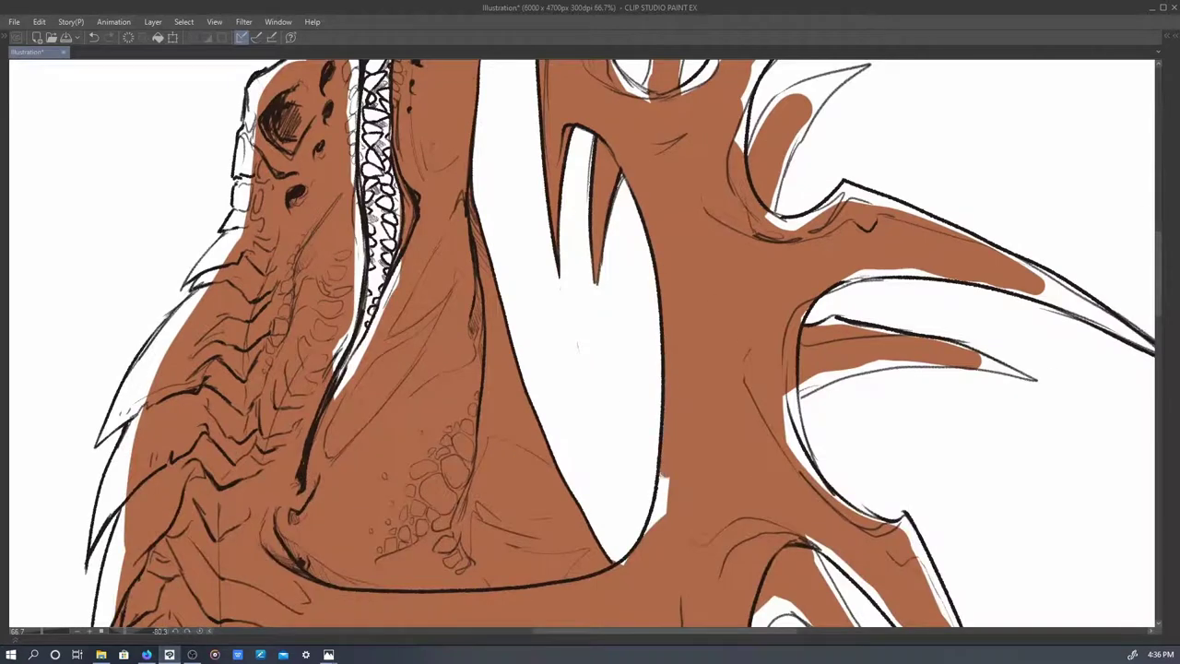
- Extend the base colour to the outline of the snout, brow ridge and first spines behind the head
scroll(643, 426, "down", 2)
mouse_move(466, 520)
left_mouse_down()
mouse_move(456, 110)
mouse_move(378, 207)
mouse_move(341, 304)
mouse_move(331, 378)
mouse_move(300, 405)
mouse_move(281, 465)
left_mouse_up()
key("ctrl+z")
left_click_drag(293, 426, 279, 459)
- Colour the upper and lower teeth one by one with the base colour, redoing the first stroke over the front teeth
mouse_move(466, 138)
left_mouse_down()
mouse_move(486, 164)
mouse_move(487, 210)
left_mouse_up()
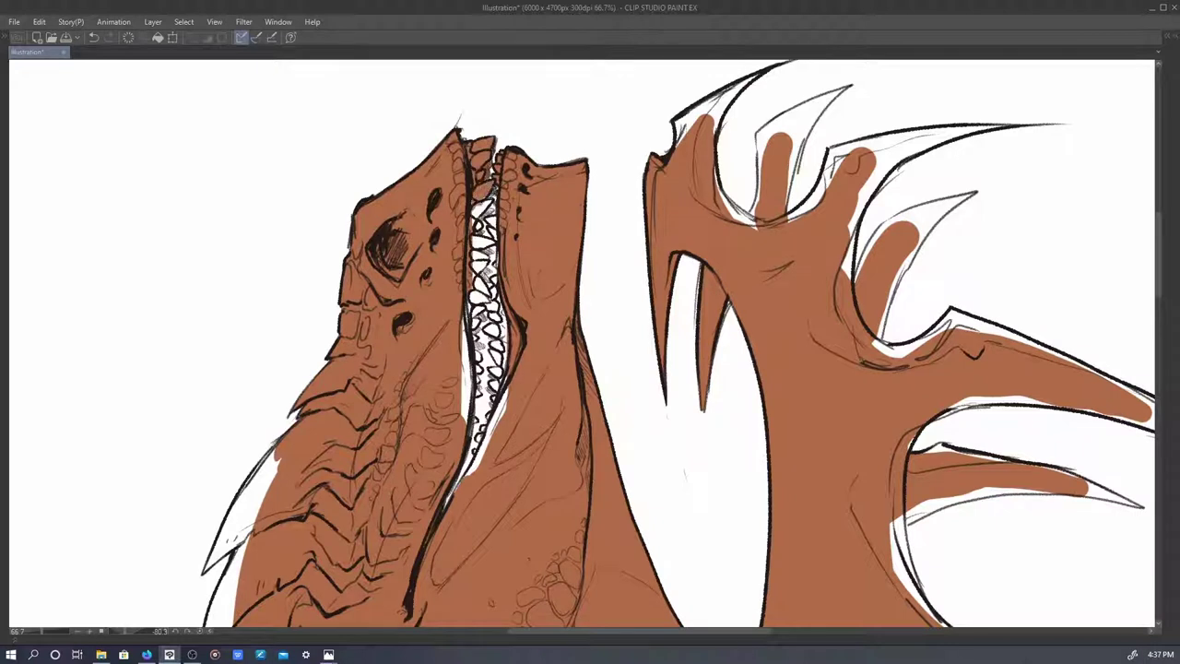
key("ctrl+z")
mouse_move(479, 168)
left_mouse_down()
mouse_move(496, 323)
mouse_move(472, 488)
left_mouse_up()
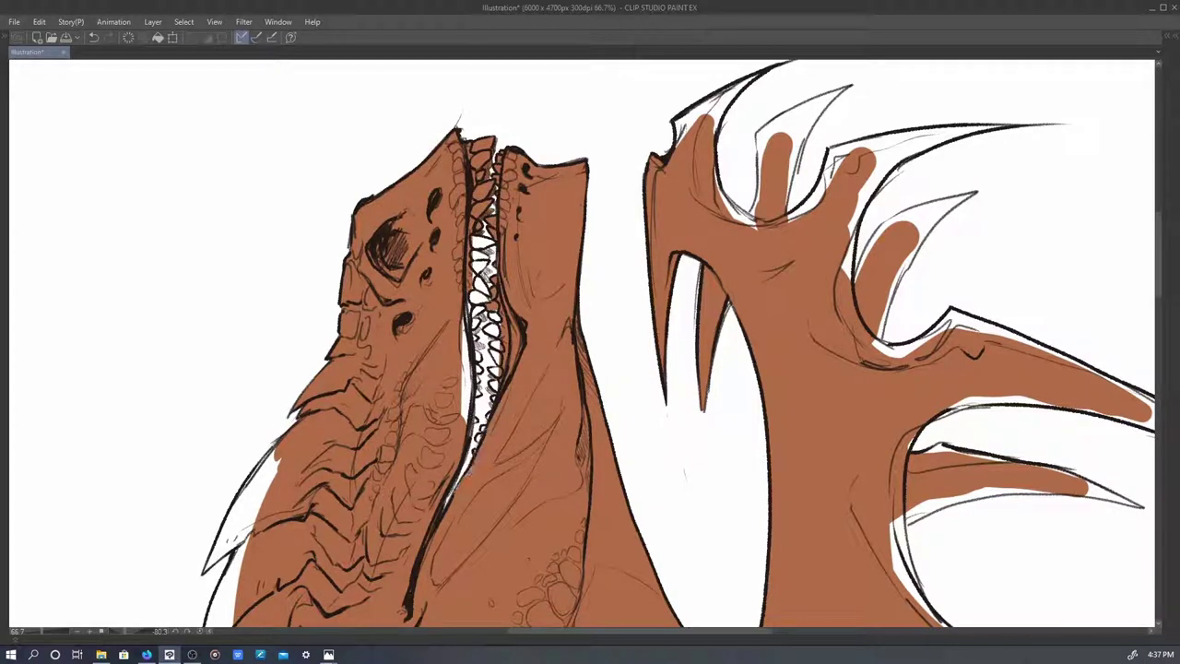
left_click_drag(465, 422, 468, 295)
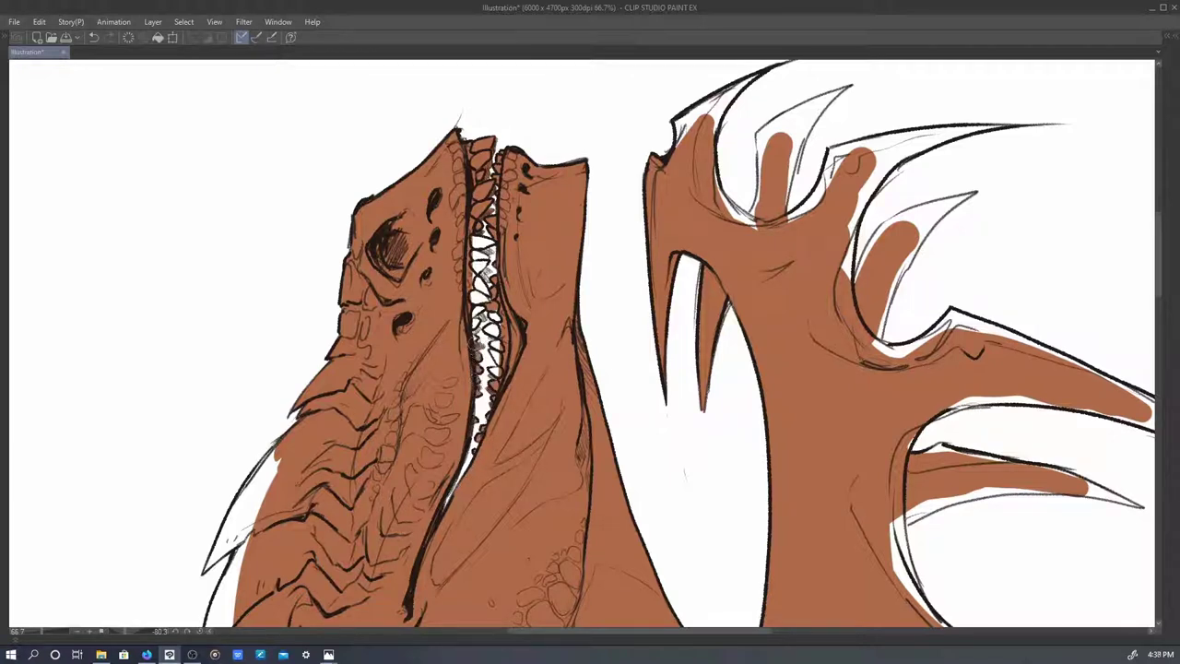
left_click_drag(488, 346, 499, 378)
left_click_drag(481, 314, 475, 371)
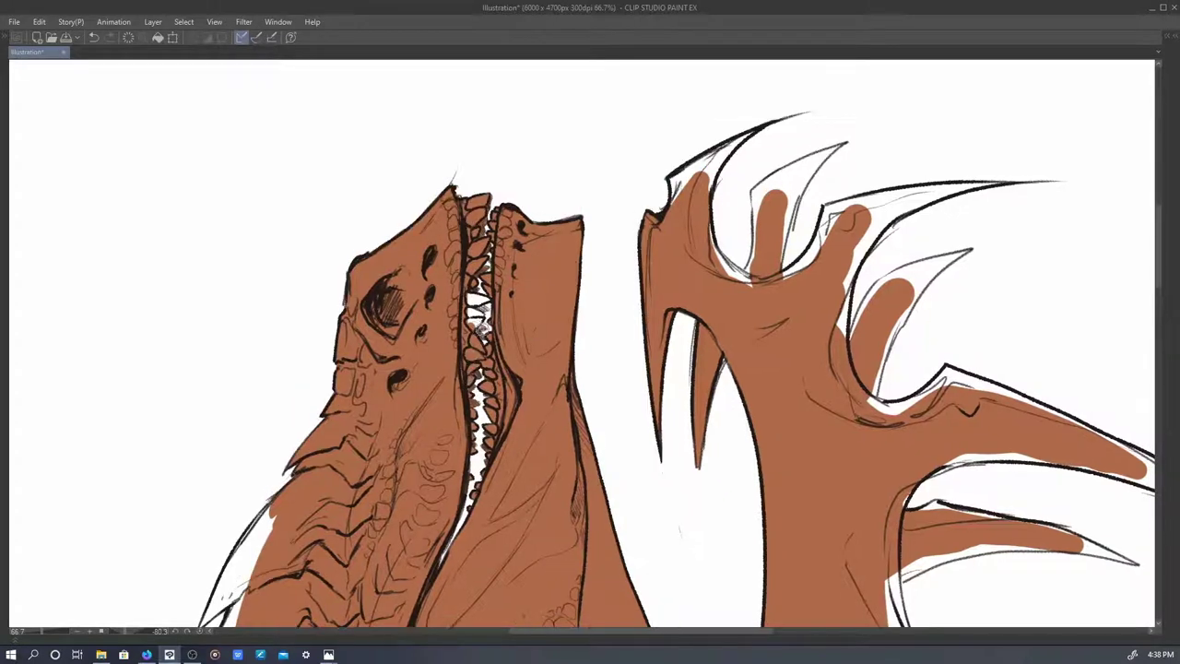
- Fill the spines along the top of the neck with the base colour up to their outlines
scroll(477, 302, "up", 3)
mouse_move(361, 314)
left_mouse_down()
mouse_move(337, 376)
mouse_move(328, 479)
left_mouse_up()
left_click_drag(354, 414, 356, 539)
left_click_drag(356, 539, 402, 429)
mouse_move(387, 346)
left_mouse_down()
mouse_move(396, 507)
mouse_move(496, 380)
left_mouse_up()
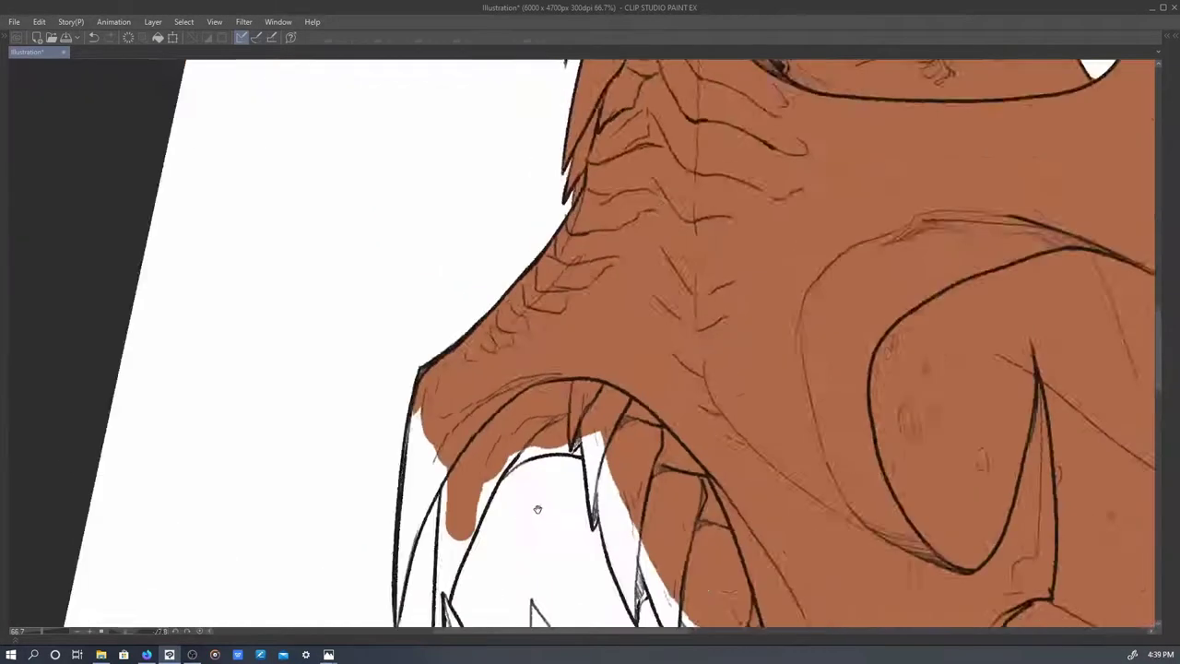
- Fill the rear frill's upper horns and the edges of the first overlapping plates behind them with the base colour
left_click_drag(540, 506, 465, 433)
left_click_drag(457, 498, 475, 373)
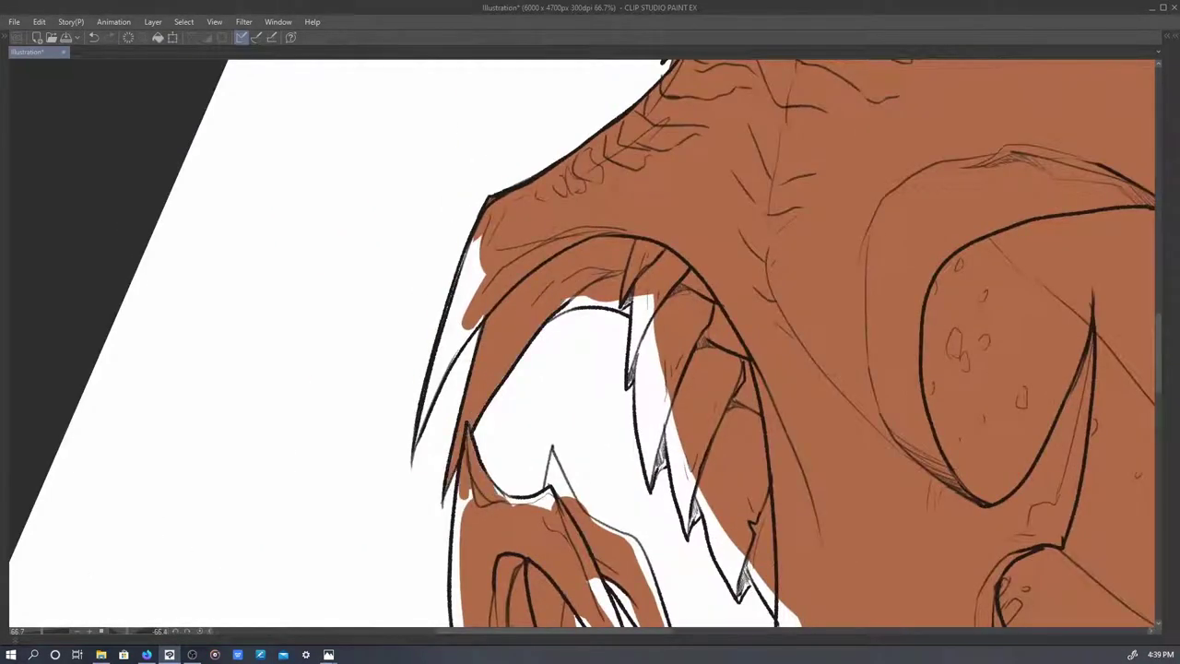
left_click_drag(645, 309, 646, 432)
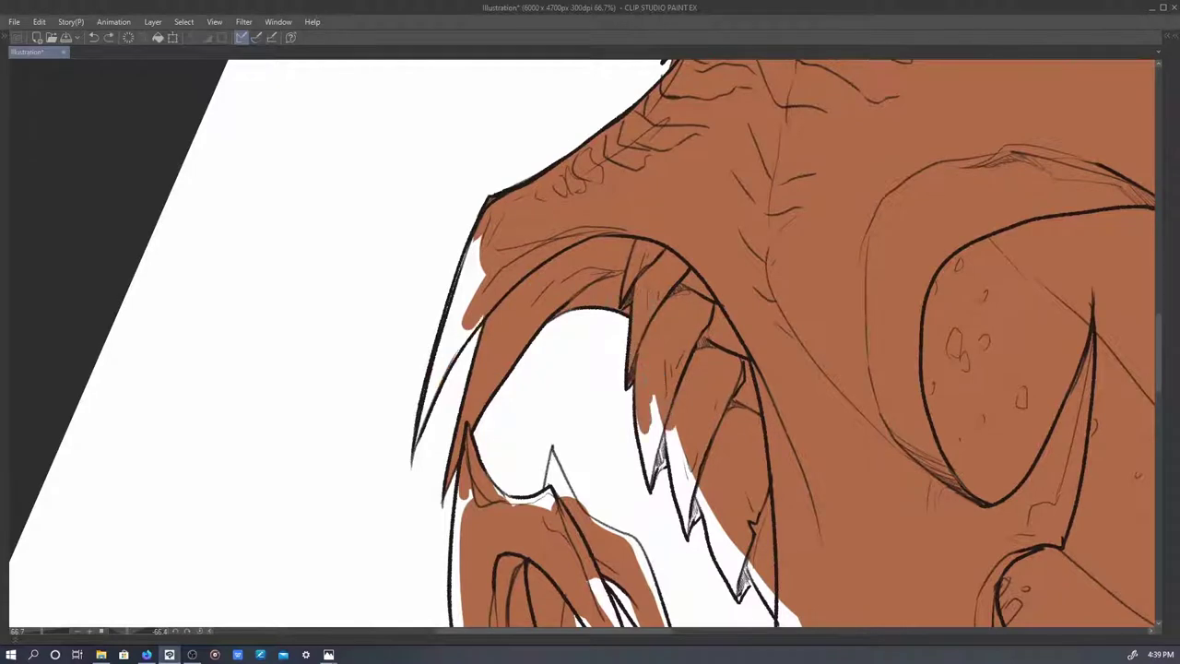
mouse_move(480, 322)
left_mouse_down()
mouse_move(425, 406)
mouse_move(481, 256)
left_mouse_up()
left_click_drag(451, 304, 483, 237)
left_click_drag(516, 433, 472, 263)
left_click_drag(414, 321, 426, 546)
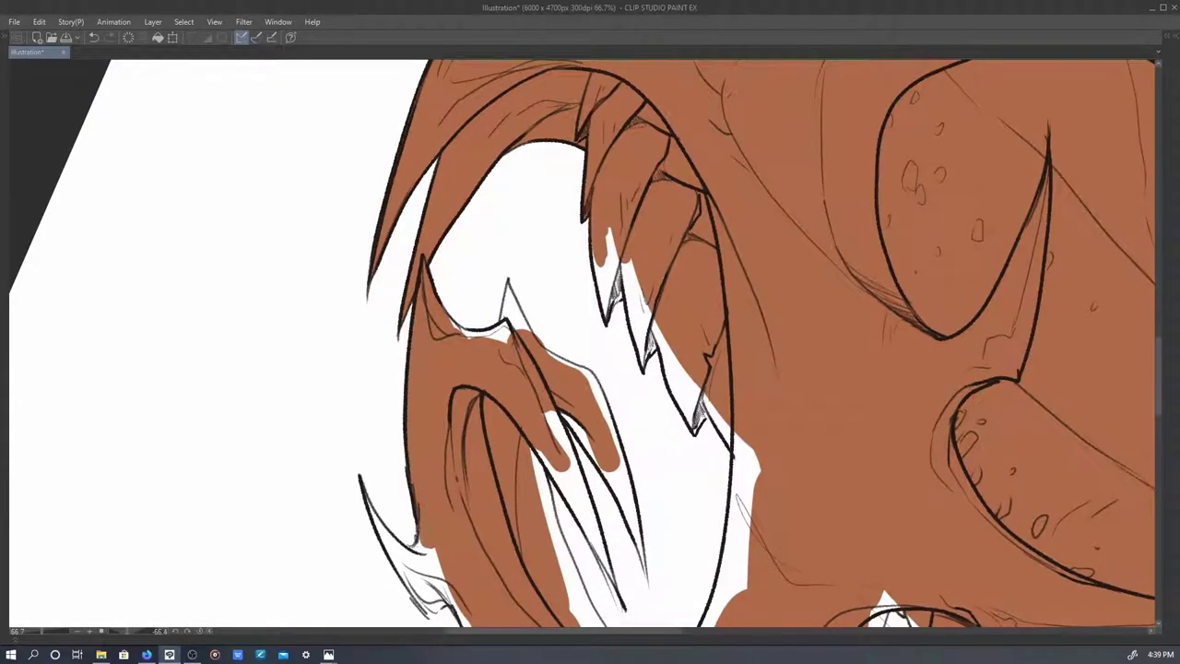
- Fill the pointed inner horns inside the rear frill's opening, colouring each one out to its tip
left_click_drag(452, 328, 505, 338)
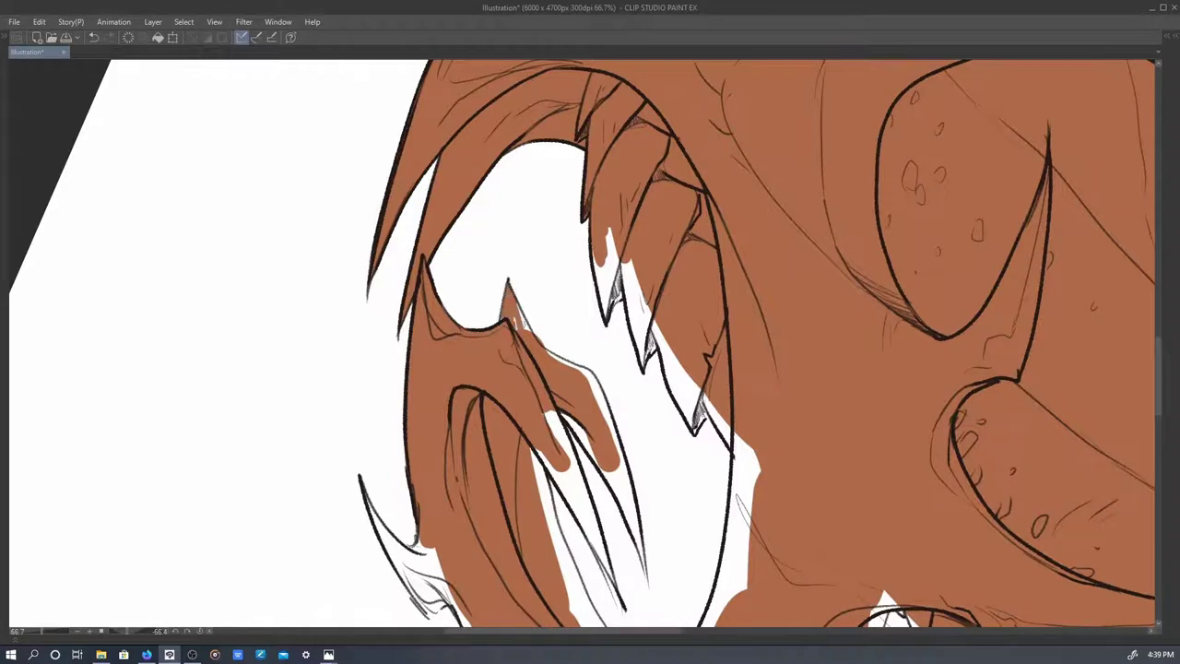
key("minus")
left_click_drag(509, 378, 466, 515)
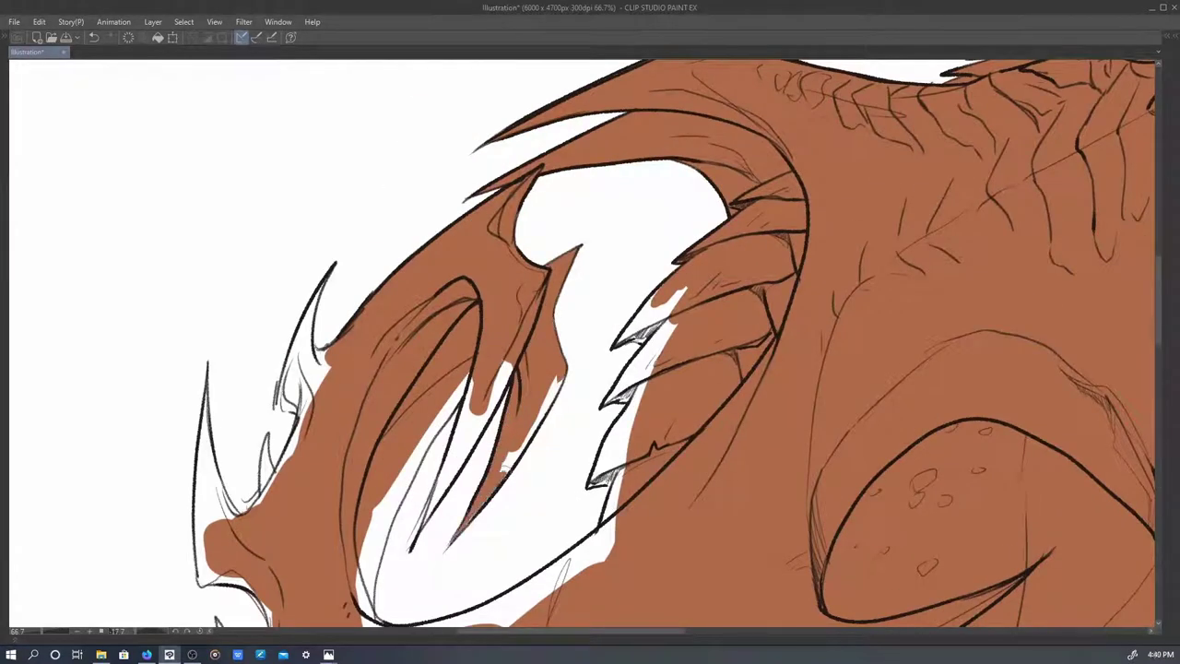
mouse_move(516, 470)
left_mouse_down()
mouse_move(553, 383)
mouse_move(461, 452)
left_mouse_up()
left_click_drag(433, 378, 373, 599)
left_click_drag(452, 442, 428, 521)
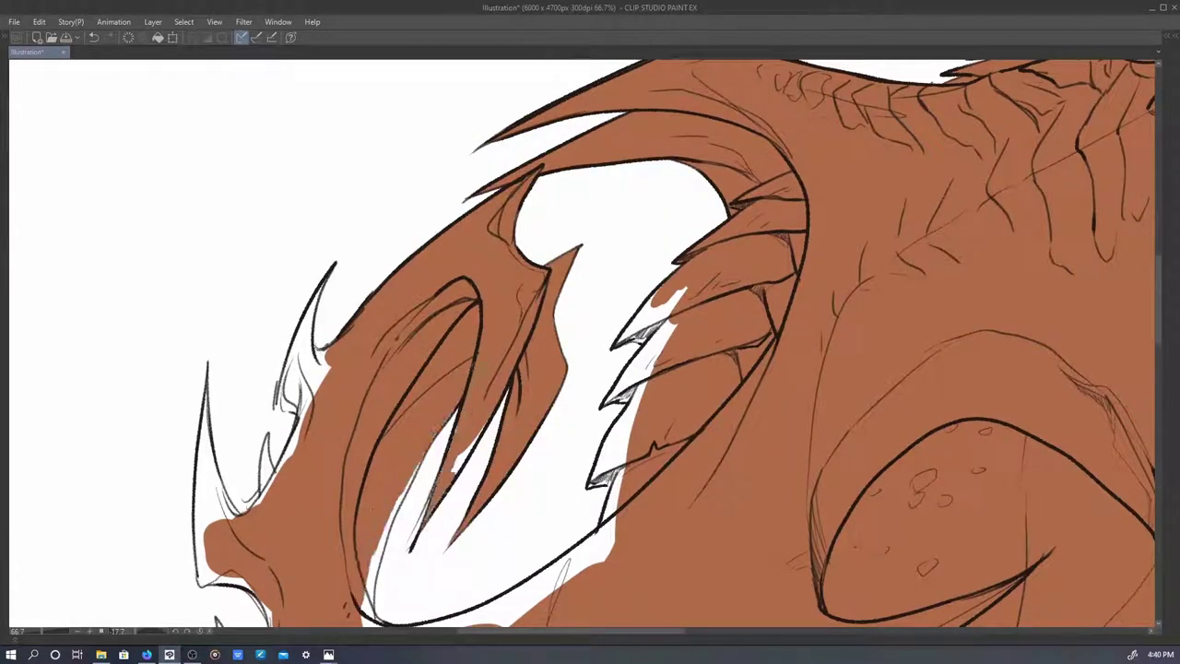
left_click_drag(479, 424, 461, 474)
- Fill the hooked spike and the small spike on the rear frill's outer rim with the base colour
mouse_move(327, 369)
left_mouse_down()
mouse_move(290, 452)
mouse_move(308, 332)
left_mouse_up()
left_click_drag(330, 272, 312, 387)
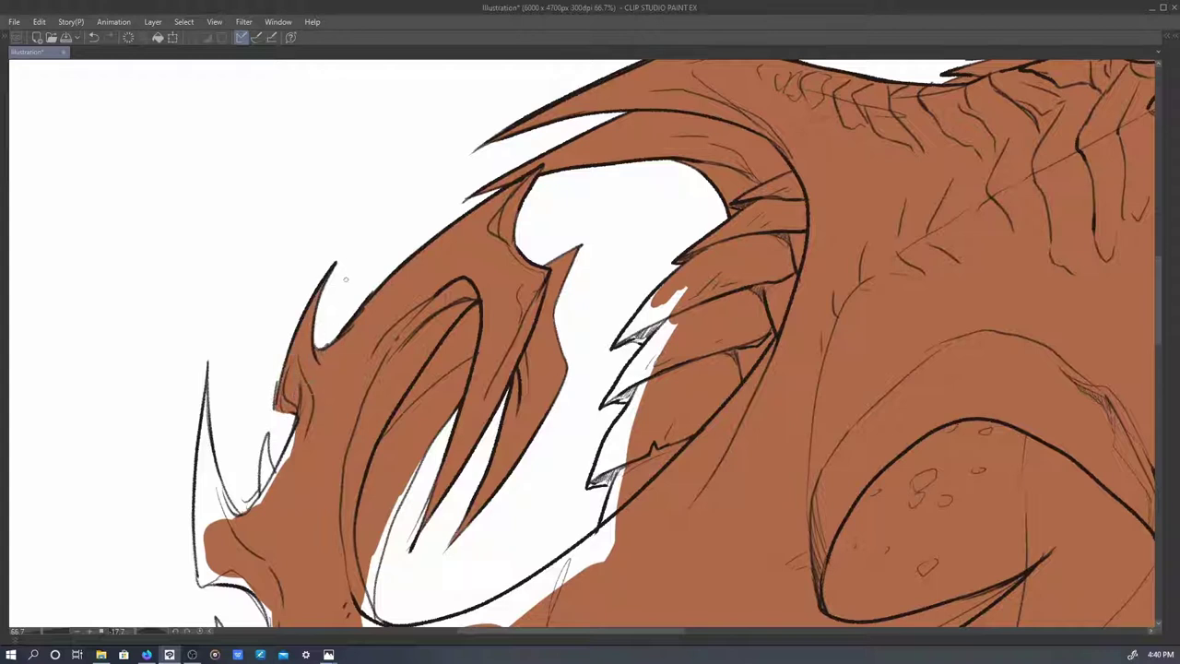
left_click_drag(346, 278, 380, 180)
left_click_drag(409, 498, 413, 548)
left_click_drag(323, 336, 291, 406)
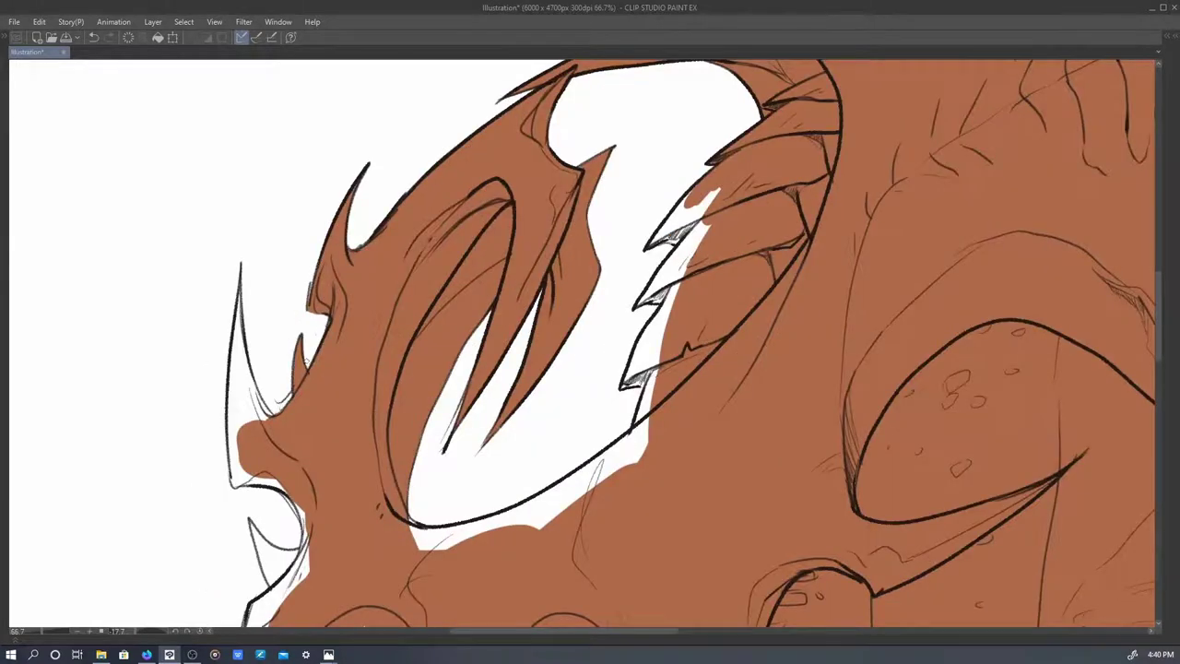
- Colour the tips of the overlapping plates and close the gaps along the lower edge of the rear frill's opening
left_click_drag(645, 231, 506, 345)
mouse_move(543, 350)
left_mouse_down()
mouse_move(516, 405)
mouse_move(526, 456)
left_mouse_up()
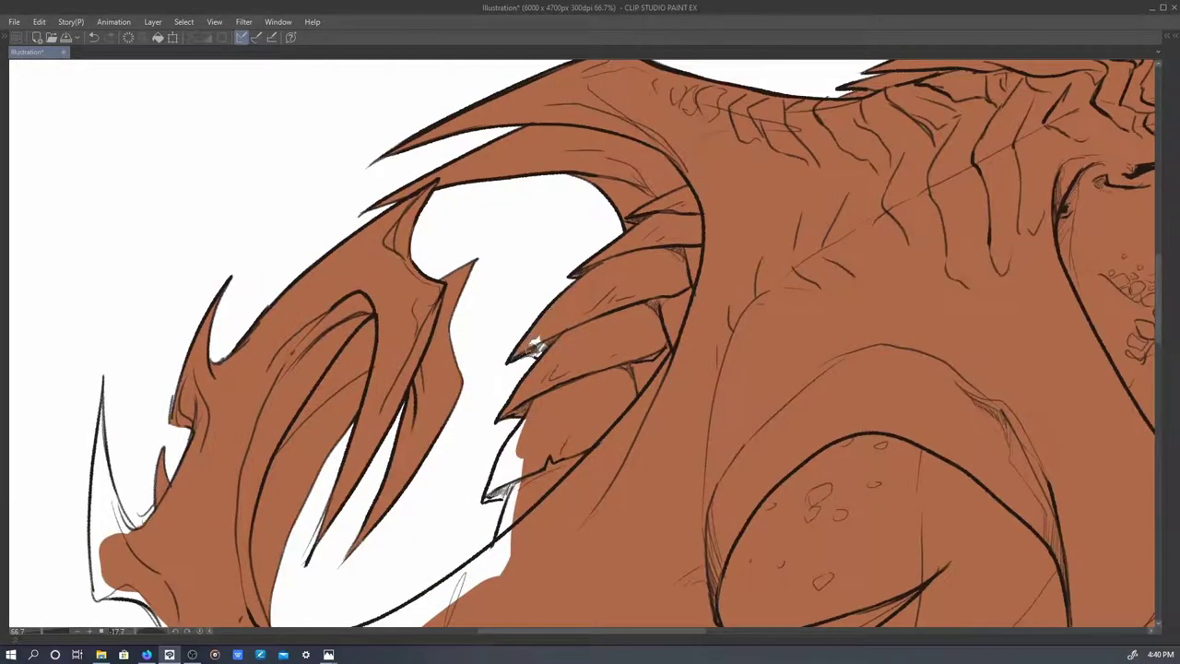
left_click_drag(536, 344, 541, 356)
left_click_drag(542, 355, 536, 301)
mouse_move(489, 415)
left_mouse_down()
mouse_move(503, 489)
mouse_move(589, 372)
left_mouse_up()
left_click_drag(378, 479, 564, 396)
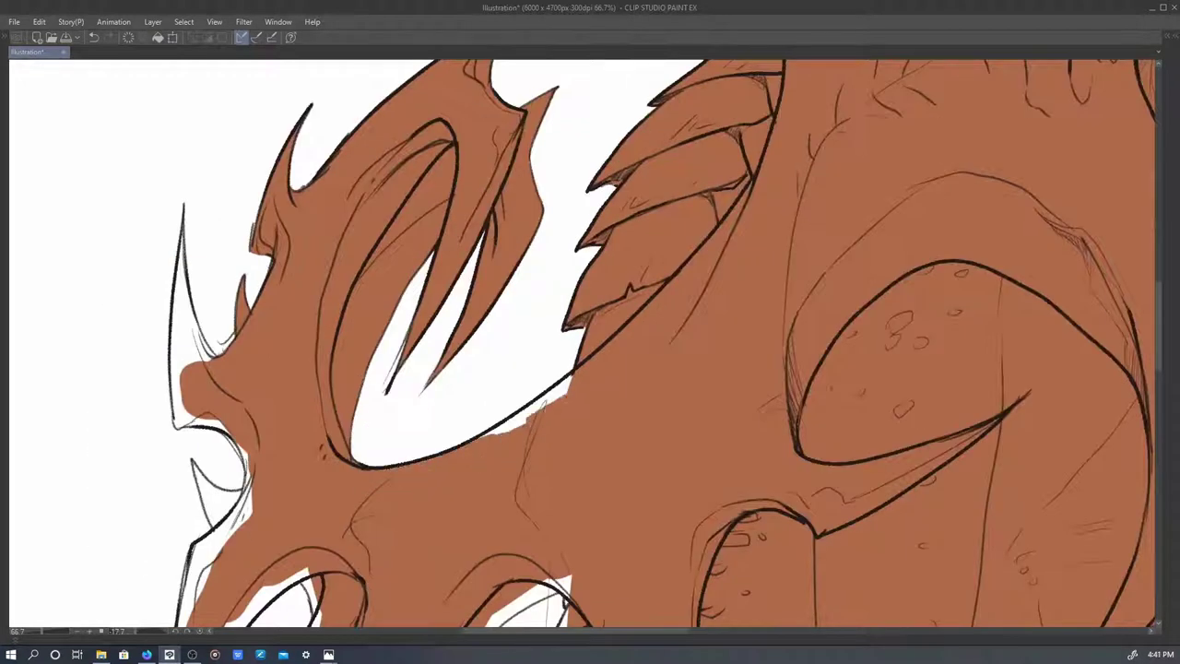
left_click_drag(481, 439, 572, 374)
left_click_drag(516, 461, 590, 230)
left_click_drag(564, 396, 644, 343)
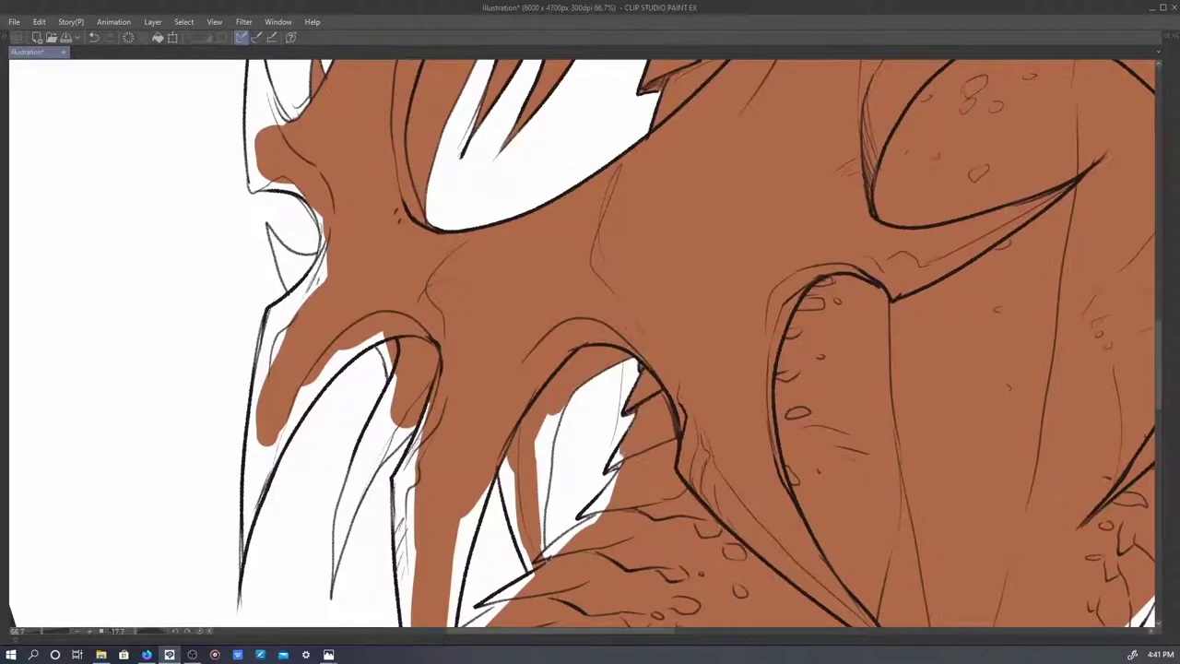
- Fill the rear frill's long lower horn, the inner horn behind it and the body spikes beside them with the base colour
left_click_drag(617, 444, 544, 489)
mouse_move(551, 420)
left_mouse_down()
mouse_move(546, 553)
mouse_move(535, 401)
mouse_move(525, 440)
left_mouse_up()
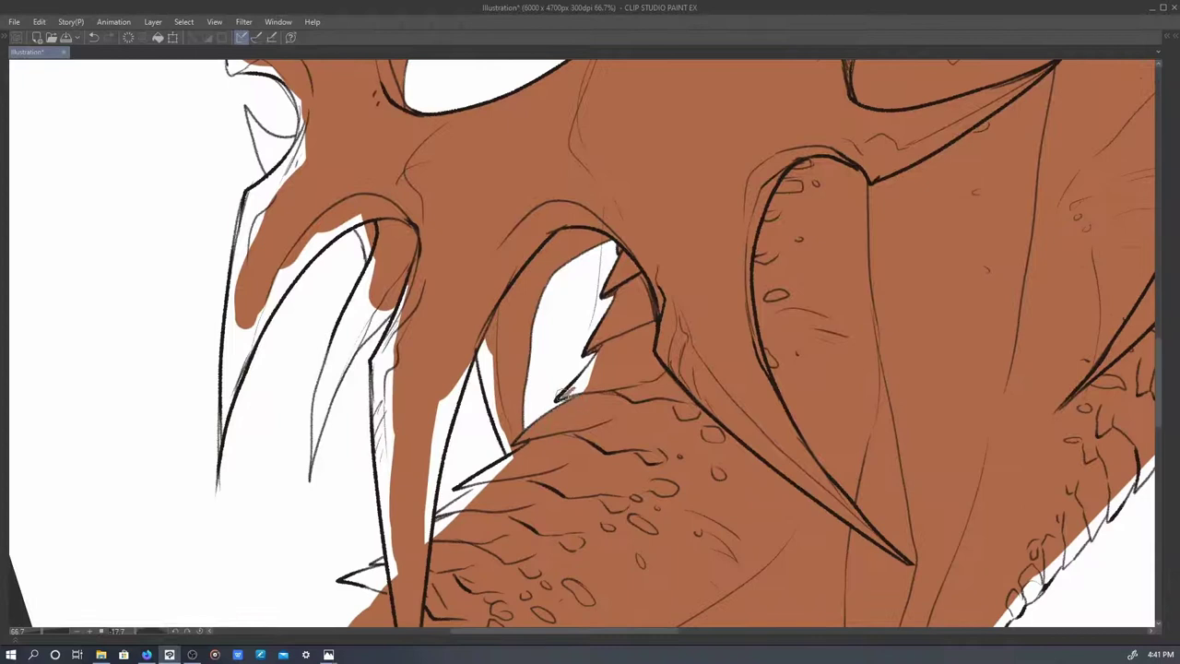
mouse_move(493, 314)
left_mouse_down()
mouse_move(481, 411)
mouse_move(433, 503)
mouse_move(392, 291)
left_mouse_up()
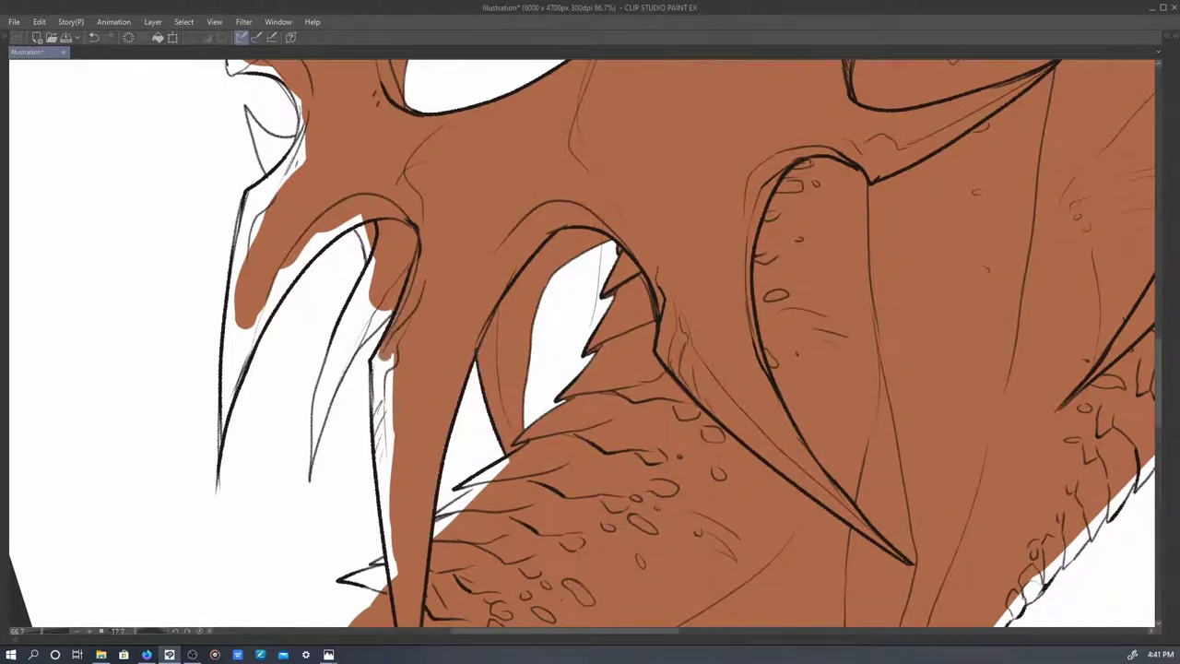
left_click_drag(383, 351, 387, 579)
left_click_drag(509, 459, 433, 530)
left_click_drag(486, 510, 554, 387)
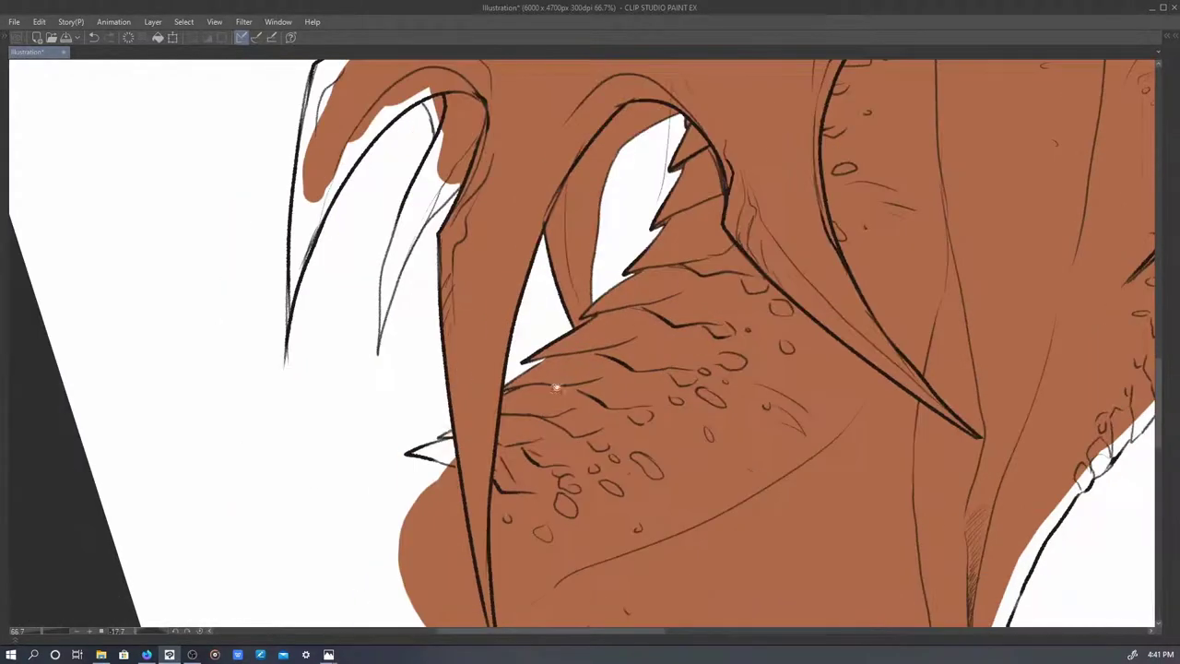
left_click_drag(455, 448, 409, 460)
left_click_drag(590, 277, 608, 466)
- Fill the rear frill's outermost lower horns and start colouring the small rim spike above them
left_click_drag(451, 277, 450, 323)
left_click_drag(433, 285, 350, 373)
left_click_drag(383, 337, 325, 429)
mouse_move(327, 429)
left_mouse_down()
mouse_move(302, 512)
mouse_move(321, 382)
left_mouse_up()
mouse_move(322, 447)
left_mouse_down()
mouse_move(318, 313)
mouse_move(383, 217)
mouse_move(369, 212)
left_mouse_up()
mouse_move(451, 346)
left_mouse_down()
mouse_move(401, 530)
mouse_move(428, 433)
left_mouse_up()
left_click_drag(466, 364, 434, 443)
left_click_drag(560, 500, 409, 392)
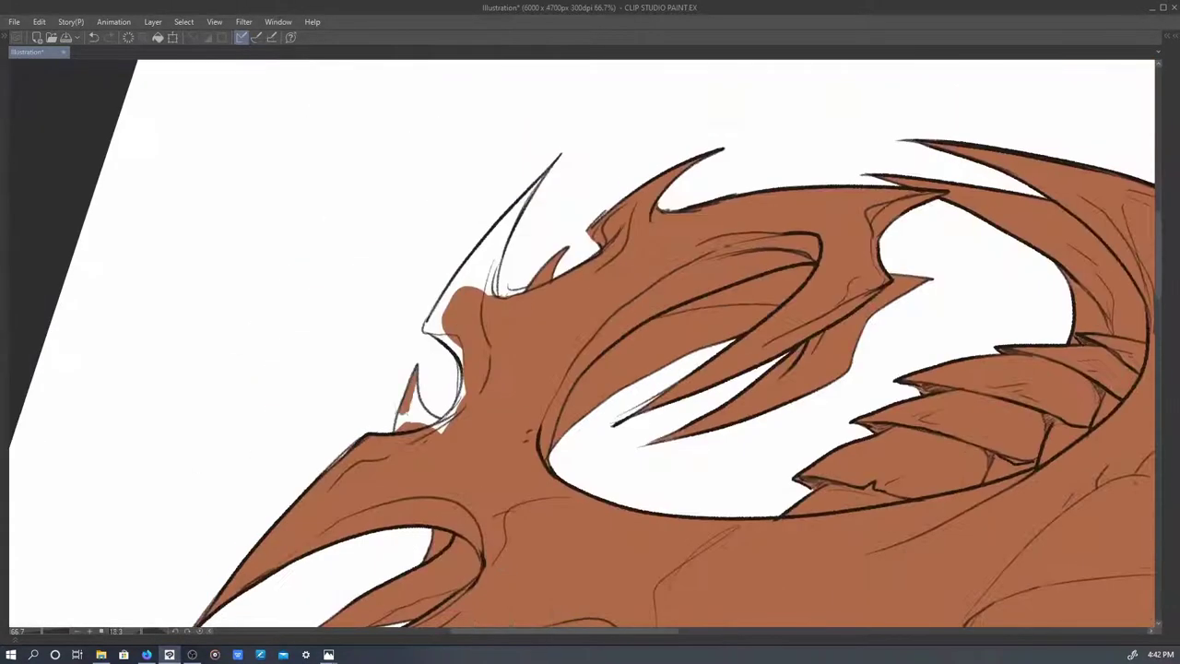
- Fill the tall spike on the rear frill's outer rim and finish the small spike and curved edge below it
mouse_move(590, 332)
left_mouse_down()
mouse_move(443, 276)
mouse_move(581, 313)
left_mouse_up()
left_click_drag(465, 263, 433, 345)
left_click_drag(521, 182, 475, 263)
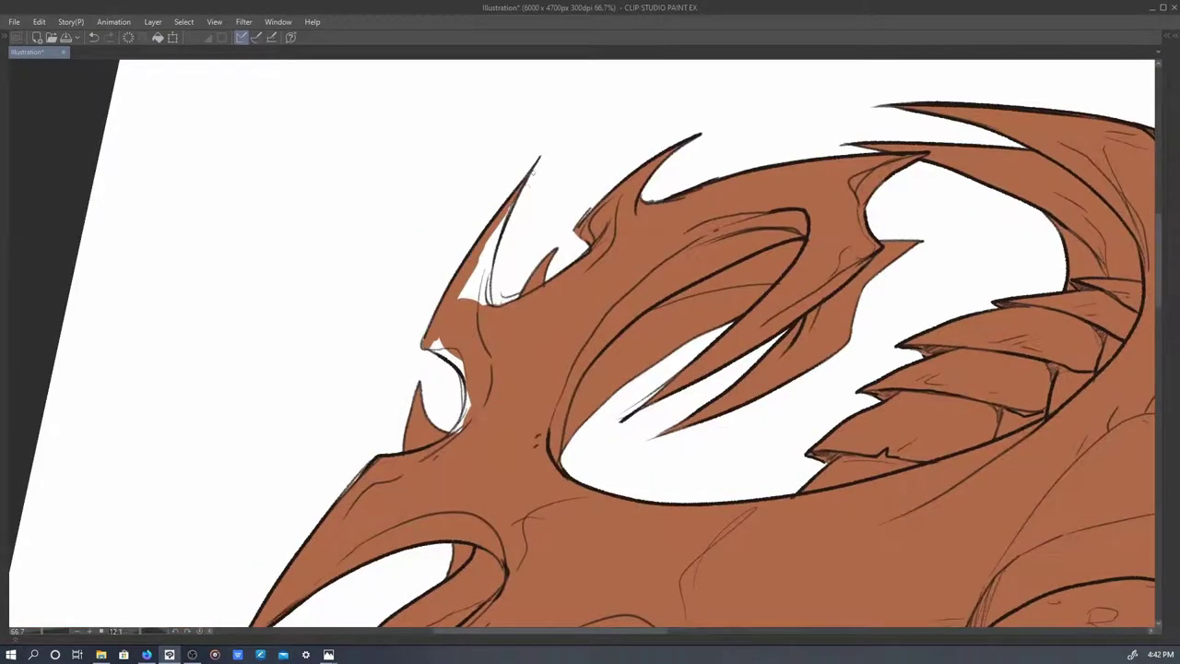
mouse_move(502, 207)
left_mouse_down()
mouse_move(470, 300)
mouse_move(488, 229)
left_mouse_up()
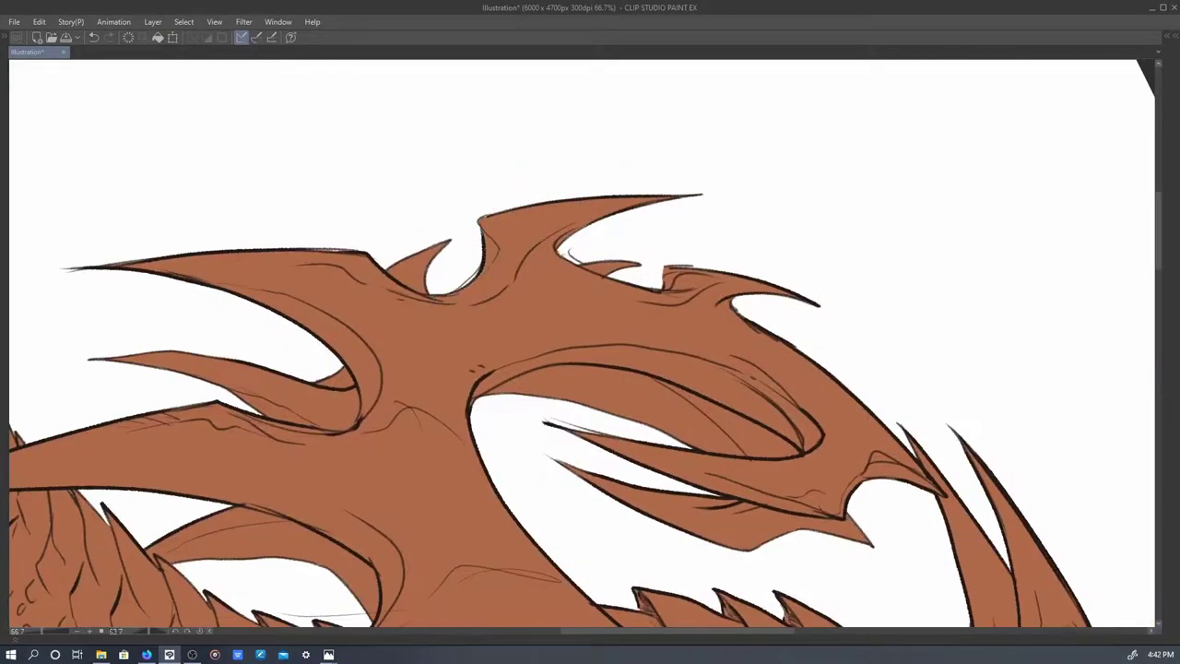
mouse_move(590, 332)
left_mouse_down()
mouse_move(790, 316)
mouse_move(590, 276)
left_mouse_up()
- Extend the base colour over the body's lower end and along the smooth underside outline
left_click_drag(498, 212, 581, 88)
left_click_drag(624, 150, 806, 376)
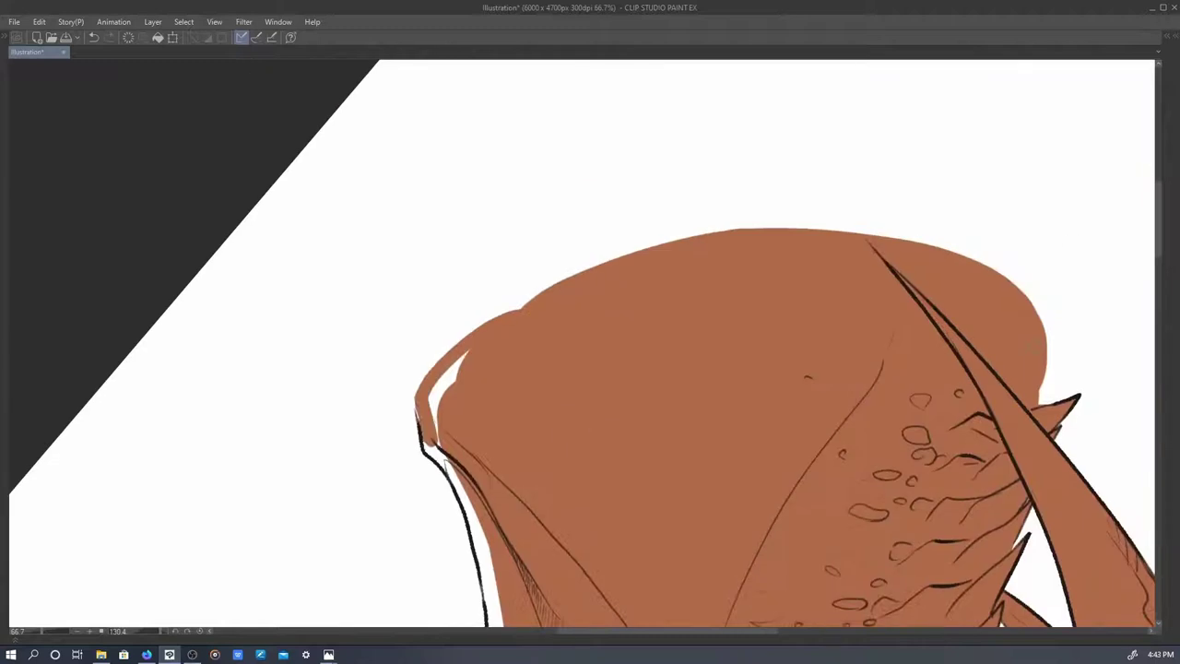
mouse_move(516, 304)
left_mouse_down()
mouse_move(433, 392)
mouse_move(456, 502)
left_mouse_up()
left_click_drag(589, 368, 544, 175)
left_click_drag(433, 332, 447, 525)
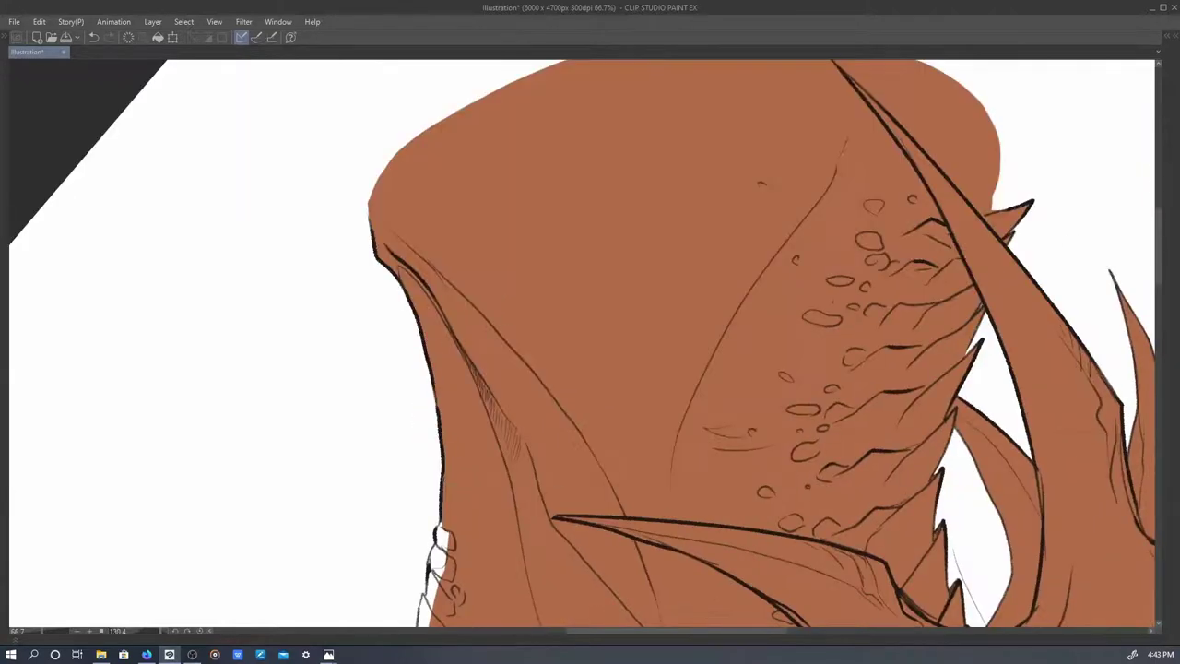
- Fill the scales along the underside with the base colour up to their jagged outline
left_click_drag(590, 516, 590, 351)
left_click_drag(445, 361, 433, 505)
left_click_drag(494, 441, 537, 287)
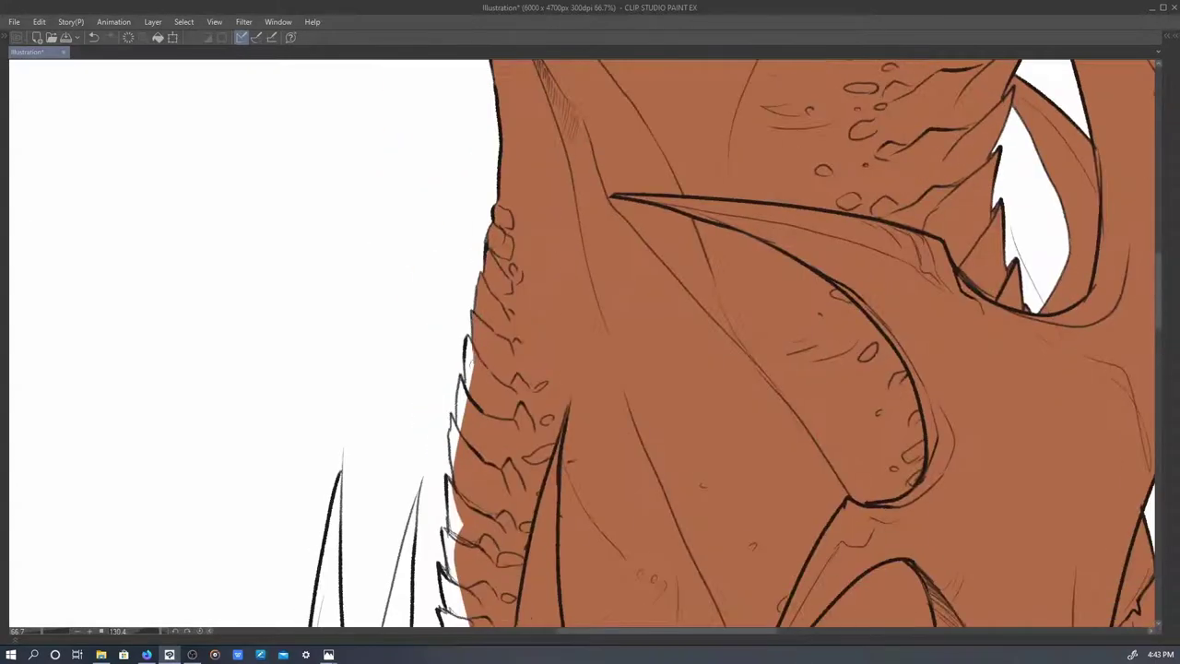
mouse_move(590, 368)
left_mouse_down()
mouse_move(617, 258)
mouse_move(645, 313)
left_mouse_up()
left_click_drag(486, 395, 507, 557)
left_click_drag(507, 516, 516, 608)
left_click_drag(590, 461, 551, 262)
- Fill the front frill's rearmost pair of horns with the base colour out to their tips and bases
mouse_move(493, 445)
left_mouse_down()
mouse_move(429, 474)
mouse_move(401, 248)
mouse_move(413, 153)
mouse_move(378, 322)
mouse_move(394, 288)
left_mouse_up()
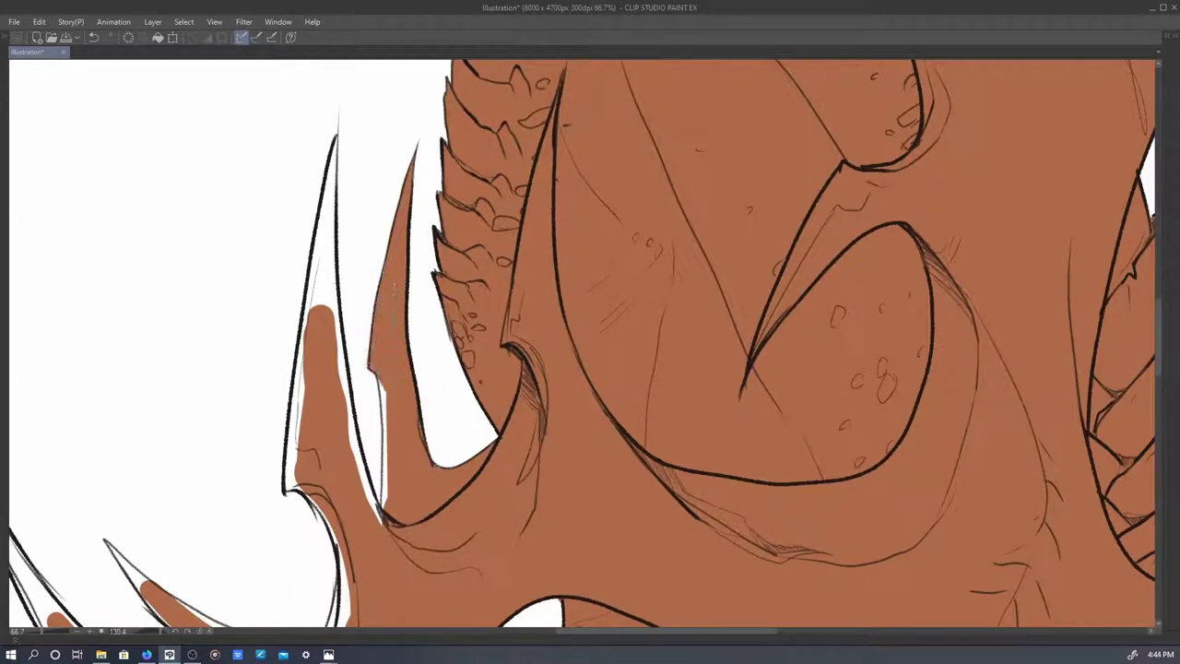
mouse_move(384, 387)
left_mouse_down()
mouse_move(350, 516)
mouse_move(333, 157)
mouse_move(290, 465)
mouse_move(300, 489)
left_mouse_up()
left_click_drag(405, 332, 410, 474)
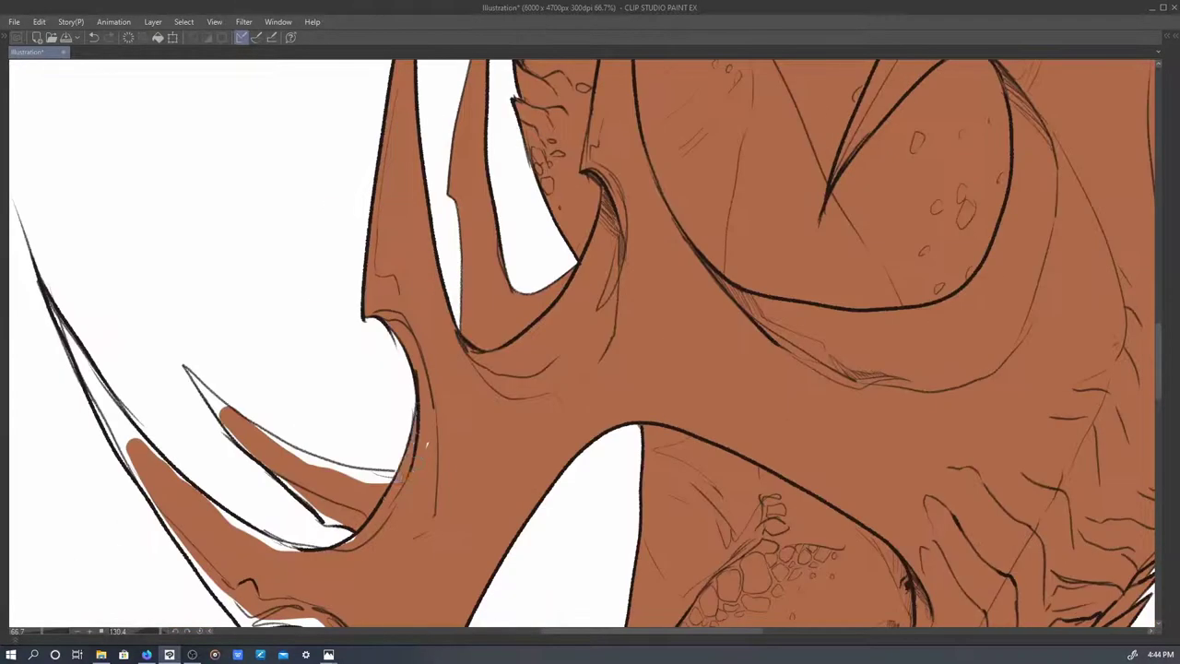
- Fill the front frill's next long horn and the thinner horn behind it with the base colour
mouse_move(350, 221)
left_mouse_down()
mouse_move(387, 286)
mouse_move(412, 395)
left_mouse_up()
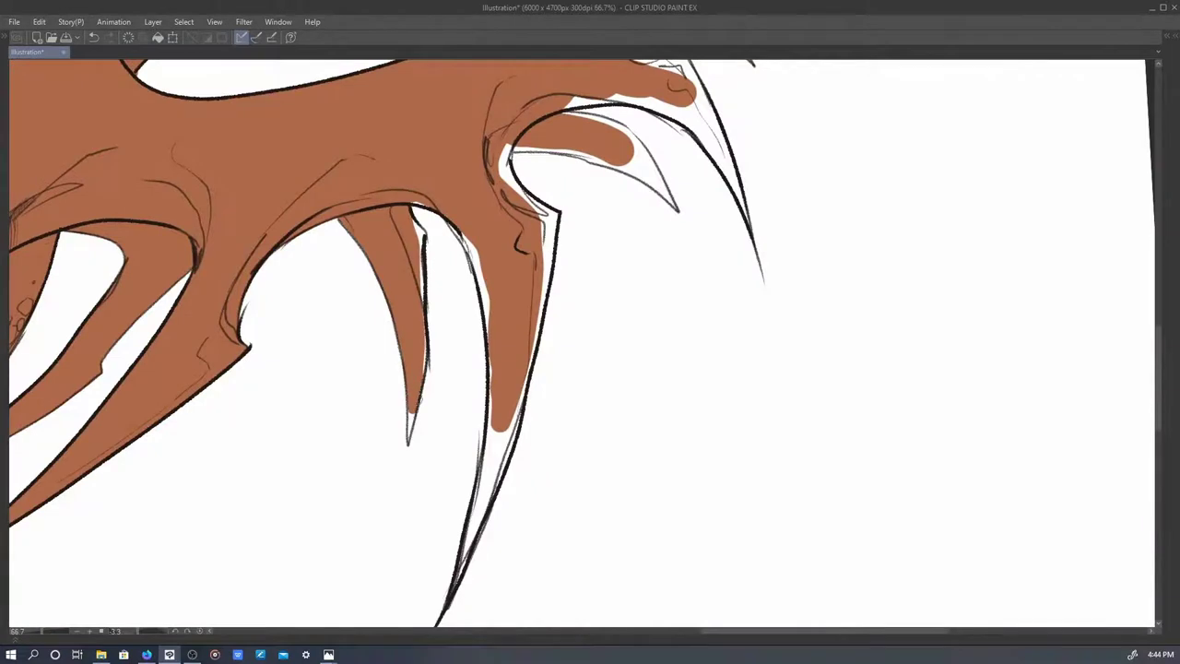
mouse_move(492, 245)
left_mouse_down()
mouse_move(488, 304)
mouse_move(420, 461)
left_mouse_up()
mouse_move(535, 351)
left_mouse_down()
mouse_move(581, 291)
mouse_move(562, 207)
mouse_move(449, 460)
left_mouse_up()
mouse_move(475, 291)
left_mouse_down()
mouse_move(447, 387)
mouse_move(475, 484)
left_mouse_up()
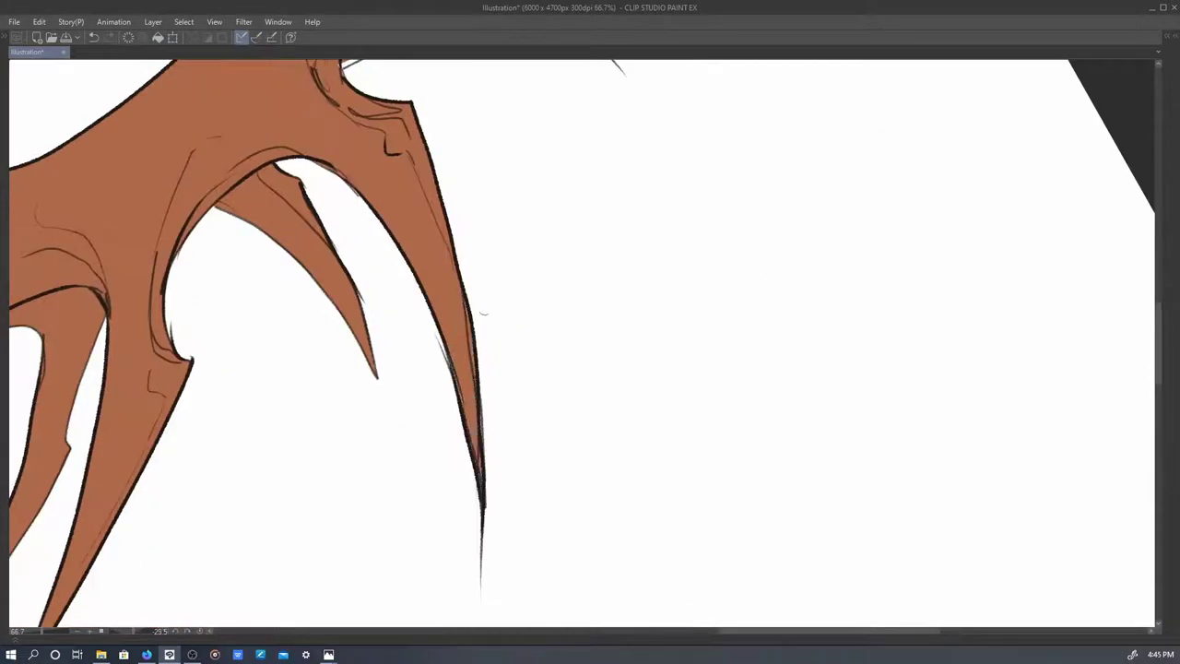
left_click_drag(502, 322, 401, 355)
- Fill the front frill's remaining foremost horns with the base colour out to their tips and bases
mouse_move(571, 352)
left_mouse_down()
mouse_move(541, 410)
mouse_move(528, 396)
left_mouse_up()
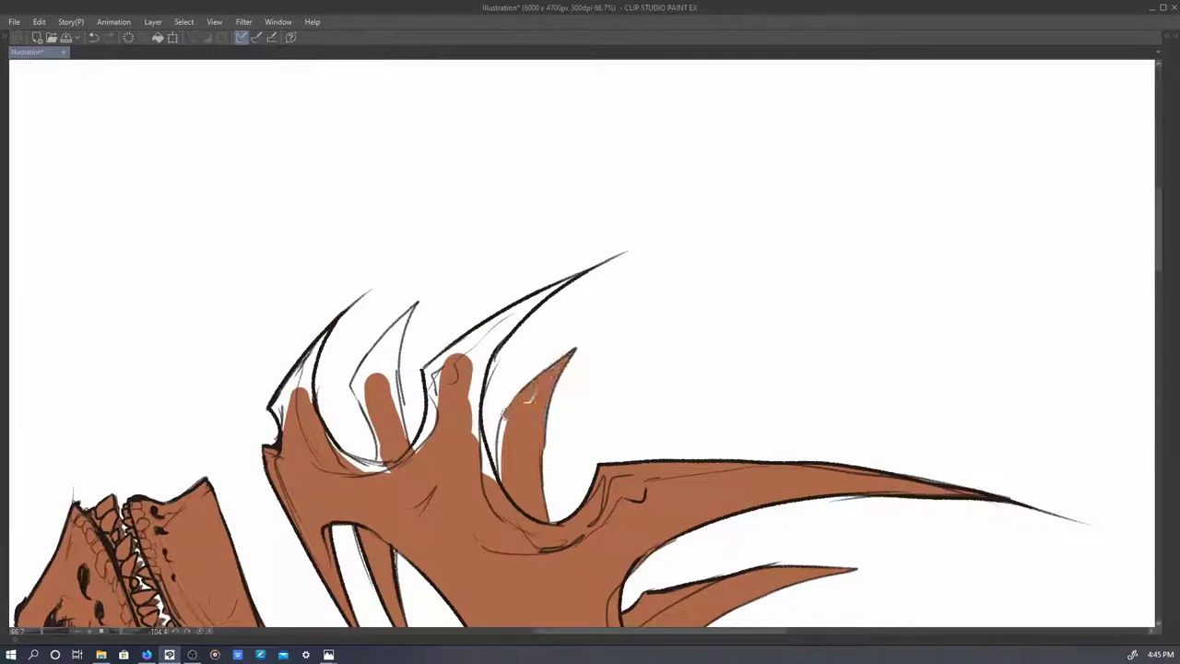
mouse_move(488, 456)
left_mouse_down()
mouse_move(488, 318)
mouse_move(571, 275)
left_mouse_up()
mouse_move(452, 341)
left_mouse_down()
mouse_move(426, 452)
mouse_move(392, 357)
mouse_move(395, 282)
mouse_move(367, 369)
mouse_move(388, 471)
left_mouse_up()
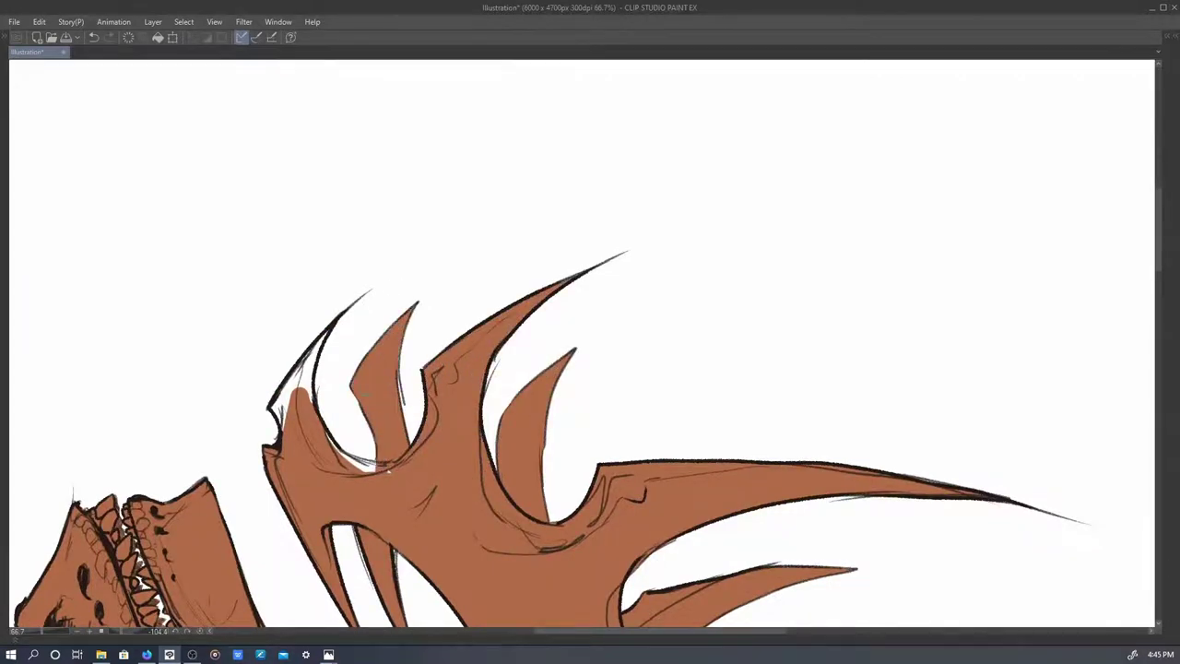
mouse_move(318, 341)
left_mouse_down()
mouse_move(281, 397)
mouse_move(277, 428)
left_mouse_up()
key("Tab")
scroll(590, 341, "down", 5)
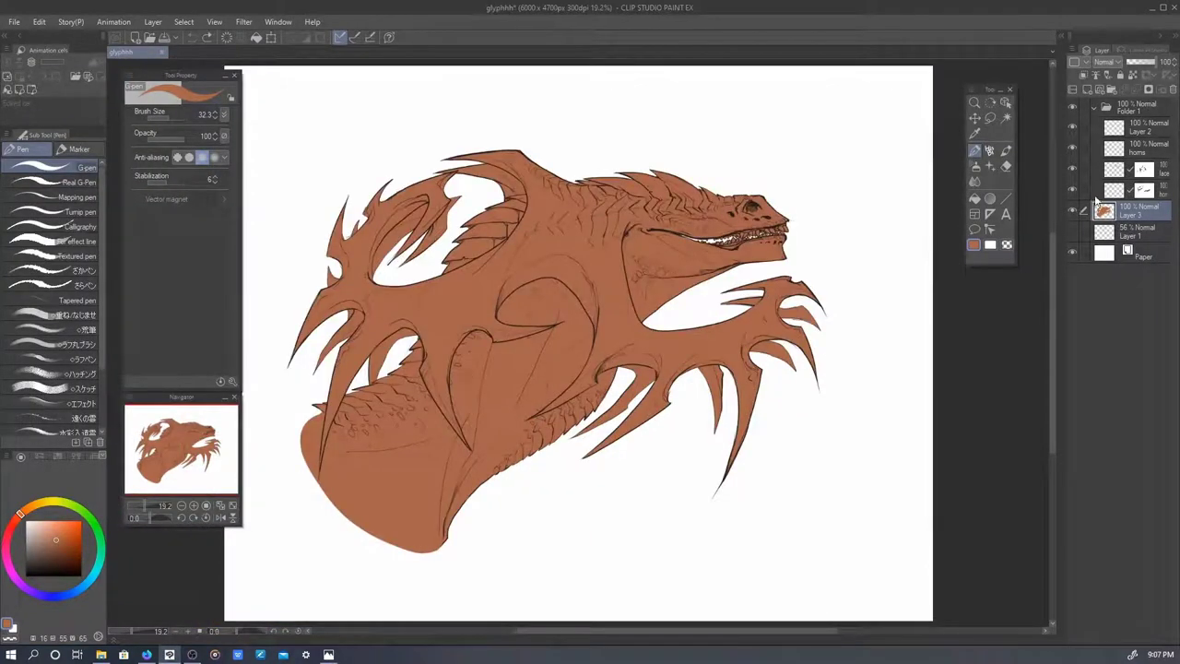
- Collapse the line-art folder and shade the dragon's back, rear frill and upper head dark reddish brown with the Soft airbrush
left_click(1106, 107)
key("b")
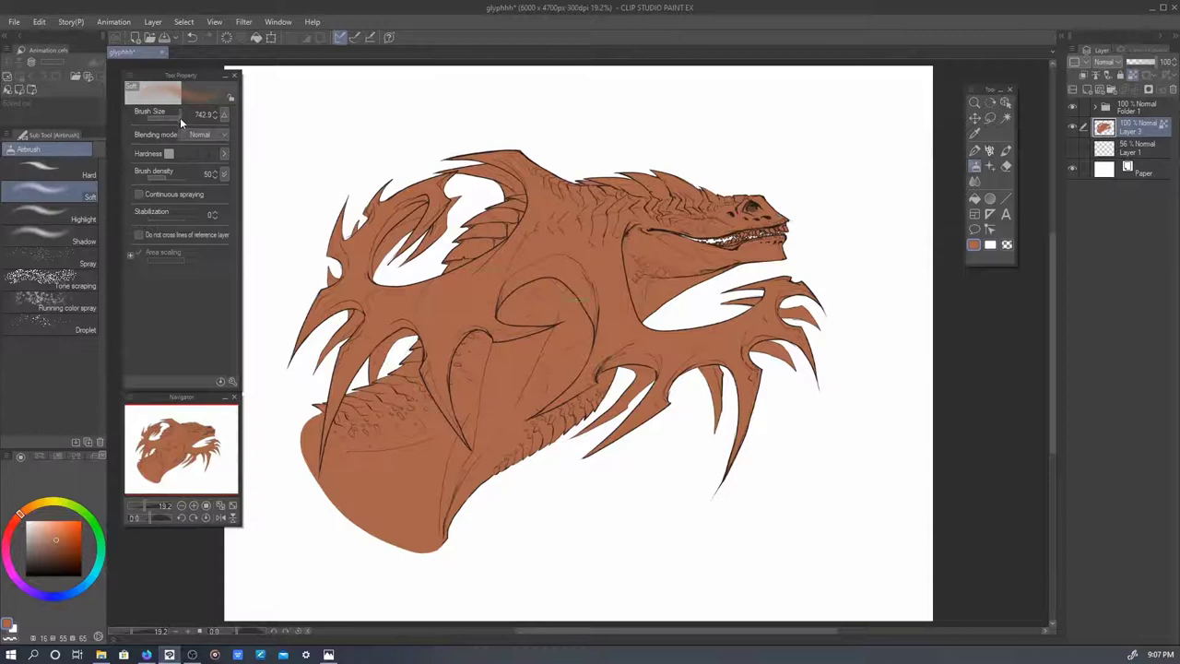
left_click_drag(53, 538, 68, 553)
mouse_move(406, 388)
left_mouse_down()
mouse_move(397, 460)
mouse_move(475, 226)
mouse_move(544, 193)
mouse_move(756, 207)
left_mouse_up()
mouse_move(369, 313)
left_mouse_down()
mouse_move(369, 516)
mouse_move(530, 277)
mouse_move(387, 240)
left_mouse_up()
- Airbrush bright orange over the lower jaw, throat, underside and inner part of the front frill
left_click_drag(23, 519, 27, 505)
left_click(72, 529)
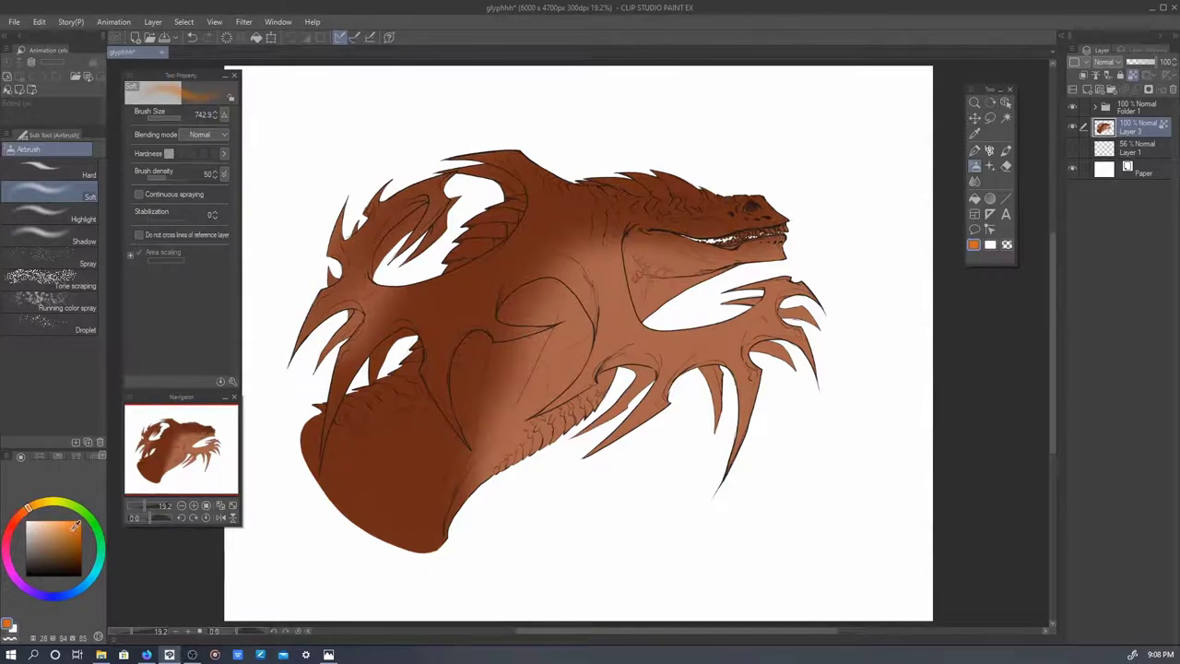
mouse_move(581, 406)
left_mouse_down()
mouse_move(507, 433)
mouse_move(783, 262)
left_mouse_up()
- Airbrush dark reddish brown from the neck over the shoulder folds to the lower body
left_click(18, 513)
left_click(68, 551)
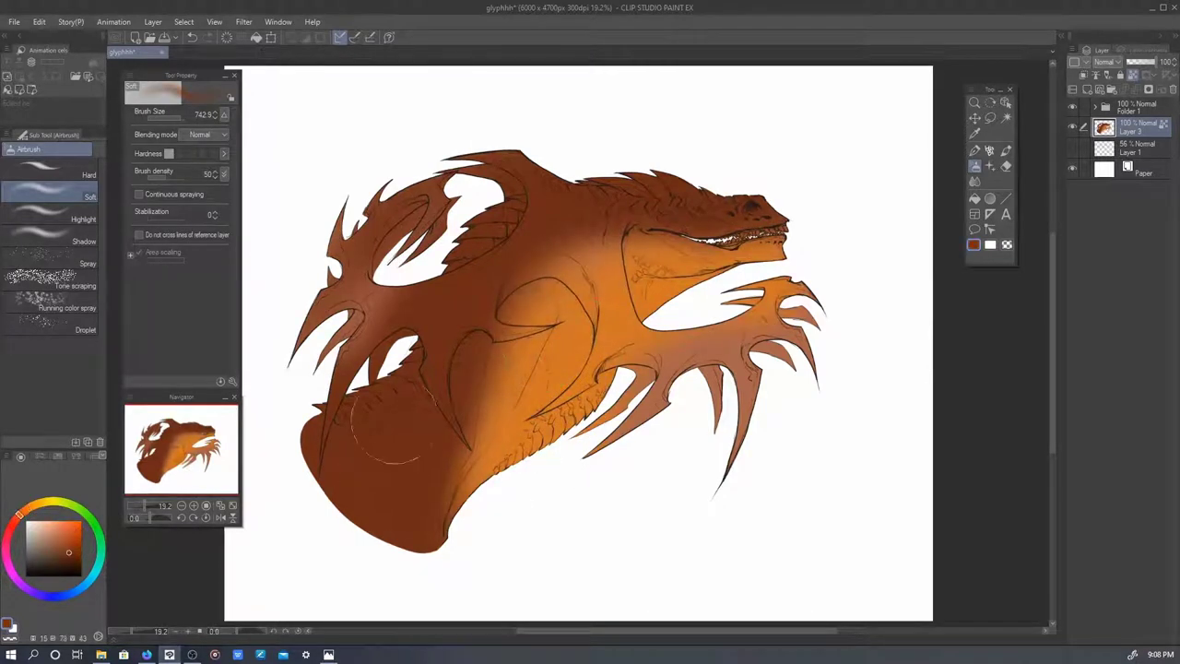
mouse_move(553, 253)
left_mouse_down()
mouse_move(516, 424)
mouse_move(350, 453)
left_mouse_up()
- Deepen the orange on the throat, underside and front frill, and airbrush dark crimson along the back and spines
left_click(554, 333, "alt")
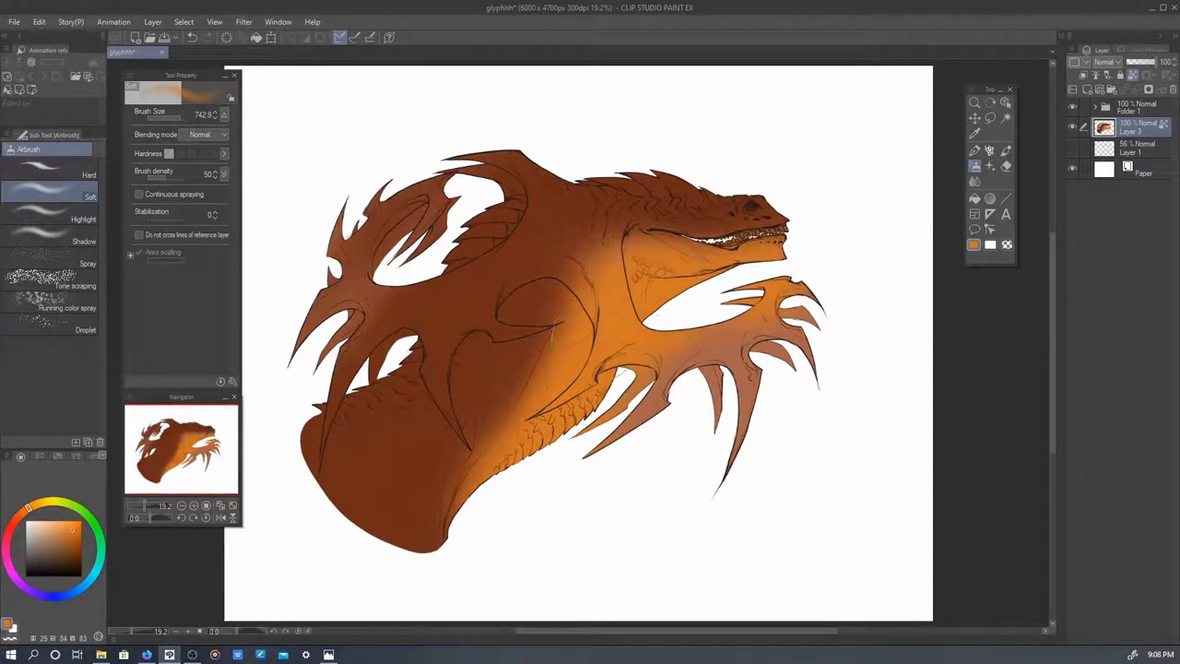
left_click(571, 405, "alt")
mouse_move(572, 406)
left_mouse_down()
mouse_move(645, 304)
mouse_move(775, 295)
left_mouse_up()
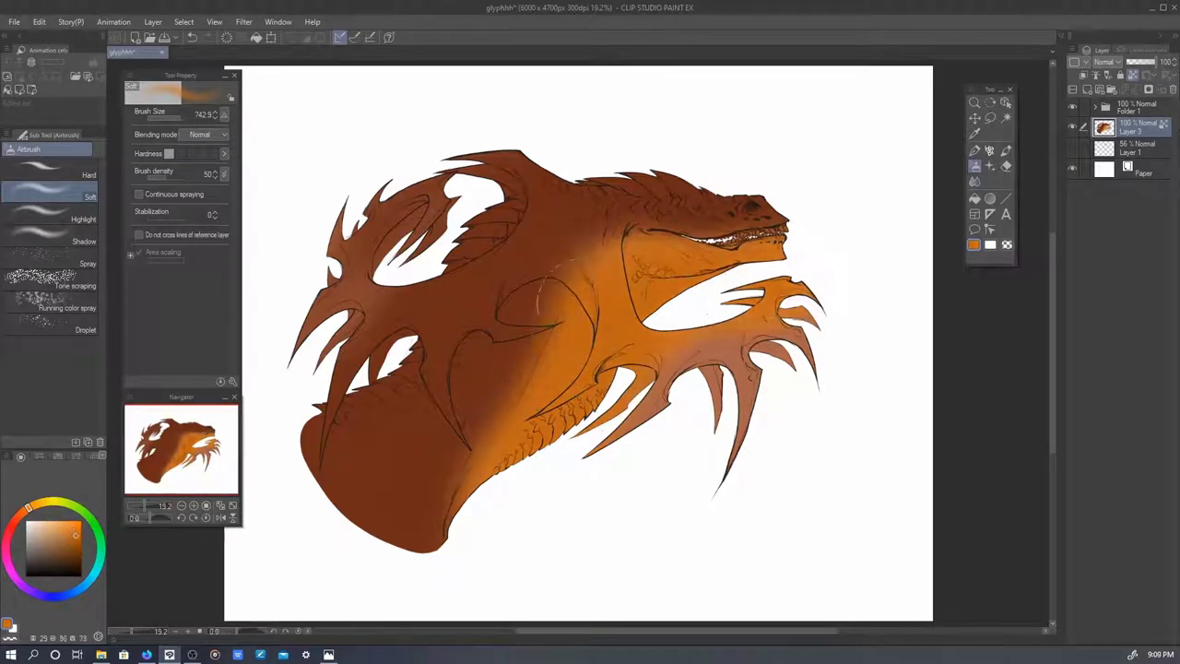
left_click(350, 460, "alt")
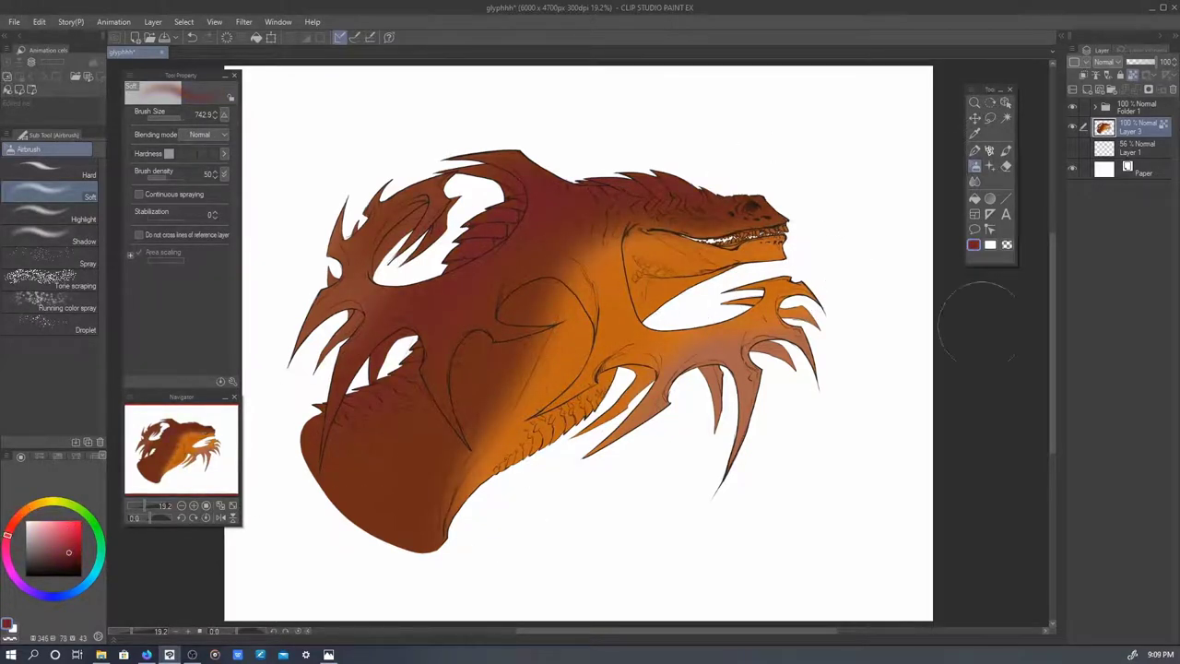
- Shade the bases of the back spines, the neck scales and the eye socket dark brown with the Dense watercolor brush
scroll(679, 288, "up", 2)
scroll(679, 289, "up", 1)
key("b")
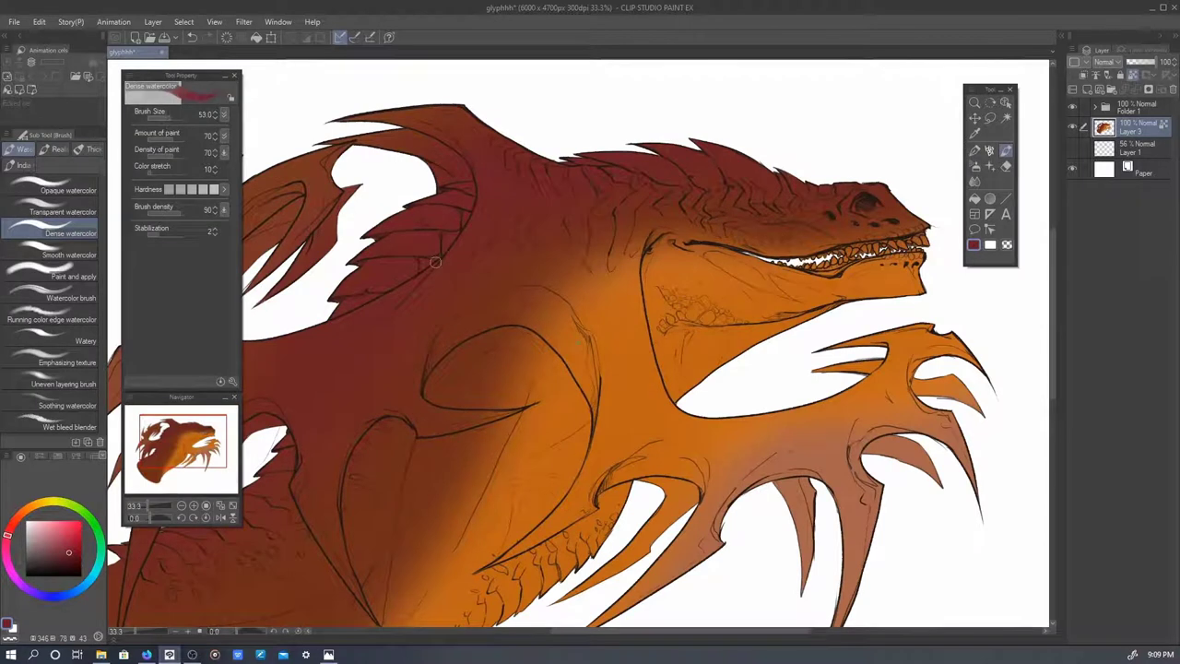
left_click_drag(623, 191, 603, 258)
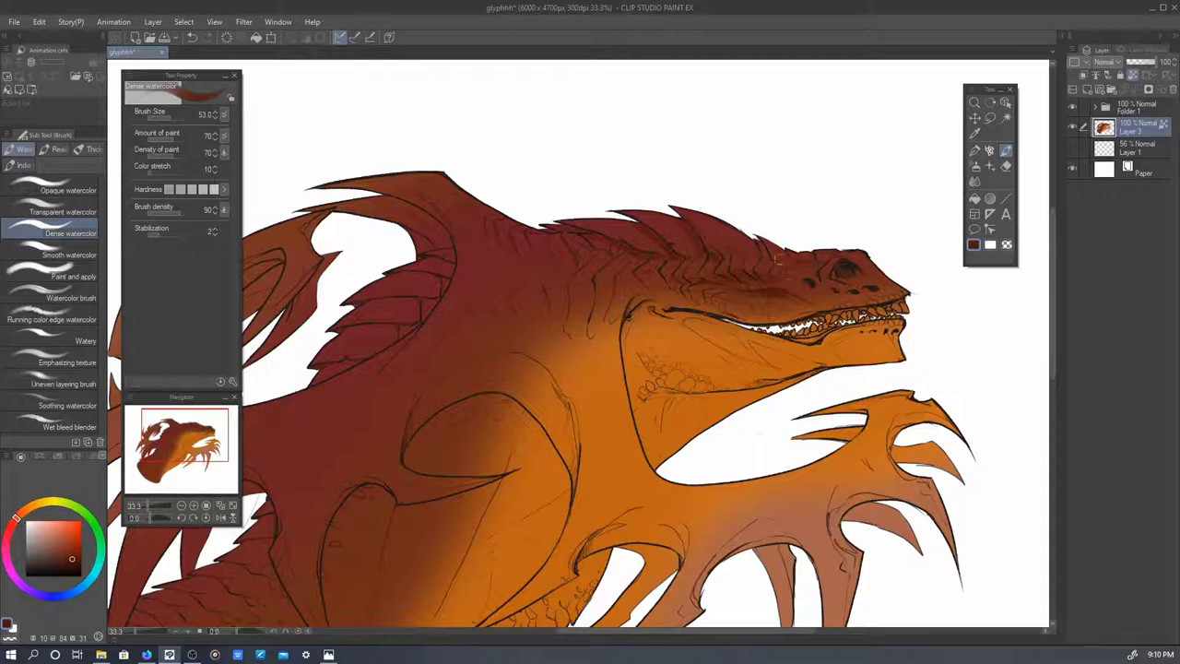
left_click(72, 547)
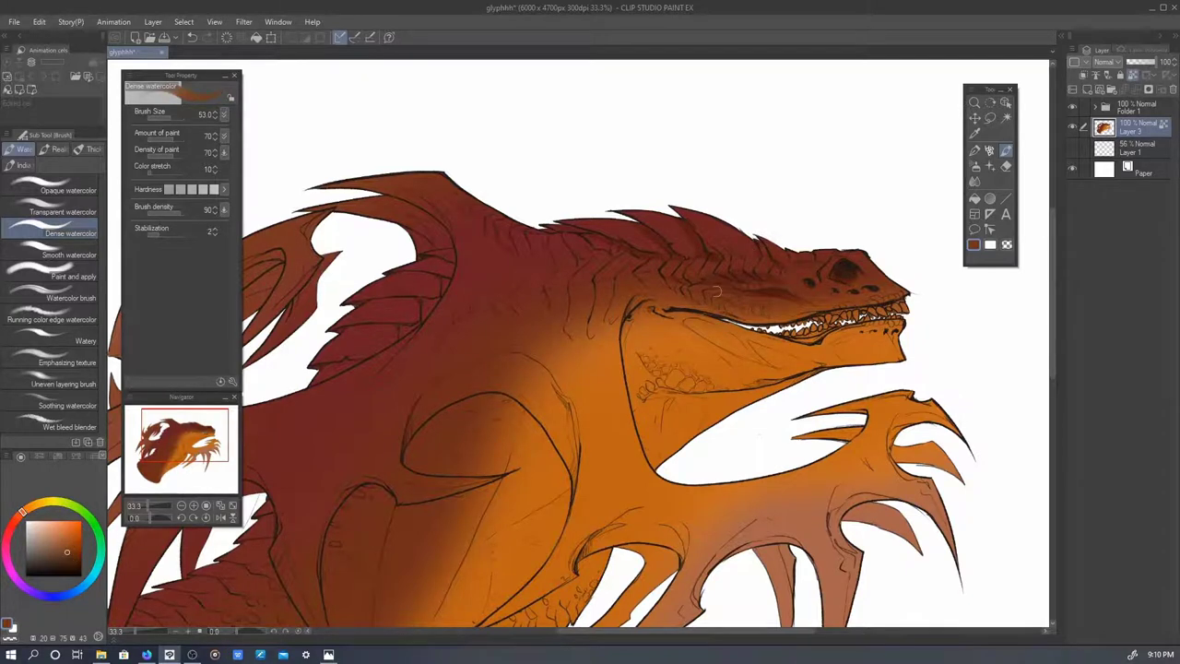
- Darken the groove and scale rows behind the eye with the Opaque watercolor brush, using browns sampled from the head
scroll(743, 305, "up", 2)
key("comma")
key("comma")
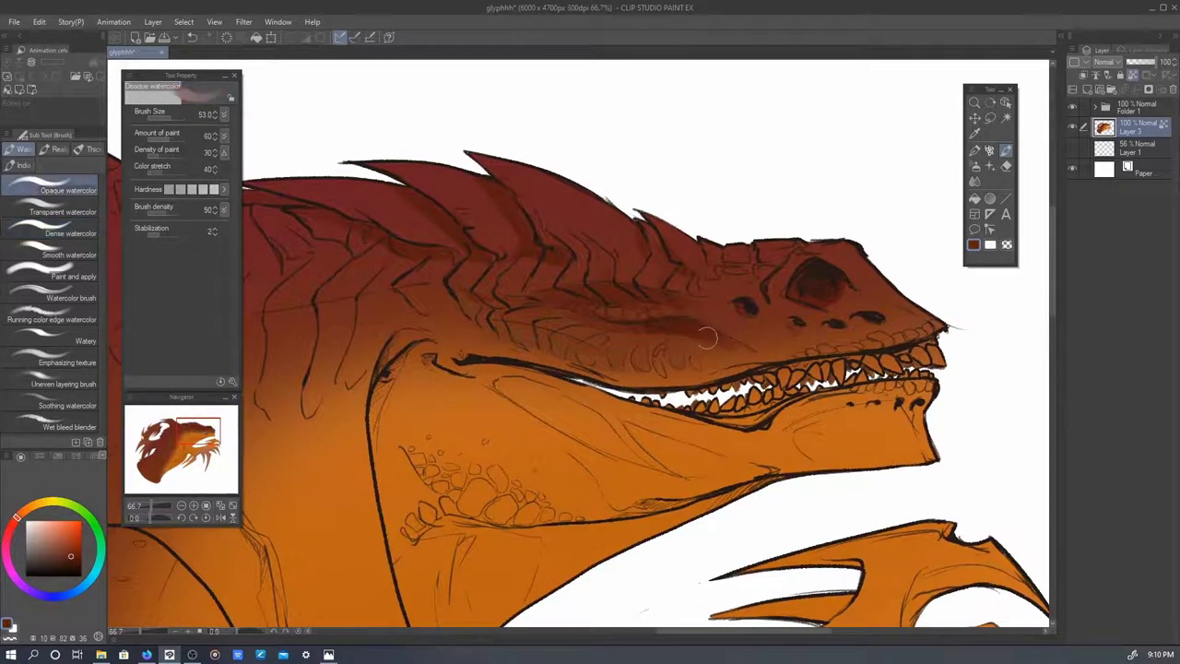
left_click(462, 323, "alt")
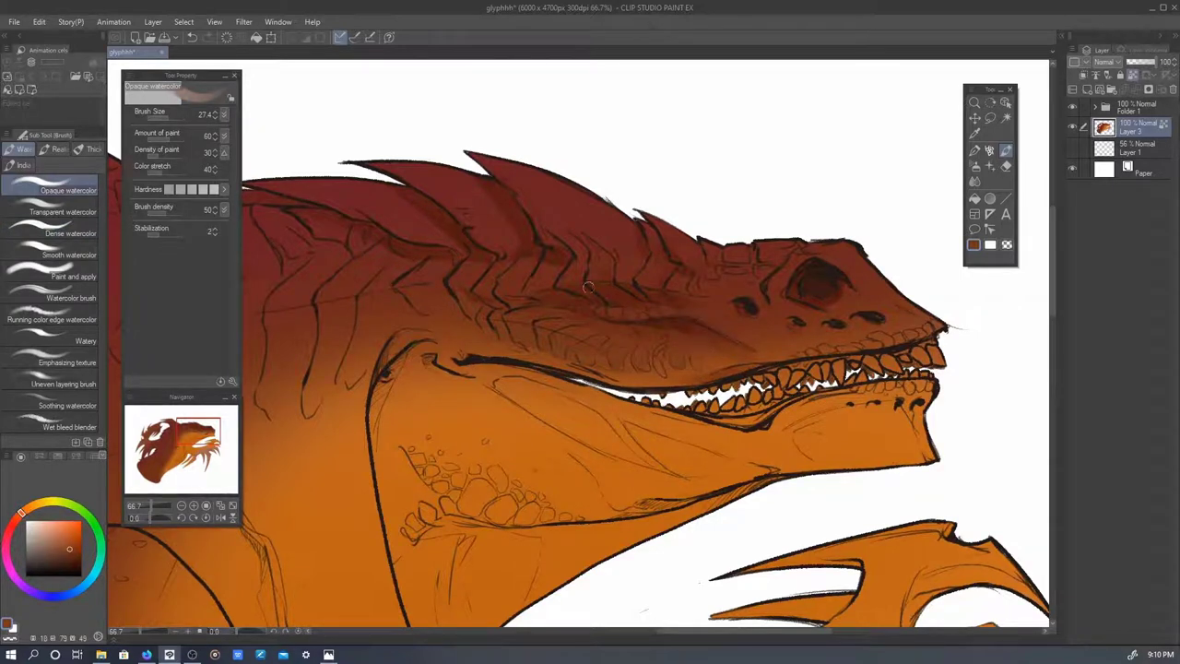
left_click(556, 244, "alt")
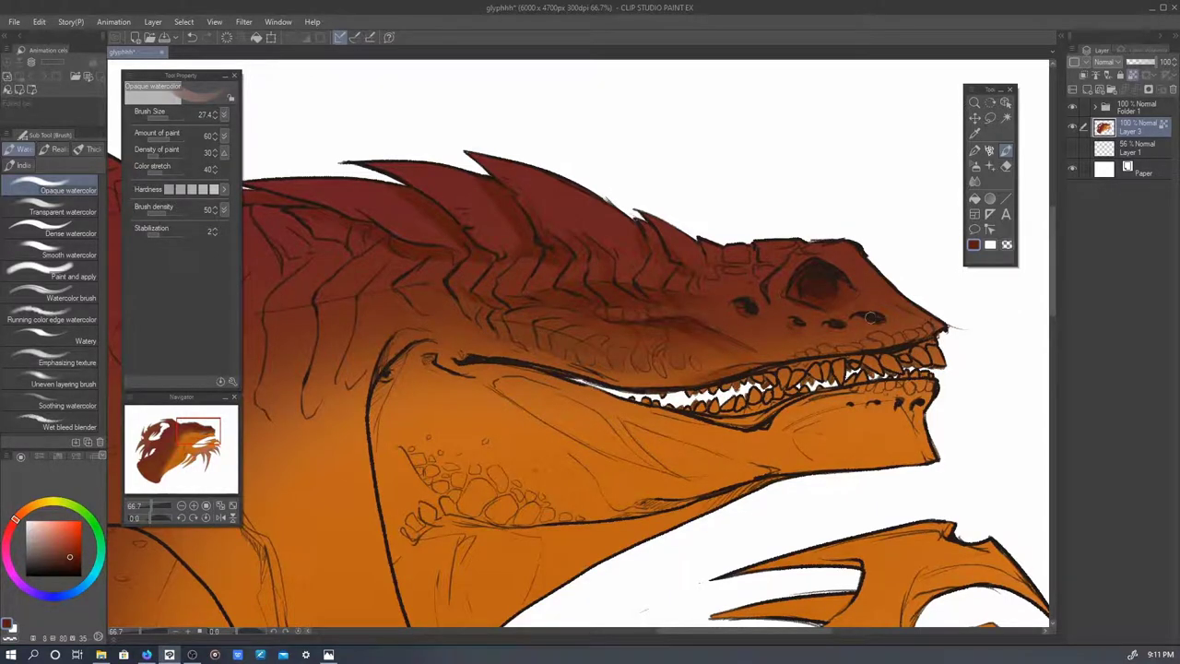
- Paint dark reddish-brown shading into the upper lip scales, the scales above the jaw hinge and the neck scales
left_click_drag(640, 357, 611, 353)
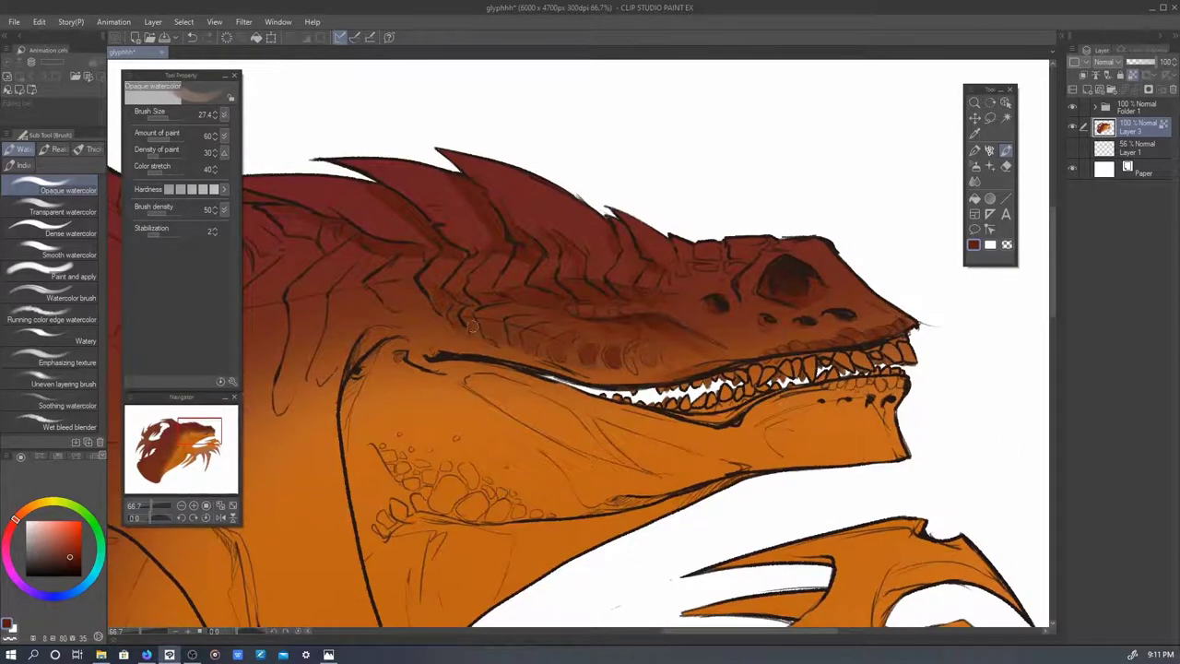
left_click_drag(439, 283, 527, 280)
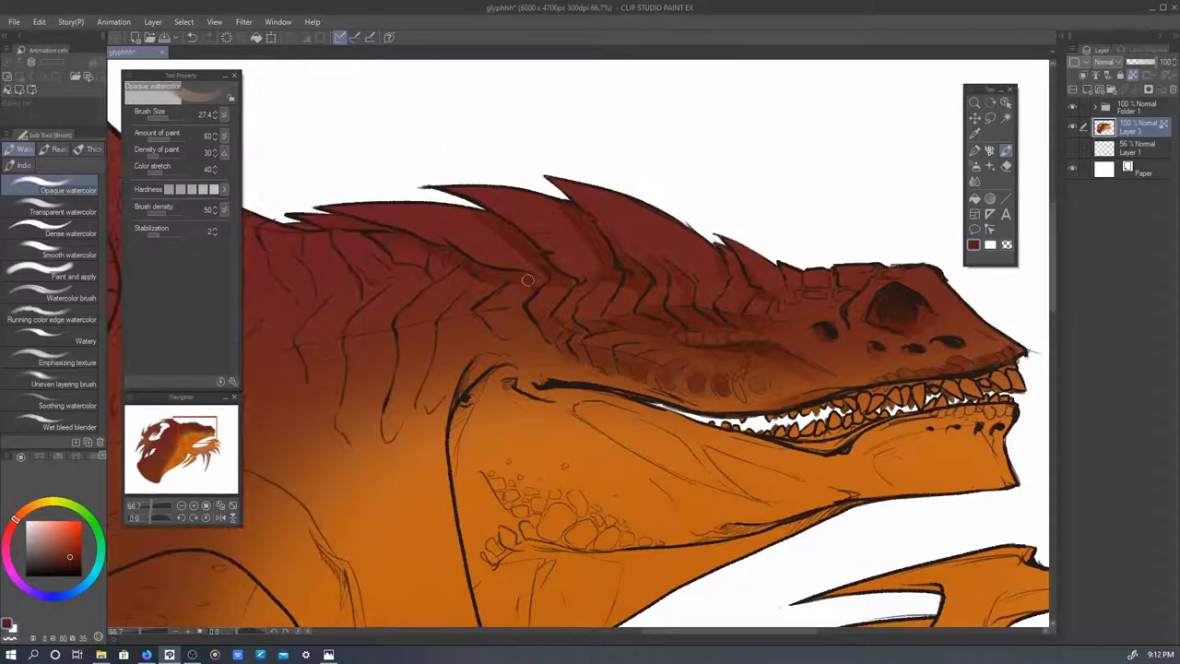
left_click_drag(690, 289, 604, 249)
left_click(64, 231)
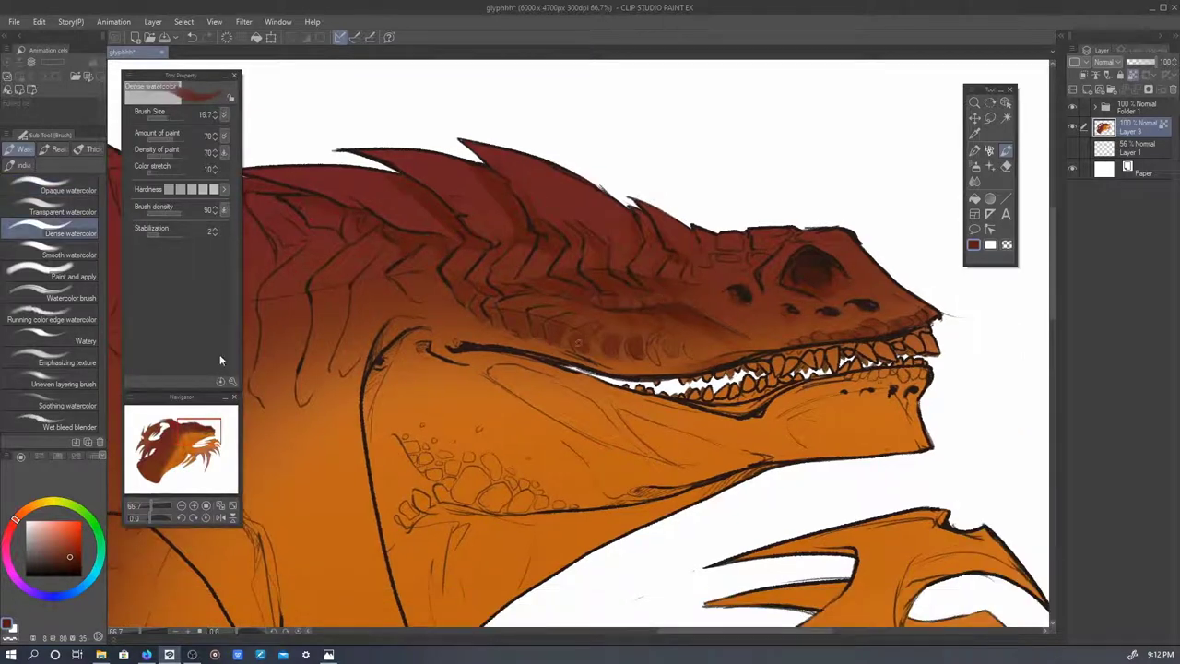
key("comma")
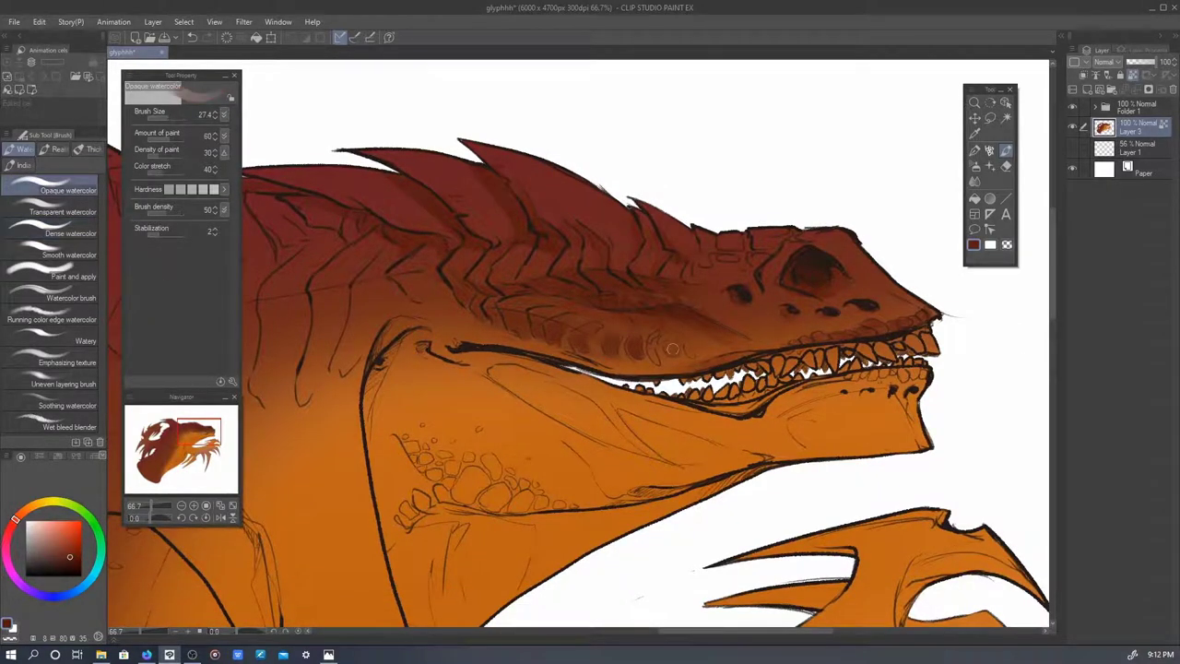
left_click_drag(851, 306, 764, 271)
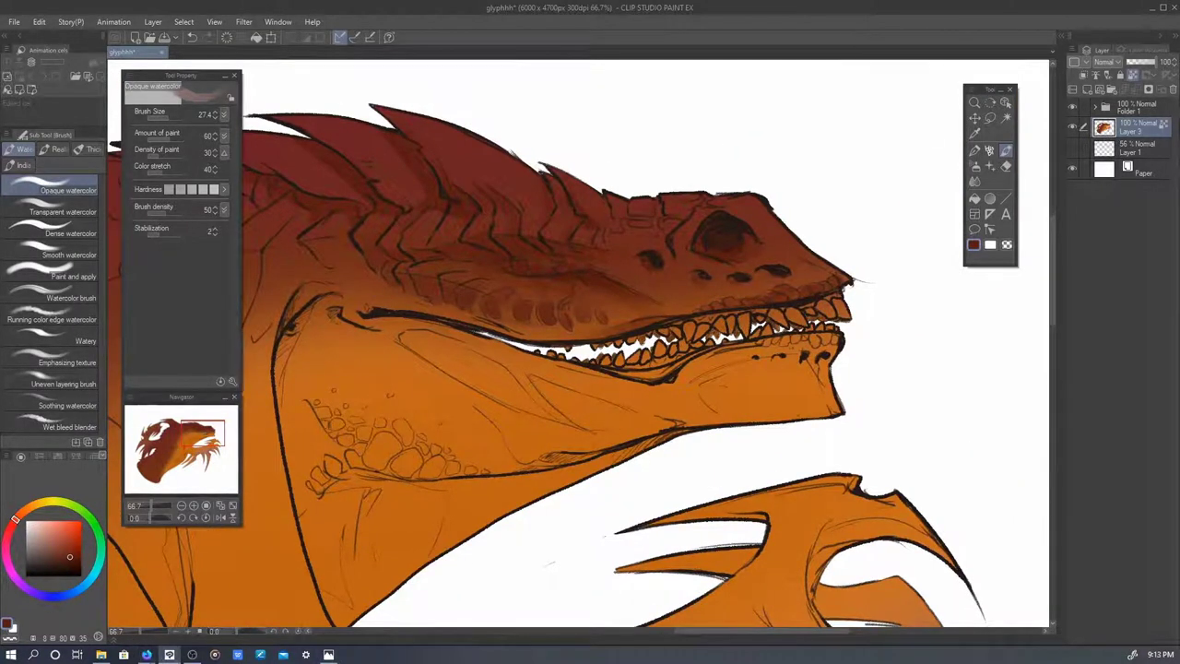
left_click_drag(645, 221, 656, 245)
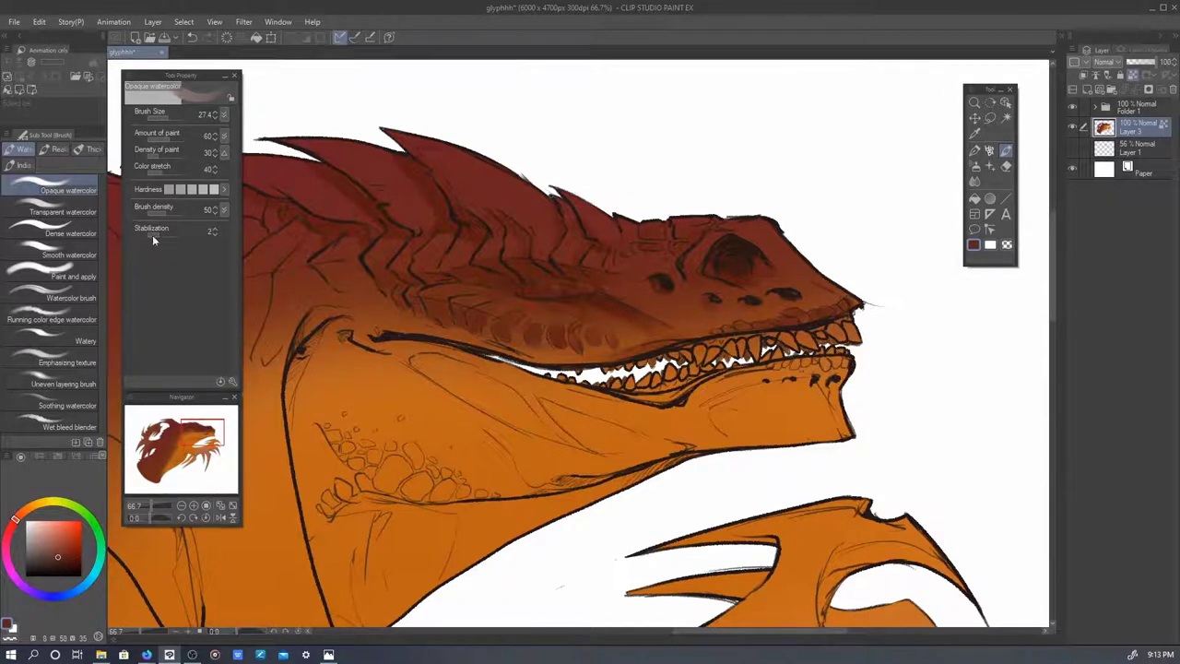
- Shade around the eye and along the snout with dark brown using the Opaque watercolor brush
left_click(57, 230)
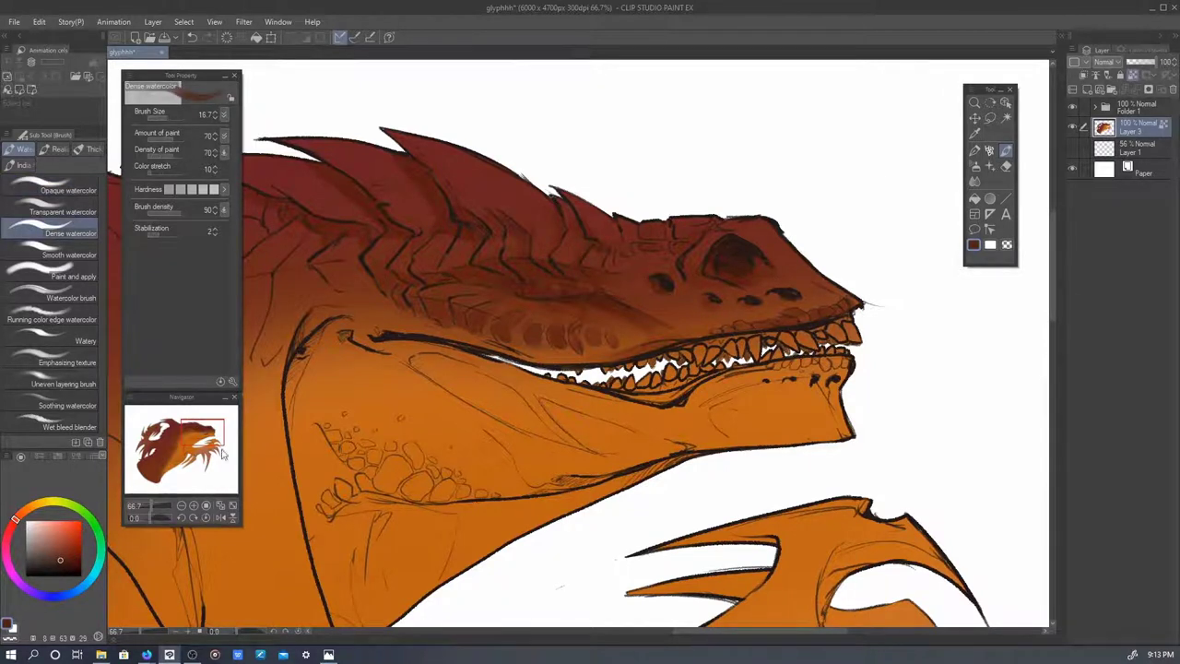
key("b")
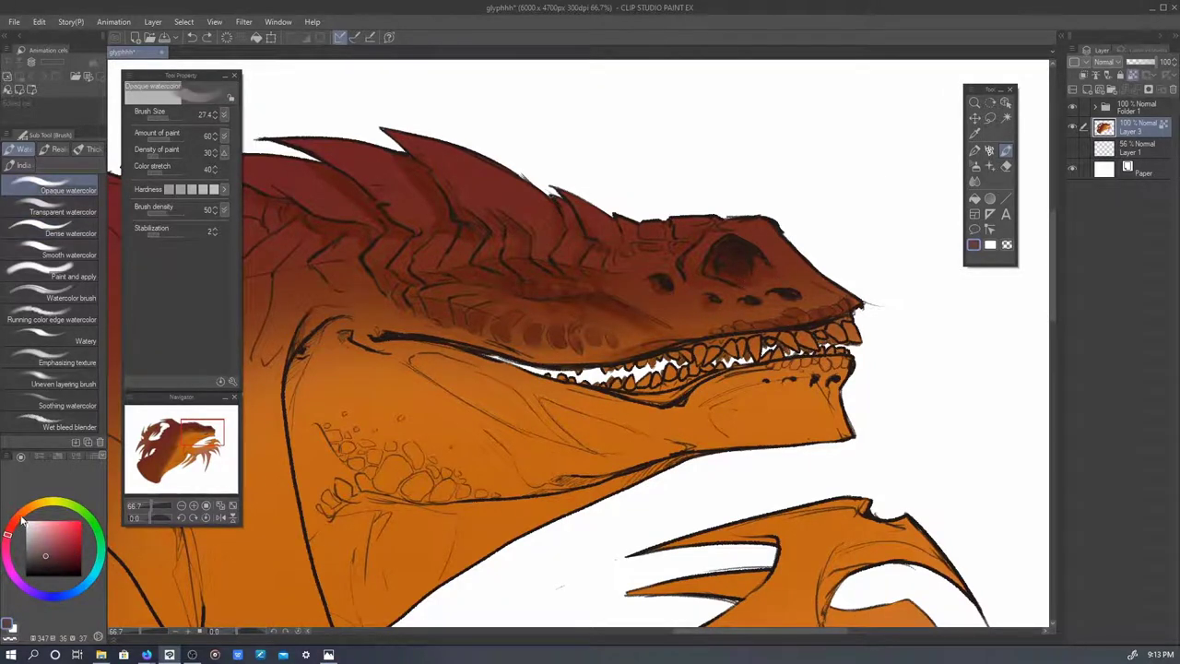
left_click_drag(22, 520, 13, 521)
left_click(760, 291, "alt")
scroll(800, 362, "up", 1)
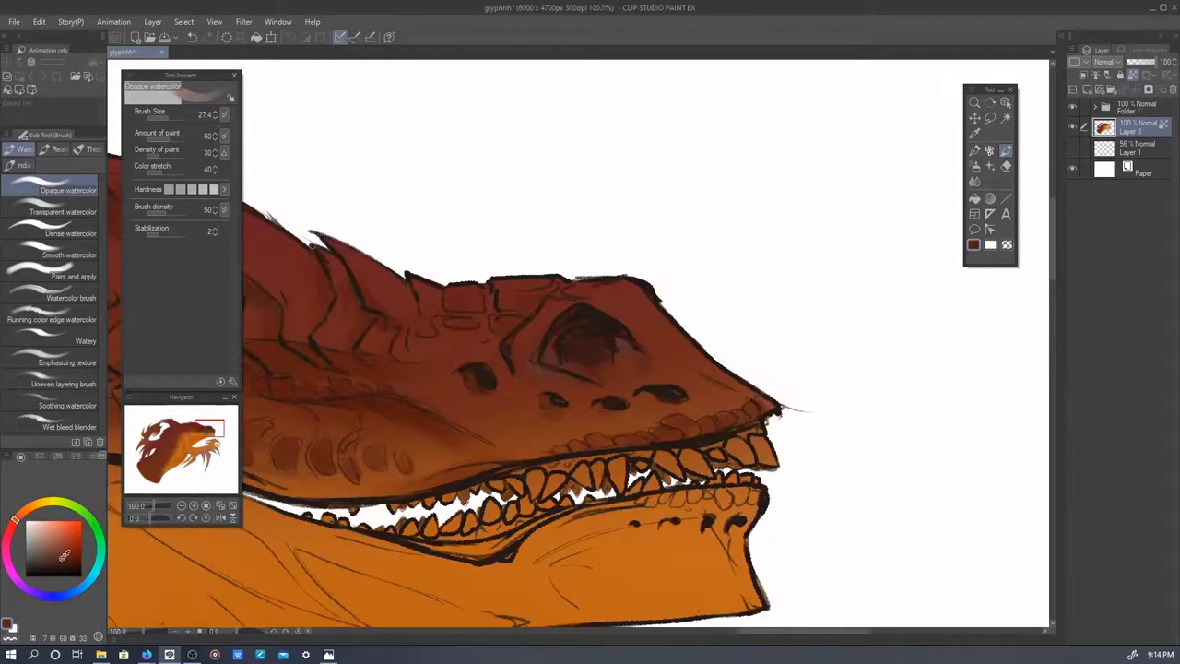
scroll(779, 350, "down", 1)
- Pick a darker orange-brown and shade the throat below the jaw and the neck behind the jaw outline
left_click(642, 397, "alt")
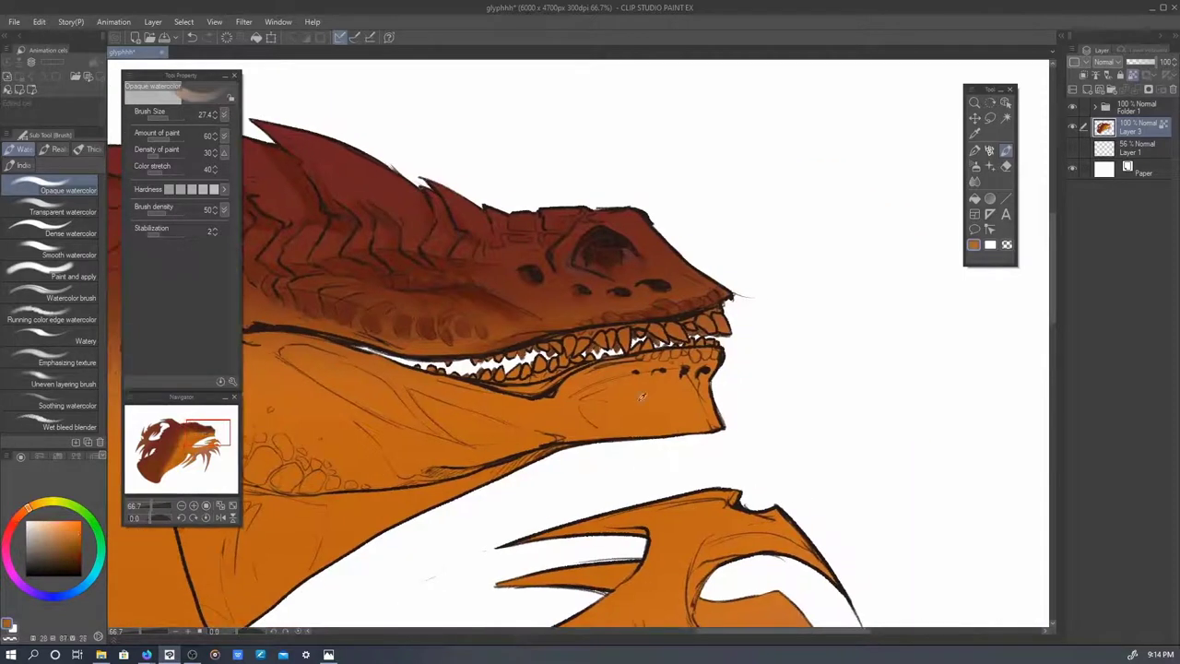
left_click(73, 534)
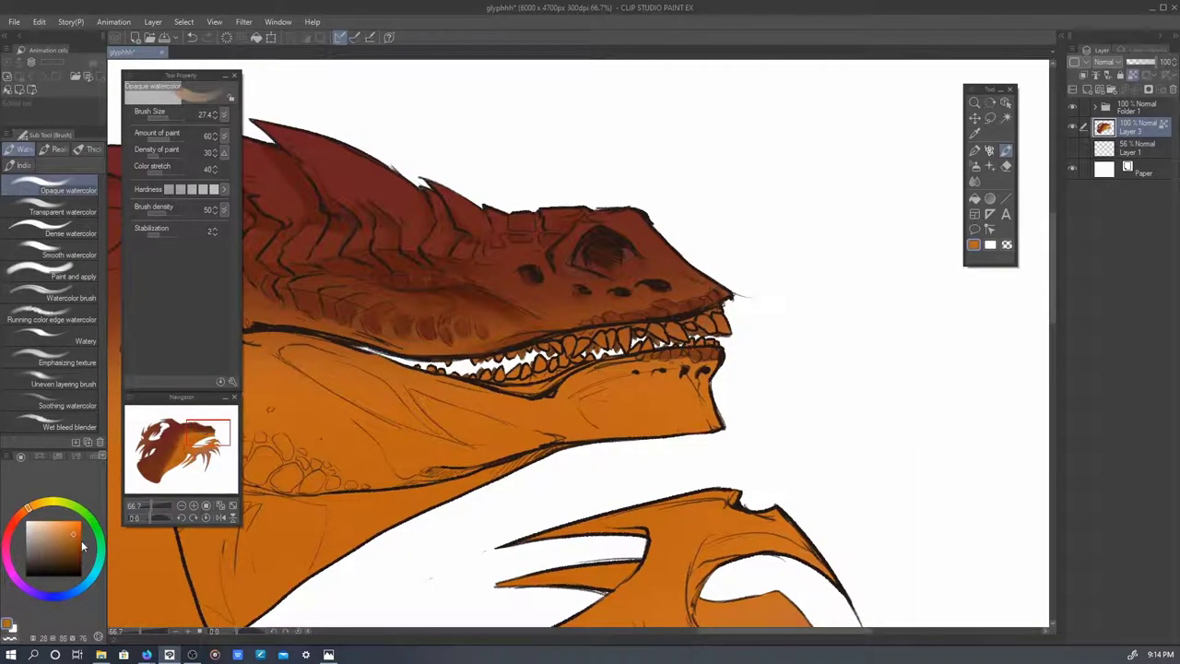
left_click(55, 232)
left_click_drag(489, 442, 746, 390)
left_click_drag(719, 429, 470, 460)
left_click_drag(617, 484, 396, 534)
left_click_drag(433, 290, 387, 406)
- Shade the cheek hollow and the fold near the corner of the lower jaw with the Opaque watercolor brush
key("bracketleft")
key("bracketleft")
key("bracketleft")
key("bracketleft")
mouse_move(470, 284)
left_mouse_down()
mouse_move(599, 309)
mouse_move(627, 337)
left_mouse_up()
left_click(56, 190)
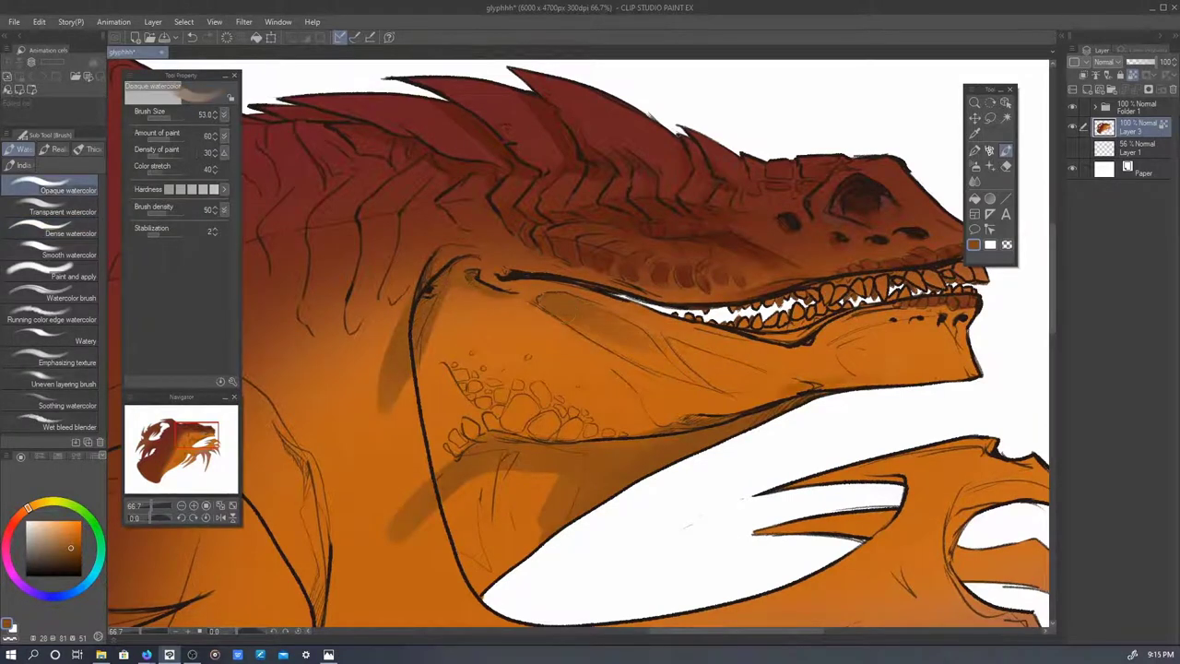
left_click_drag(811, 355, 701, 399)
left_click_drag(811, 381, 748, 398)
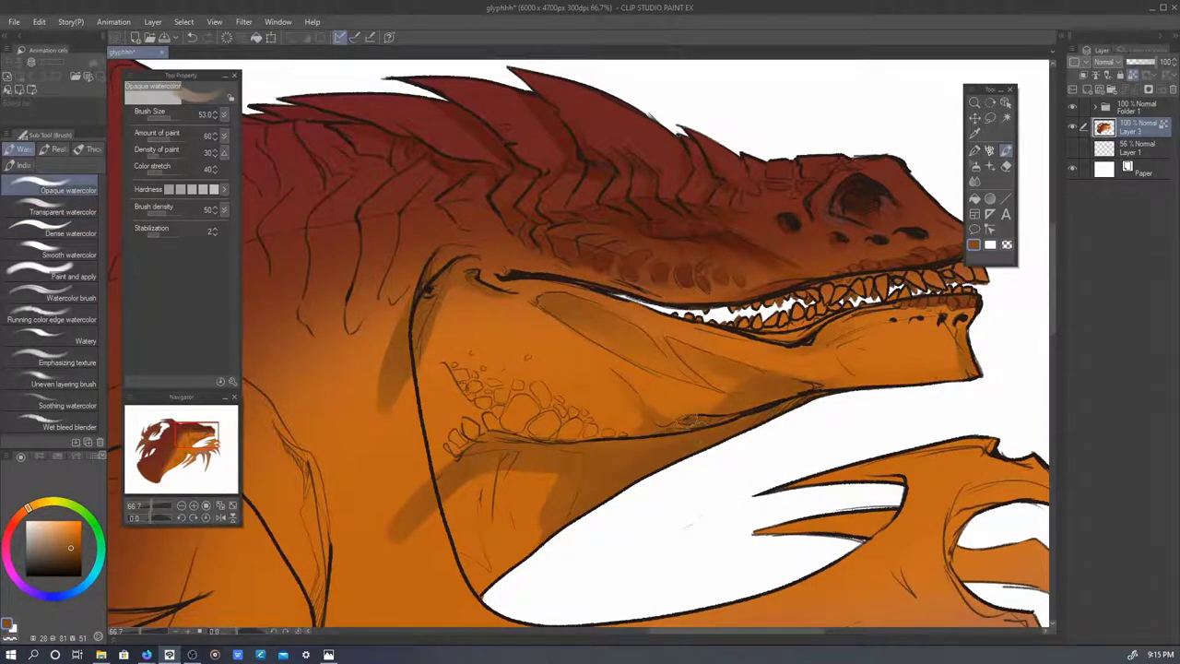
- Shade the cheek edge and the individual scales along the dragon's underside with orange-brown
mouse_move(645, 425)
left_mouse_down()
mouse_move(540, 433)
mouse_move(419, 387)
left_mouse_up()
mouse_move(433, 286)
left_mouse_down()
mouse_move(456, 411)
mouse_move(535, 562)
mouse_move(433, 456)
mouse_move(627, 332)
mouse_move(636, 460)
mouse_move(792, 249)
left_mouse_up()
mouse_move(627, 383)
left_mouse_down()
mouse_move(553, 451)
mouse_move(412, 534)
left_mouse_up()
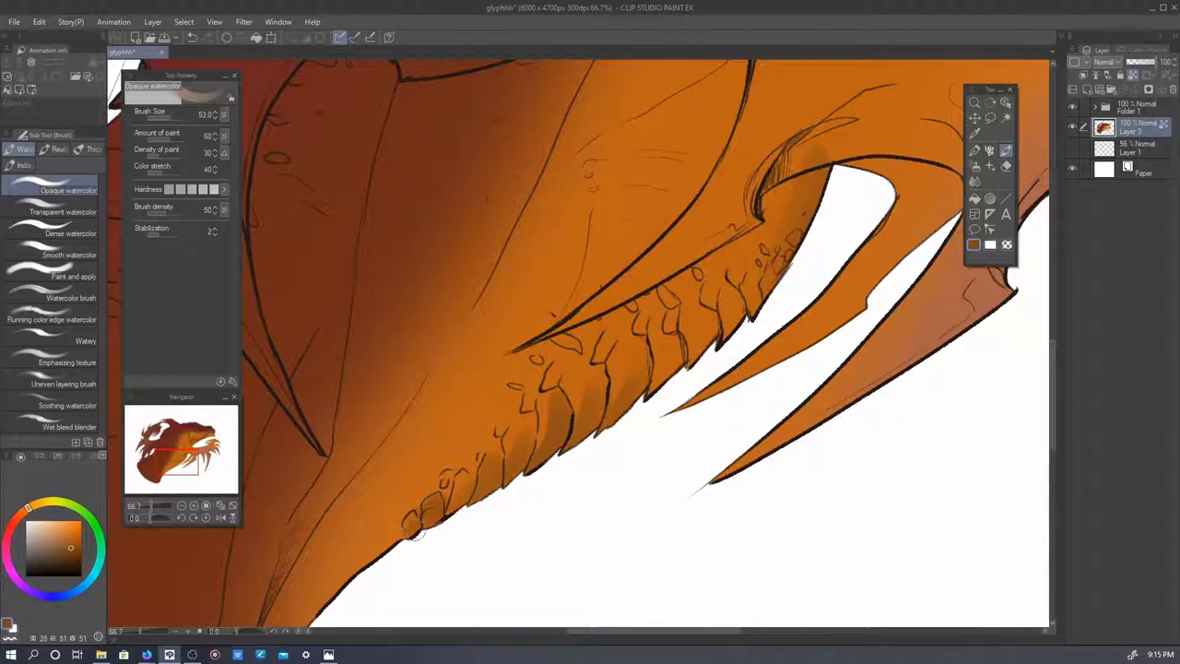
left_click_drag(585, 364, 608, 411)
mouse_move(677, 337)
left_mouse_down()
mouse_move(636, 387)
mouse_move(599, 355)
left_mouse_up()
left_click_drag(718, 291, 691, 365)
left_click_drag(770, 258, 723, 332)
- Shade the smooth strip of the underside below the scales with a darker orange-brown
mouse_move(580, 249)
left_mouse_down()
mouse_move(558, 314)
mouse_move(571, 350)
mouse_move(525, 590)
left_mouse_up()
left_click_drag(599, 221, 555, 327)
left_click_drag(644, 230, 604, 271)
left_click_drag(655, 581, 609, 184)
left_click_drag(569, 360, 498, 465)
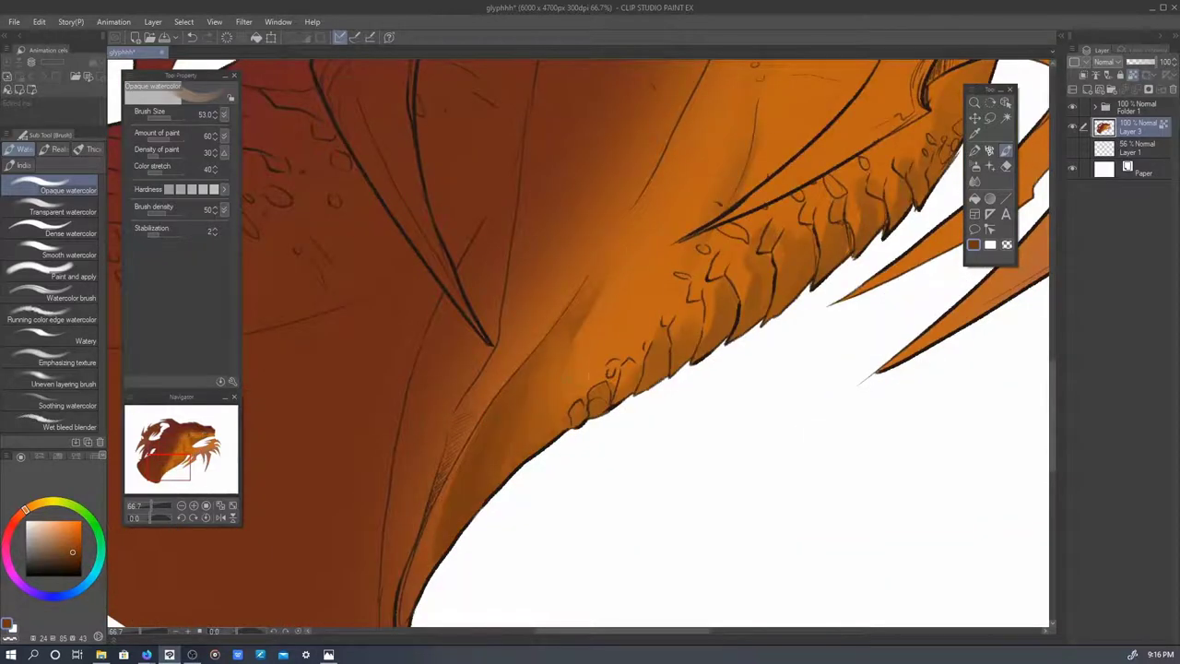
- Shade the lower body below its contour line with broad dark brown Opaque watercolor strokes at brush size 168.2
left_click_drag(641, 322, 668, 355)
left_click_drag(559, 517, 743, 360)
mouse_move(631, 332)
left_mouse_down()
mouse_move(603, 493)
mouse_move(620, 346)
mouse_move(581, 497)
mouse_move(728, 166)
left_mouse_up()
left_click_drag(642, 174, 808, 350)
left_click_drag(391, 365, 501, 383)
left_click_drag(360, 378, 738, 304)
mouse_move(332, 461)
left_mouse_down()
mouse_move(672, 329)
mouse_move(616, 107)
left_mouse_up()
mouse_move(645, 277)
left_mouse_down()
mouse_move(580, 418)
mouse_move(611, 231)
left_mouse_up()
left_click_drag(617, 461, 639, 187)
left_click_drag(498, 368, 390, 319)
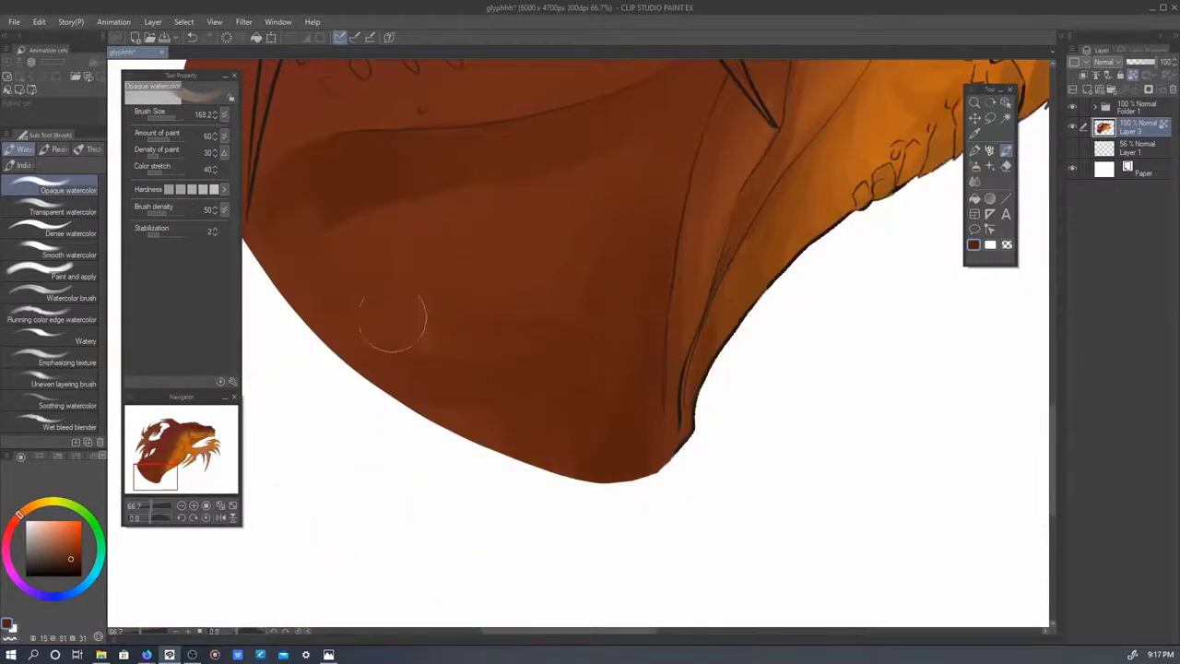
- Paint broad dark brown shadows into the shoulder folds and the neck beside the front frill
scroll(811, 251, "down", 2)
scroll(811, 251, "down", 4)
mouse_move(645, 219)
left_mouse_down()
mouse_move(596, 264)
mouse_move(576, 392)
mouse_move(585, 406)
left_mouse_up()
mouse_move(467, 396)
left_mouse_down()
mouse_move(573, 336)
mouse_move(601, 452)
mouse_move(671, 297)
left_mouse_up()
scroll(443, 399, "up", 2)
left_click(514, 315, "alt")
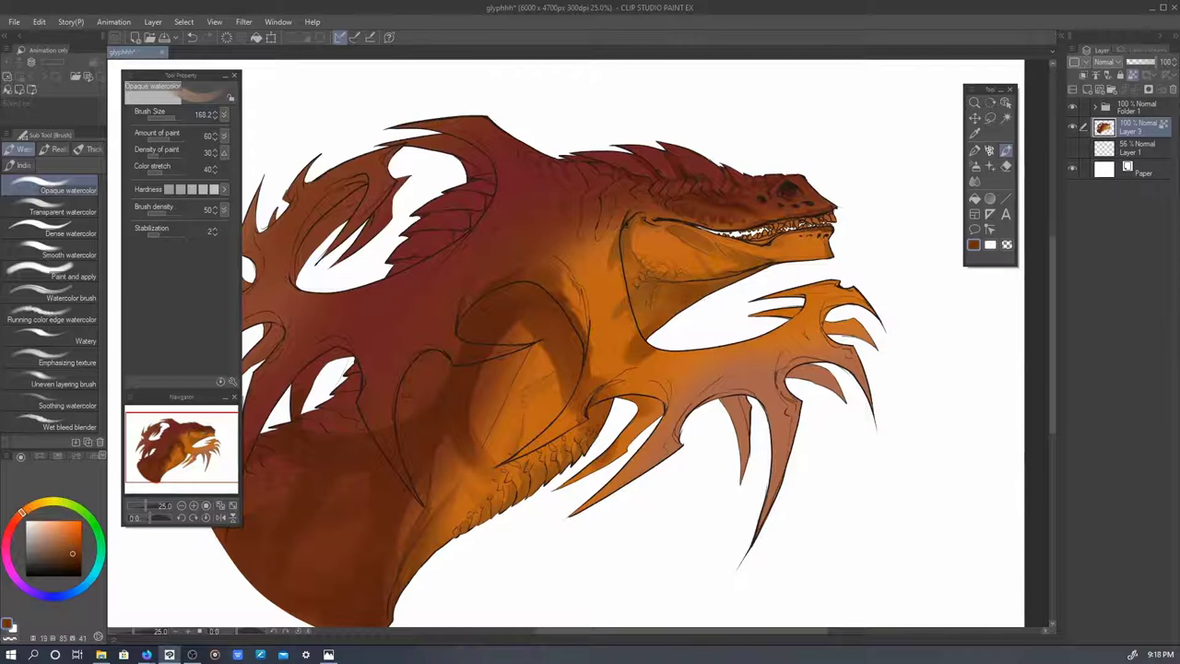
- Shade the throat beneath the jawline with brown and reddish-brown Opaque watercolor, sampling the colours from the painted skin
key("period")
key("period")
scroll(778, 264, "up", 2)
left_click_drag(590, 341, 572, 413)
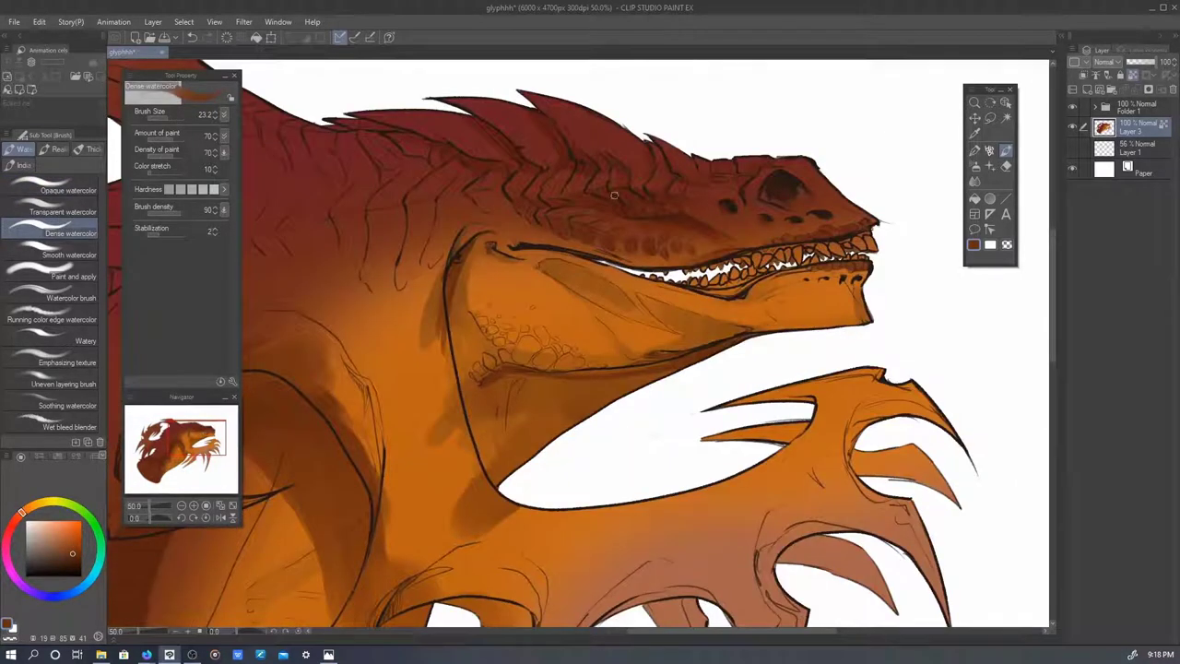
key("comma")
key("comma")
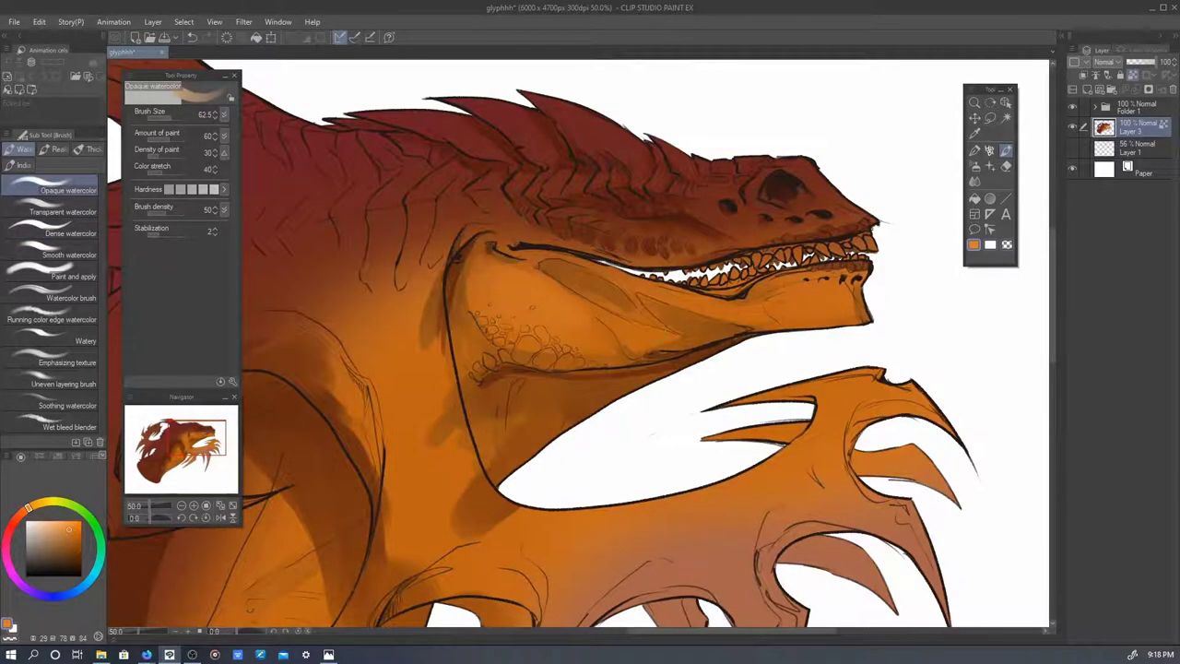
left_click_drag(759, 315, 723, 378)
left_click(722, 379, "alt")
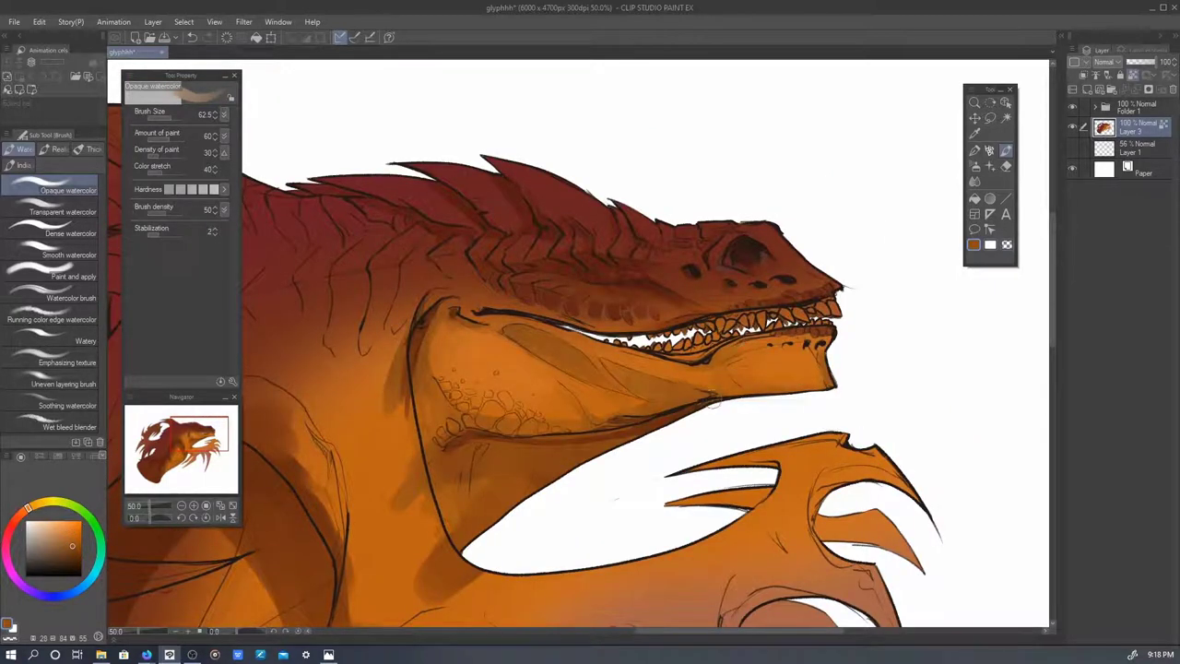
left_click(617, 433, "alt")
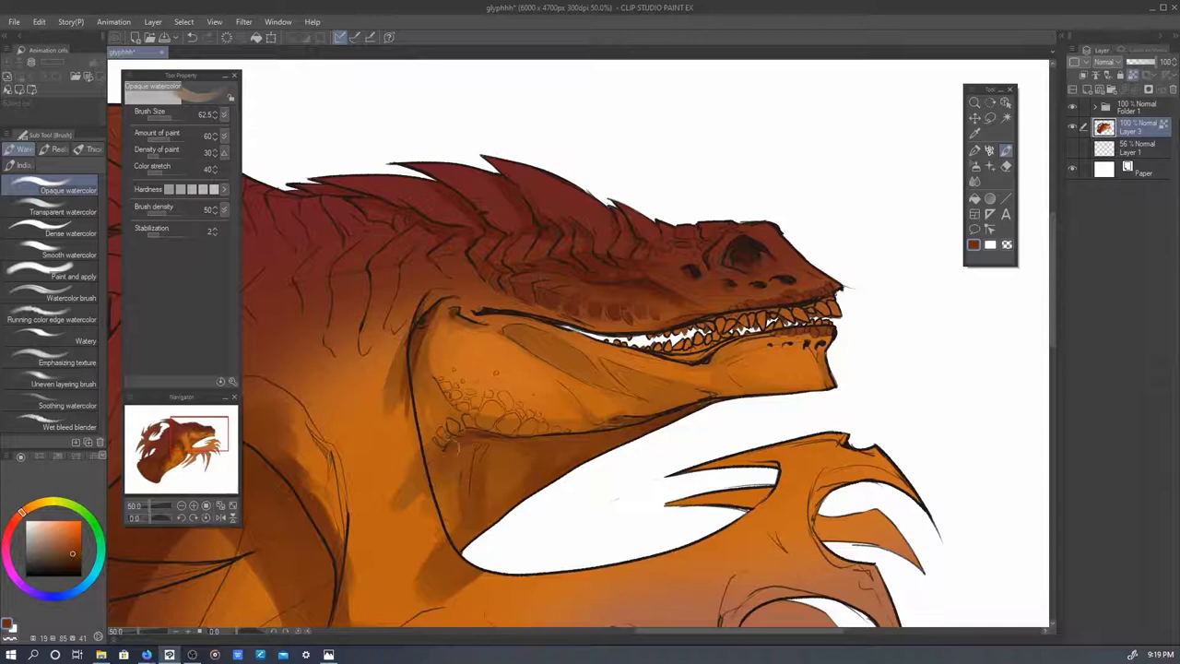
- Deepen the neck shadows beside the front frill and along the outer edge of the underside scales with dark brown
left_click_drag(319, 597, 475, 395)
mouse_move(438, 268)
left_mouse_down()
mouse_move(394, 251)
mouse_move(401, 368)
mouse_move(383, 405)
left_mouse_up()
mouse_move(383, 406)
left_mouse_down()
mouse_move(538, 291)
mouse_move(309, 489)
left_mouse_up()
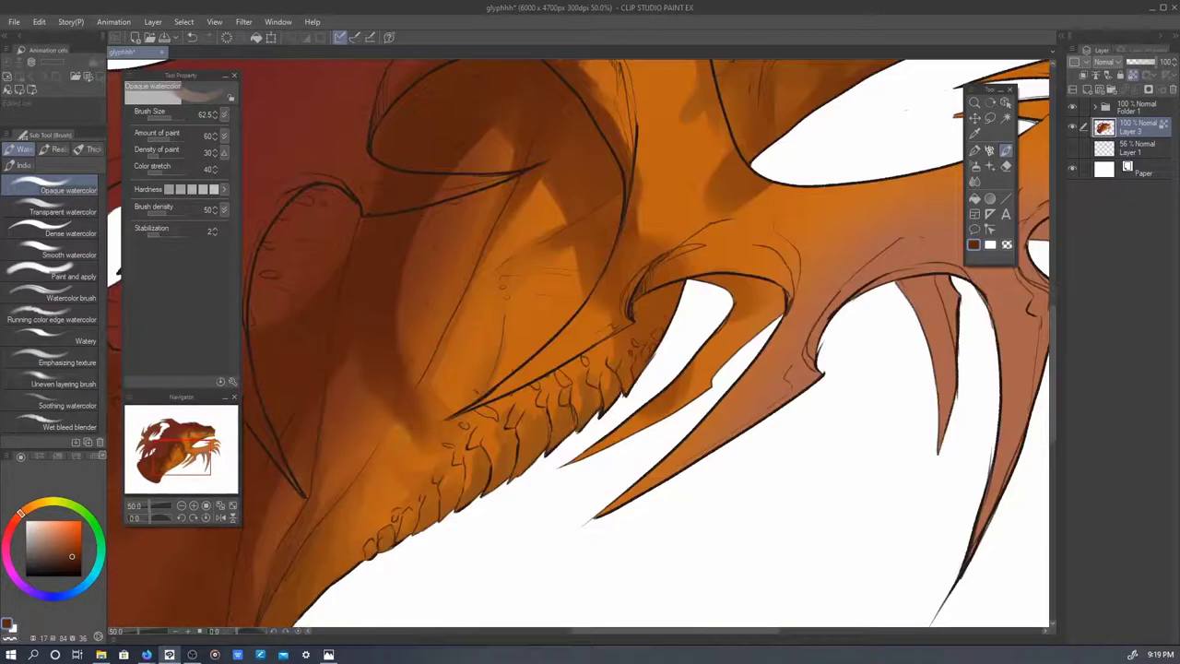
mouse_move(603, 203)
left_mouse_down()
mouse_move(650, 387)
mouse_move(595, 398)
left_mouse_up()
mouse_move(524, 477)
left_mouse_down()
mouse_move(505, 459)
mouse_move(465, 493)
mouse_move(453, 471)
left_mouse_up()
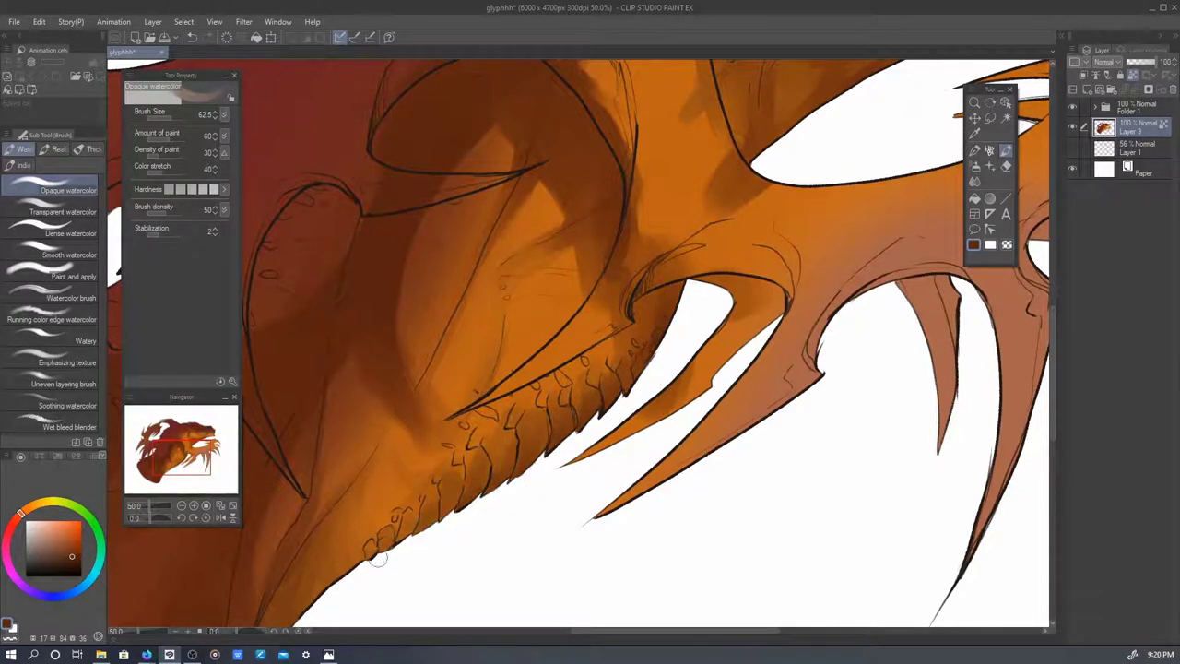
- Paint dark brown details onto the individual underside scales and nearby bumps with Dense watercolor at brush size 23.2
left_click(56, 232)
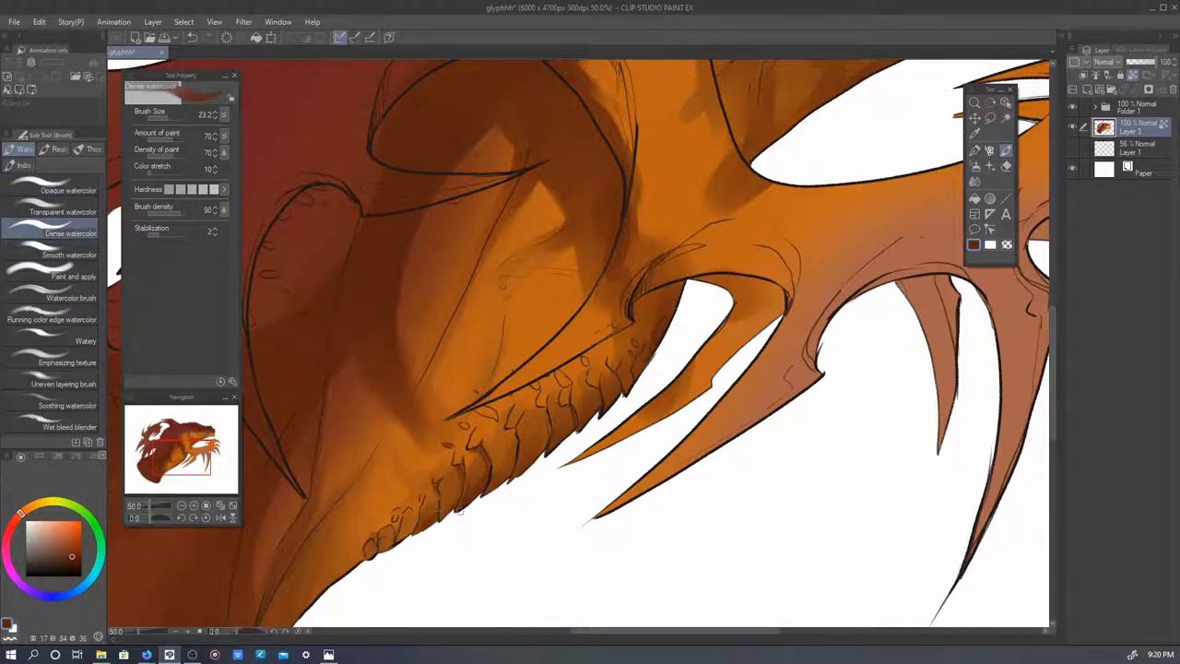
left_click_drag(458, 510, 376, 545)
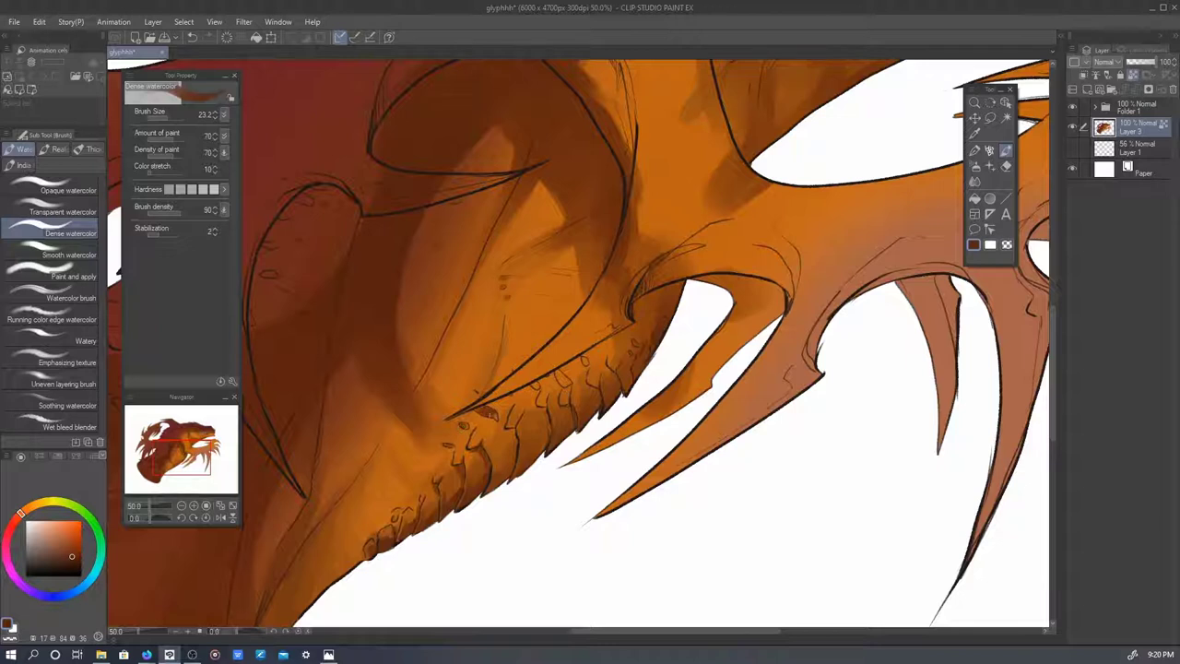
mouse_move(541, 410)
left_mouse_down()
mouse_move(517, 387)
mouse_move(468, 442)
left_mouse_up()
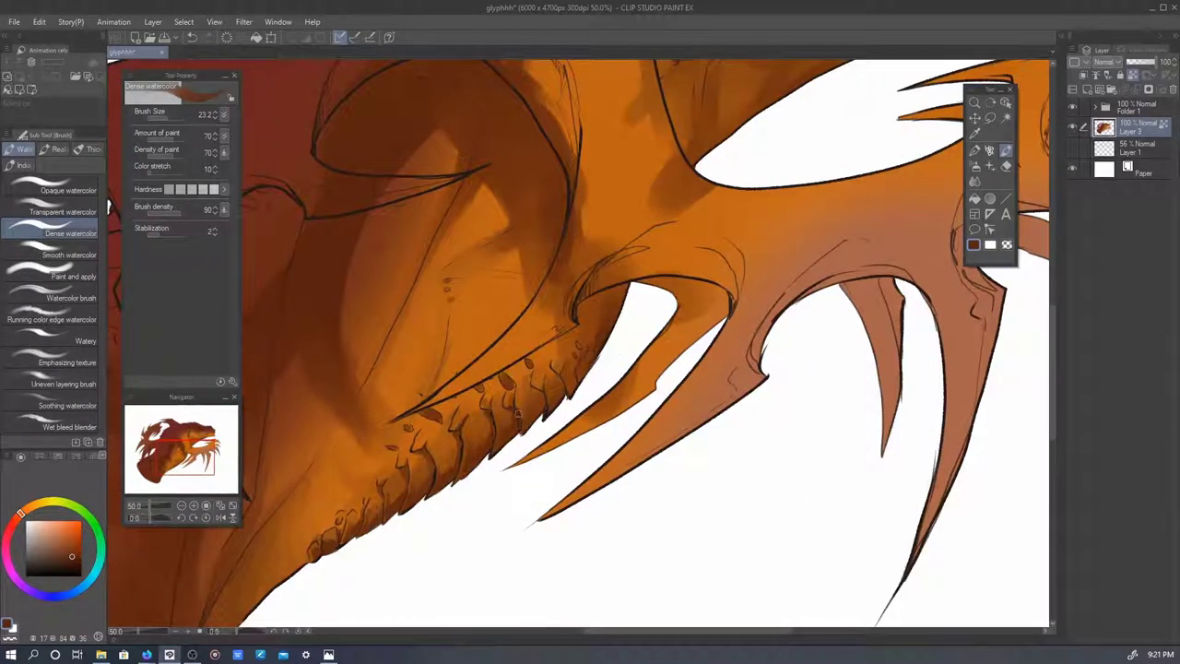
left_click_drag(516, 413, 561, 380)
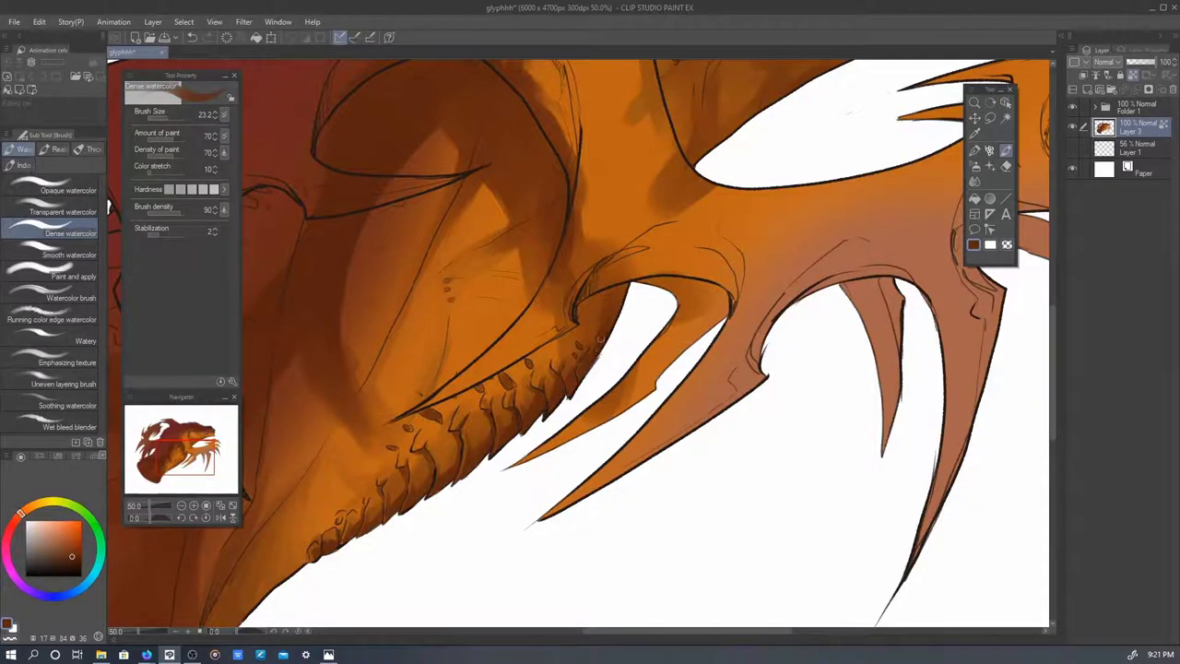
- Shade the lower jaw, chin and jawline in dark brown with Opaque watercolor at brush size 27.4
key("ctrl+0")
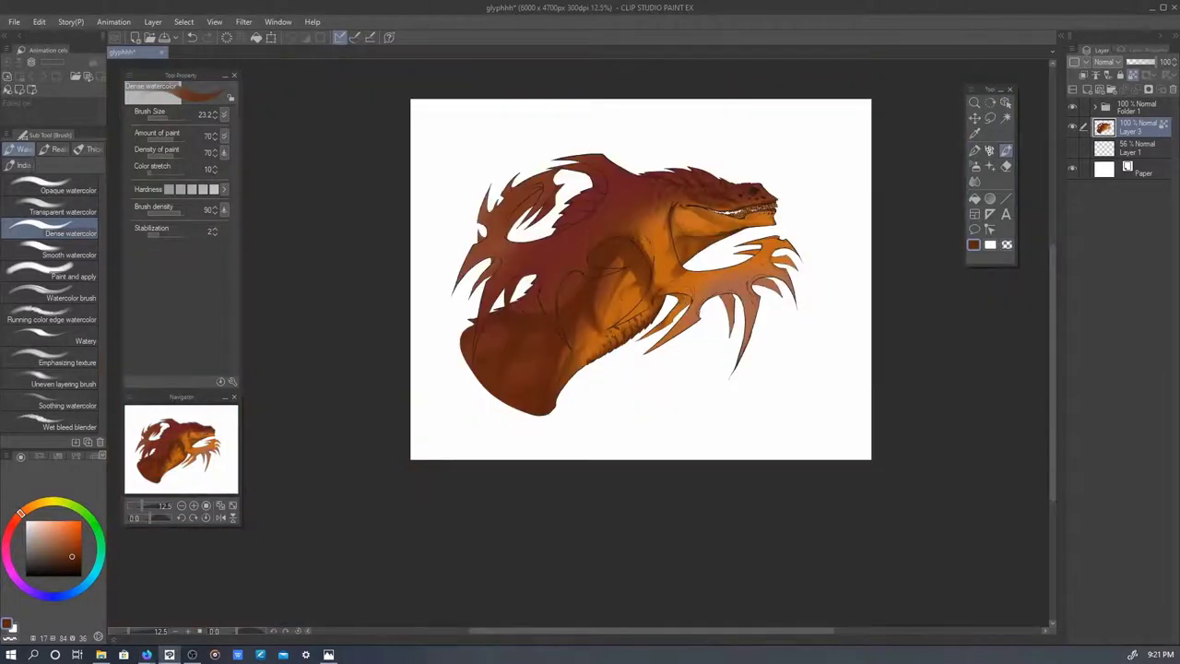
scroll(779, 208, "up", 5)
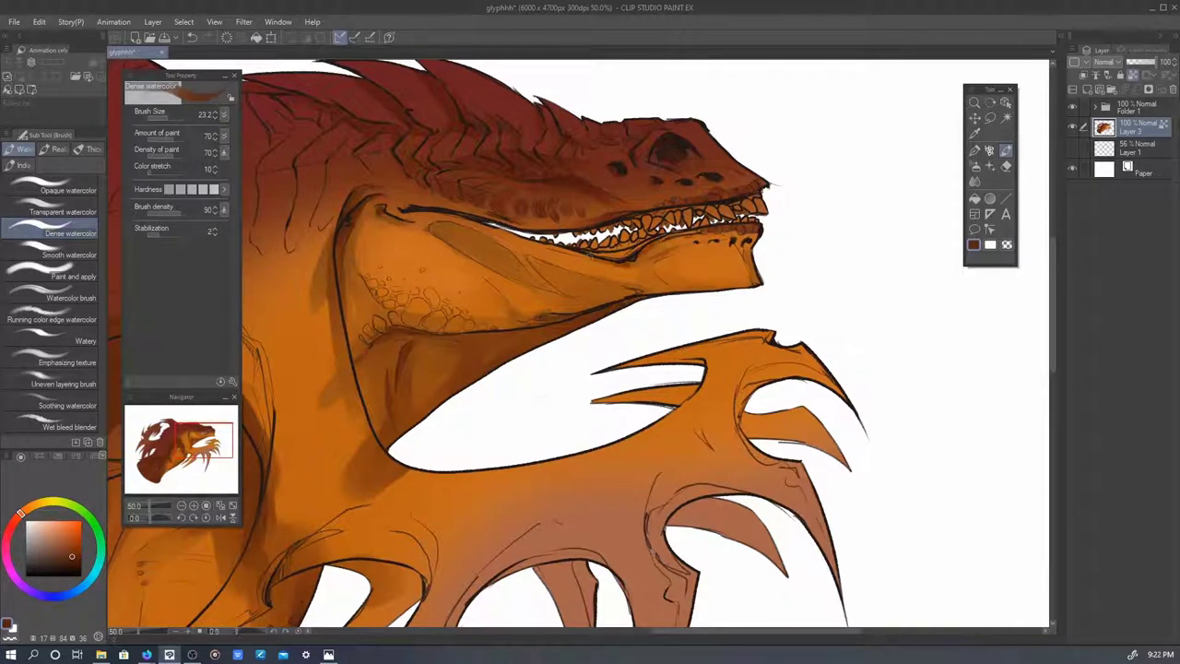
left_click_drag(645, 254, 529, 261)
left_click(55, 189)
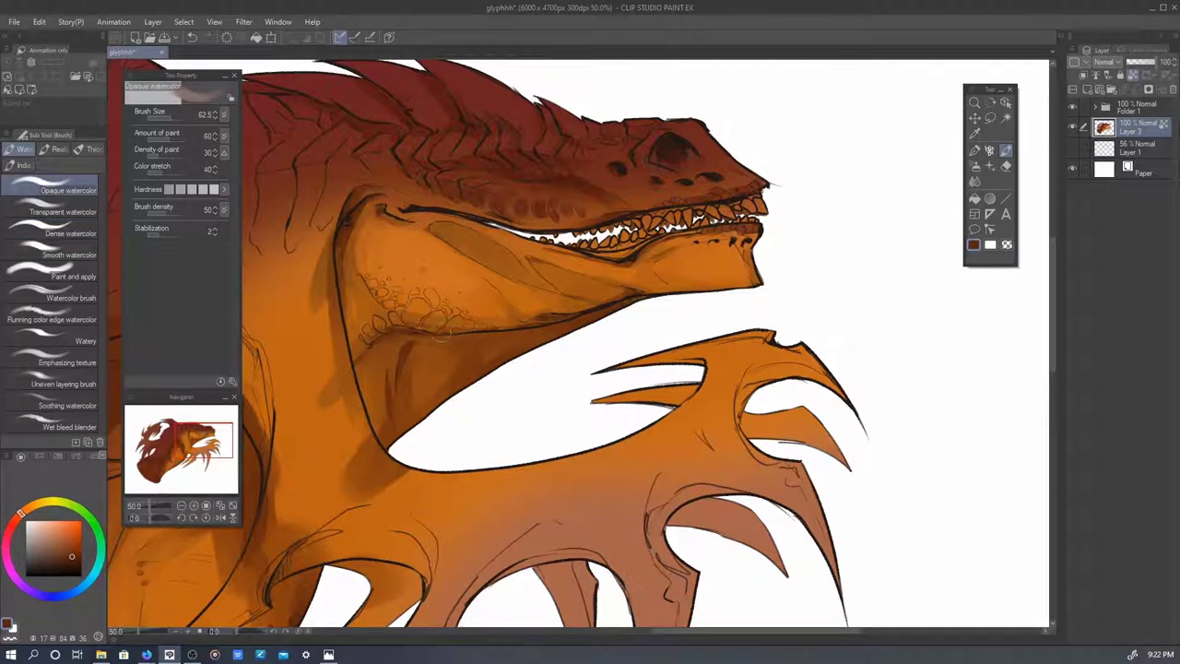
left_click(166, 117)
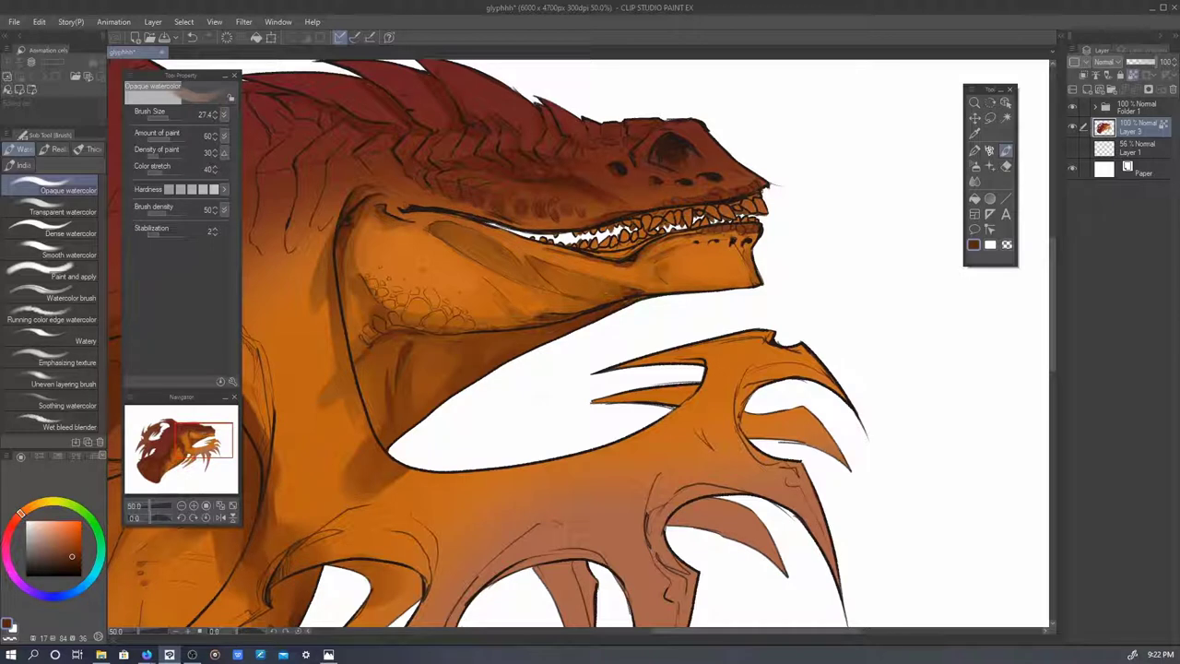
left_click_drag(727, 239, 744, 269)
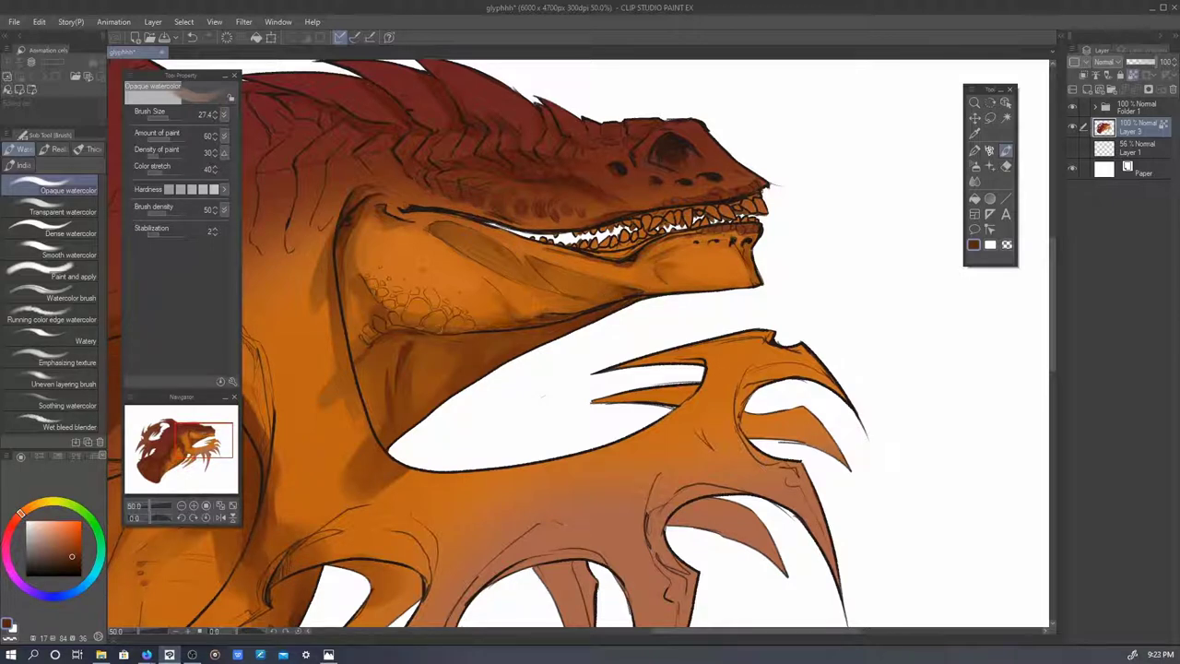
left_click_drag(410, 329, 548, 333)
- Darken the cluster of cheek scales with brown Opaque watercolor, using brush size 32.3 for large scales and 14.1 for small ones
left_click(51, 228)
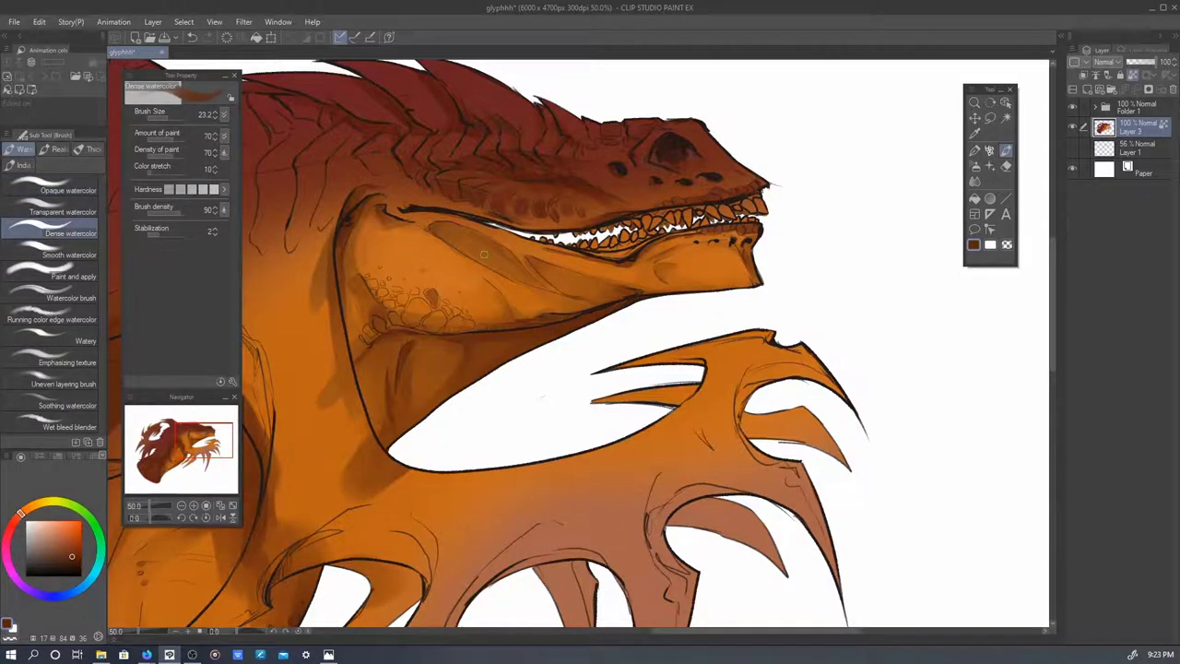
left_click(51, 189)
scroll(433, 300, "up", 1)
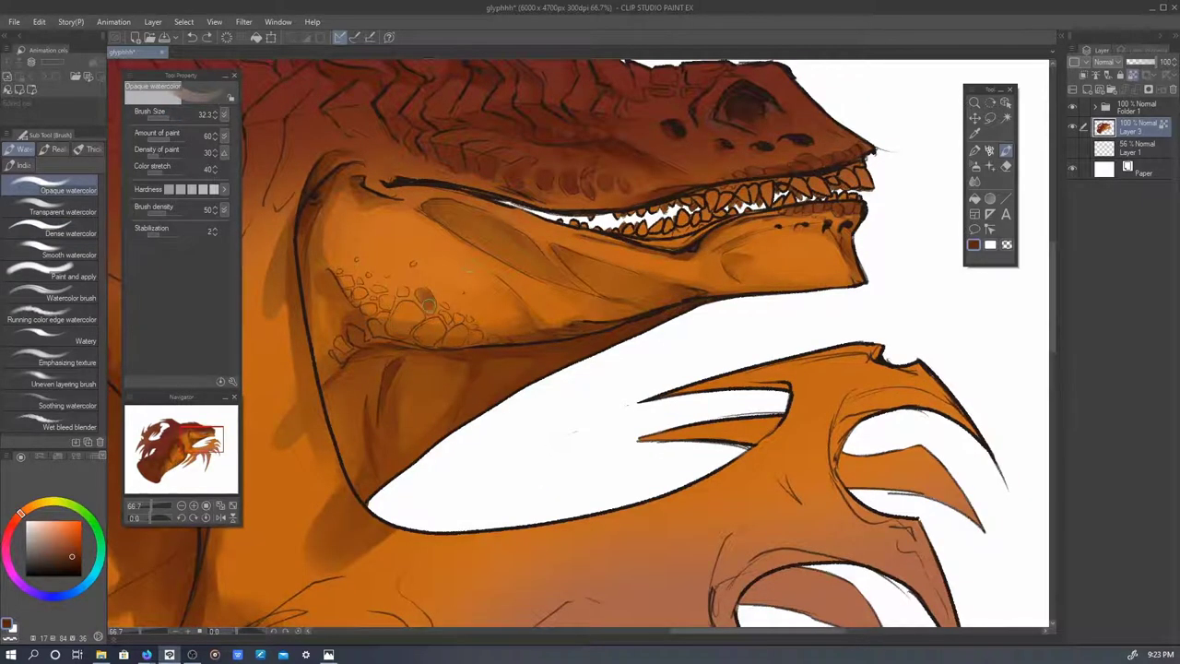
mouse_move(426, 303)
left_mouse_down()
mouse_move(401, 322)
mouse_move(410, 330)
mouse_move(341, 348)
left_mouse_up()
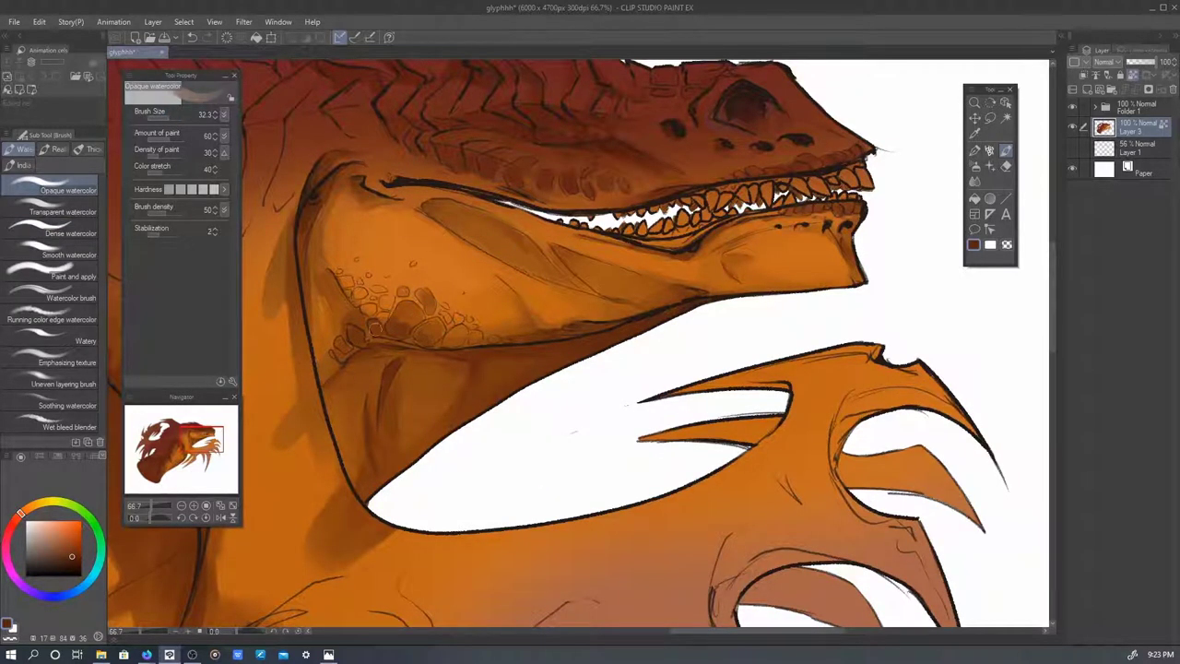
left_click_drag(416, 338, 480, 333)
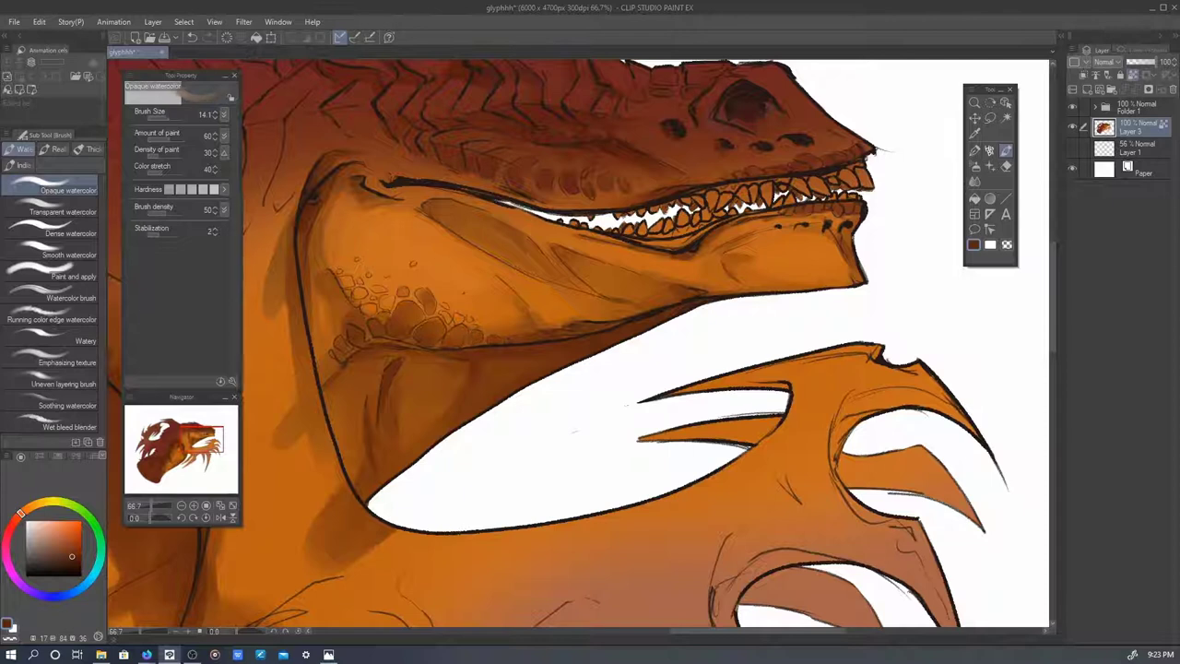
key("bracketleft")
key("bracketleft")
key("bracketleft")
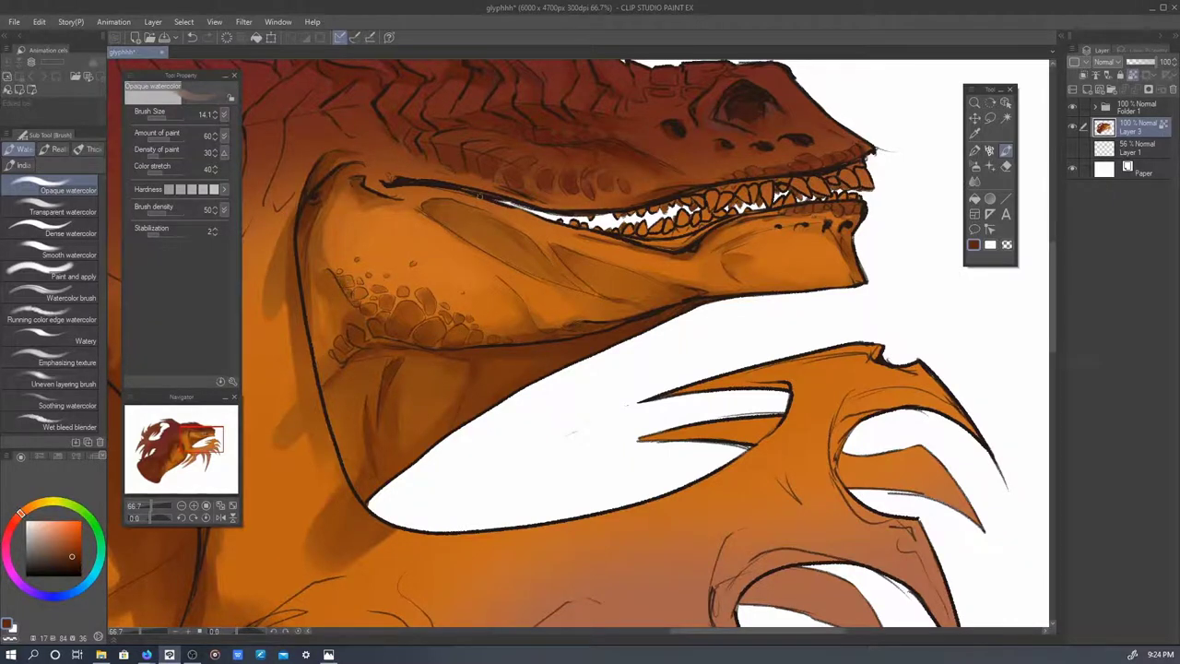
- Shade the jaw muscle and the skin above the shoulder fold, and dot small neck spots with Dense watercolor at size 23.2
key("ctrl+minus")
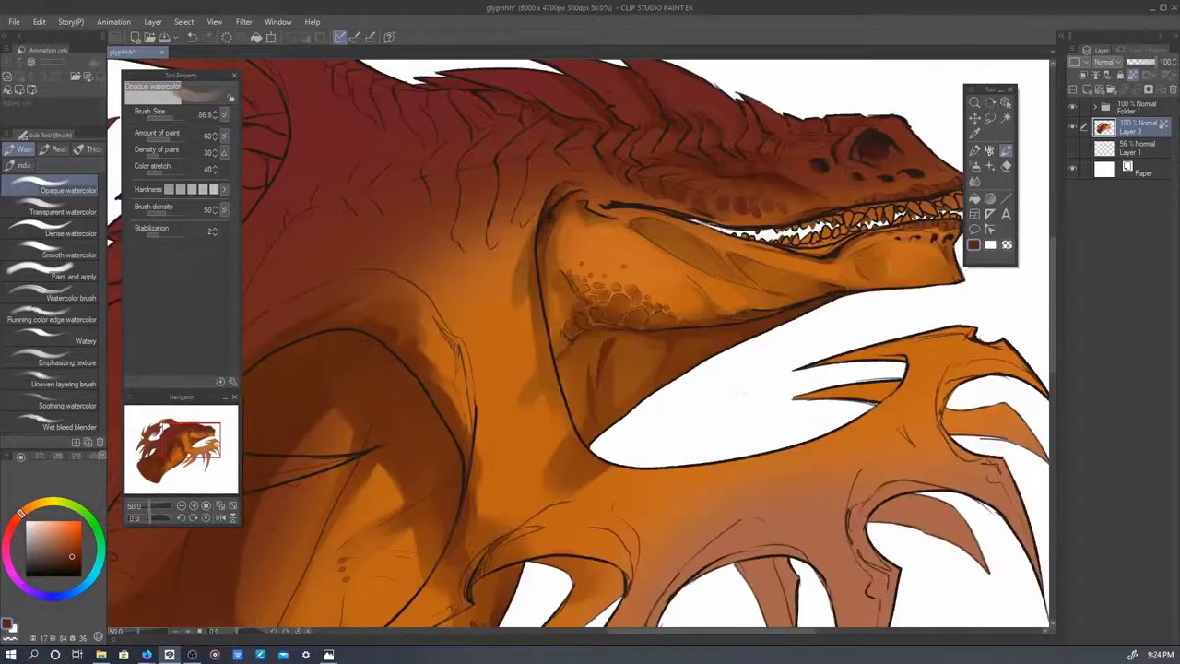
mouse_move(708, 272)
left_mouse_down()
mouse_move(761, 308)
mouse_move(818, 305)
mouse_move(755, 293)
left_mouse_up()
left_click_drag(276, 387, 441, 314)
left_click(62, 233)
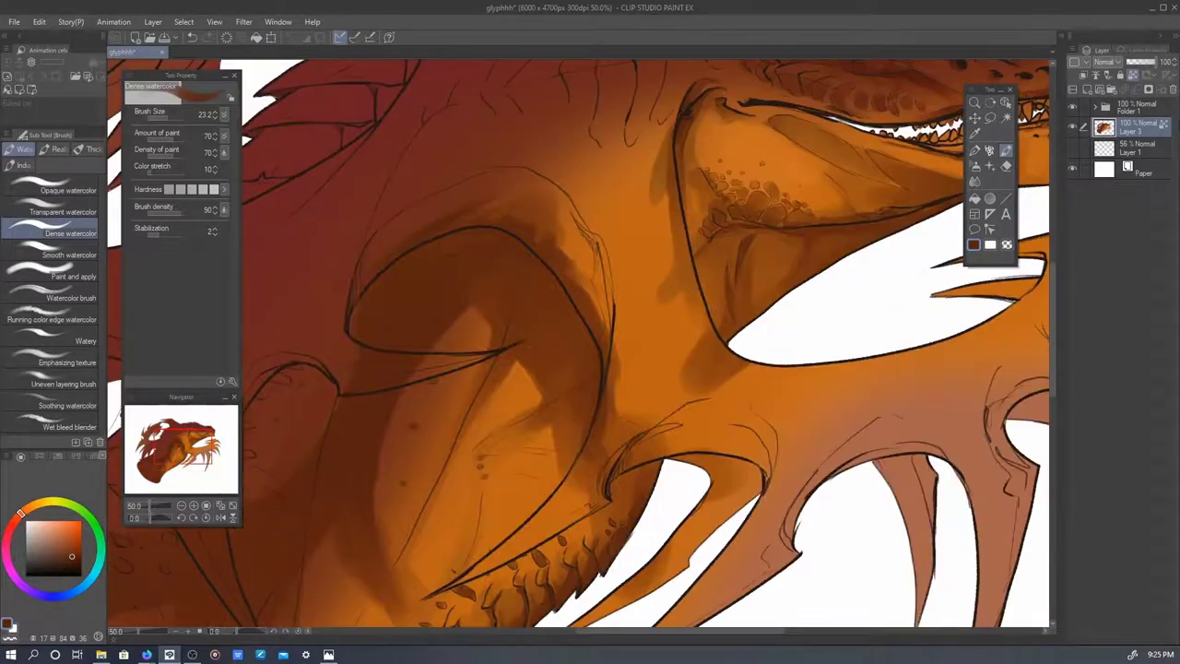
- Shade the lower body around the tip of the long frill spike with dark brown Opaque watercolor
scroll(476, 229, "down", 5)
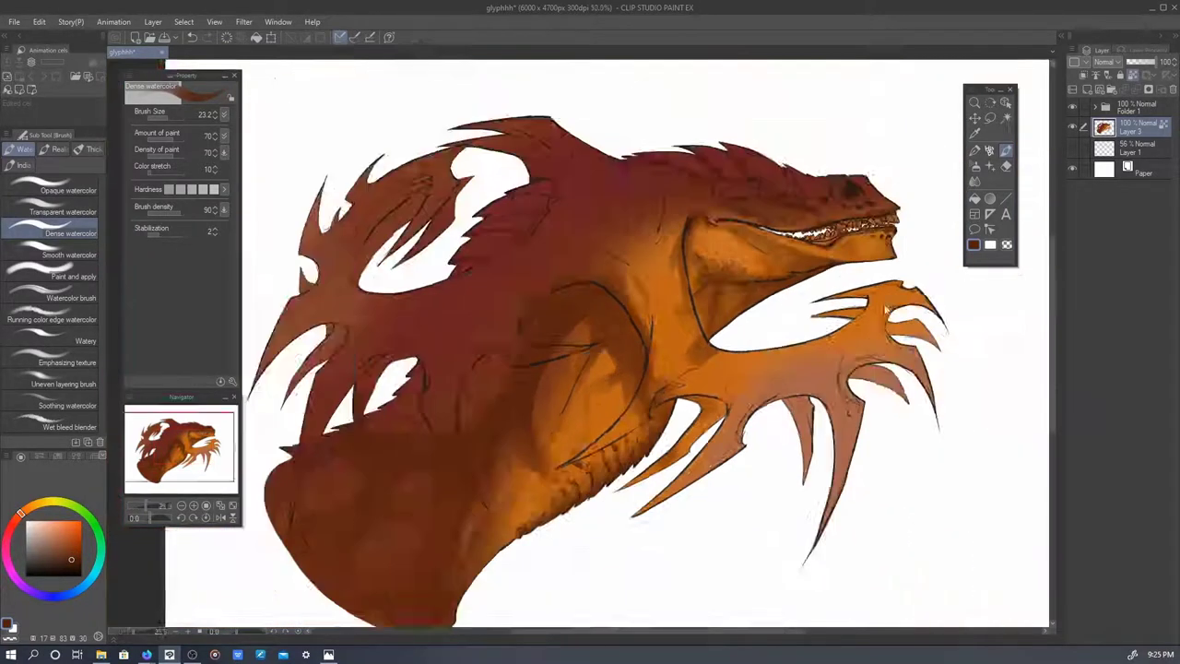
scroll(516, 443, "up", 3)
left_click(63, 190)
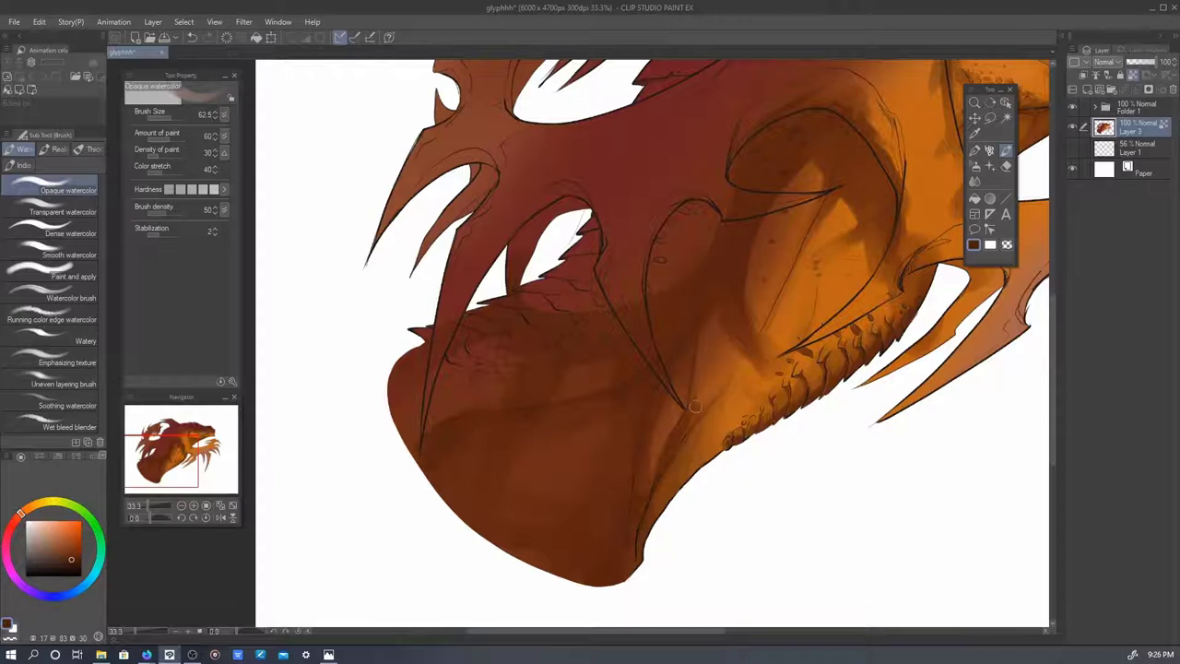
left_click_drag(700, 424, 708, 383)
left_click(678, 337, "alt")
- Paint dark red-brown scale marks across the dragon's lower back with Dense watercolor, enlarging the brush to size 32.3
key("period")
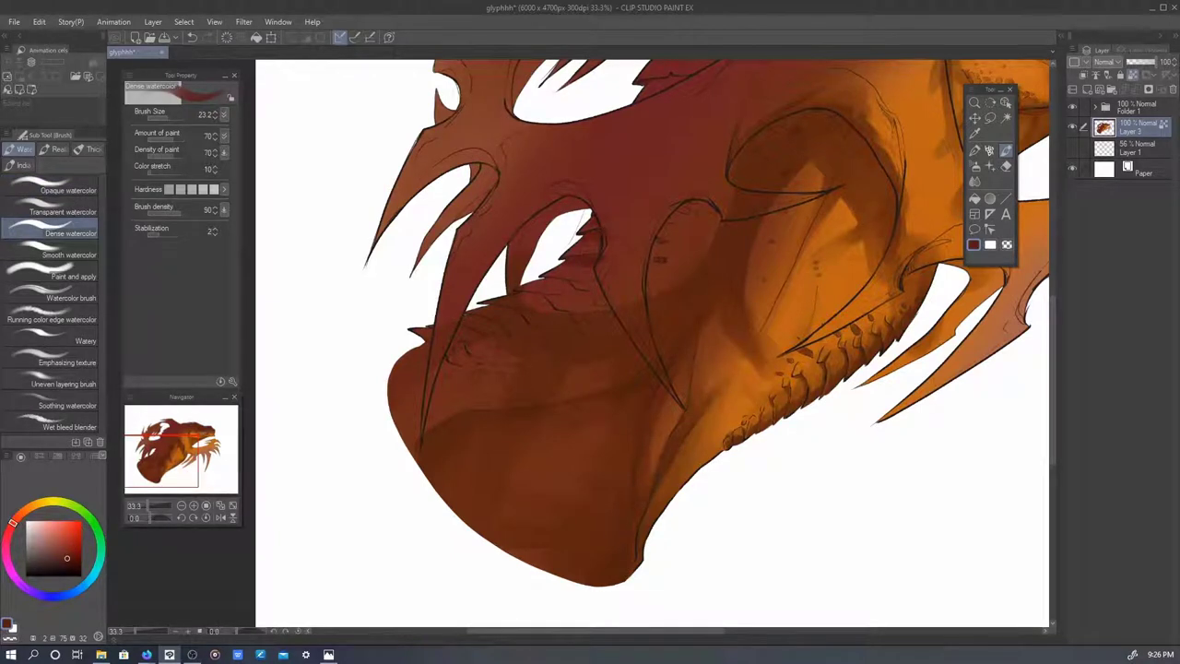
left_click_drag(515, 339, 528, 292)
left_click(74, 558)
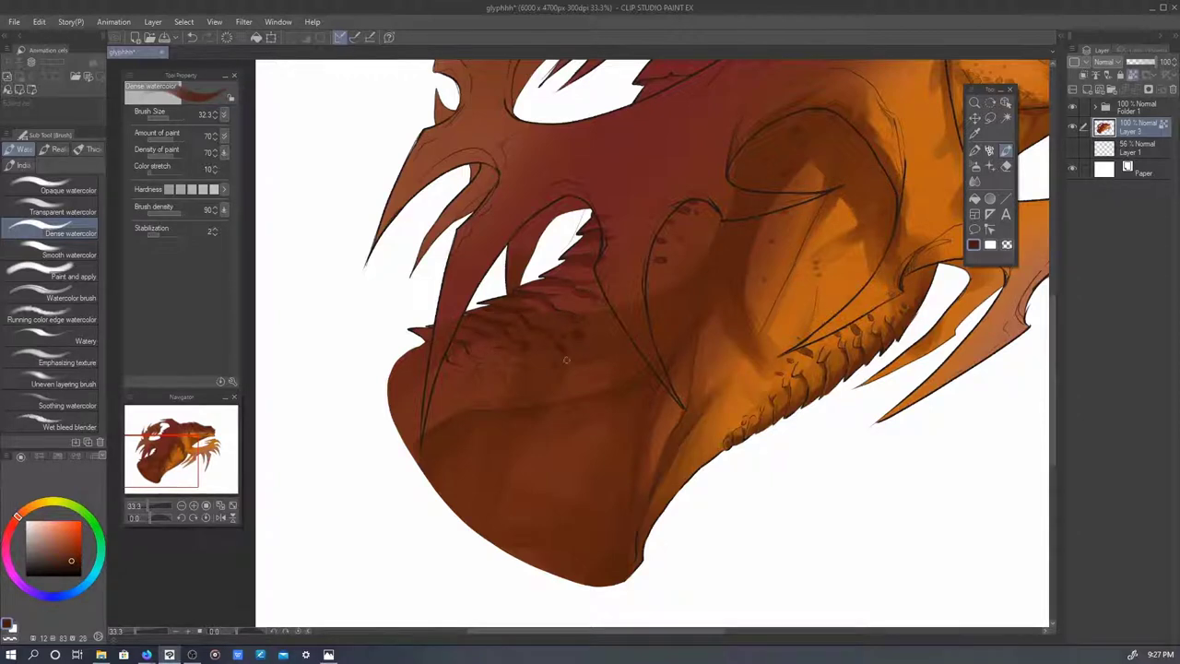
left_click(477, 359, "alt")
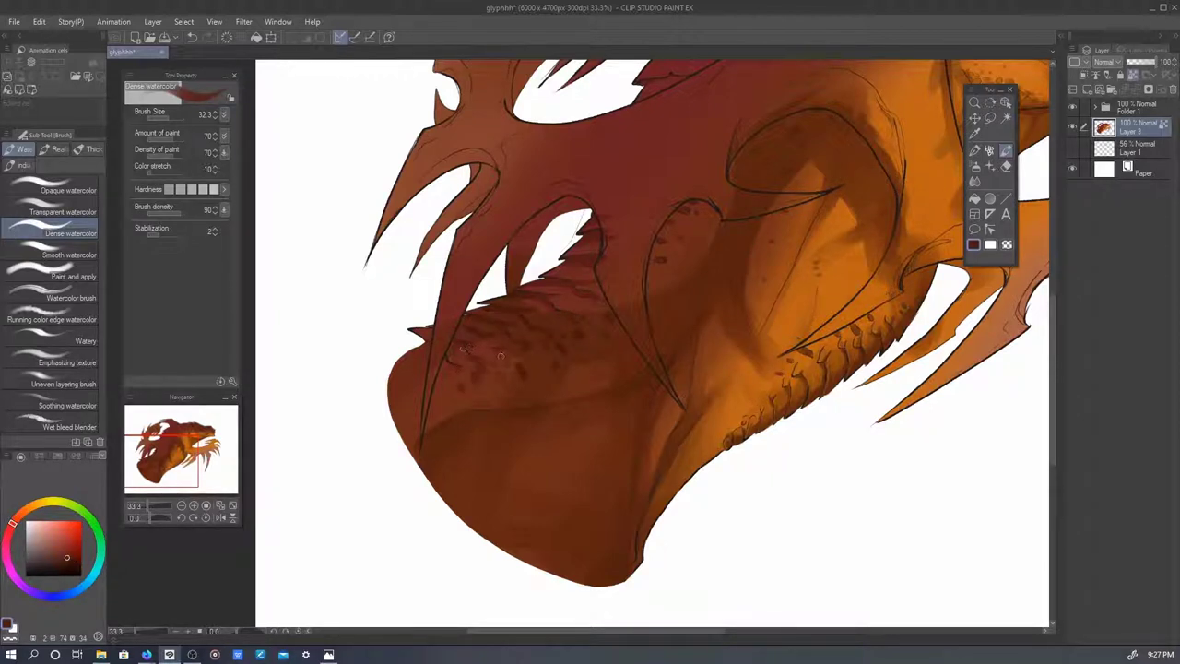
- Darken the back ridge spikes and the scales behind the rear frill with dark red Dense watercolor at brush size 32.3
scroll(728, 277, "up", 3)
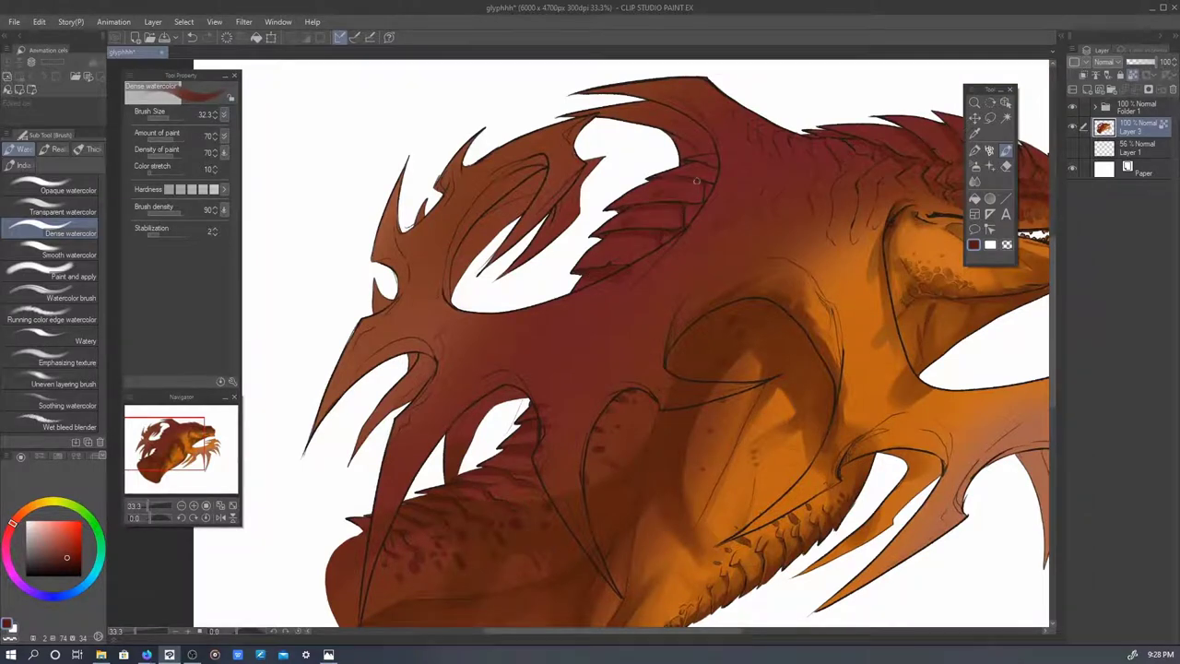
key("ctrl+plus")
scroll(600, 429, "down", 3)
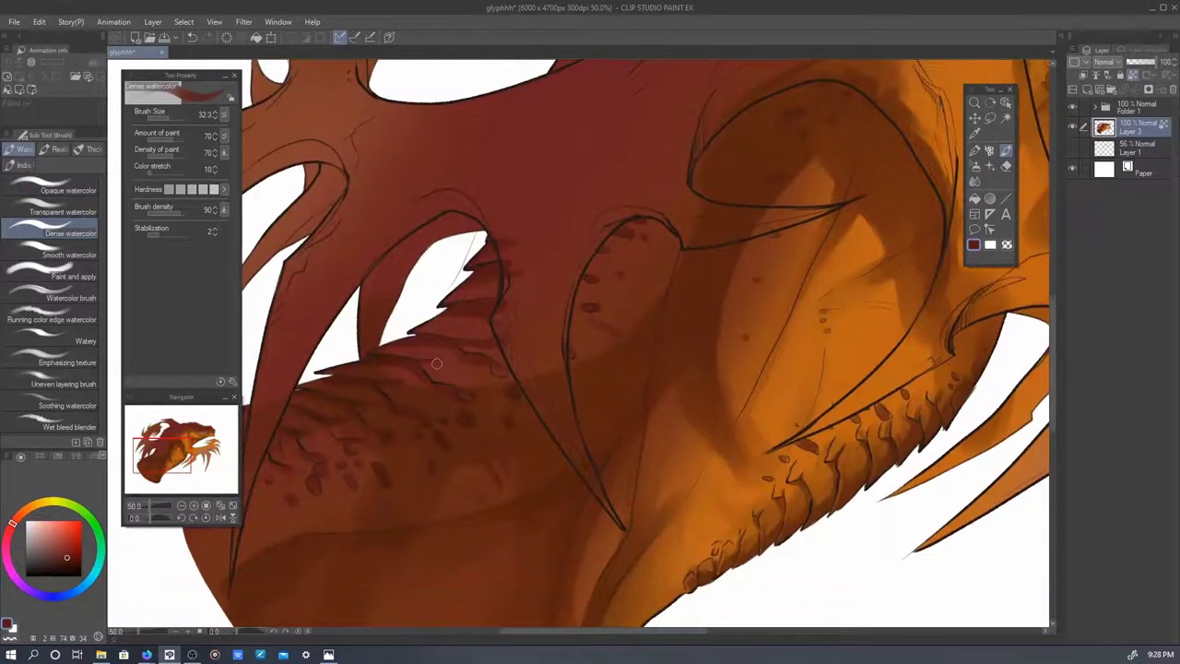
left_click(486, 318, "alt")
left_click_drag(584, 245, 540, 317)
scroll(540, 317, "down", 2)
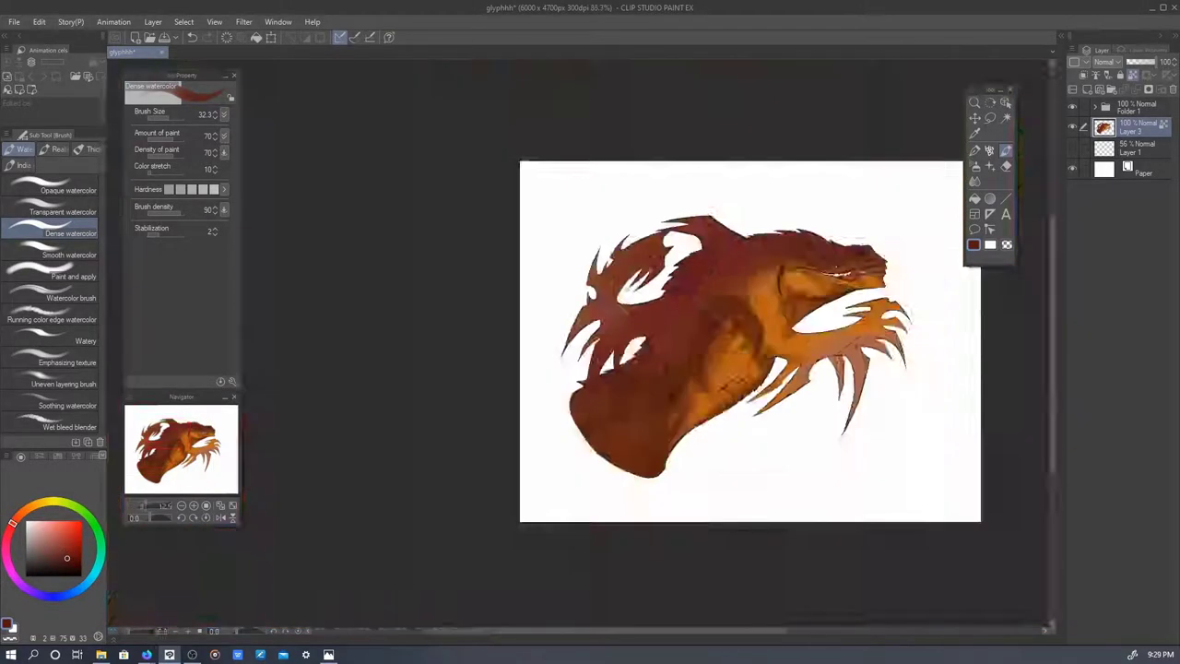
- Flip the canvas view horizontally and add a new layer clipped above the dragon's colour layer for the mouth
scroll(751, 341, "up", 3)
scroll(750, 341, "down", 3)
scroll(750, 341, "up", 3)
key("h")
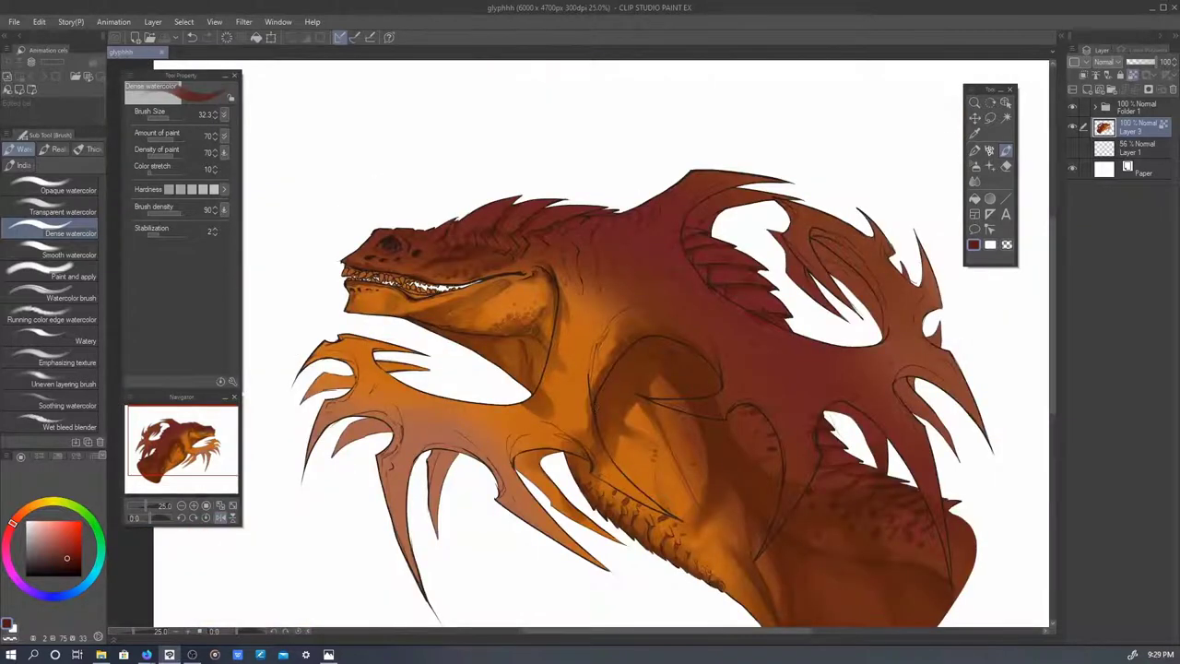
scroll(590, 341, "up", 4)
left_click_drag(461, 231, 645, 461)
key("ctrl+shift+n")
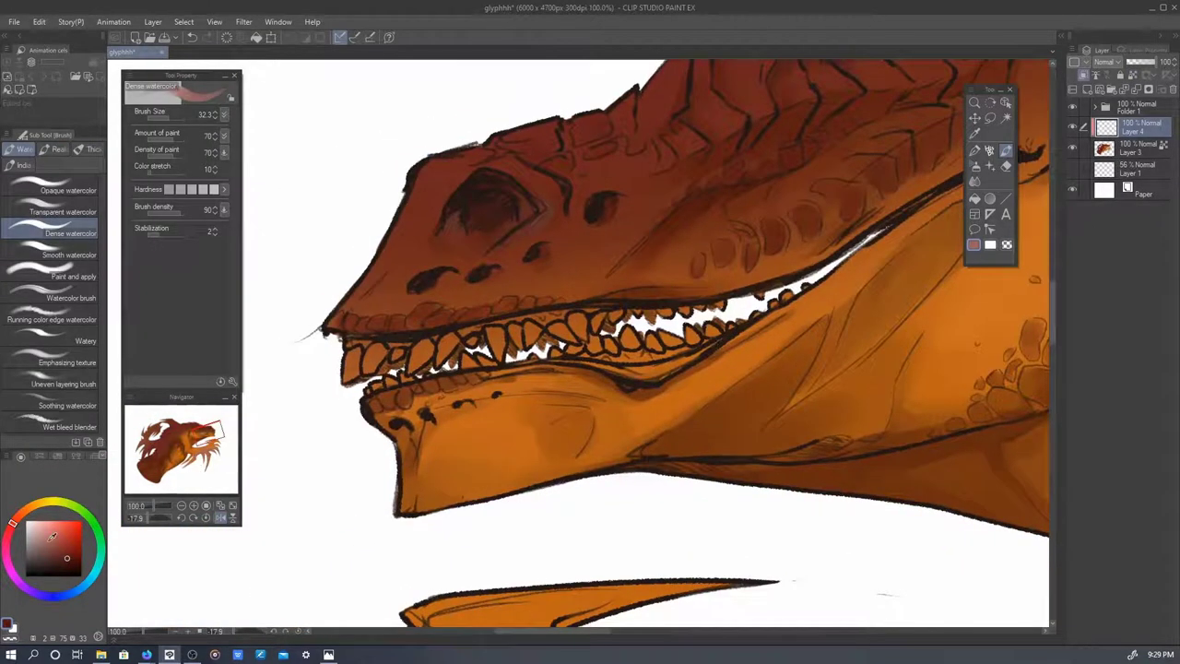
- Mix a muted purple and paint the lower gum near the corner of the mouth with Dense watercolor at size 32.3
left_click(51, 535)
mouse_move(11, 544)
left_mouse_down()
mouse_move(17, 567)
mouse_move(5, 539)
left_mouse_up()
left_click(47, 549)
mouse_move(599, 343)
left_mouse_down()
mouse_move(677, 376)
mouse_move(706, 373)
left_mouse_up()
- Paint the remaining upper and lower gums between the teeth muted purple with Dense watercolor at brush size 32.3
left_click(646, 361, "alt")
left_click_drag(587, 369, 644, 380)
left_click_drag(728, 341, 798, 299)
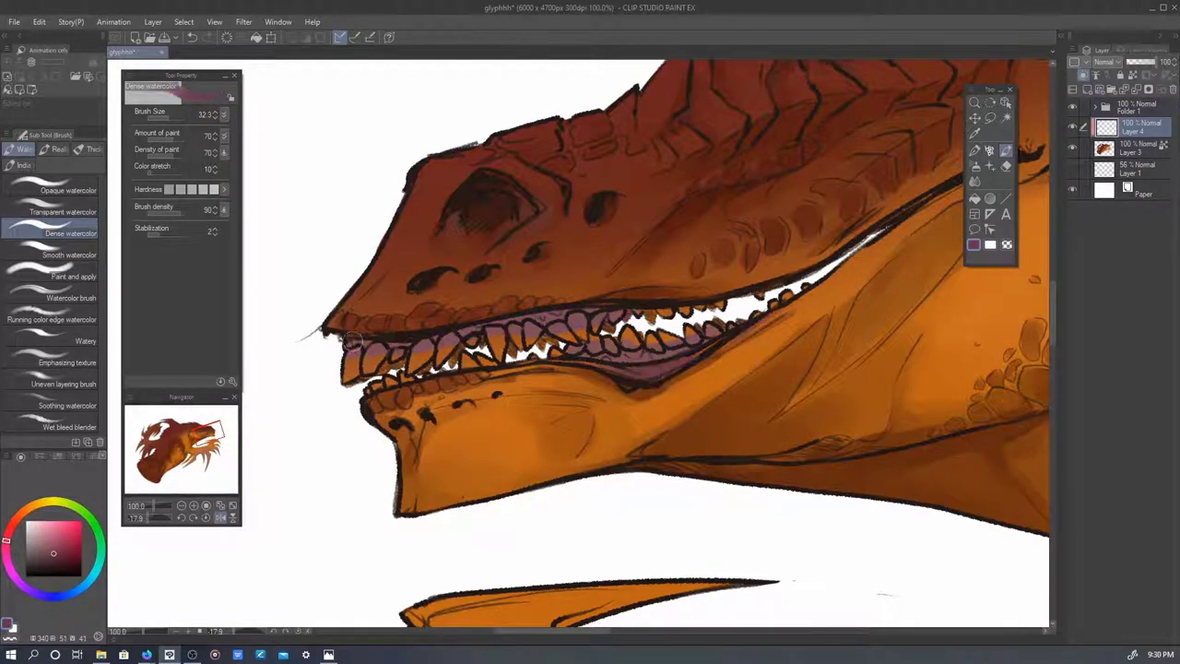
left_click(55, 189)
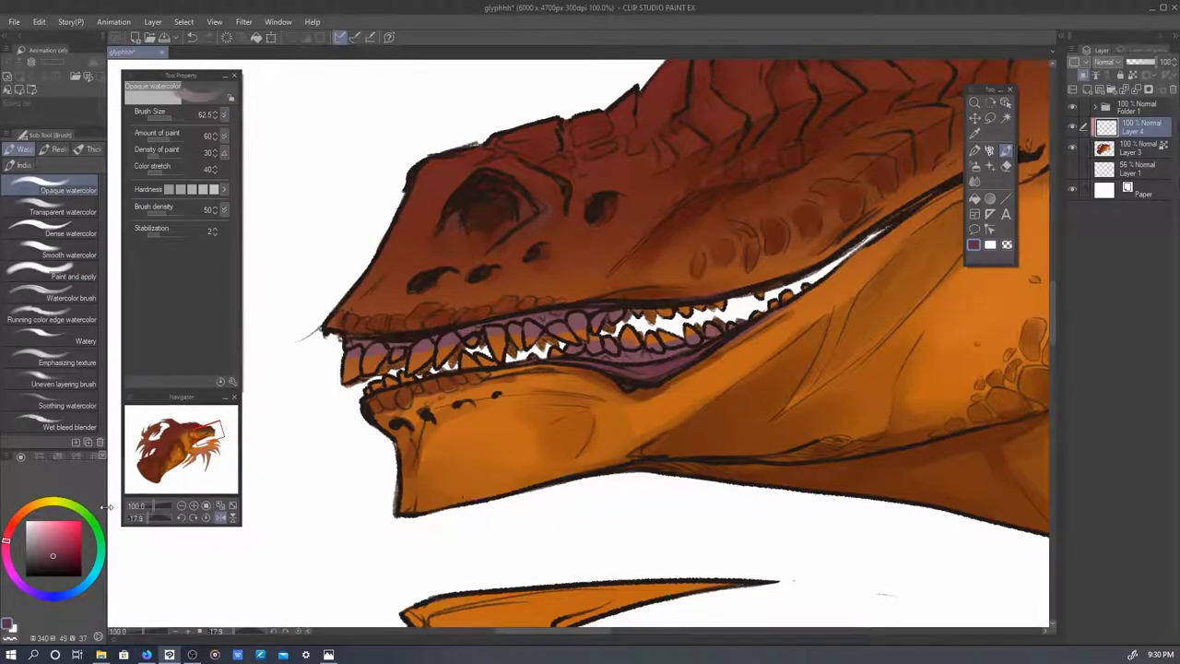
left_click(55, 232)
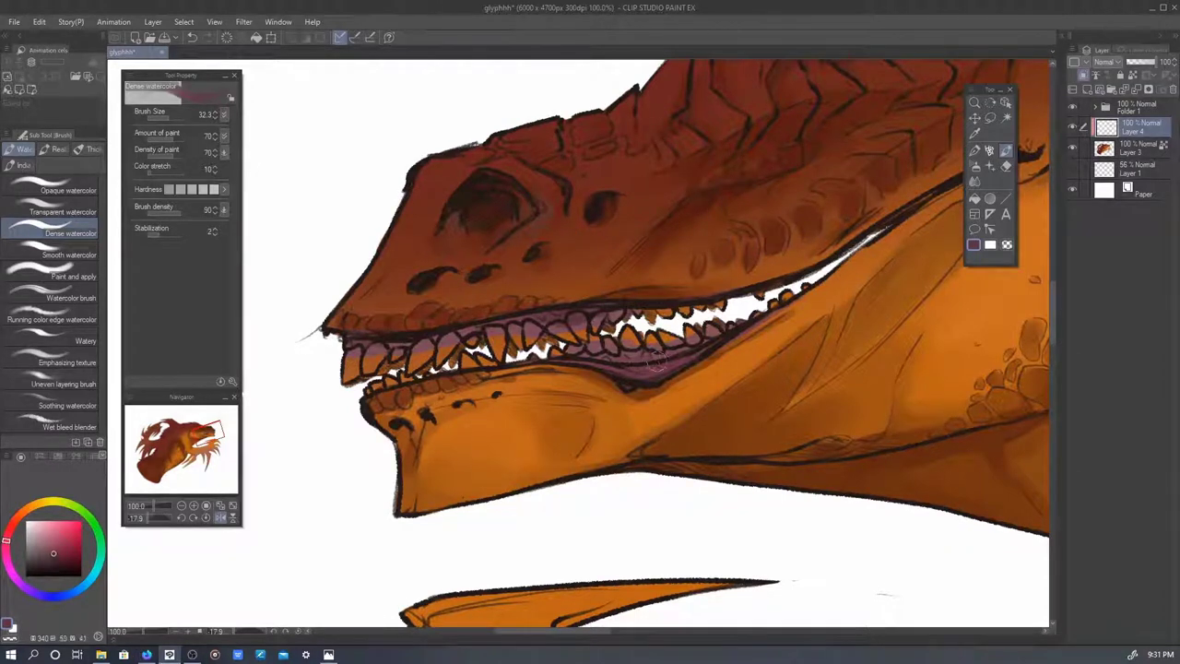
- Darken the inner mouth and its seam toward the jaw corner with dark purple Dense watercolor, using a much smaller brush
key("bracketleft")
key("bracketleft")
key("bracketleft")
left_click(706, 342, "alt")
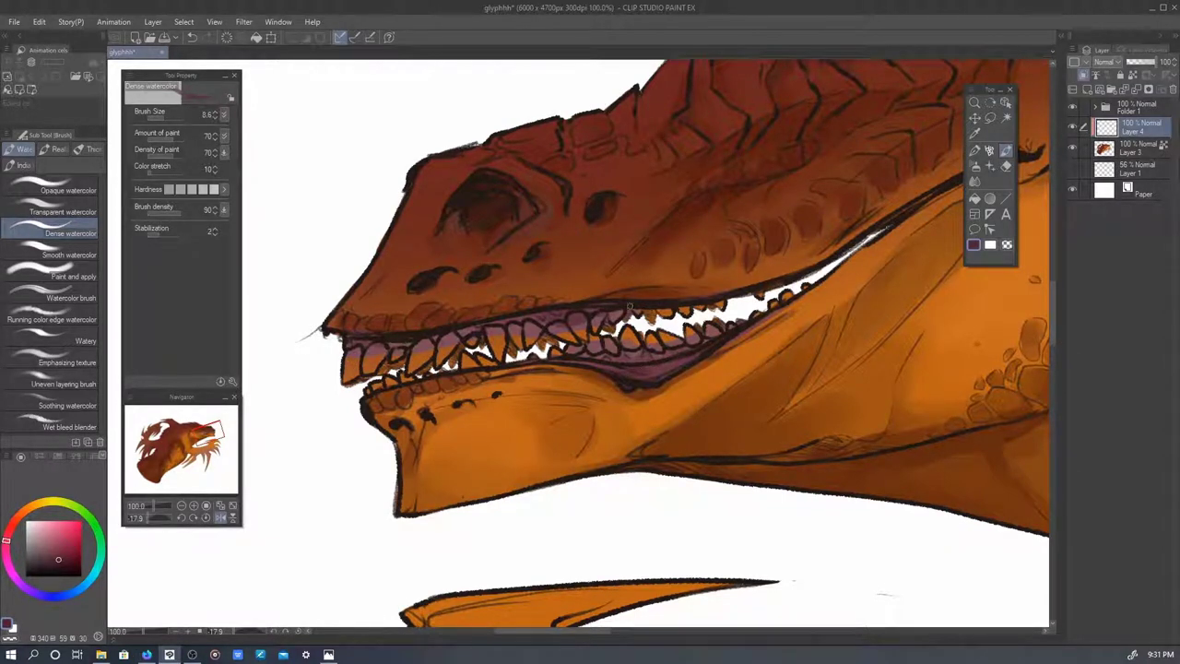
scroll(949, 185, "up", 2)
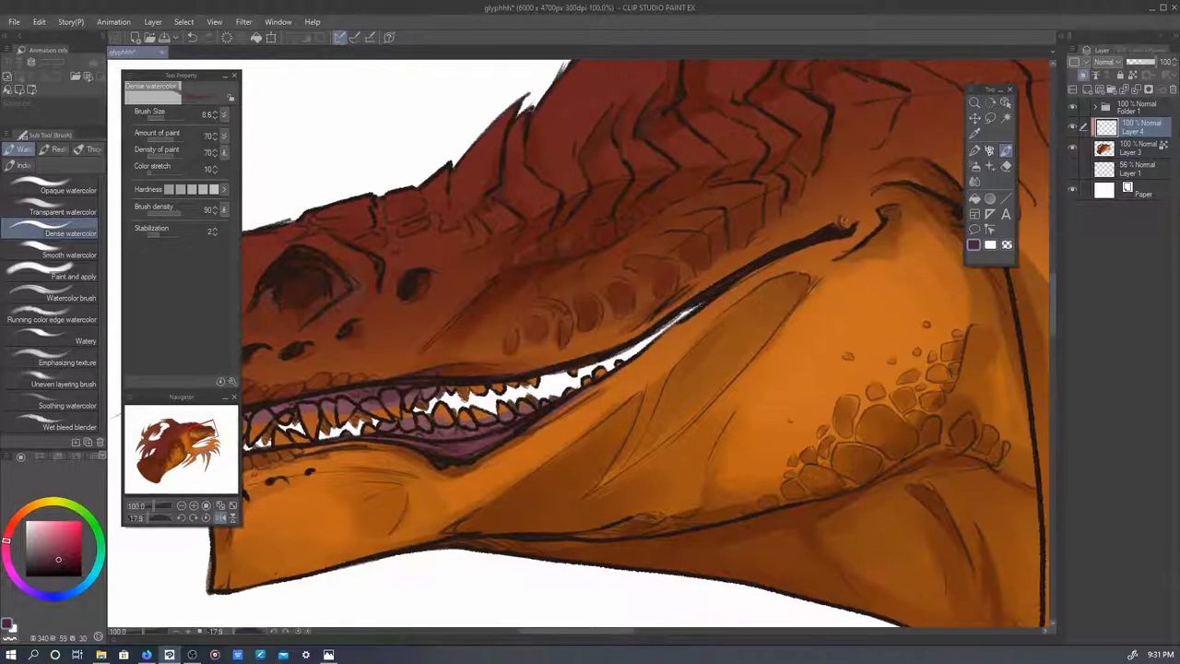
scroll(756, 271, "down", 1)
- Mix a warm grey and paint the upper and lower teeth with Dense watercolor, enlarging the brush to size 23.2
left_click(731, 391, "alt")
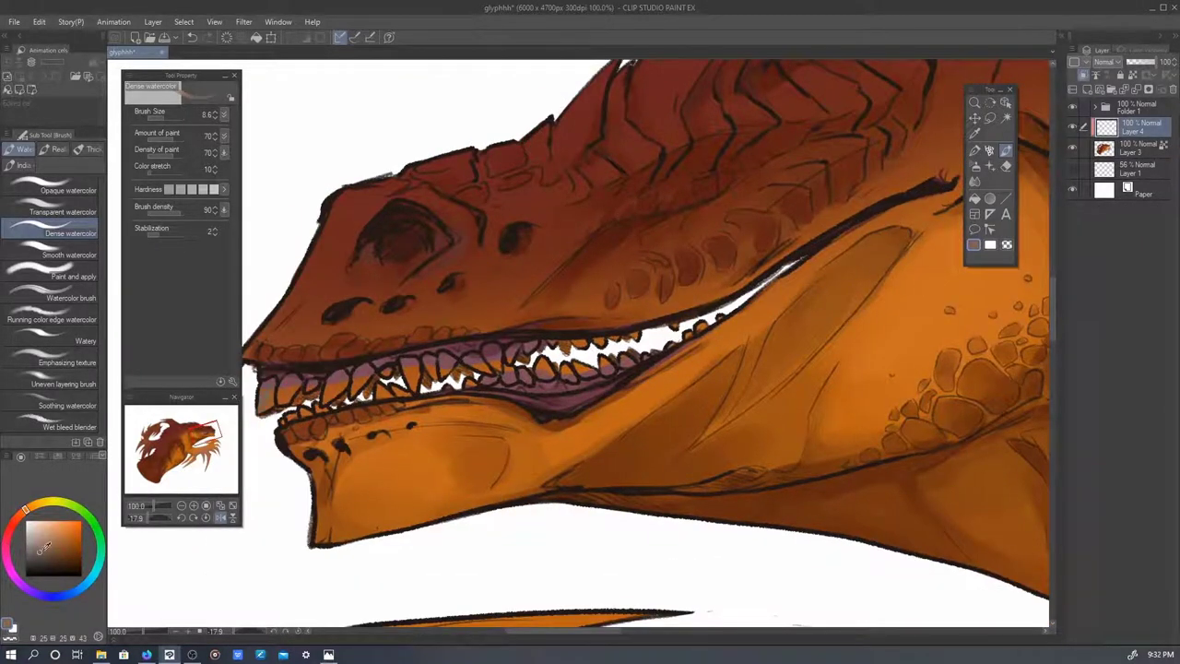
mouse_move(276, 390)
left_mouse_down()
mouse_move(396, 374)
mouse_move(422, 347)
mouse_move(433, 365)
mouse_move(531, 347)
mouse_move(507, 372)
mouse_move(635, 360)
left_mouse_up()
key("bracketright")
key("bracketright")
key("bracketright")
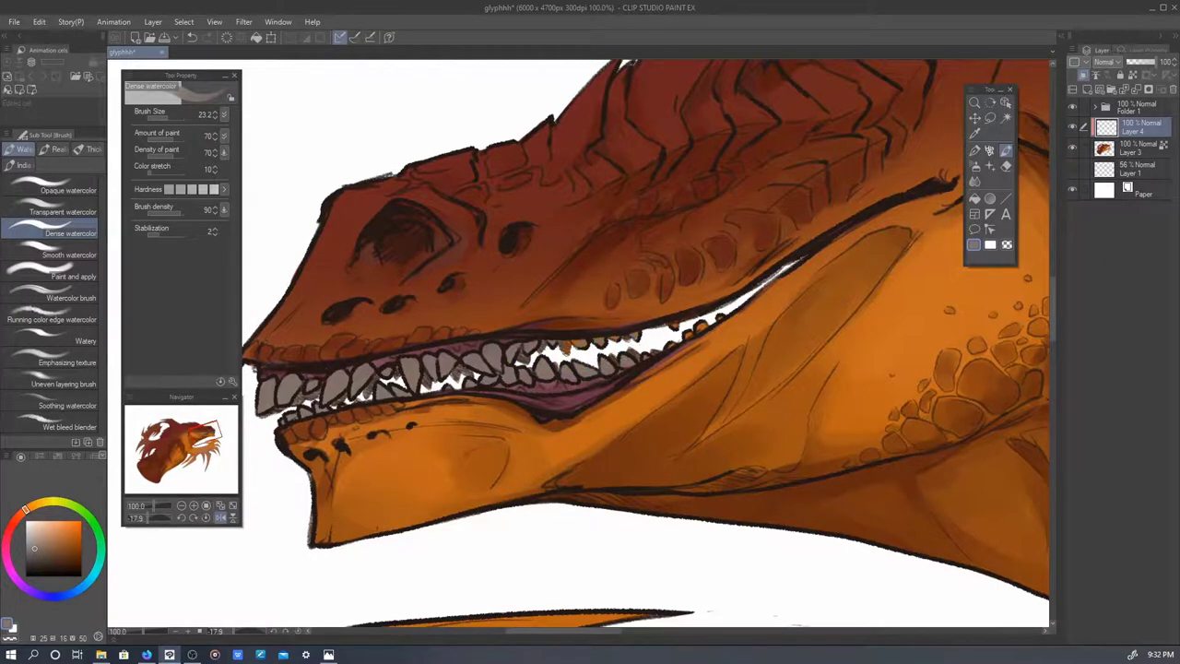
- Shade the bases and edges of the teeth with darker grey Dense watercolor at brush size 12.0
key("ctrl+plus")
key("bracketleft")
key("bracketleft")
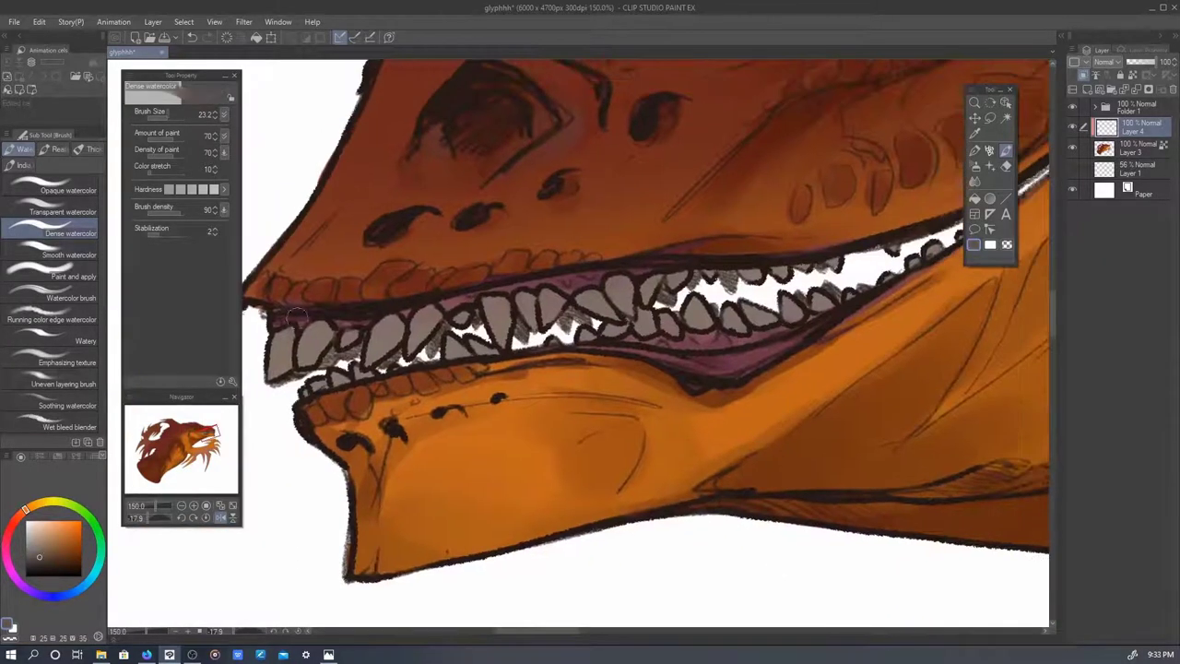
mouse_move(269, 352)
left_mouse_down()
mouse_move(295, 332)
mouse_move(361, 367)
mouse_move(319, 348)
left_mouse_up()
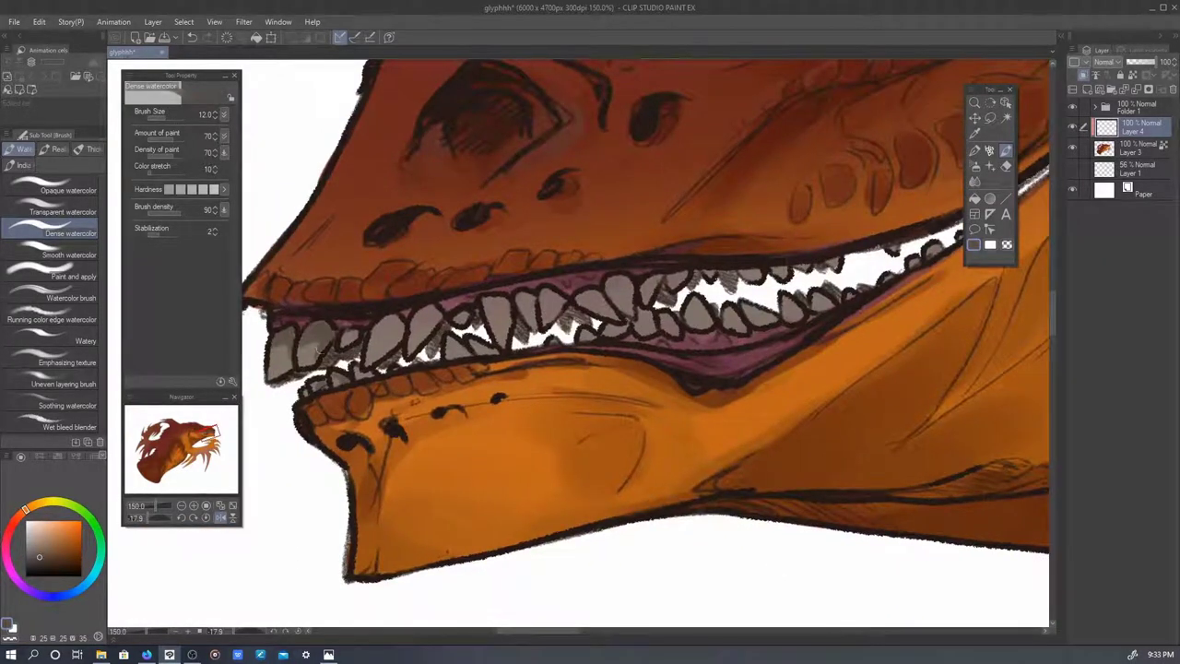
mouse_move(374, 317)
left_mouse_down()
mouse_move(402, 331)
mouse_move(373, 373)
mouse_move(421, 311)
mouse_move(505, 302)
left_mouse_up()
mouse_move(452, 354)
left_mouse_down()
mouse_move(526, 298)
mouse_move(611, 329)
mouse_move(643, 324)
mouse_move(611, 288)
mouse_move(593, 298)
mouse_move(691, 328)
mouse_move(651, 281)
mouse_move(876, 251)
mouse_move(898, 271)
mouse_move(827, 304)
mouse_move(774, 287)
mouse_move(730, 321)
left_mouse_up()
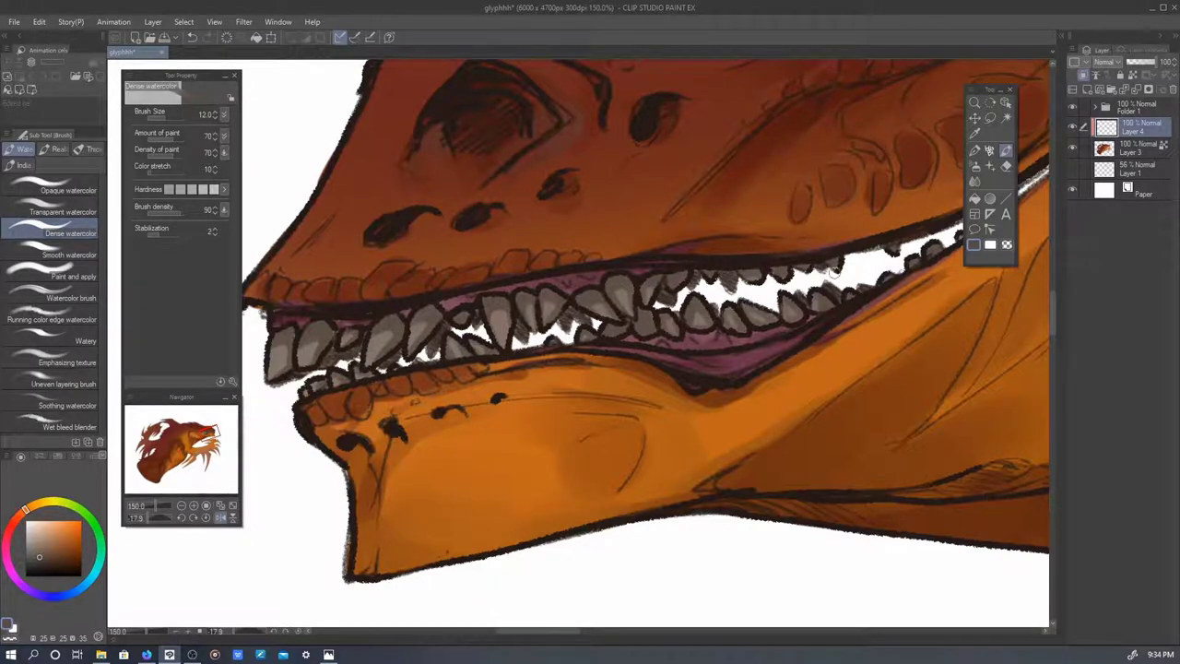
- Airbrush dark blue over the dragon's frills, horns and shoulder with the Soft airbrush at size 742.9
scroll(498, 357, "down", 6)
mouse_move(887, 470)
left_mouse_down()
mouse_move(847, 391)
mouse_move(794, 391)
left_mouse_up()
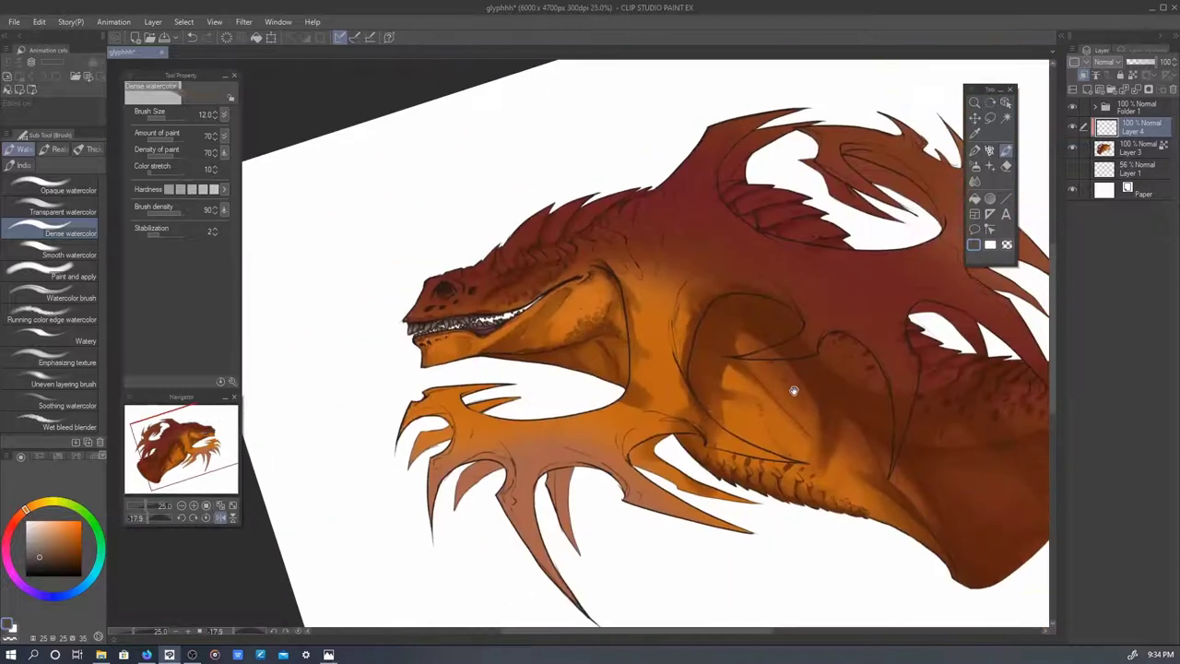
left_click(979, 168)
left_click(63, 594)
left_click(45, 554)
mouse_move(516, 424)
left_mouse_down()
mouse_move(460, 497)
mouse_move(499, 530)
mouse_move(624, 390)
mouse_move(691, 232)
mouse_move(784, 101)
left_mouse_up()
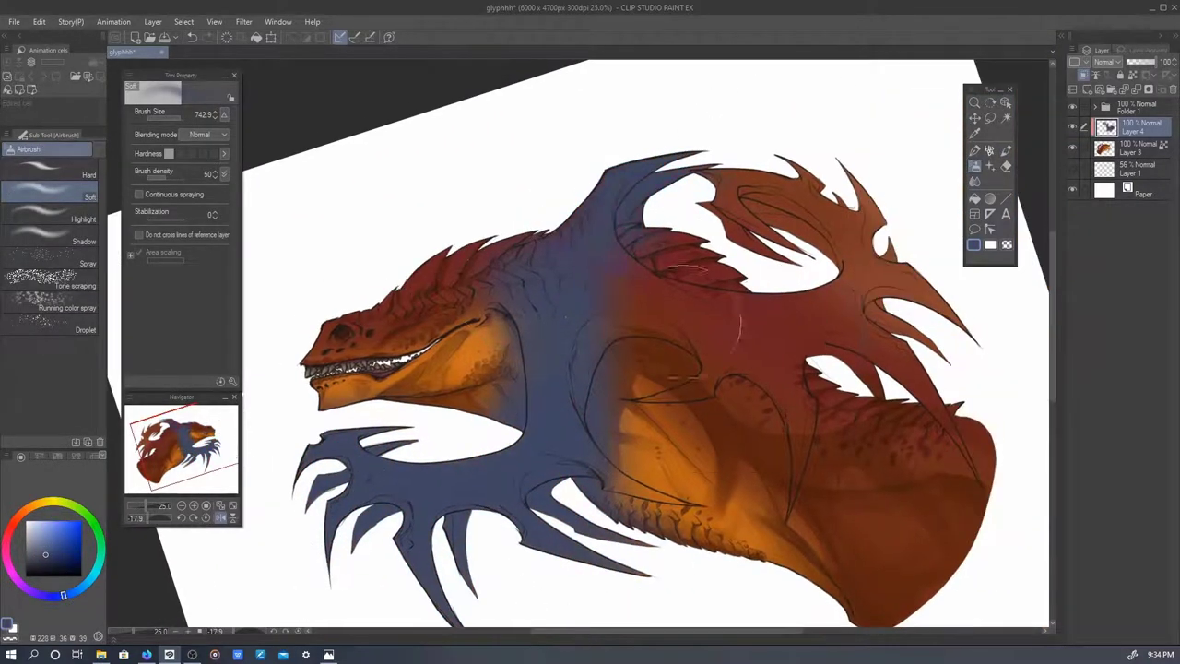
mouse_move(798, 332)
left_mouse_down()
mouse_move(922, 277)
mouse_move(876, 203)
left_mouse_up()
- Lasso the back spikes and the body areas enclosed by the frill and clear the blue overspray from them
key("m")
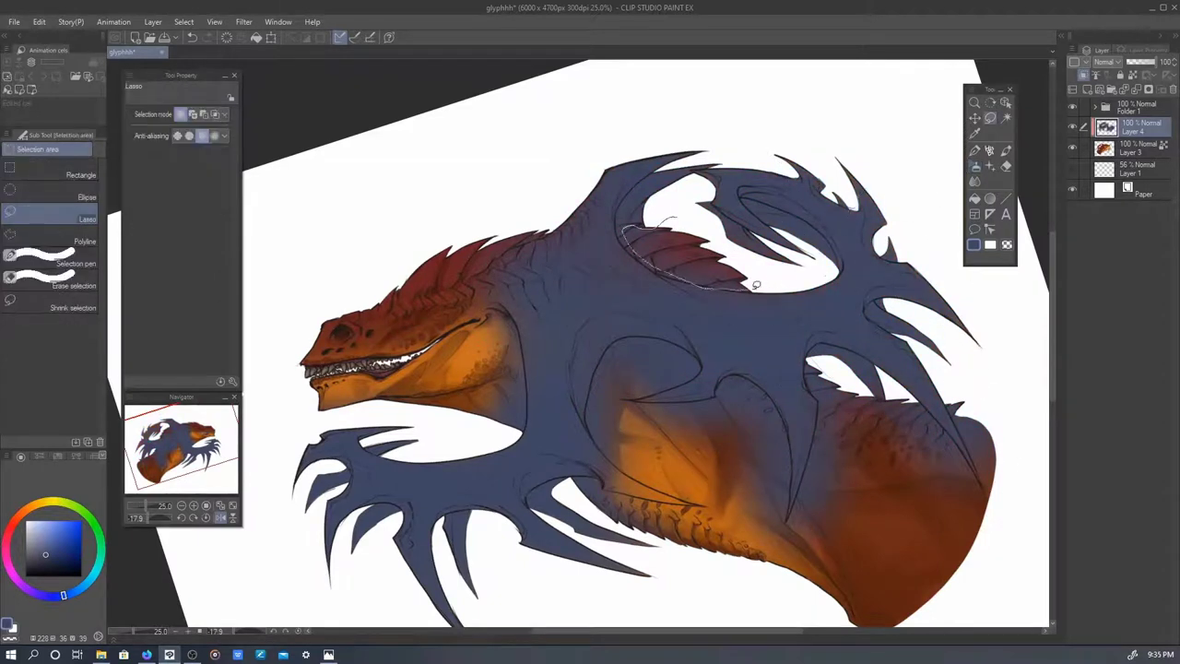
mouse_move(479, 264)
left_mouse_down()
mouse_move(540, 211)
mouse_move(527, 409)
mouse_move(290, 395)
mouse_move(459, 320)
mouse_move(470, 277)
left_mouse_up()
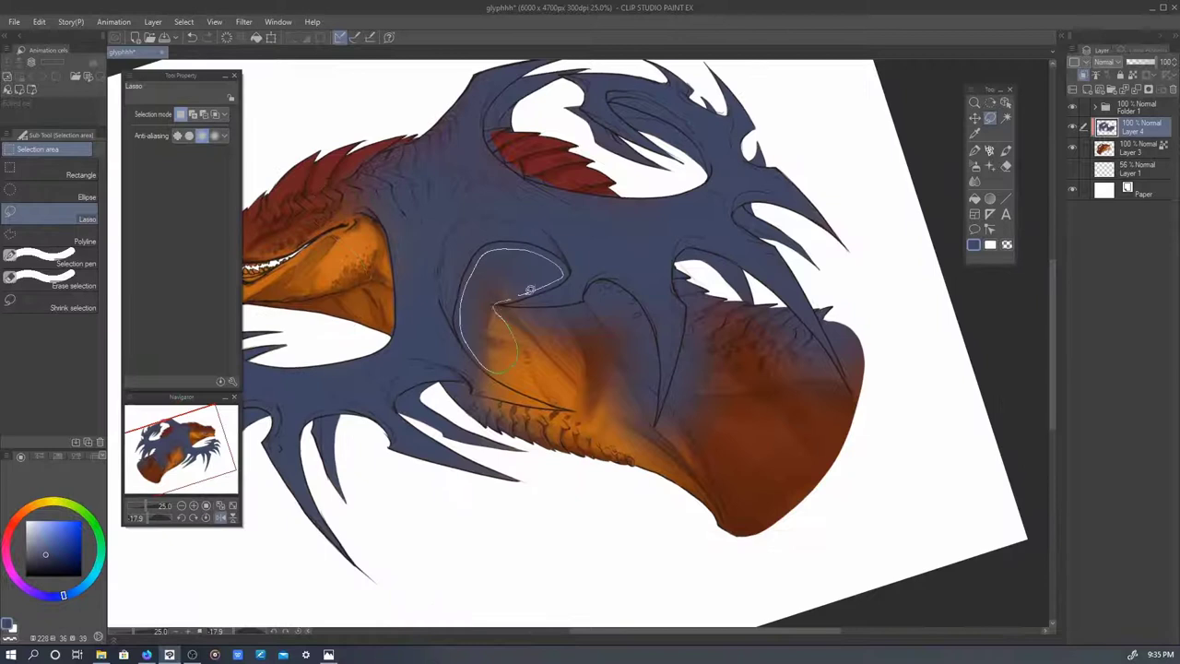
mouse_move(589, 382)
left_mouse_down()
mouse_move(539, 369)
mouse_move(950, 389)
mouse_move(832, 280)
mouse_move(717, 405)
mouse_move(565, 343)
mouse_move(596, 383)
left_mouse_up()
scroll(409, 303, "up", 2)
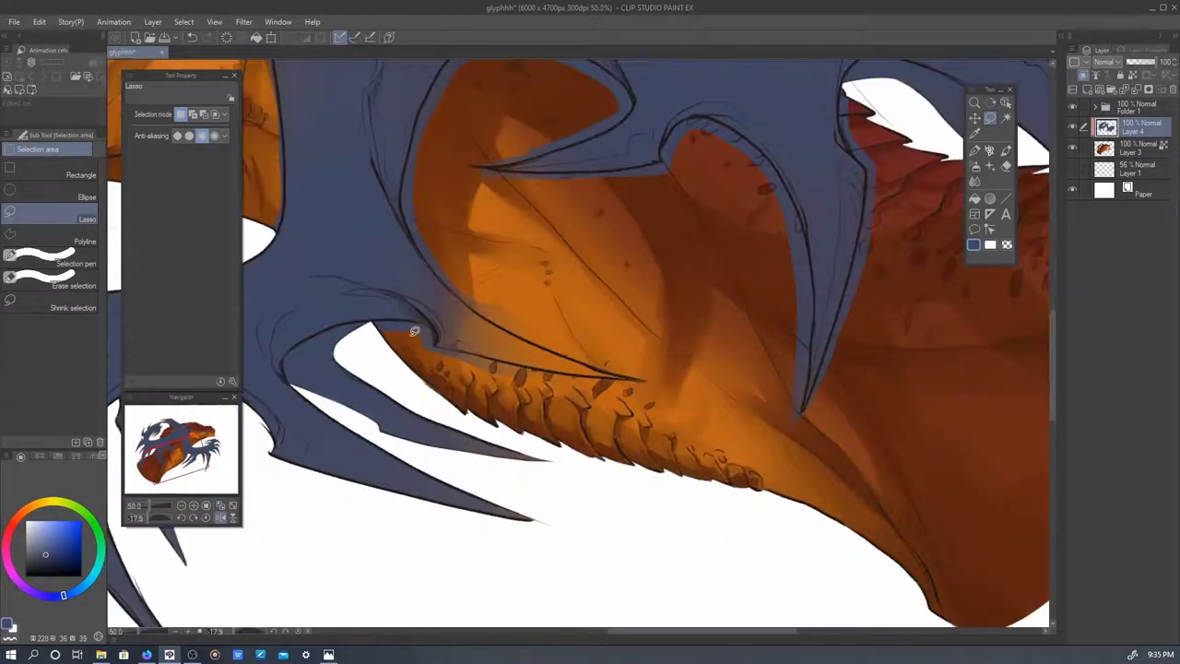
- Lighten the lower frill's spike tips with a lighter purple-blue Soft airbrush at size 120.9
key("b")
mouse_move(590, 369)
left_mouse_down()
mouse_move(433, 295)
mouse_move(479, 341)
left_mouse_up()
left_click_drag(350, 388, 456, 309)
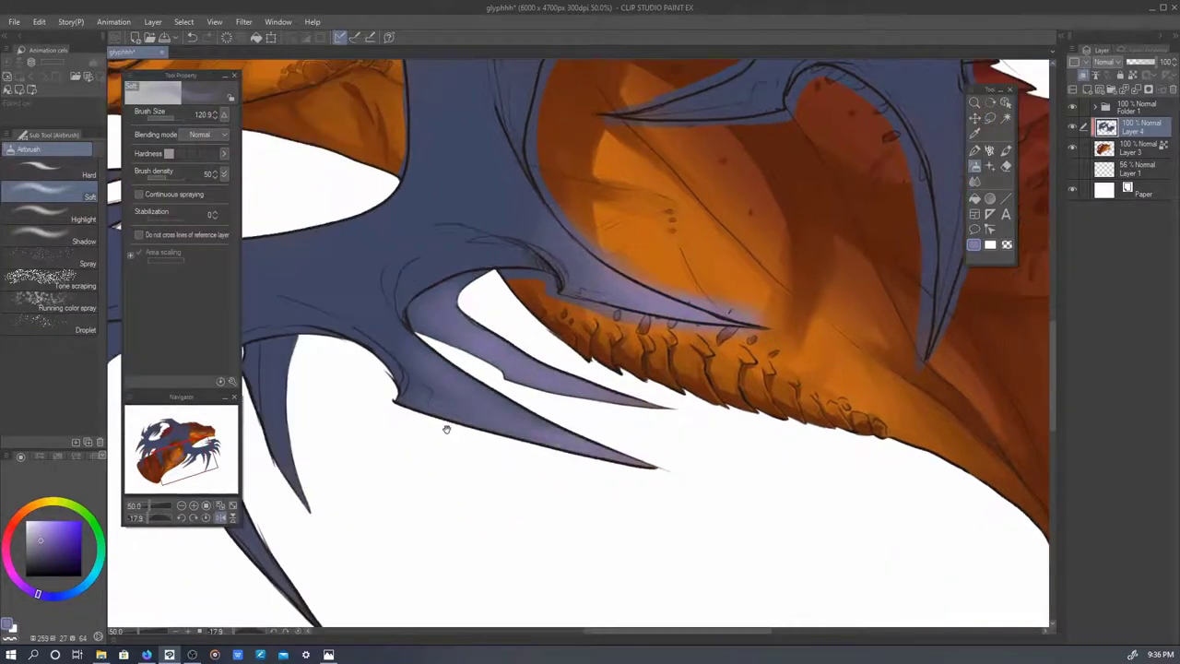
- Airbrush soft lavender onto the tips of the lower and upper blue claws, using the Soft airbrush at sizes 120.9 and 234
left_click_drag(447, 427, 632, 418)
left_click_drag(341, 378, 590, 424)
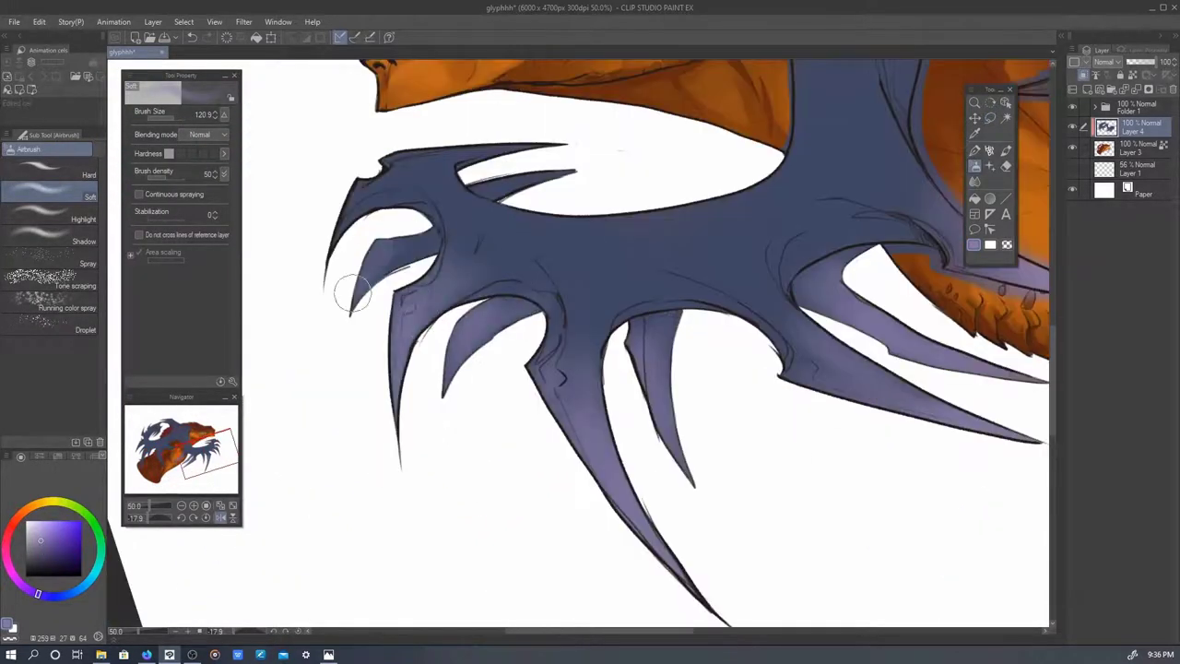
mouse_move(639, 158)
left_mouse_down()
mouse_move(700, 410)
mouse_move(711, 198)
mouse_move(728, 276)
mouse_move(785, 243)
mouse_move(748, 207)
mouse_move(526, 185)
left_mouse_up()
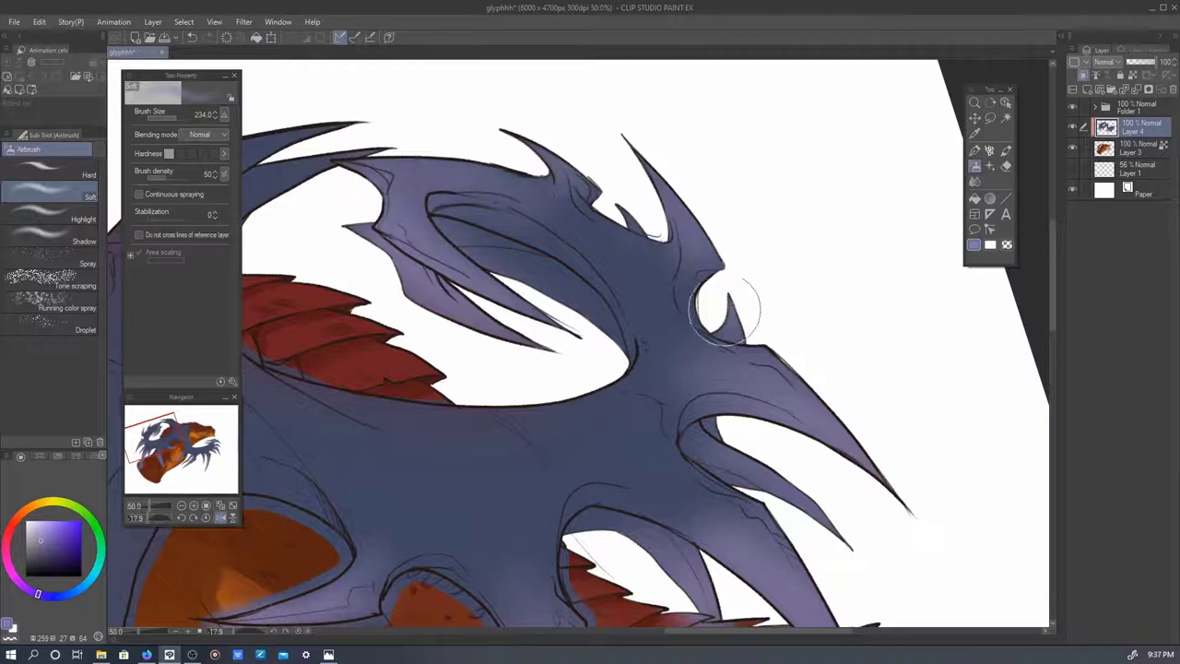
left_click_drag(732, 285, 613, 263)
- Clean up the blue paint along the dragon's neck ridge with the Hard eraser at size 23.2 and lock the layer's transparent pixels
scroll(719, 166, "up", 2)
key("e")
left_click_drag(206, 268, 437, 270)
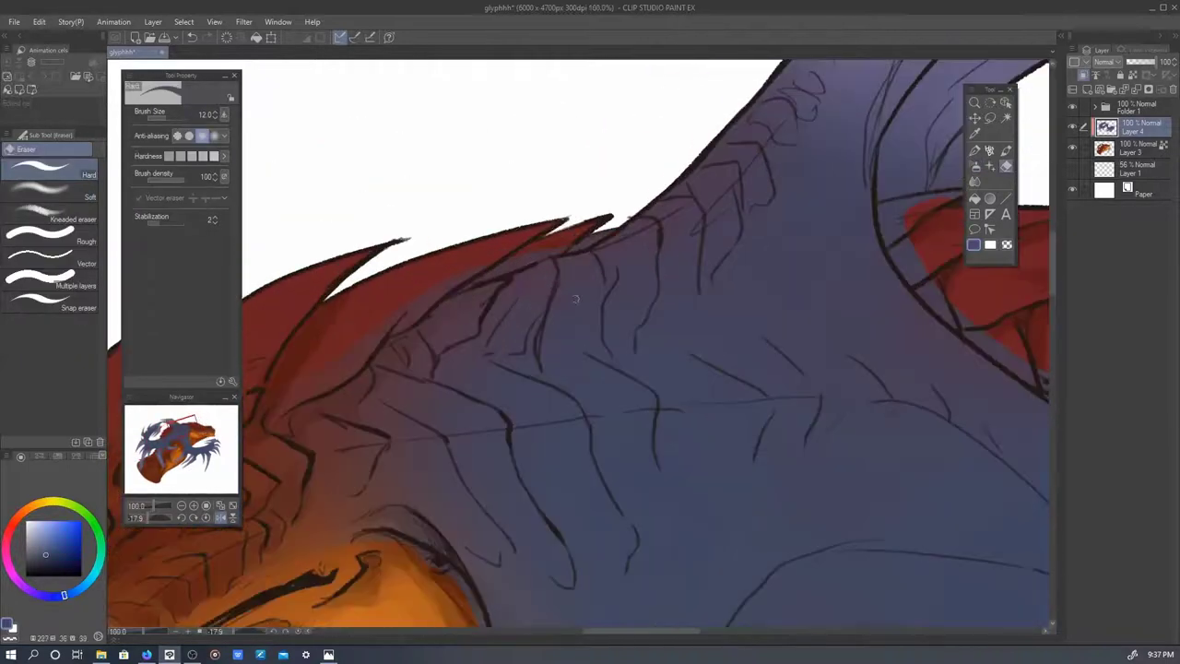
scroll(624, 274, "down", 4)
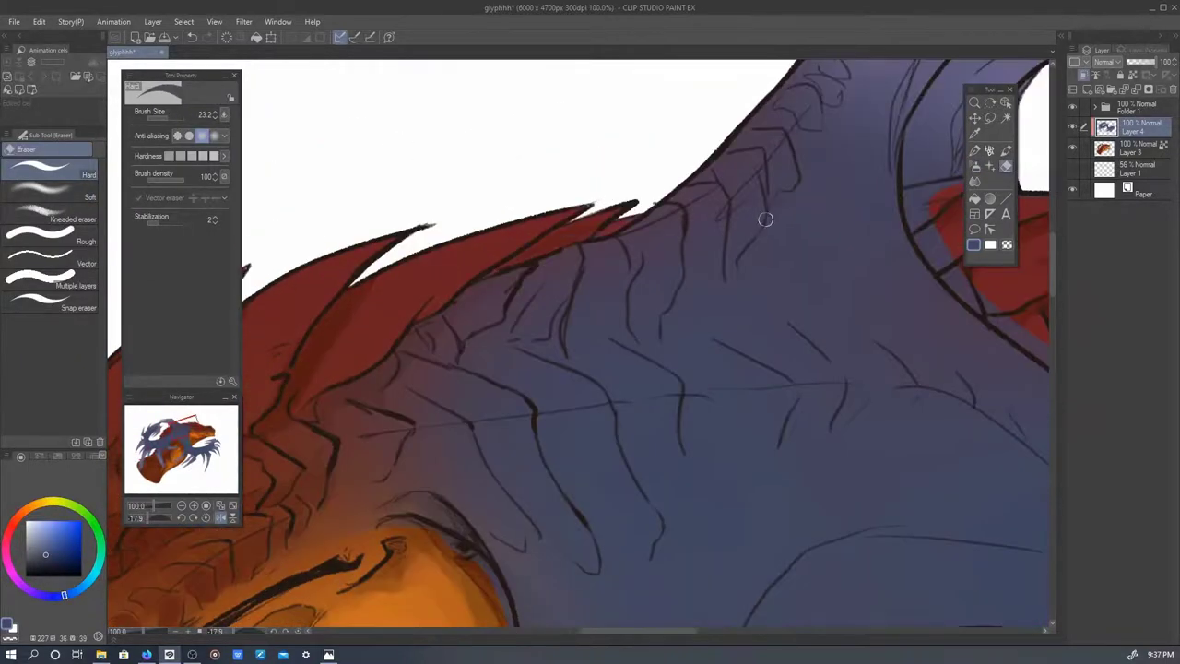
scroll(622, 293, "up", 2)
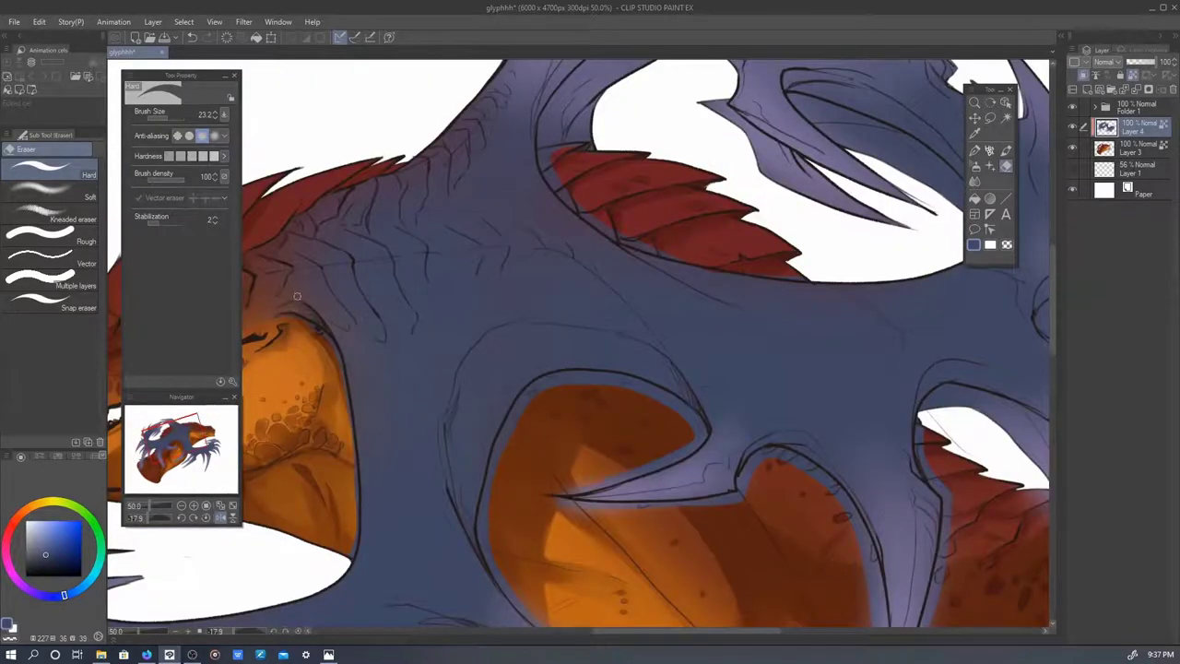
- Shade the central blue arch and the inner curves of the lower claws in darker blue with the Dense watercolor brush at size 120.9
key("b")
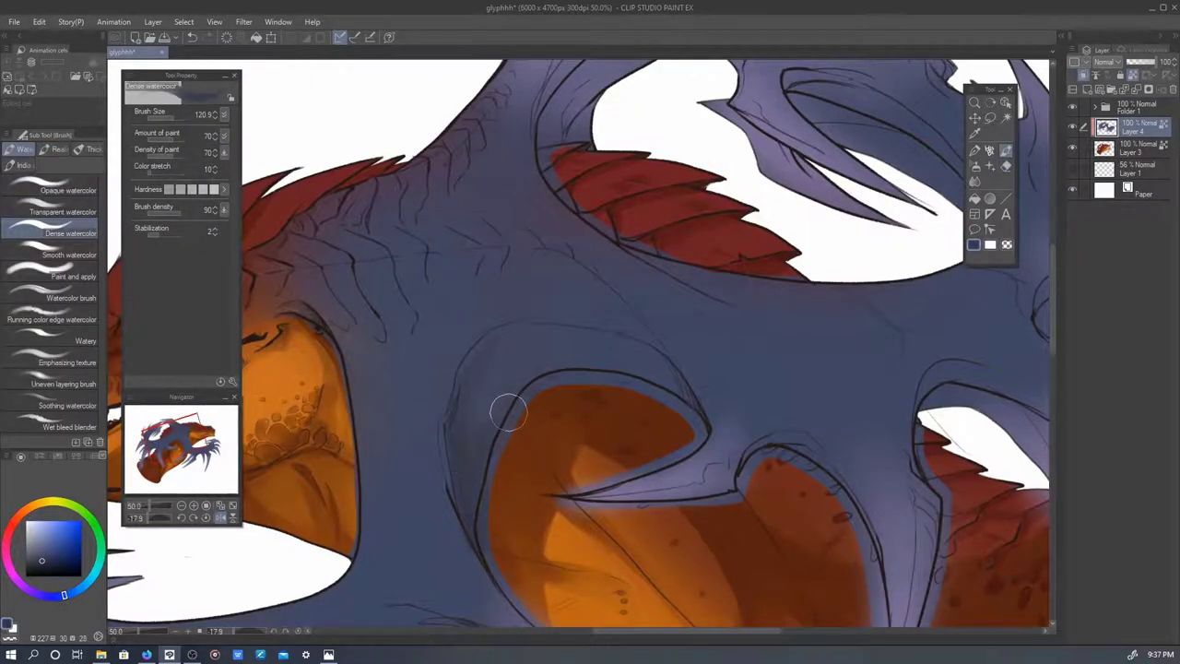
mouse_move(645, 277)
left_mouse_down()
mouse_move(645, 461)
mouse_move(754, 327)
left_mouse_up()
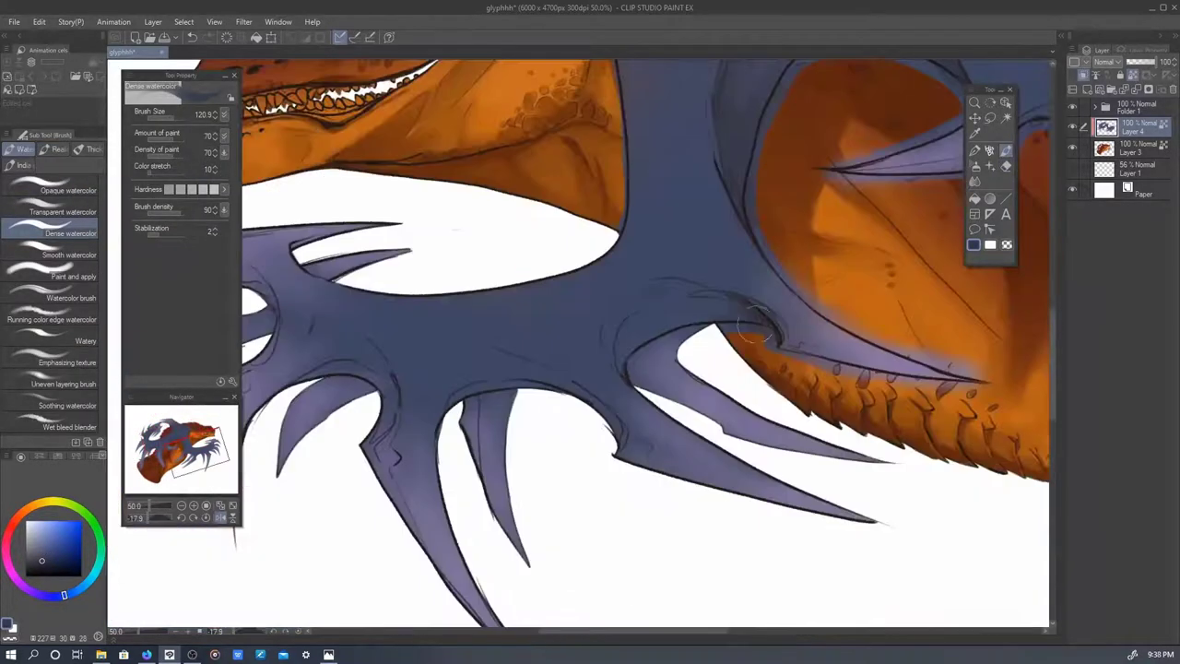
scroll(611, 342, "left", 5)
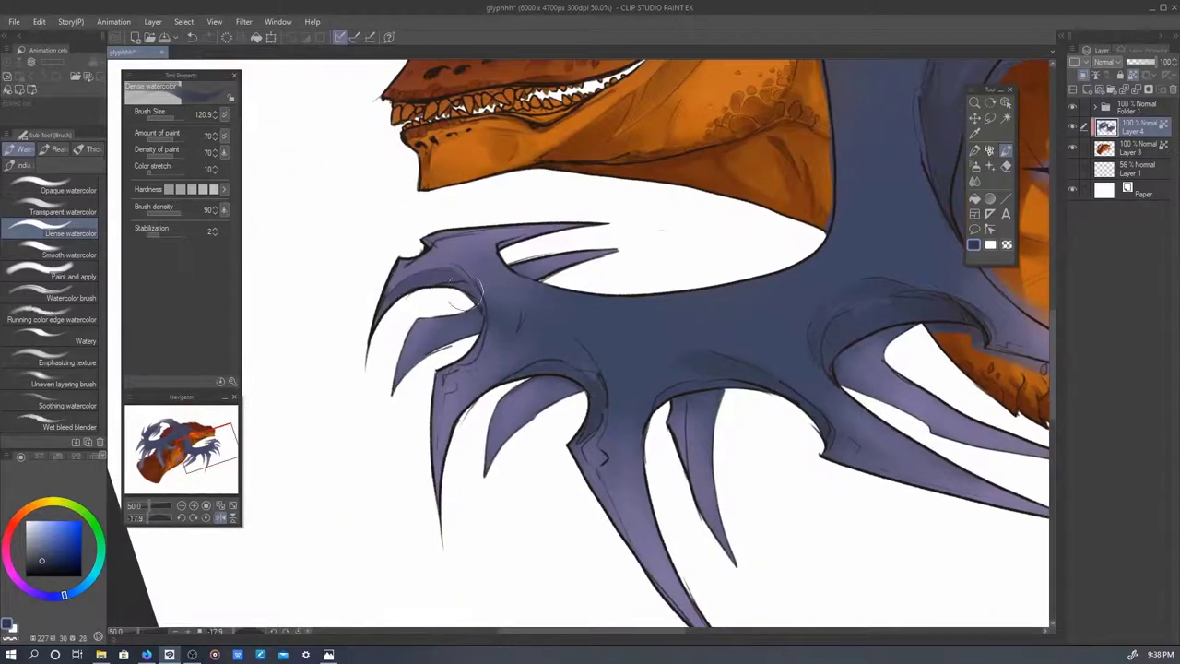
scroll(553, 285, "right", 5)
scroll(830, 258, "up", 2)
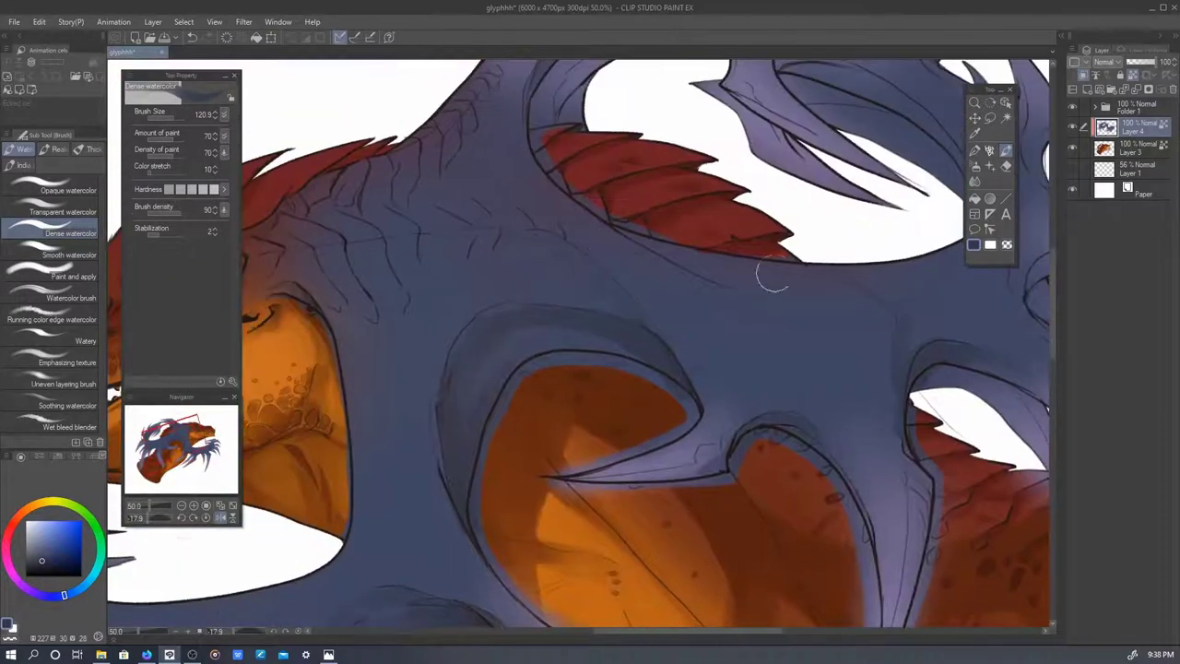
- Continue the dark blue shading over the neck, the looped upper claw and the bases of the outer upper claws
scroll(423, 221, "left", 5)
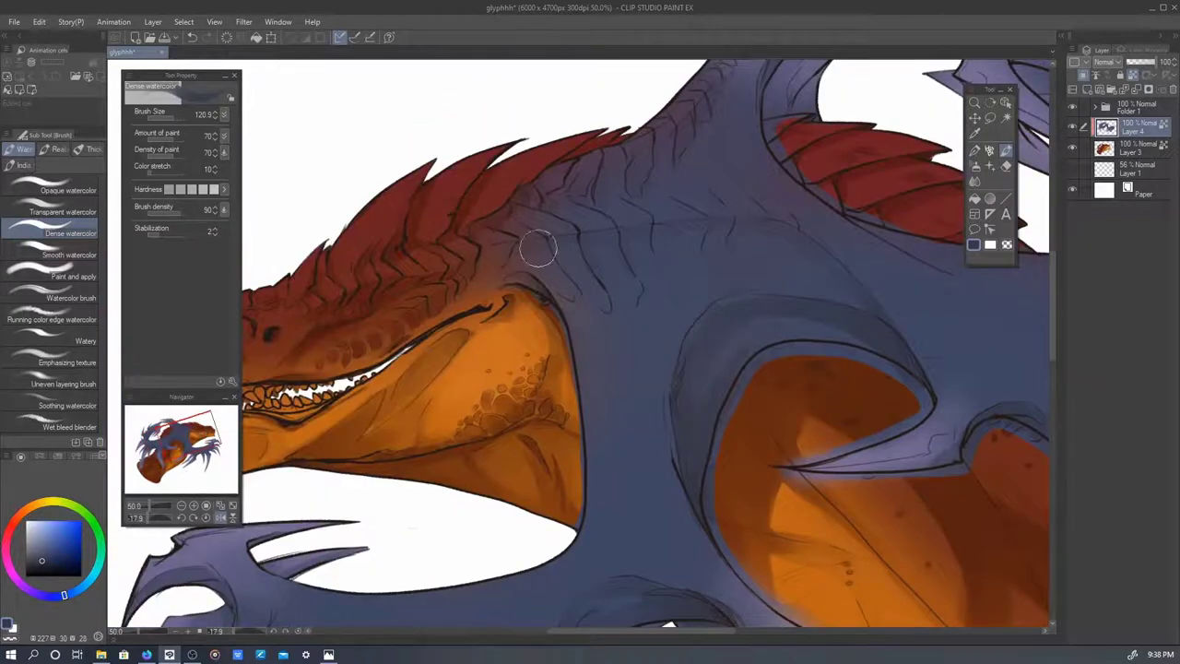
scroll(543, 258, "up", 5)
scroll(543, 258, "left", 1)
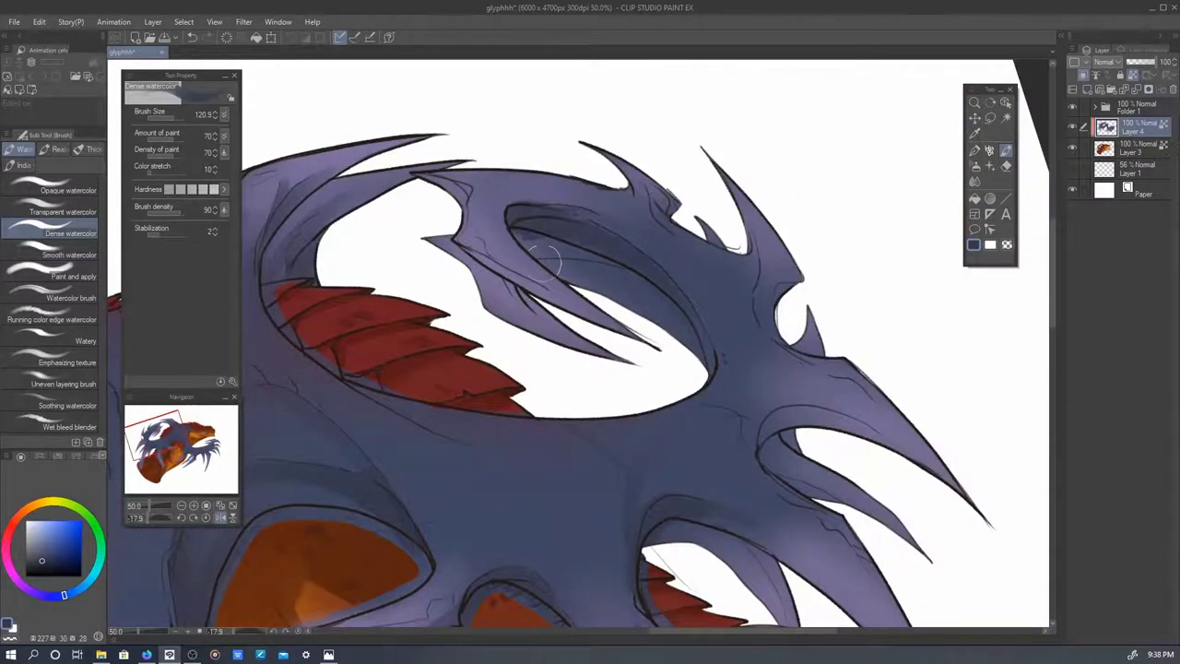
scroll(572, 254, "down", 3)
scroll(571, 254, "right", 4)
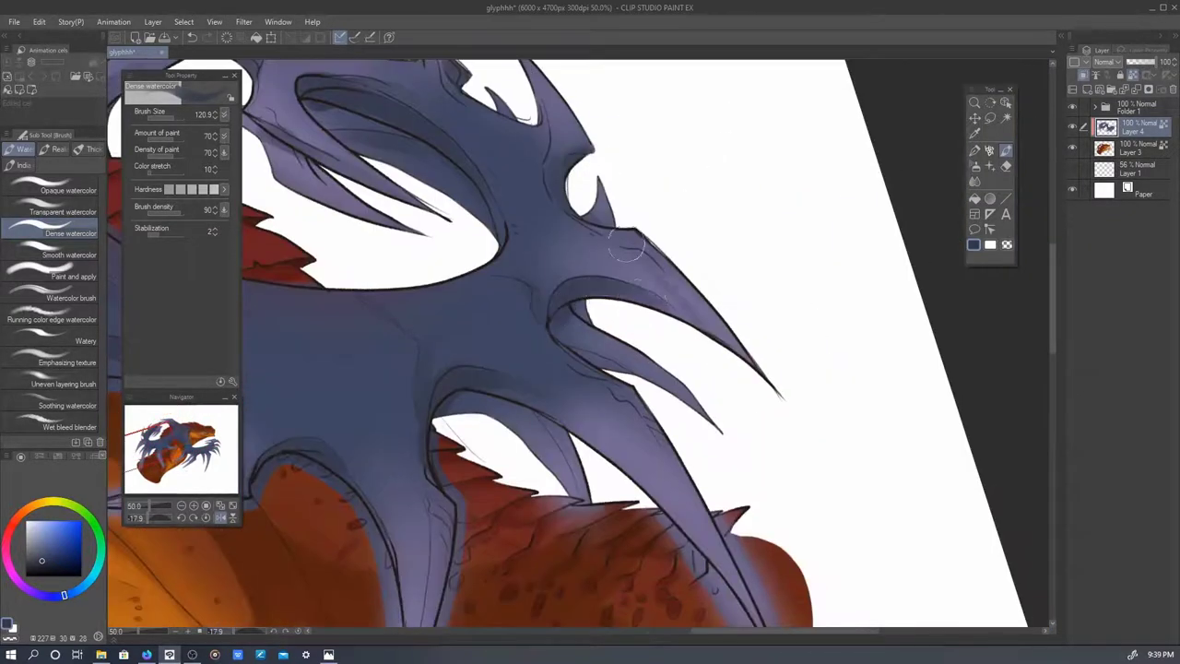
- Paint sharper dark blue shadows on the central arch and the spike beside it with the Opaque watercolor brush at size 62.5
scroll(627, 244, "down", 3)
scroll(744, 192, "down", 4)
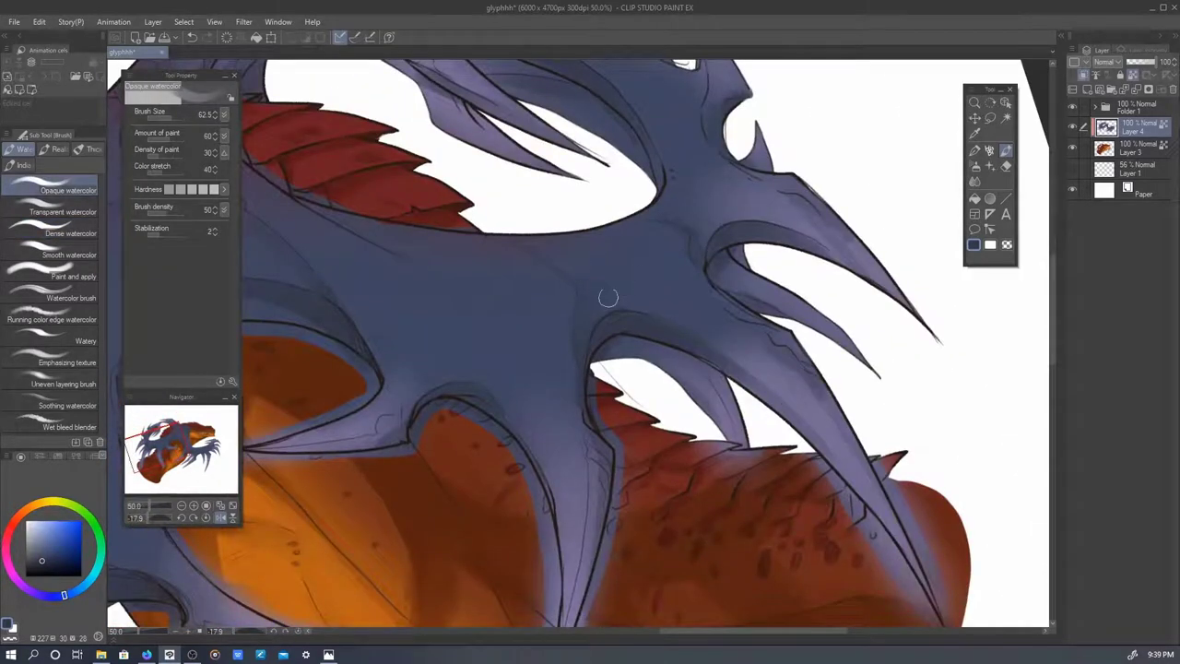
scroll(608, 297, "down", 5)
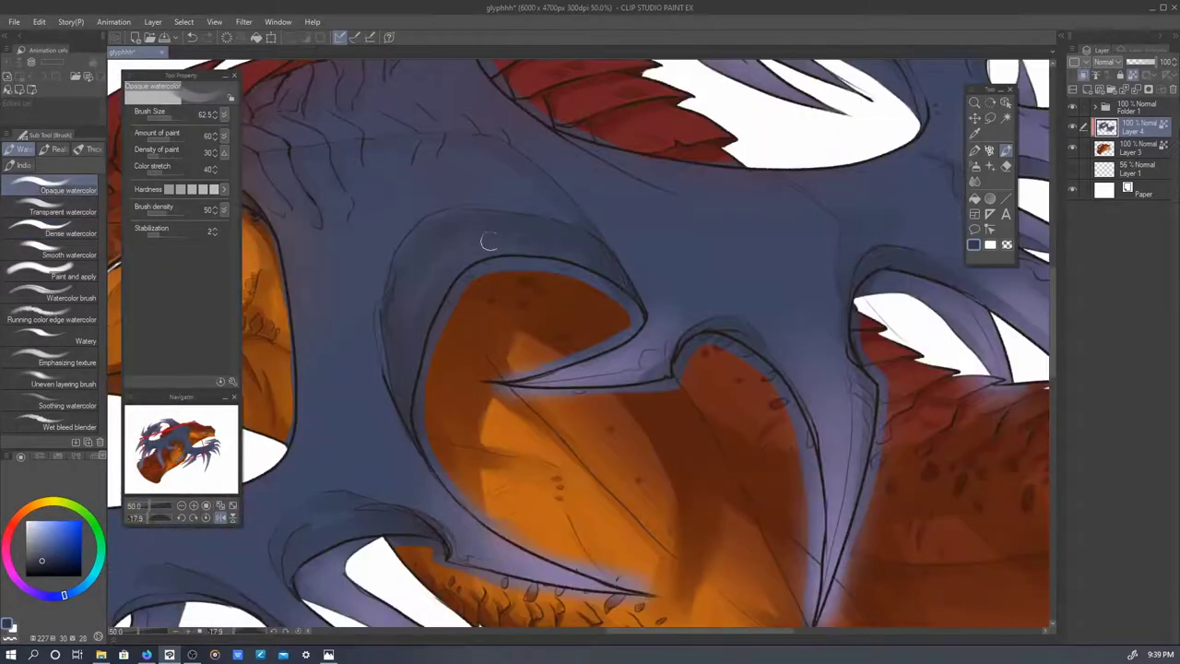
left_click_drag(653, 365, 726, 327)
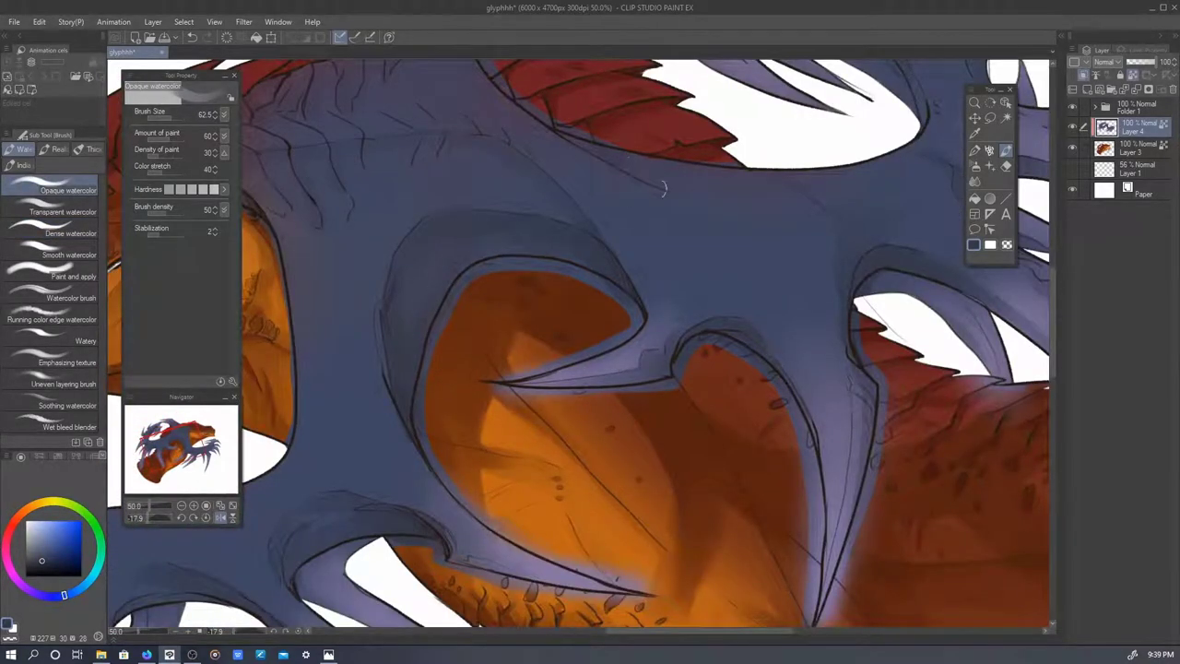
left_click_drag(663, 188, 865, 290)
- Add opaque dark blue shadows to the notches and edges of the lower claws and the outer upper claws
scroll(496, 277, "down", 5)
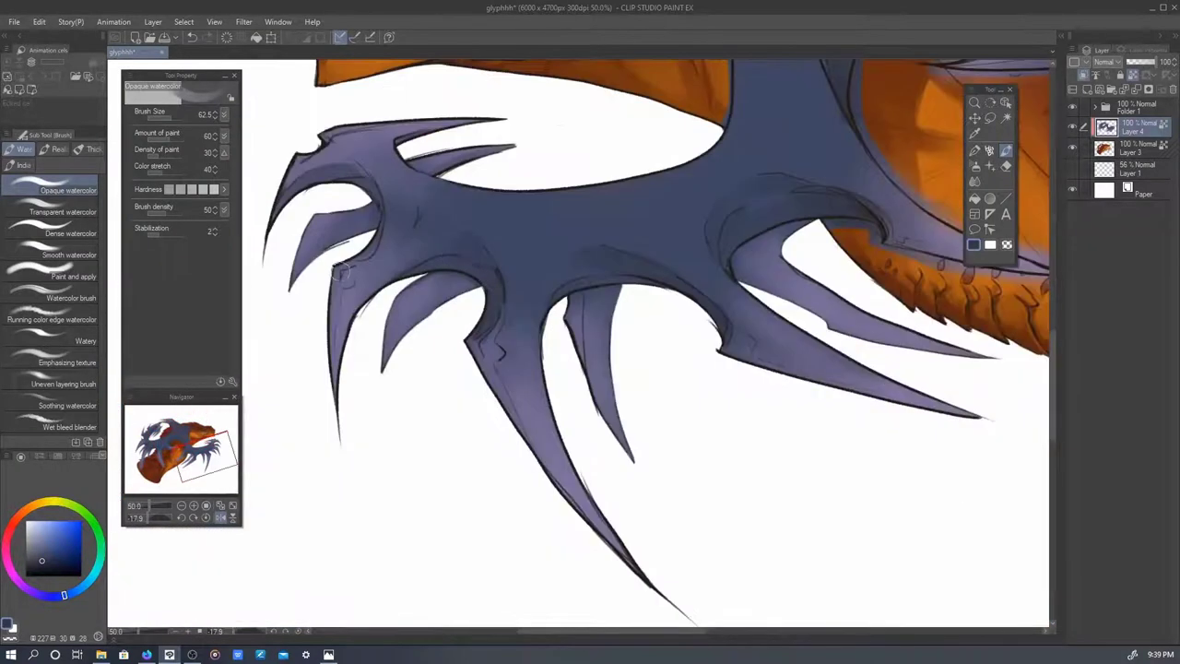
left_click_drag(341, 271, 343, 361)
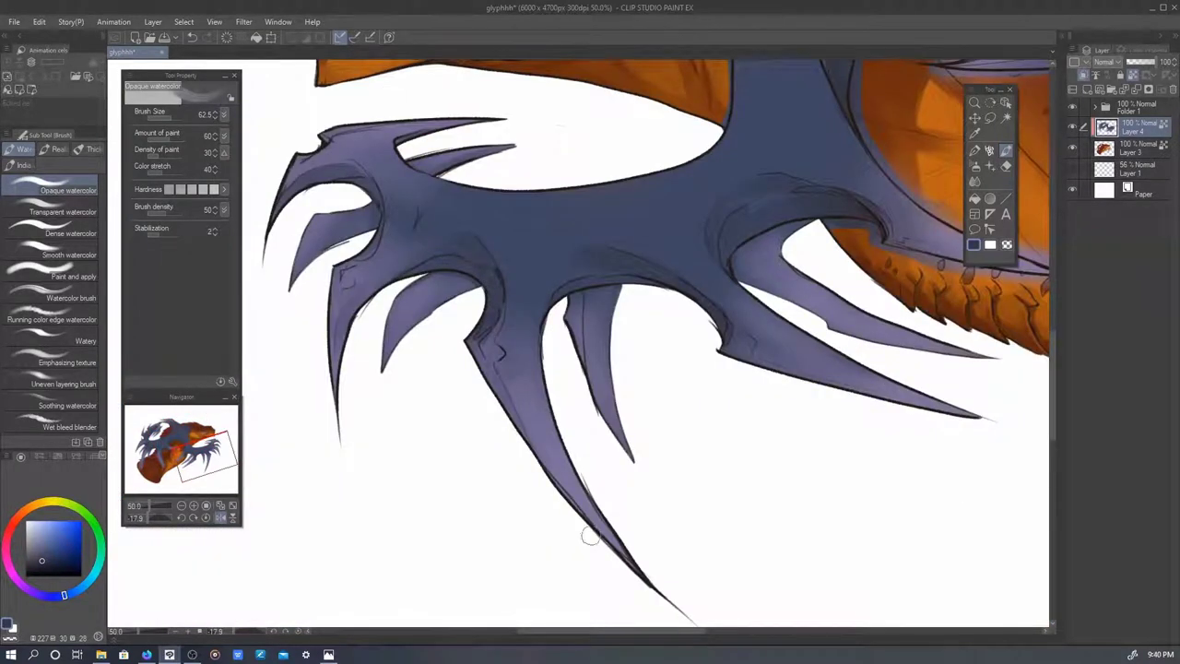
left_click_drag(857, 399, 697, 403)
left_click_drag(814, 323, 772, 214)
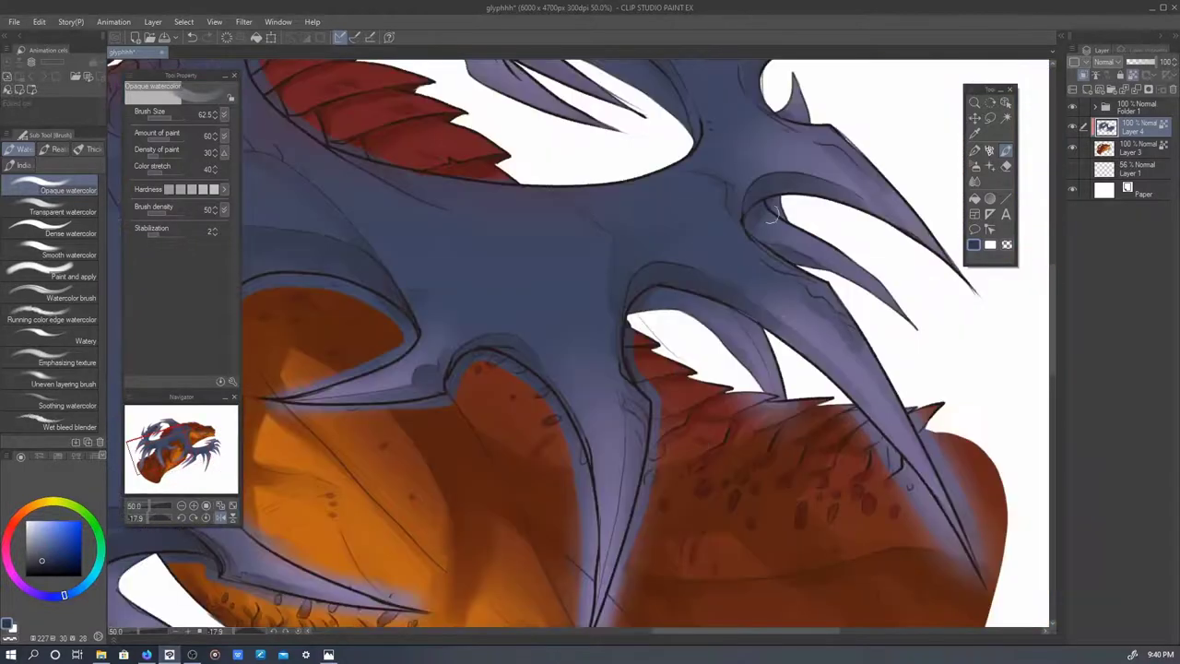
left_click_drag(768, 85, 745, 280)
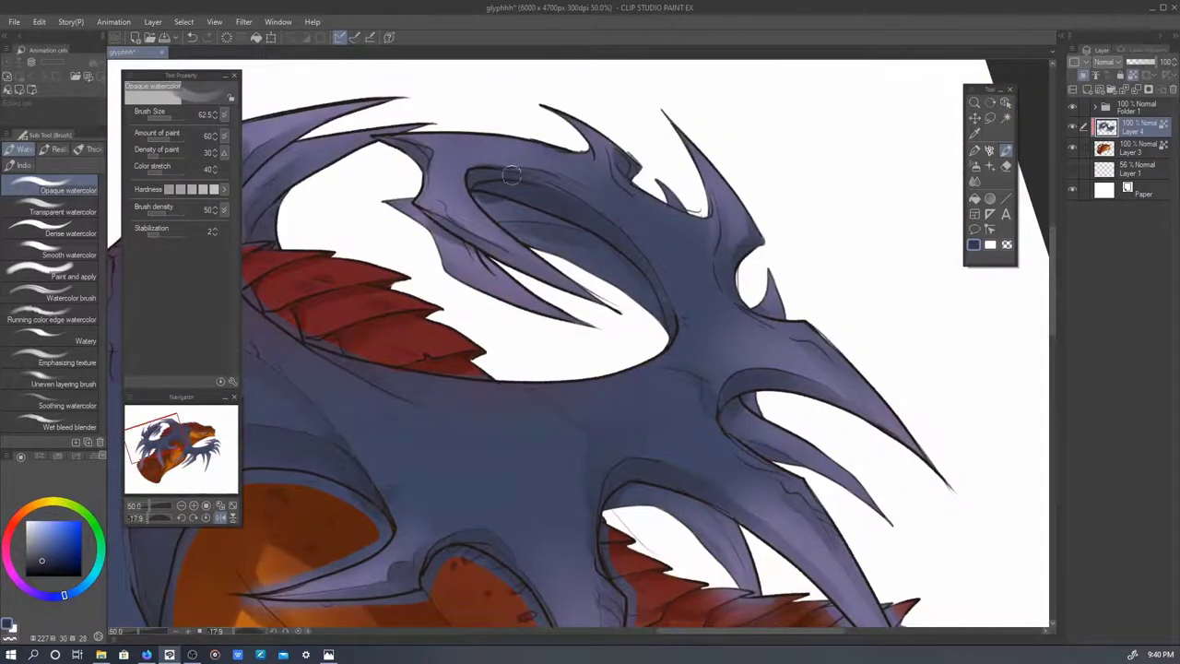
- Deepen the shadows on the neck ridges and the looped upper claw with the Dense watercolor brush at size 44.9 in darker blue
left_click(65, 234)
left_click_drag(376, 366, 579, 343)
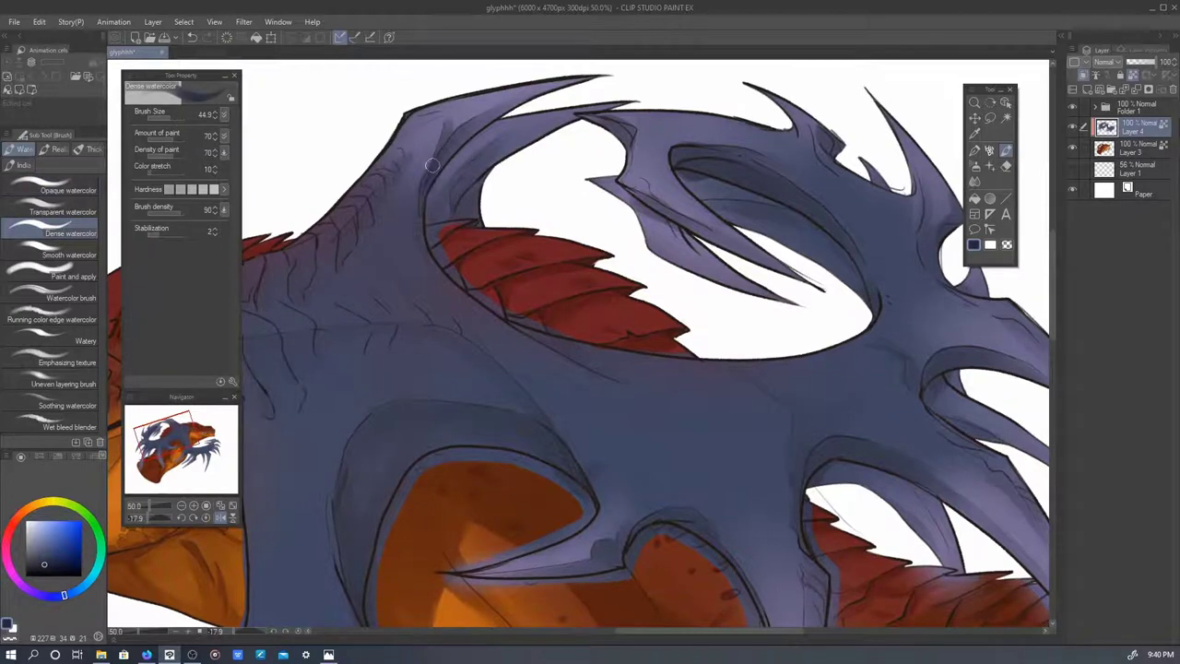
left_click_drag(293, 348, 495, 256)
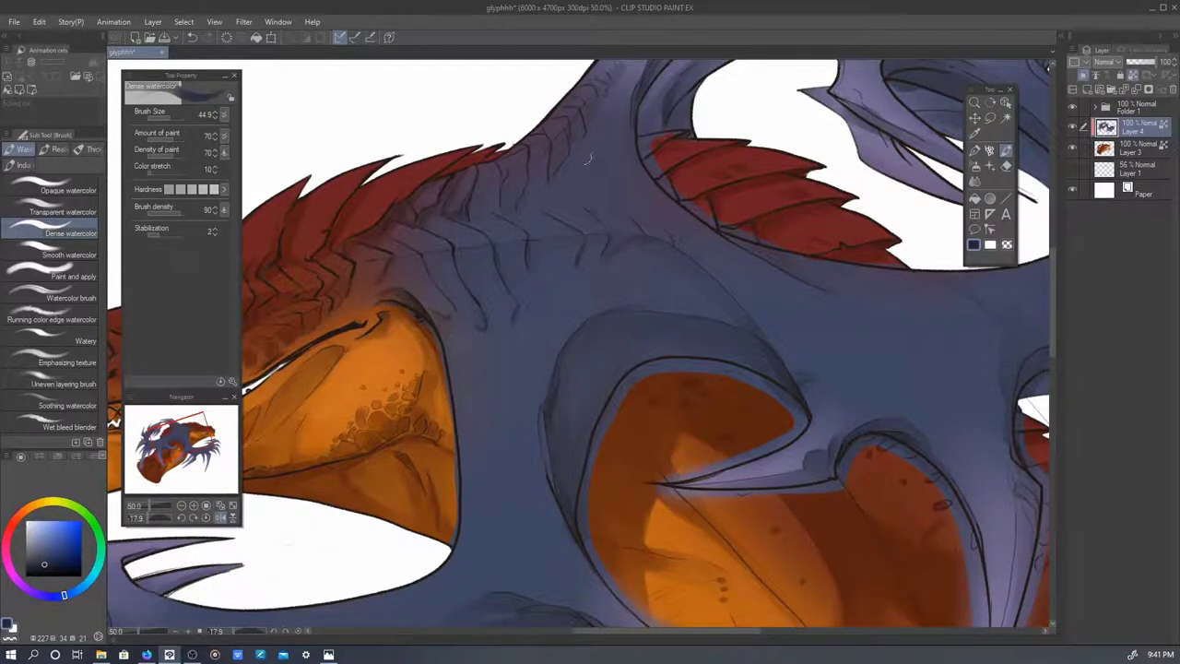
left_click_drag(586, 158, 702, 269)
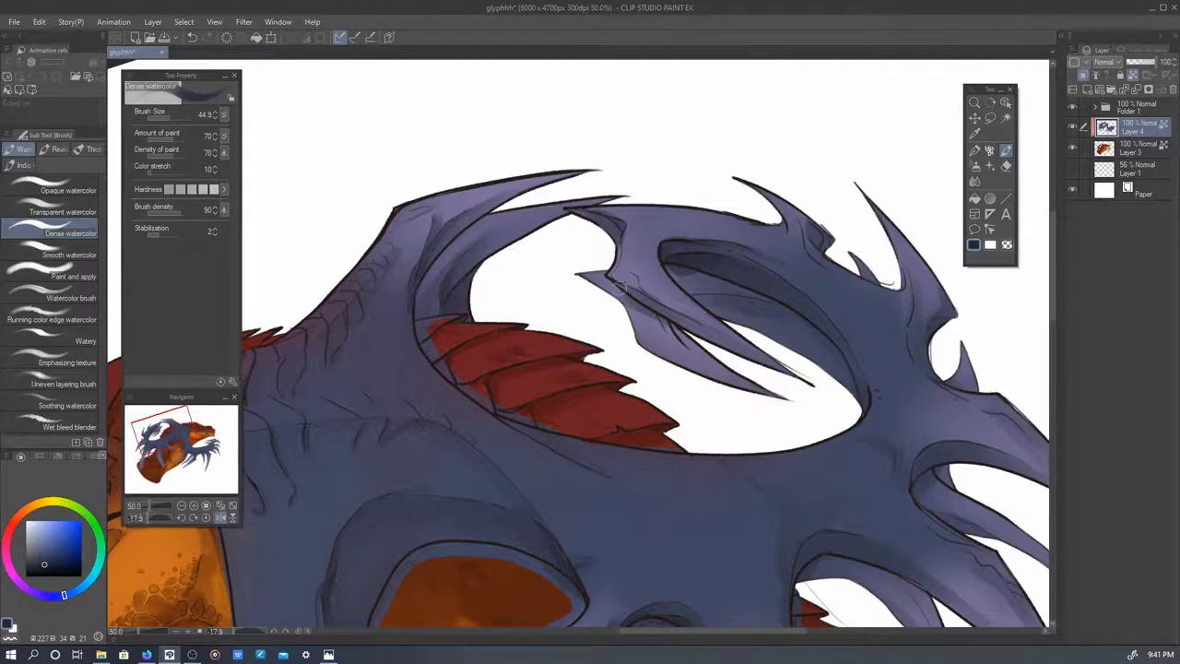
left_click_drag(619, 285, 606, 341)
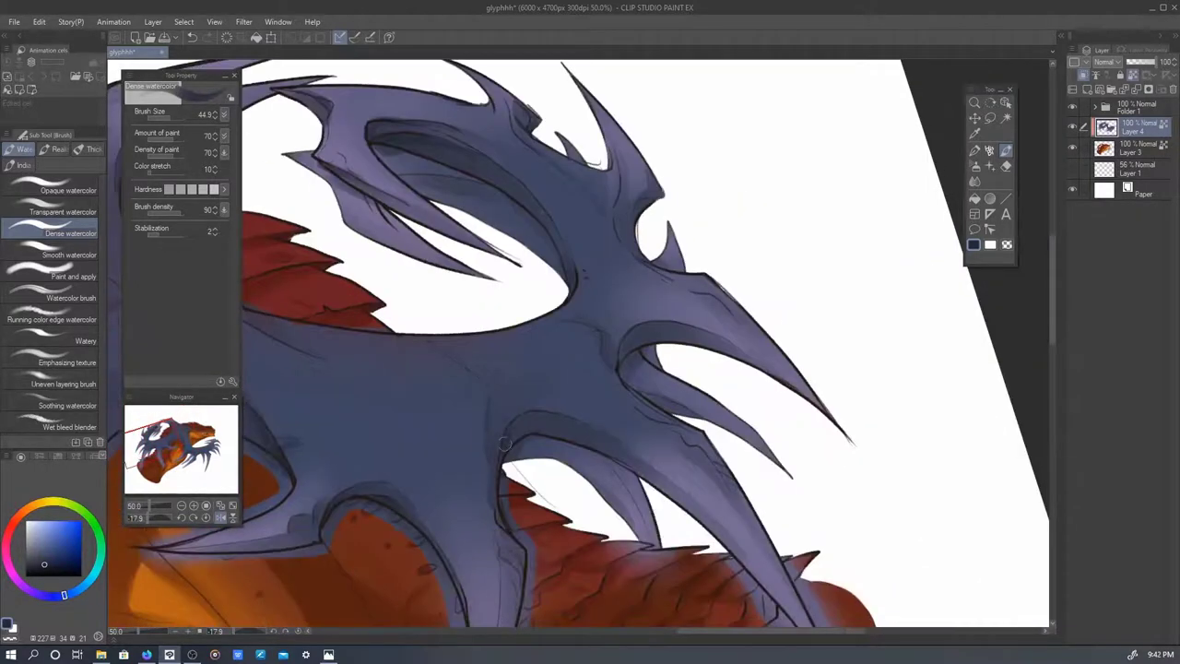
- Darken the inner edges of the central spikes and the outer upper claws with the small Dense watercolor brush
left_click_drag(504, 443, 511, 318)
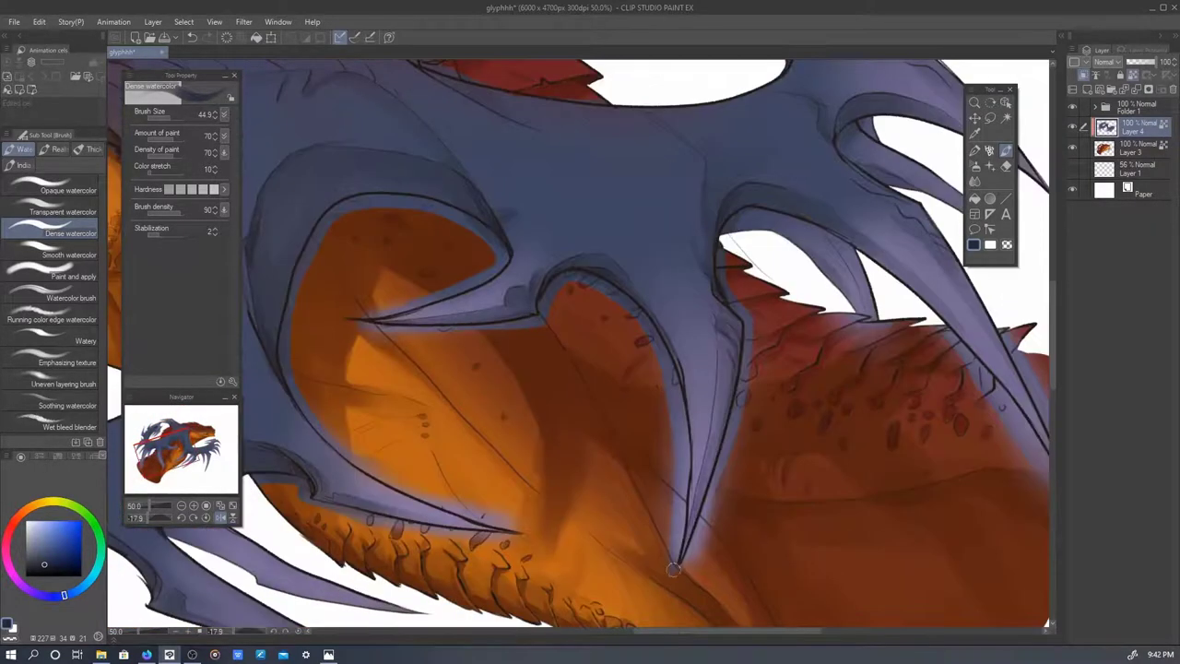
left_click_drag(674, 568, 709, 567)
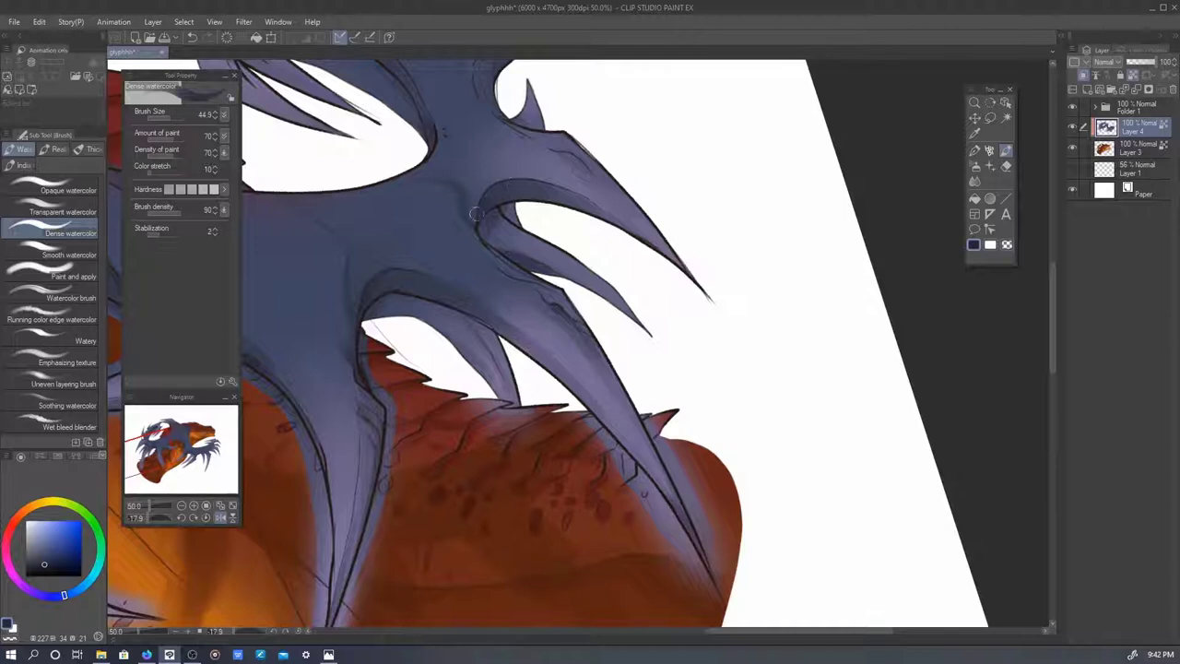
left_click_drag(605, 211, 467, 89)
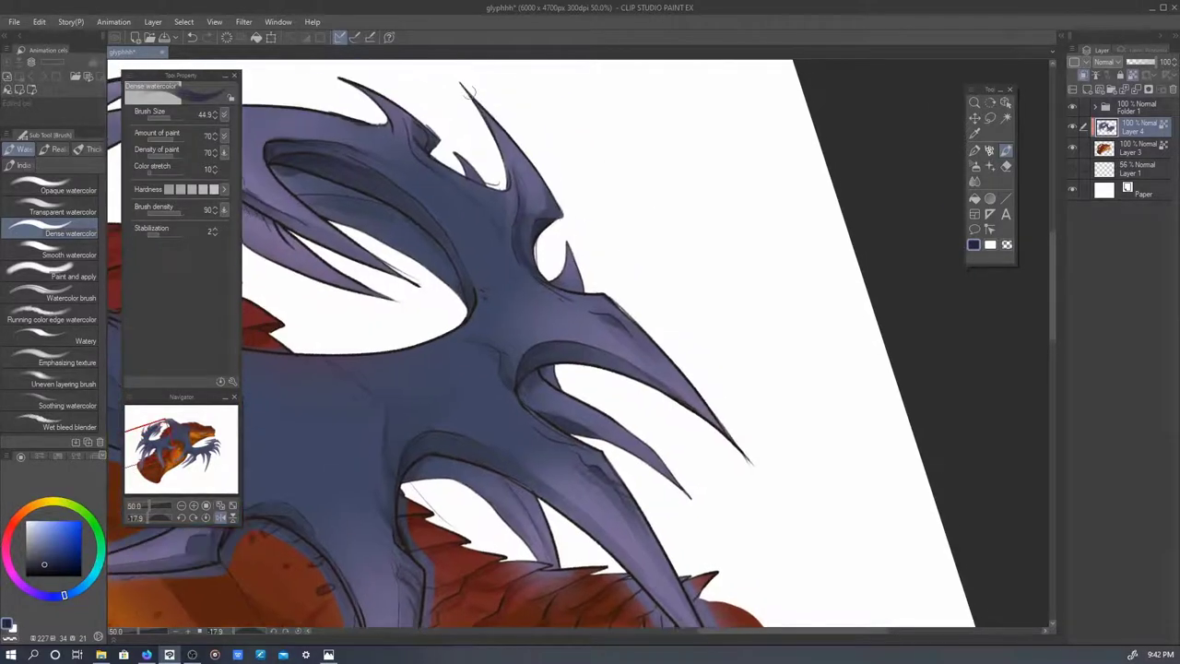
left_click_drag(471, 326, 447, 333)
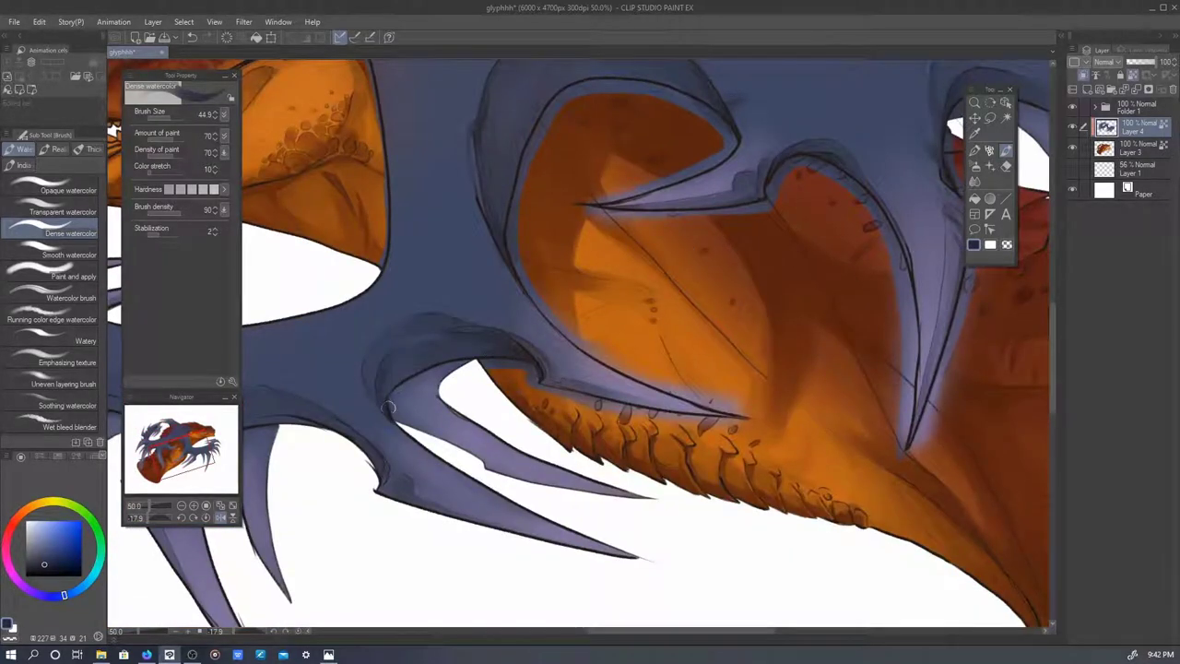
- Darken the creases, undersides and notches of the lower claws with the small Dense watercolor brush
left_click_drag(571, 387, 428, 366)
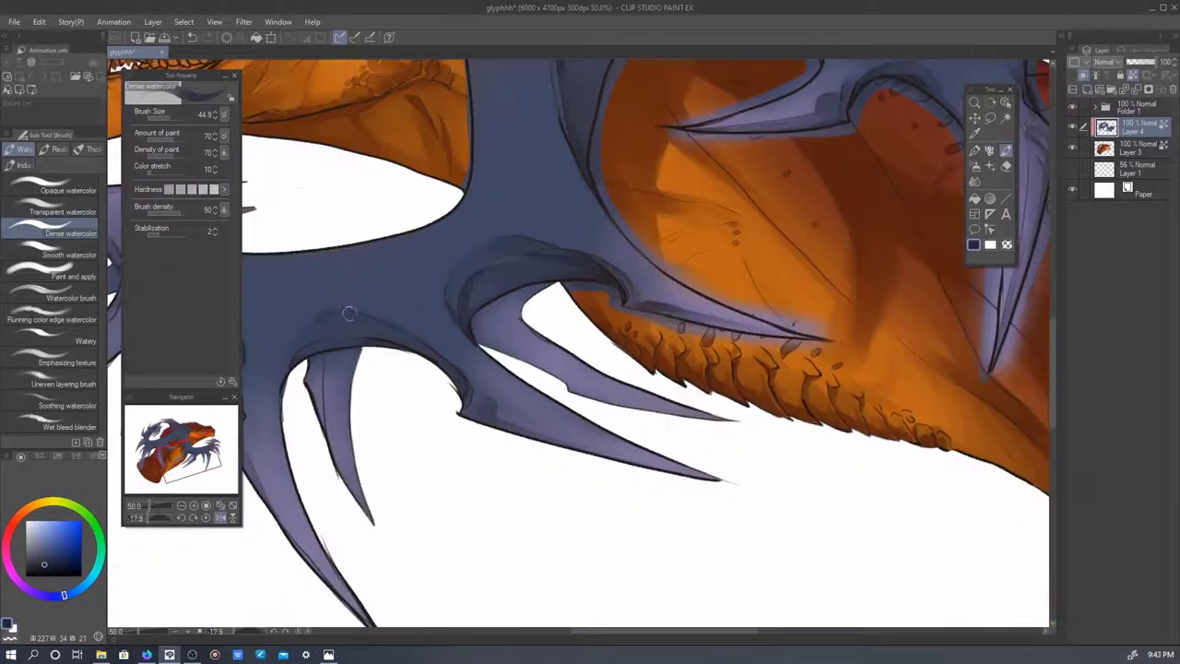
left_click_drag(493, 417, 387, 299)
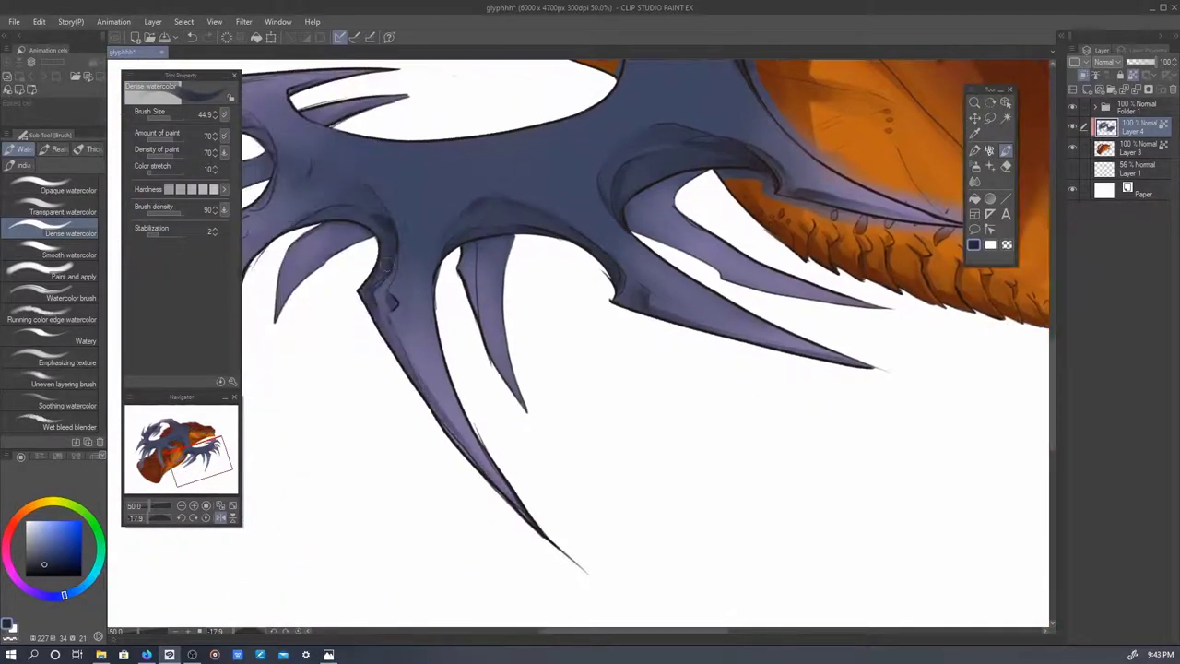
left_click_drag(384, 225, 525, 165)
left_click_drag(433, 277, 427, 211)
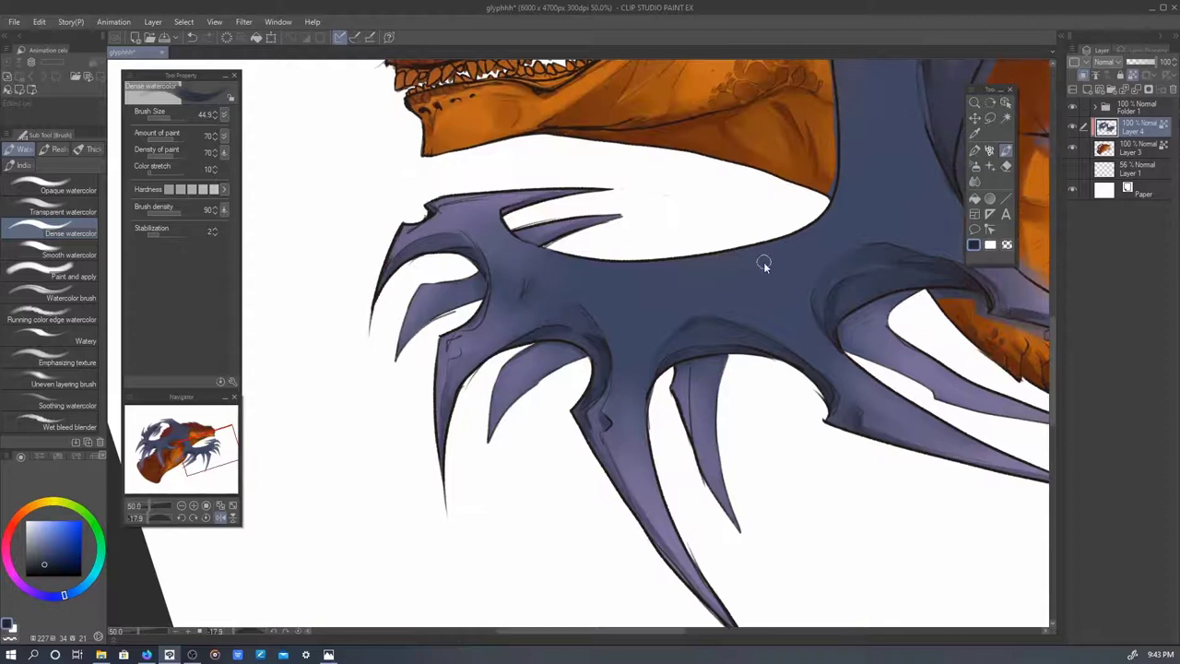
left_click_drag(763, 262, 589, 327)
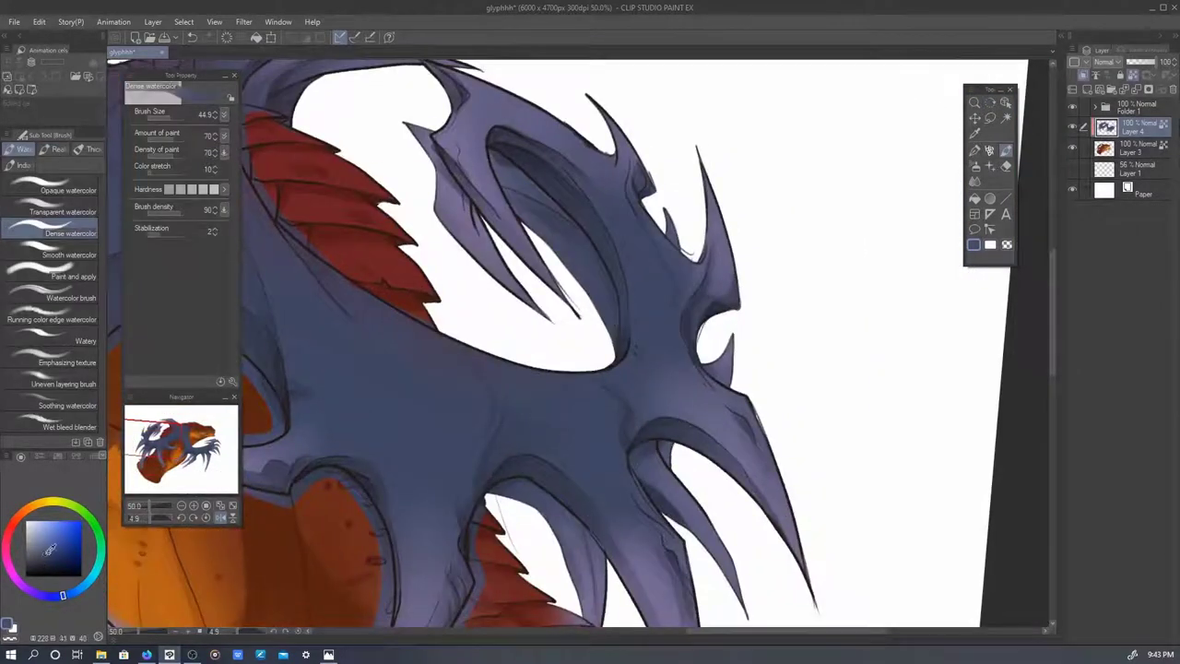
- Sample blue and purple tones from the looped upper claw and blend the shading on its inner side
left_click(461, 197, "alt")
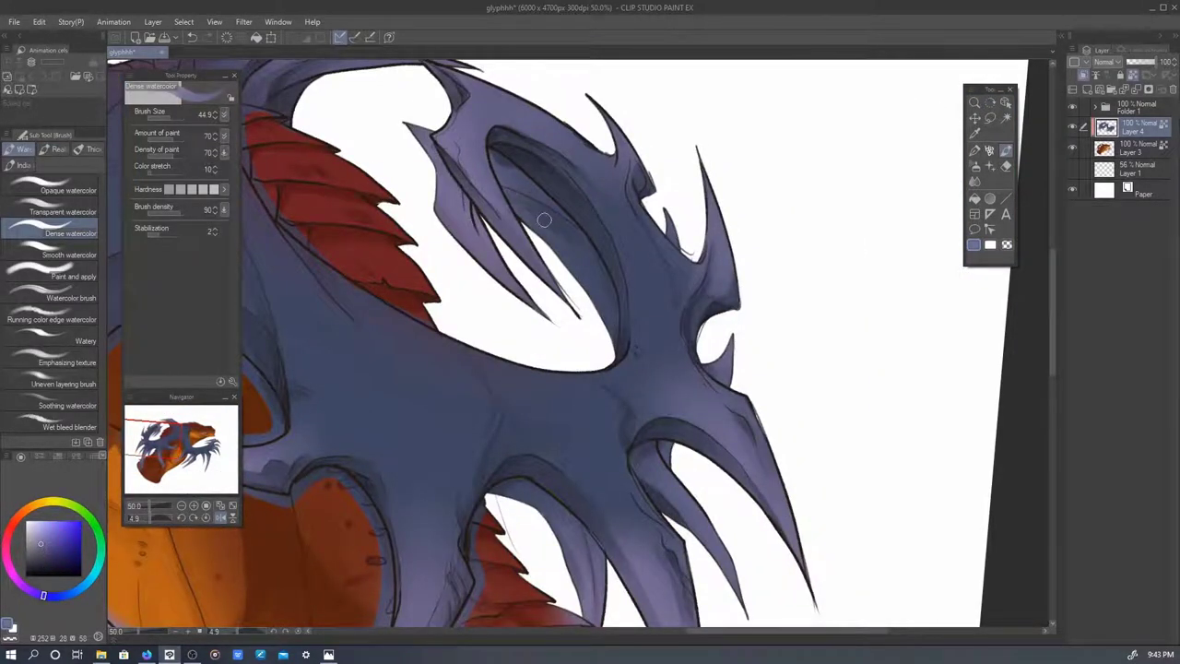
left_click(508, 197, "alt")
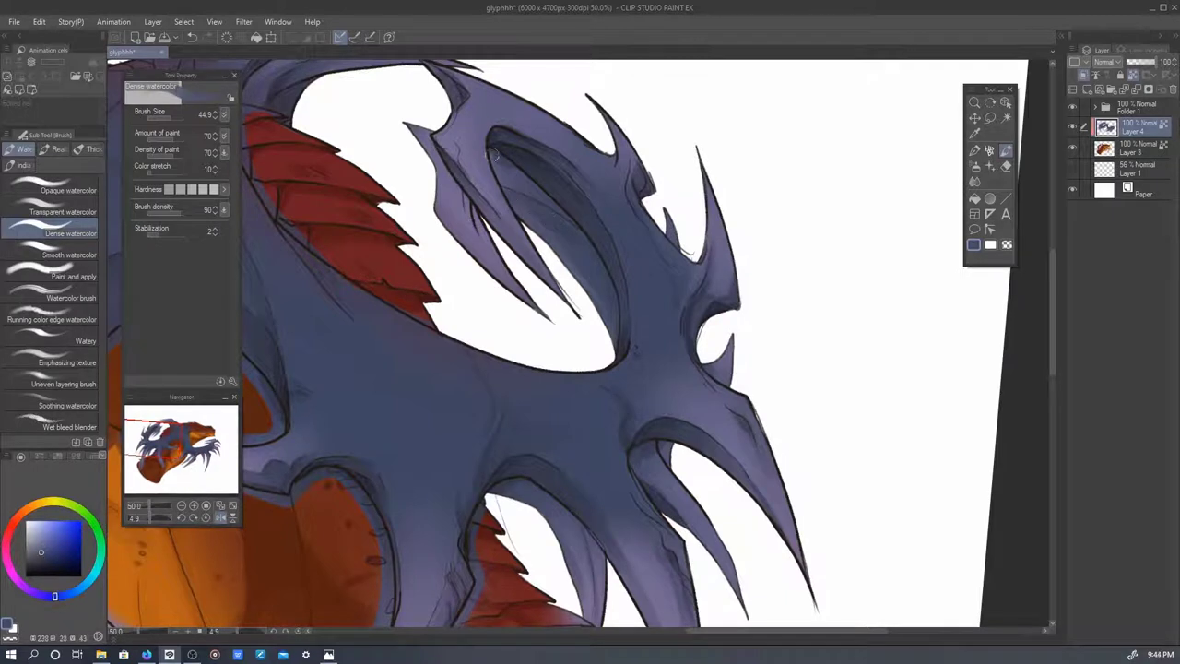
left_click(504, 176, "alt")
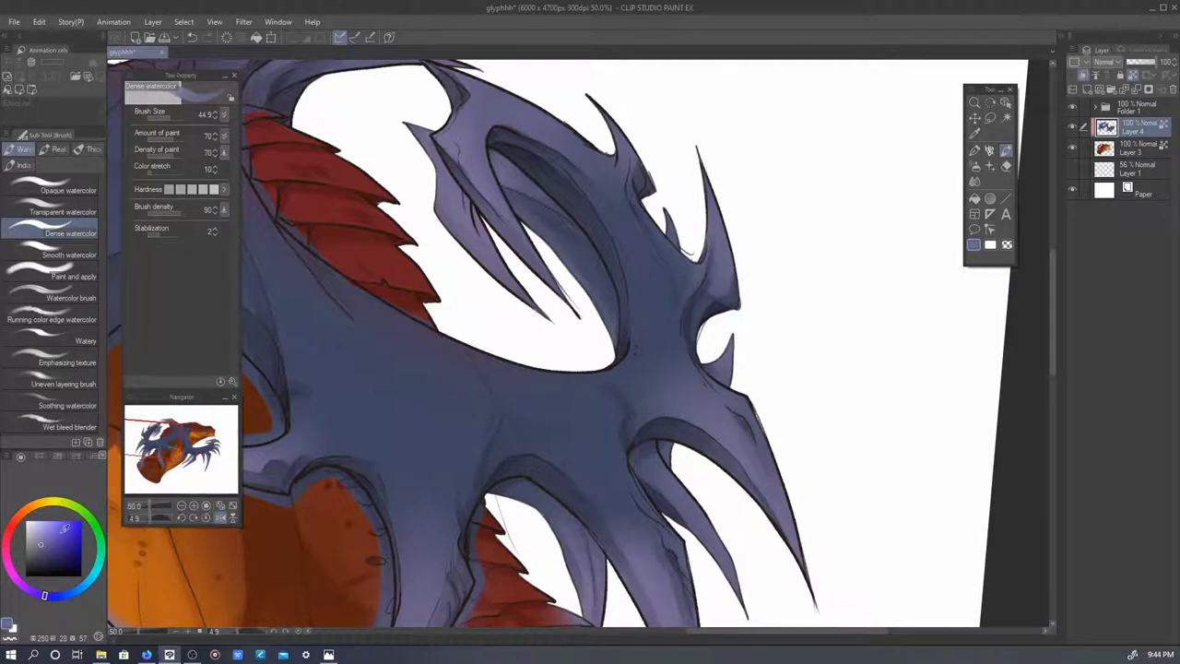
left_click_drag(479, 276, 553, 433)
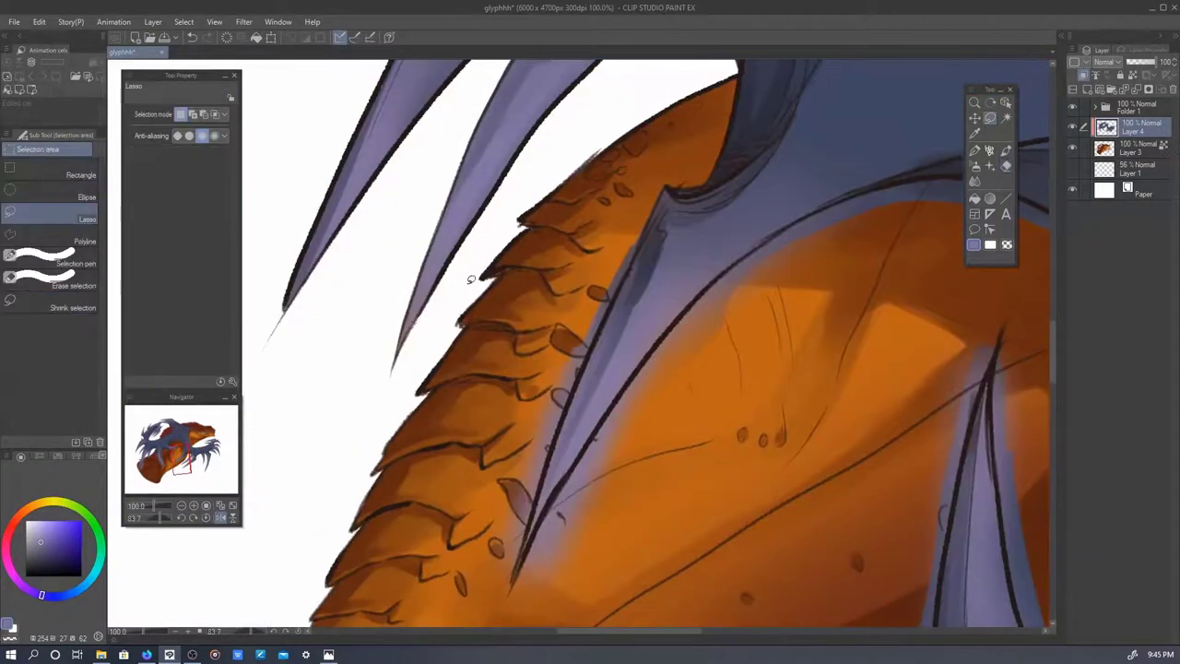
- Remove the blue paint spill around the pointed claws over the orange belly with lasso deletion and the Snap eraser at size 30
left_click_drag(452, 574, 705, 65)
key("Delete")
key("ctrl+d")
key("e")
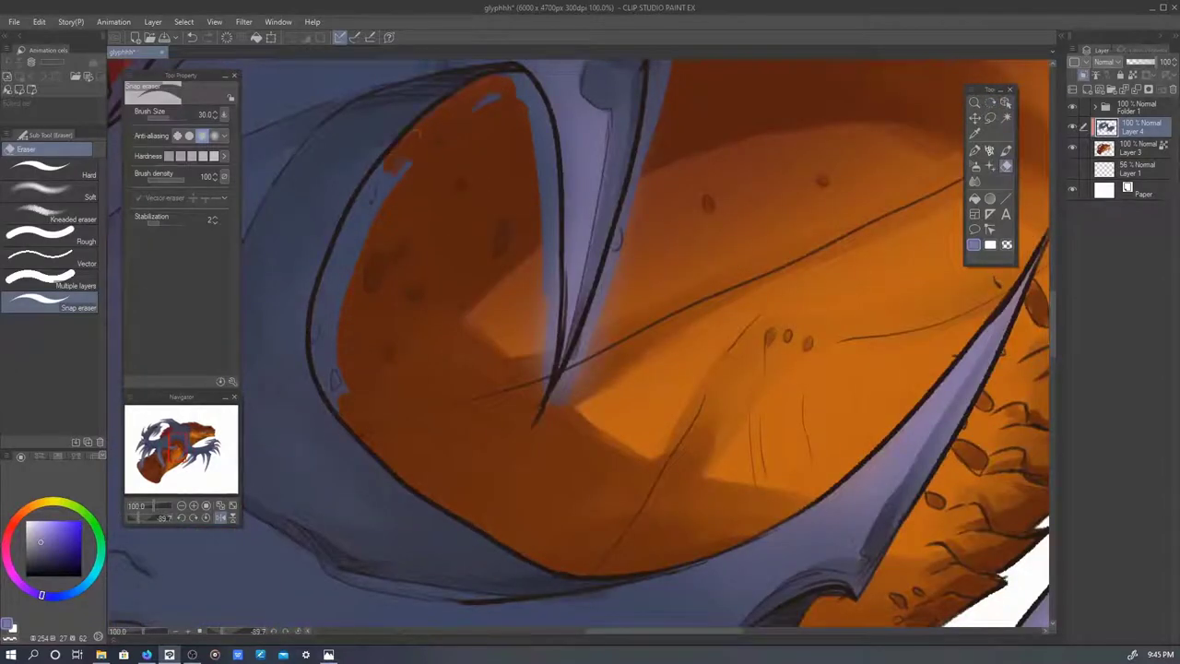
mouse_move(323, 359)
left_mouse_down()
mouse_move(439, 134)
mouse_move(522, 108)
mouse_move(552, 186)
mouse_move(581, 397)
left_mouse_up()
- Clear the blue paint spill around the long claws over the red body and back spikes with the Lasso and Snap eraser
key("m")
mouse_move(585, 493)
left_mouse_down()
mouse_move(820, 235)
mouse_move(590, 203)
left_mouse_up()
mouse_move(678, 564)
left_mouse_down()
mouse_move(765, 359)
mouse_move(779, 377)
left_mouse_up()
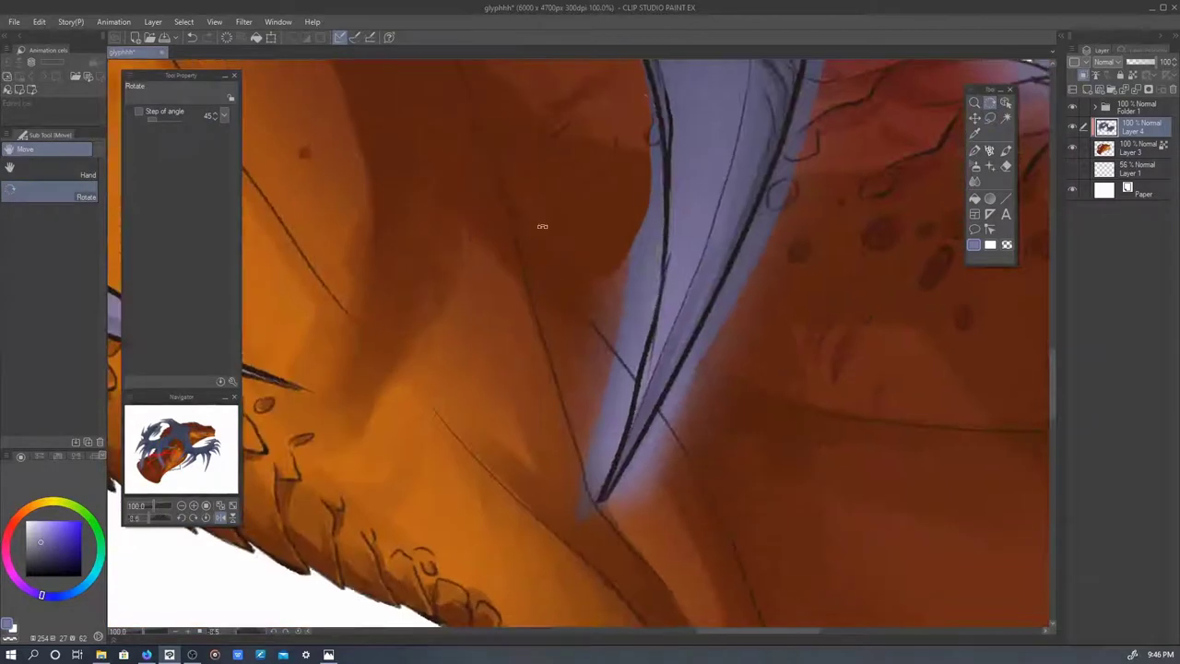
left_click_drag(421, 237, 632, 108)
left_click_drag(744, 401, 710, 146)
mouse_move(711, 264)
left_mouse_down()
mouse_move(672, 513)
mouse_move(395, 80)
mouse_move(752, 262)
left_mouse_up()
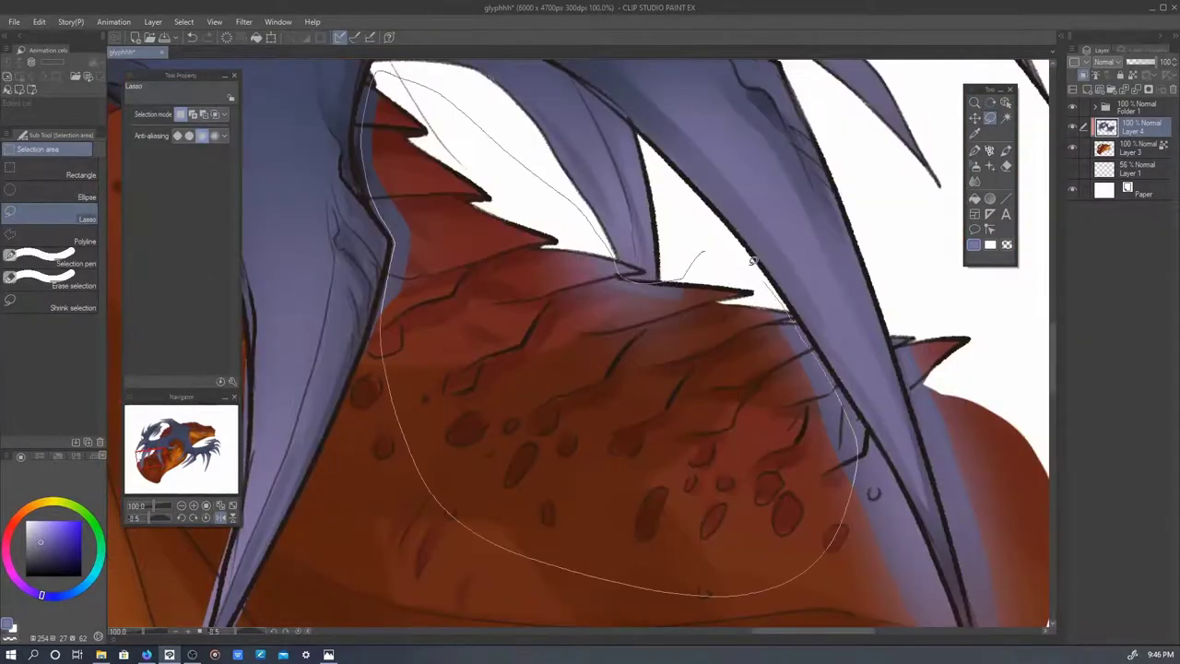
left_click_drag(752, 262, 754, 265)
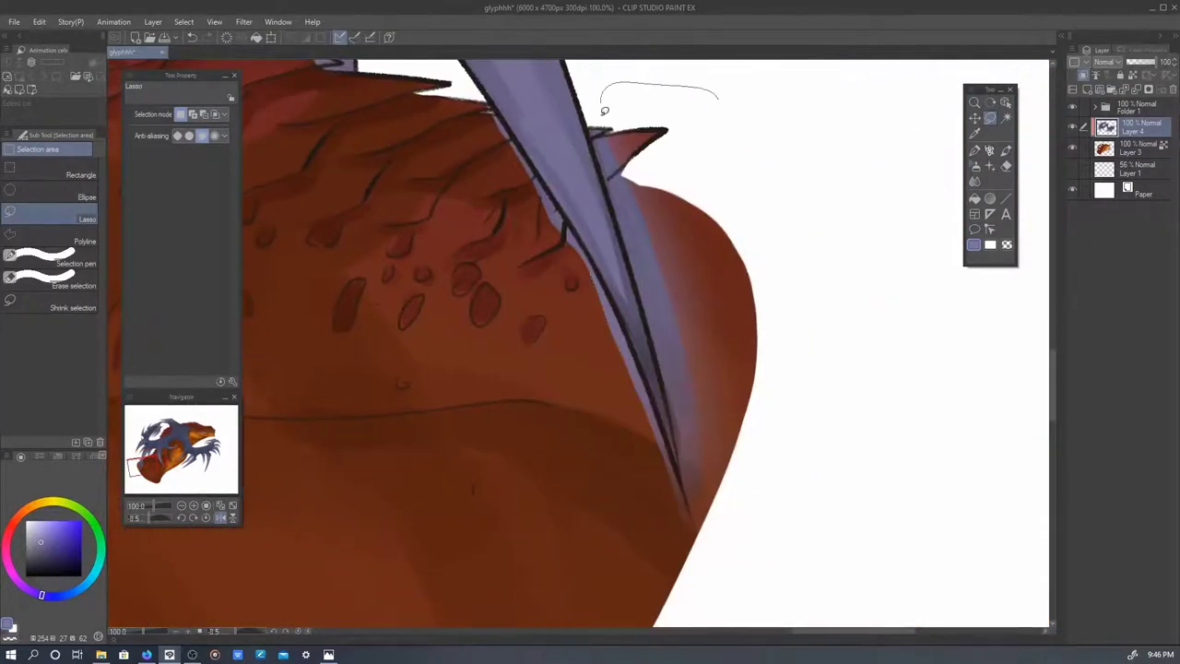
key("e")
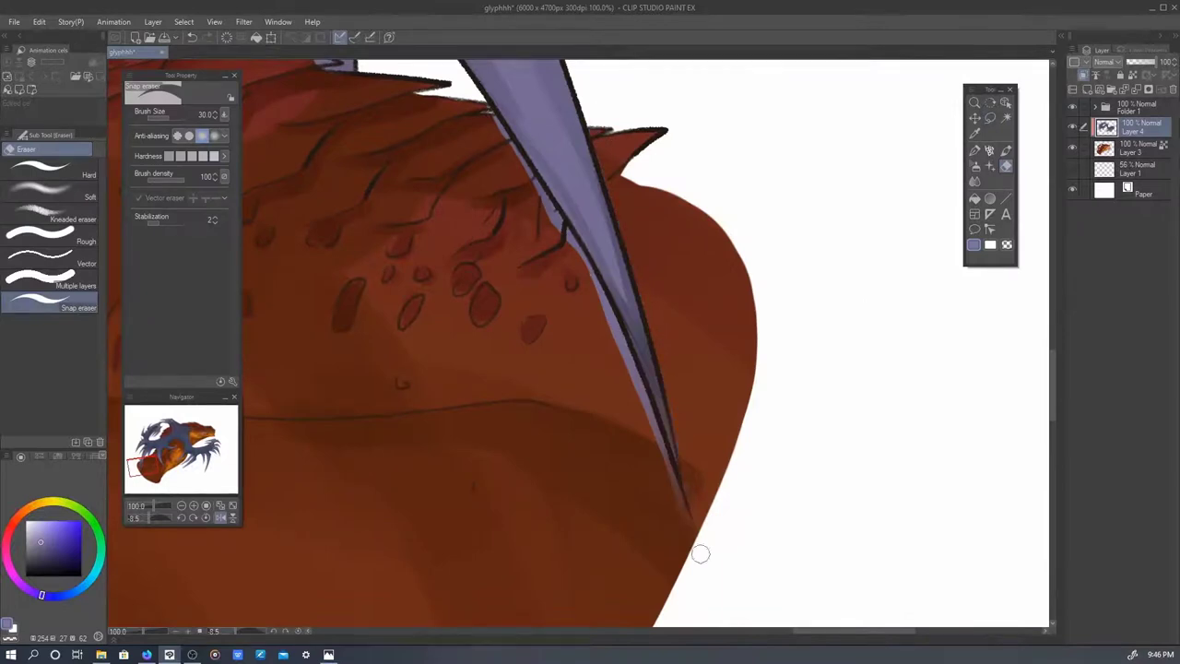
mouse_move(472, 95)
left_mouse_down()
mouse_move(576, 244)
mouse_move(660, 443)
left_mouse_up()
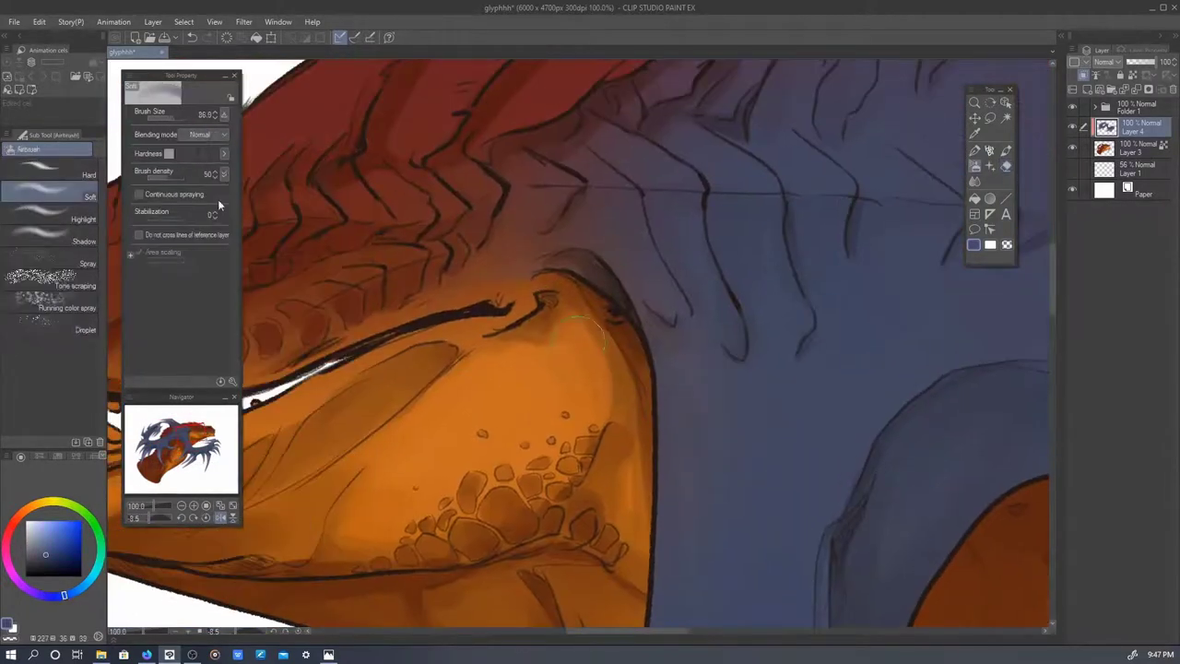
- Soften the blue edge where the growth meets the back of the dragon's head using the Soft eraser
left_click_drag(498, 269, 556, 188)
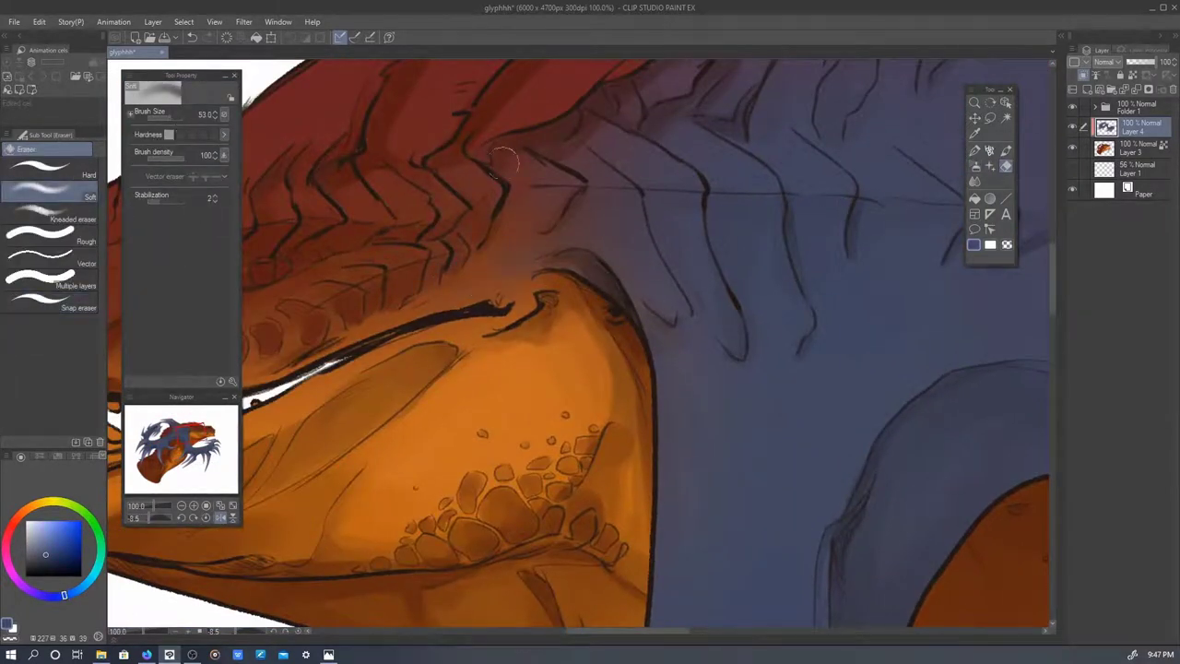
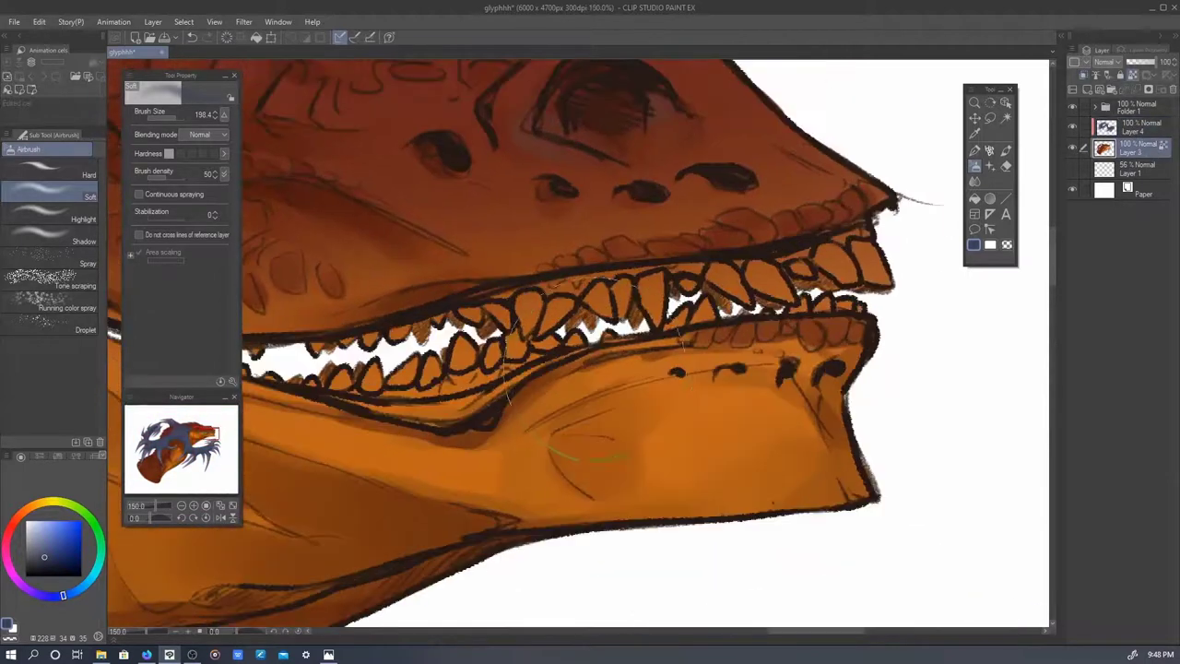
- Paint the mouth interior dark purple and the rear teeth light grey on Layer 3 with the Dense watercolor brush at size 12
left_click(11, 539)
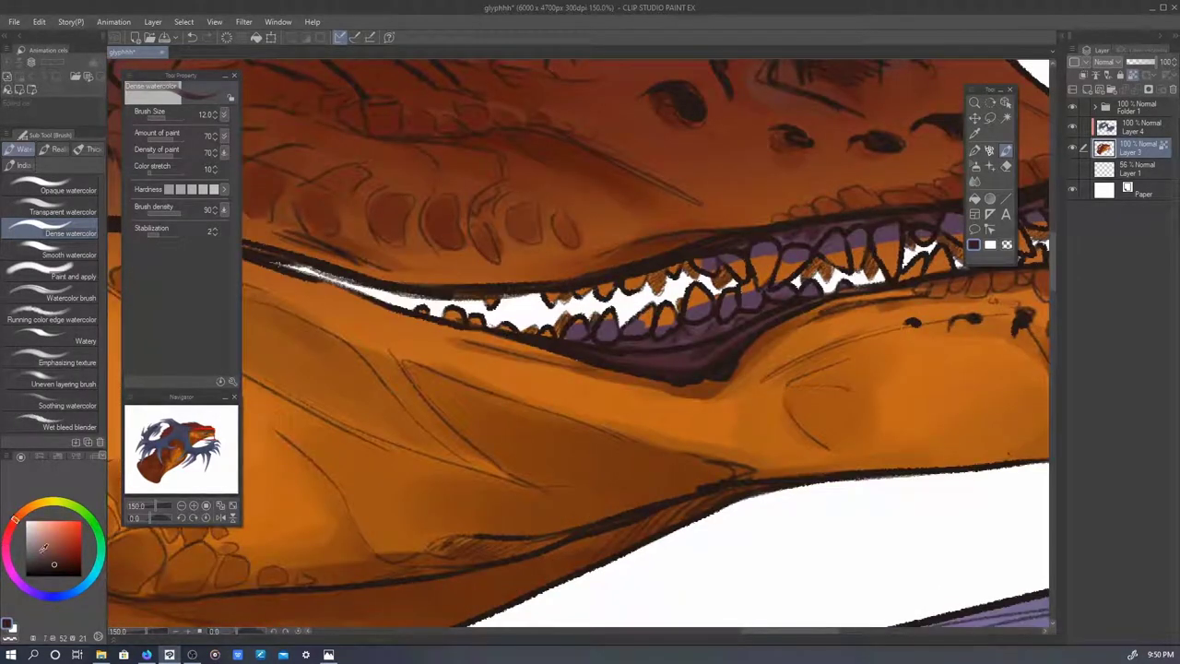
left_click(404, 616, "alt")
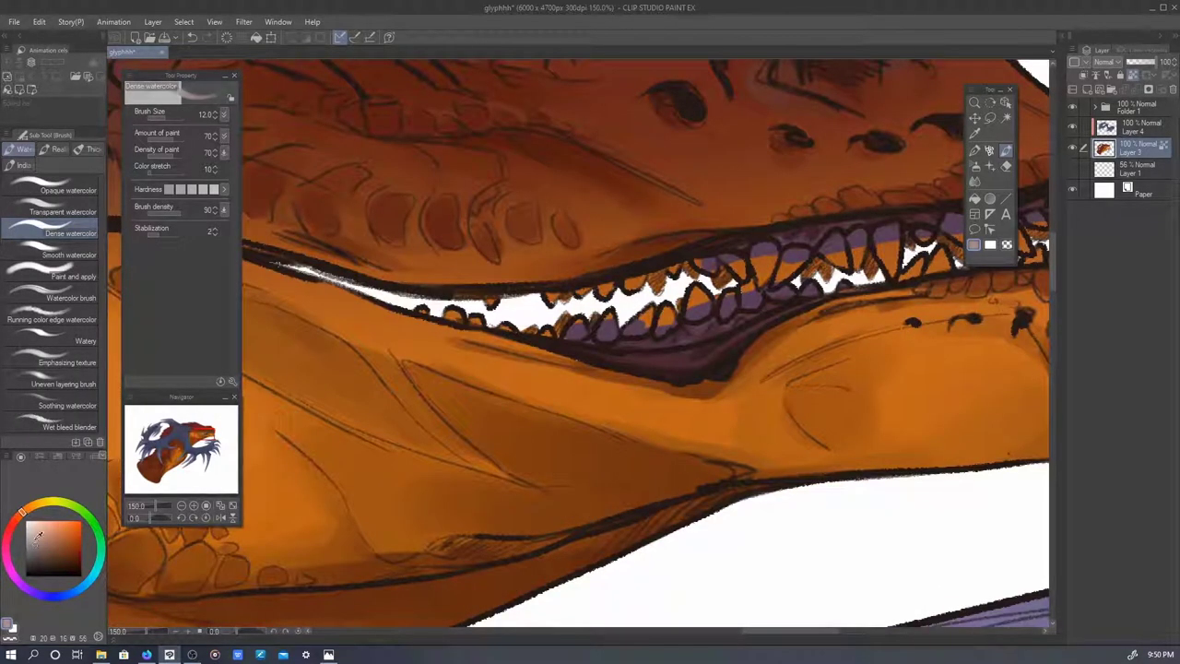
left_click(38, 535)
left_click_drag(544, 300, 608, 288)
mouse_move(447, 316)
left_mouse_down()
mouse_move(649, 305)
mouse_move(820, 275)
left_mouse_up()
left_click_drag(691, 313, 788, 293)
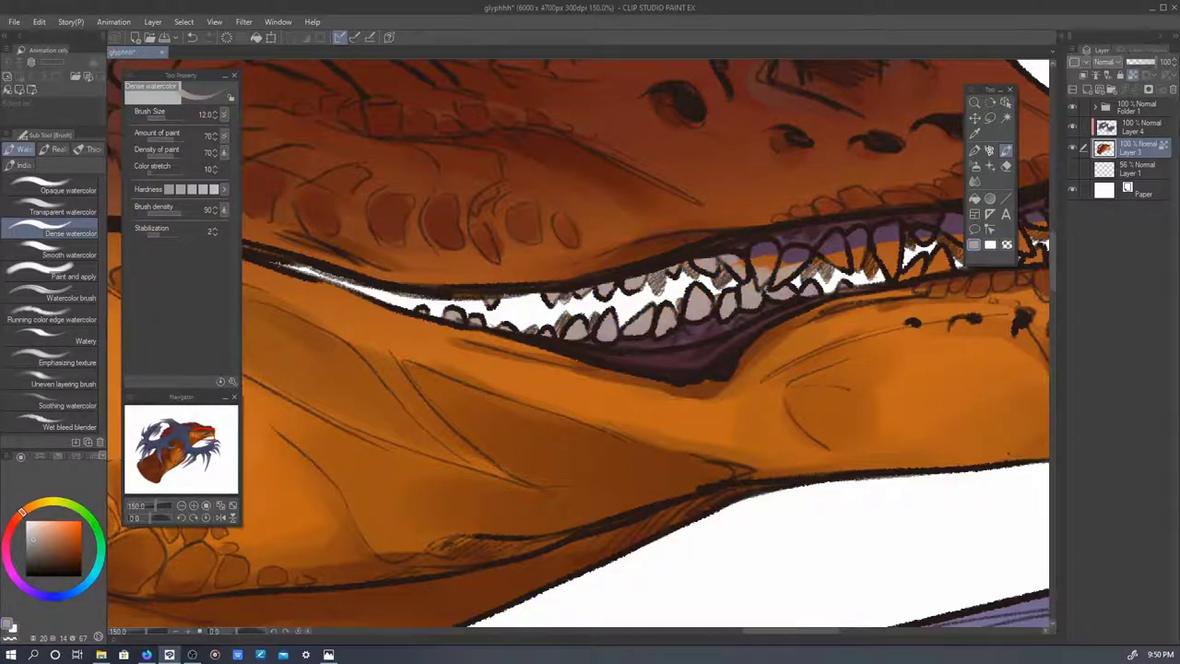
left_click_drag(848, 241, 724, 267)
left_click_drag(590, 276, 553, 387)
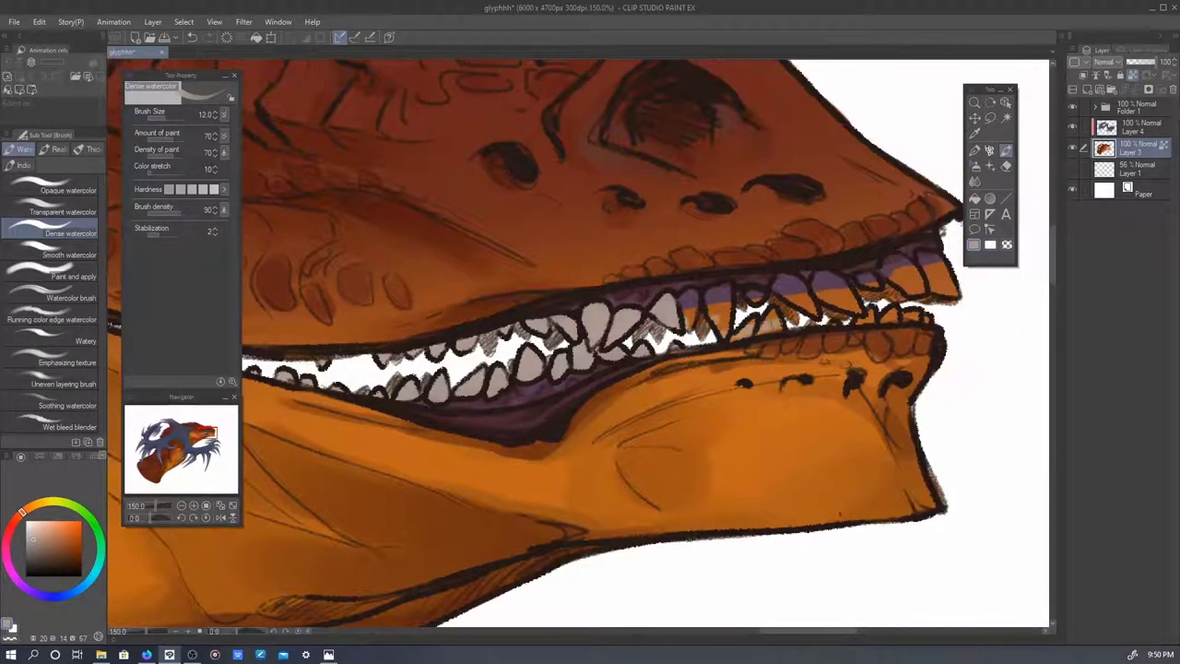
- Paint the front teeth light grey and the gums around them dark purple with the Dense watercolor brush
mouse_move(729, 295)
left_mouse_down()
mouse_move(778, 327)
mouse_move(686, 323)
left_mouse_up()
mouse_move(783, 323)
left_mouse_down()
mouse_move(889, 316)
mouse_move(950, 277)
left_mouse_up()
mouse_move(899, 275)
left_mouse_down()
mouse_move(940, 258)
mouse_move(806, 304)
mouse_move(783, 295)
left_mouse_up()
left_click(866, 263, "alt")
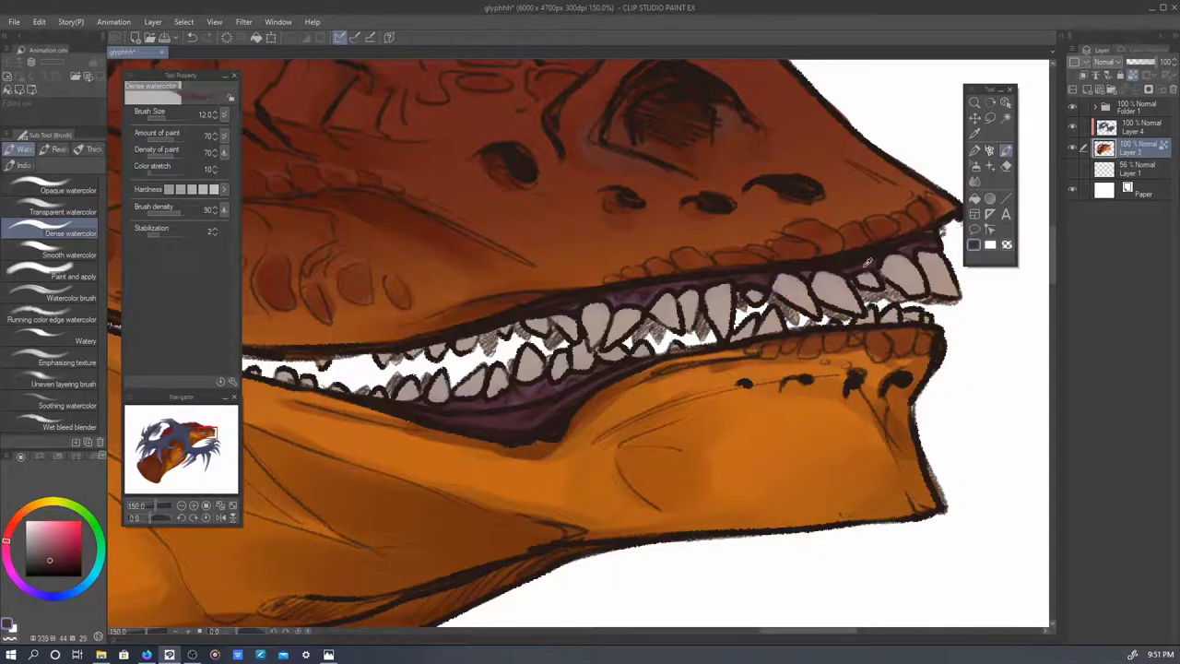
- Shade the edges of the rear teeth in darker grey-brown with the Dense watercolor brush at size 8.6
scroll(866, 262, "down", 3)
scroll(645, 304, "up", 3)
left_click(36, 543)
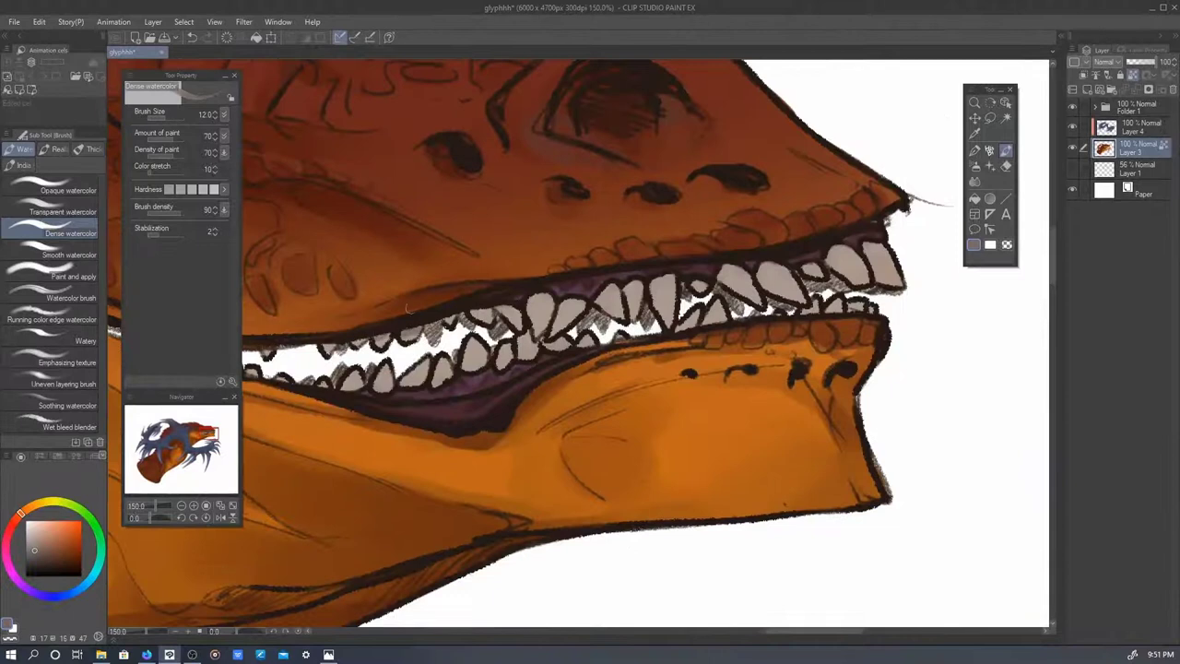
left_click_drag(384, 337, 324, 348)
key("bracketleft")
key("bracketleft")
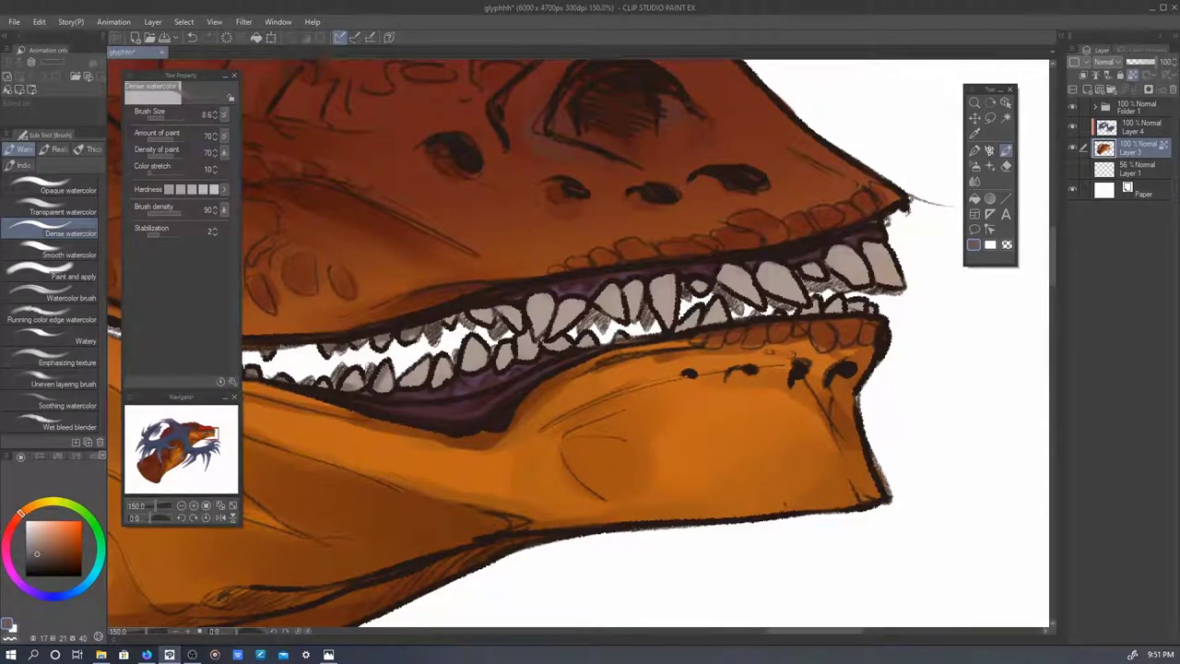
left_click_drag(430, 362, 402, 385)
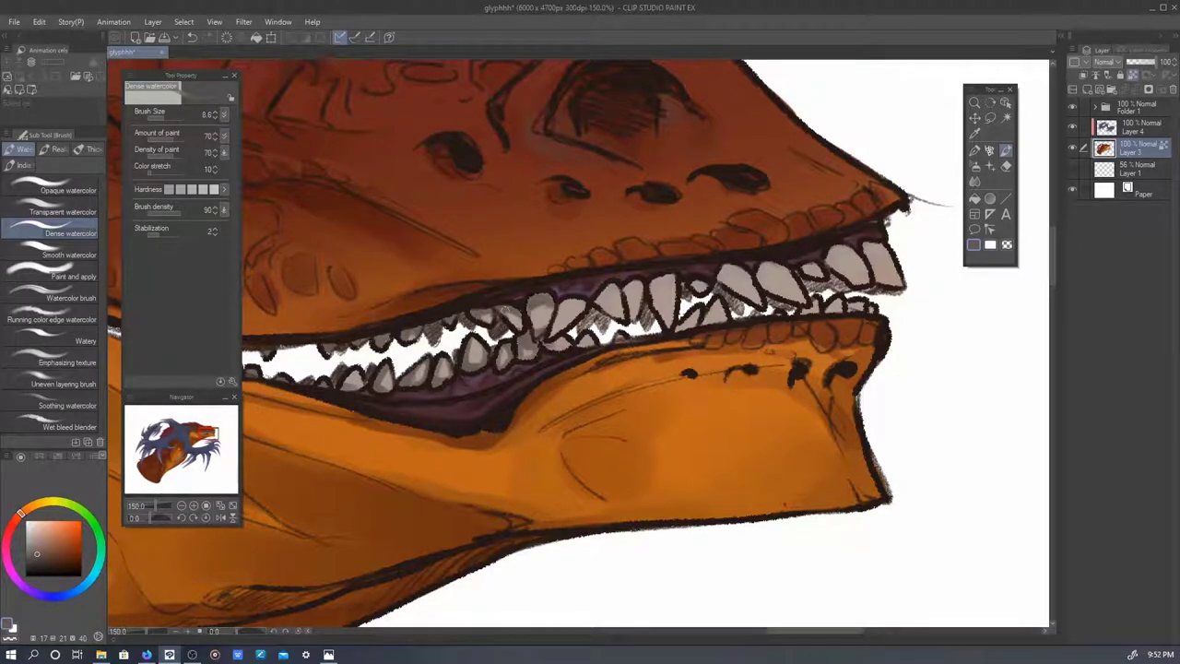
- Shade the bases and sides of the middle and front upper teeth in the same grey-brown
left_click_drag(608, 310, 577, 332)
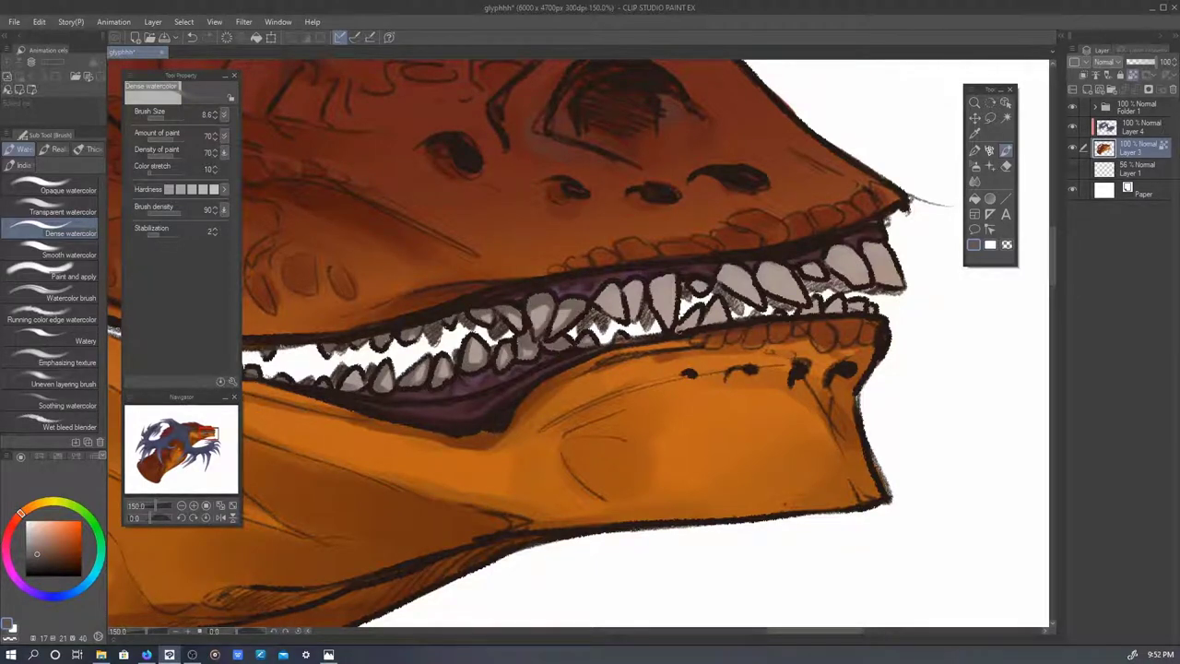
left_click_drag(684, 324, 673, 276)
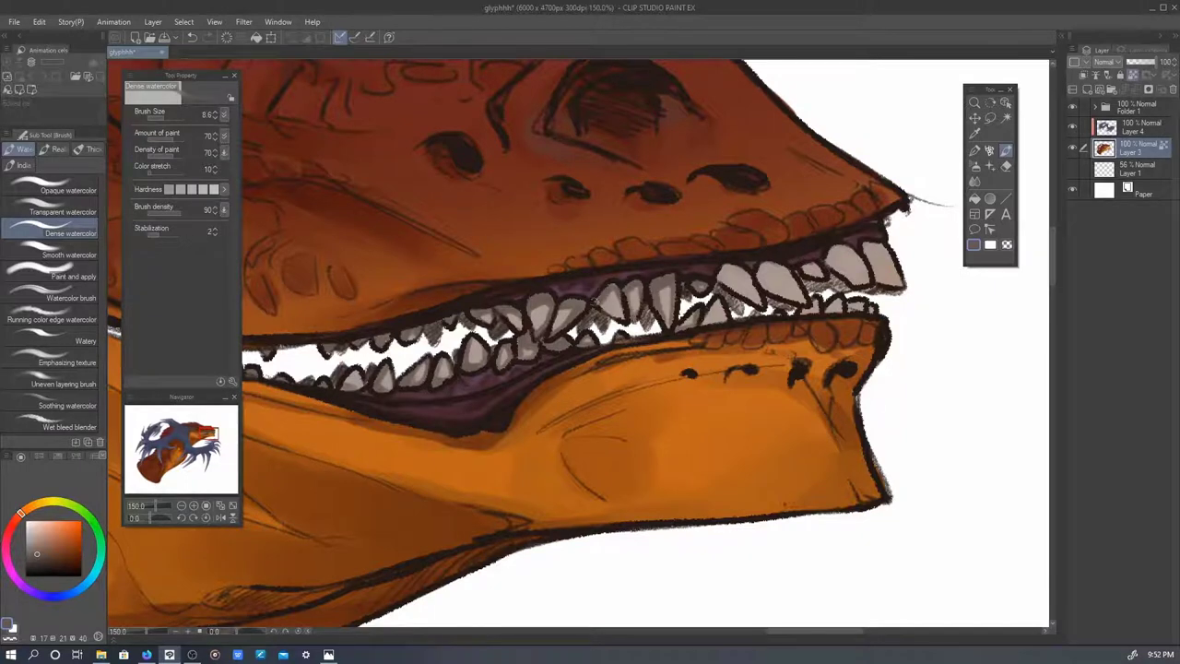
mouse_move(724, 267)
left_mouse_down()
mouse_move(738, 293)
mouse_move(764, 283)
left_mouse_up()
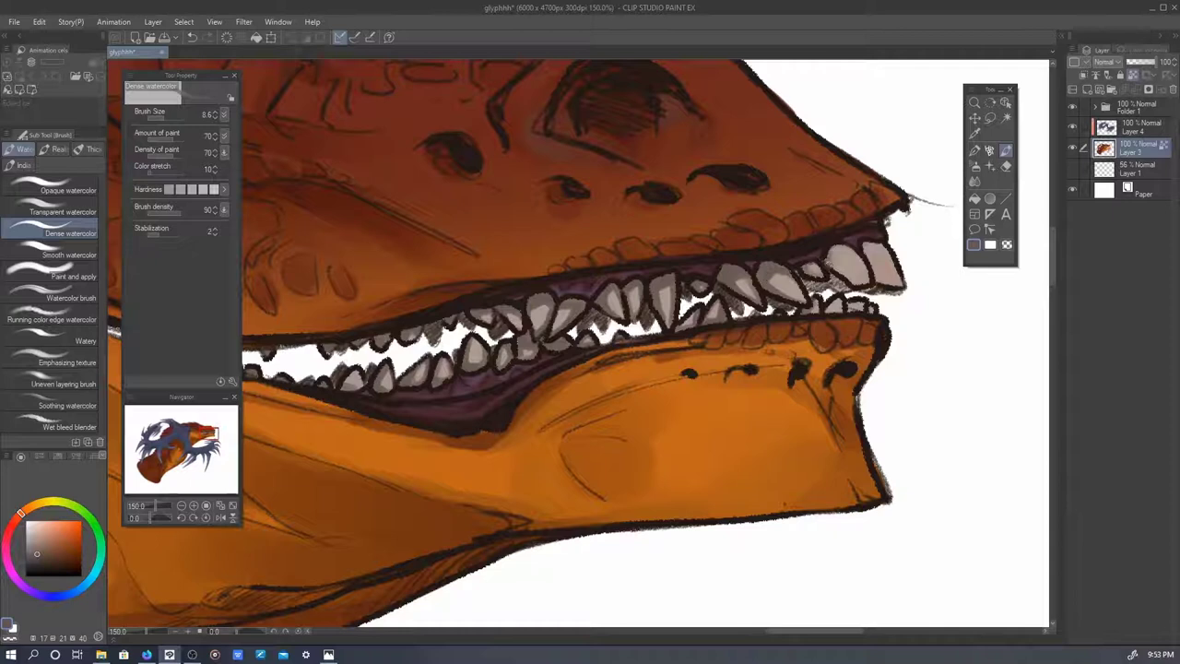
scroll(846, 272, "down", 1)
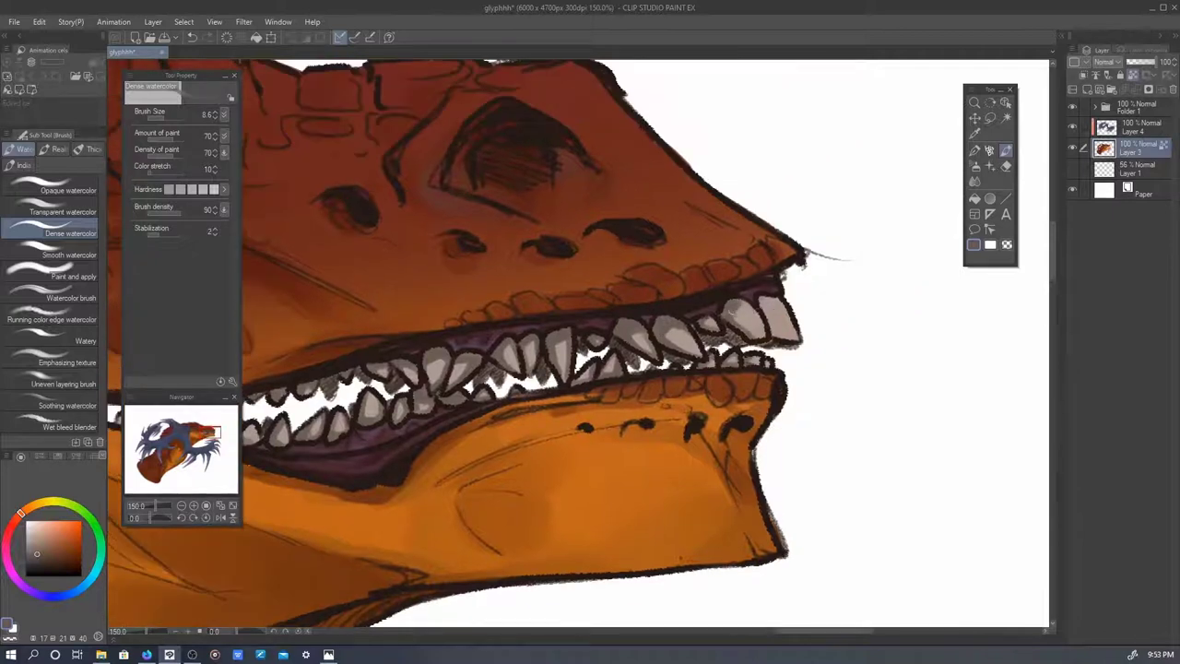
- Create a new layer above Layer 4 with Add (Glow) blending and 46% opacity
scroll(861, 311, "down", 2)
scroll(813, 443, "down", 1)
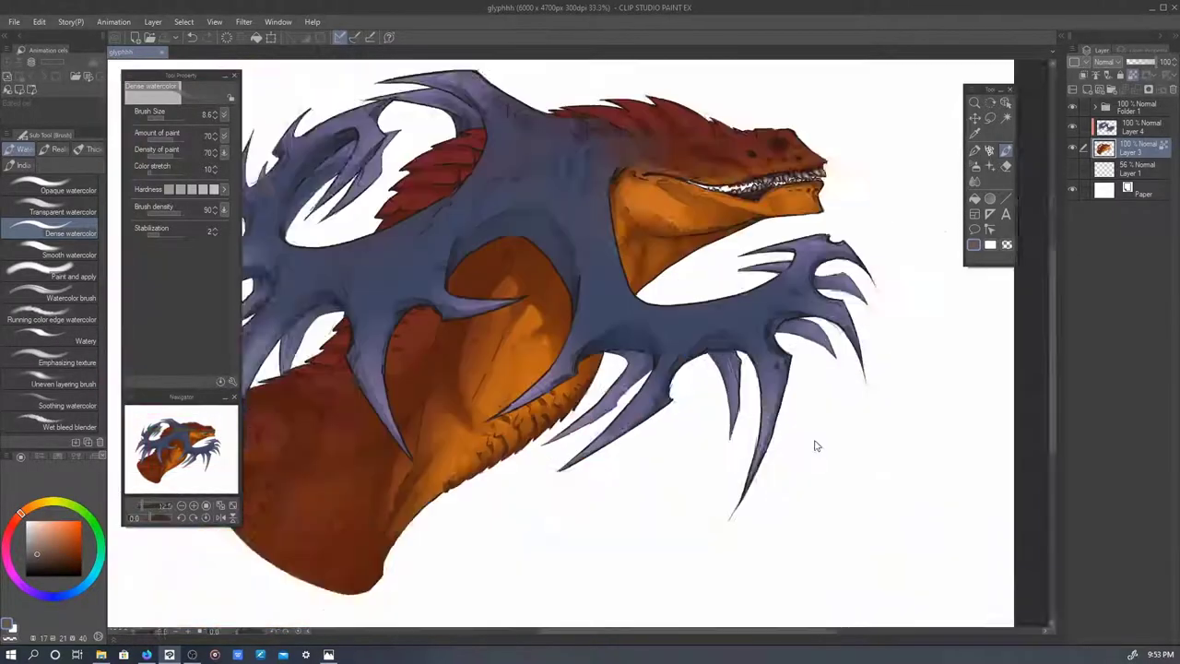
scroll(813, 442, "up", 1)
key("ctrl+shift+n")
left_click_drag(1154, 62, 1141, 62)
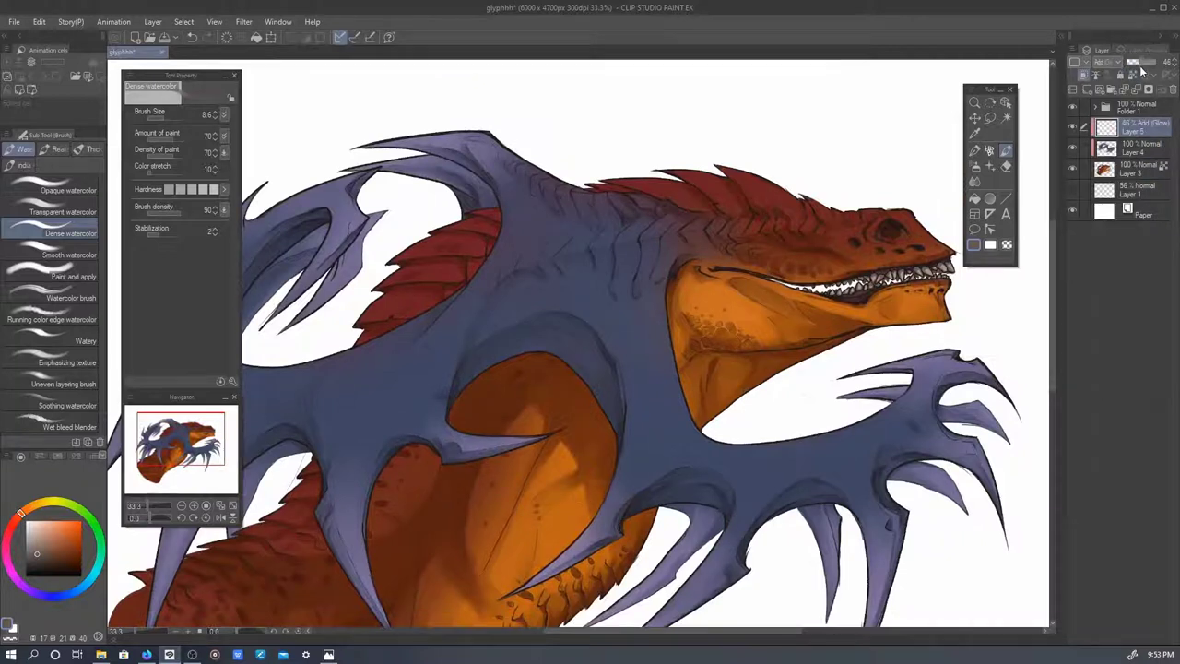
- Spray a warm yellow glow over the neck ridges and red head crest with the large Soft airbrush
key("b")
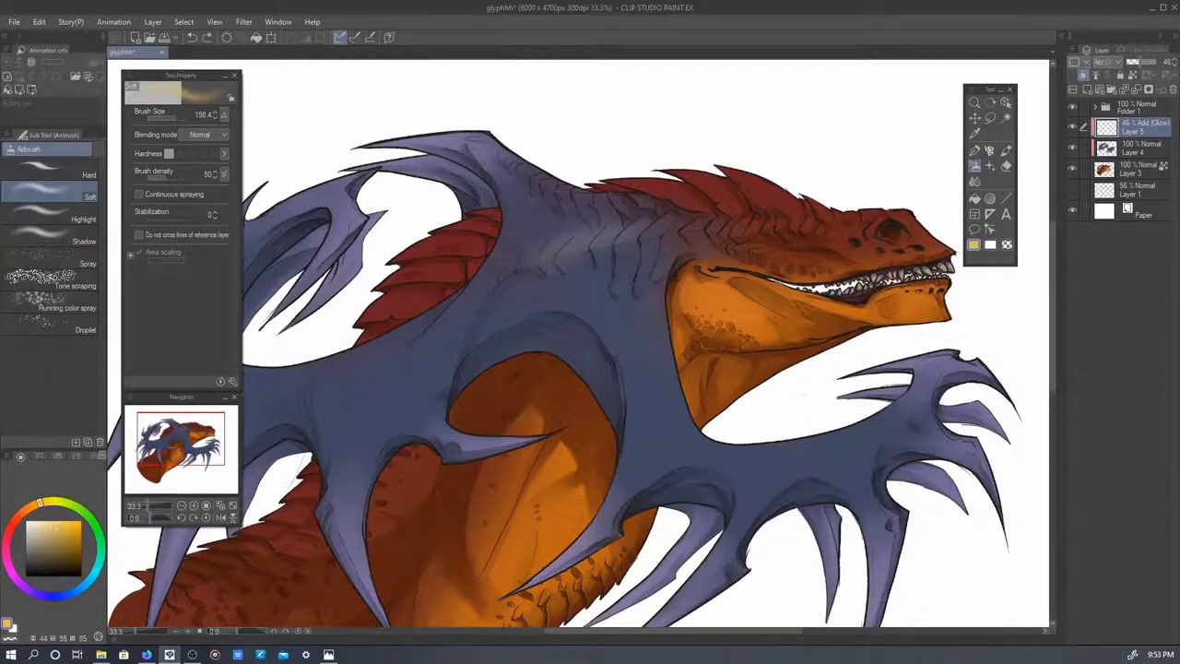
mouse_move(610, 231)
left_mouse_down()
mouse_move(719, 198)
mouse_move(758, 211)
left_mouse_up()
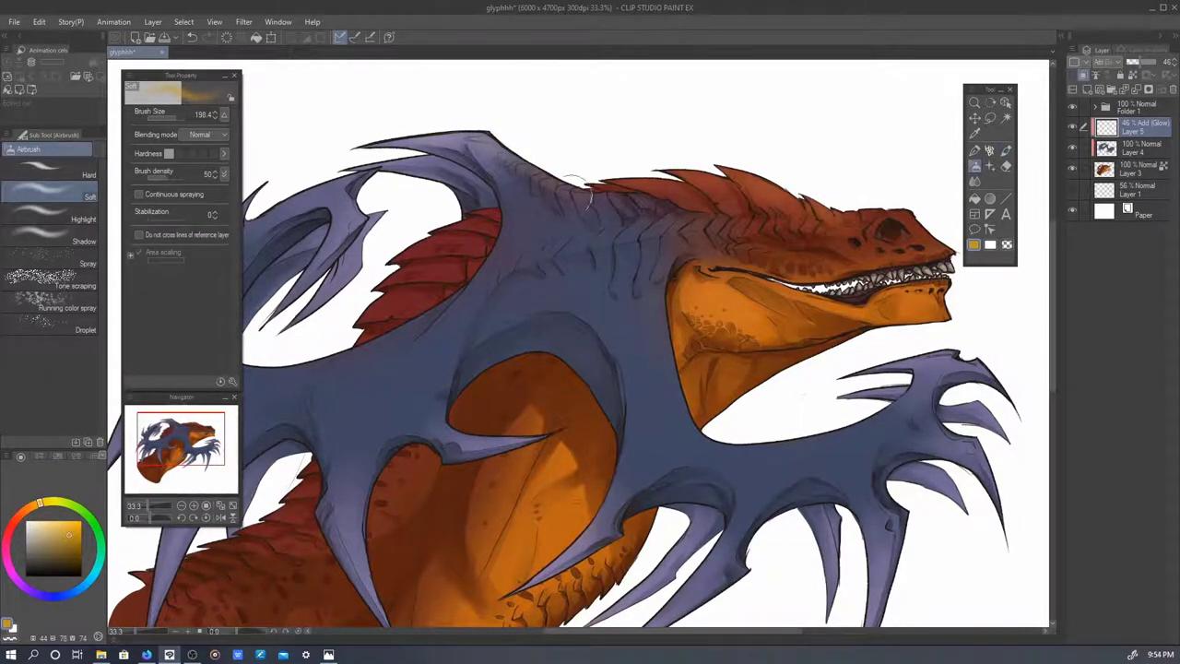
scroll(692, 126, "down", 1)
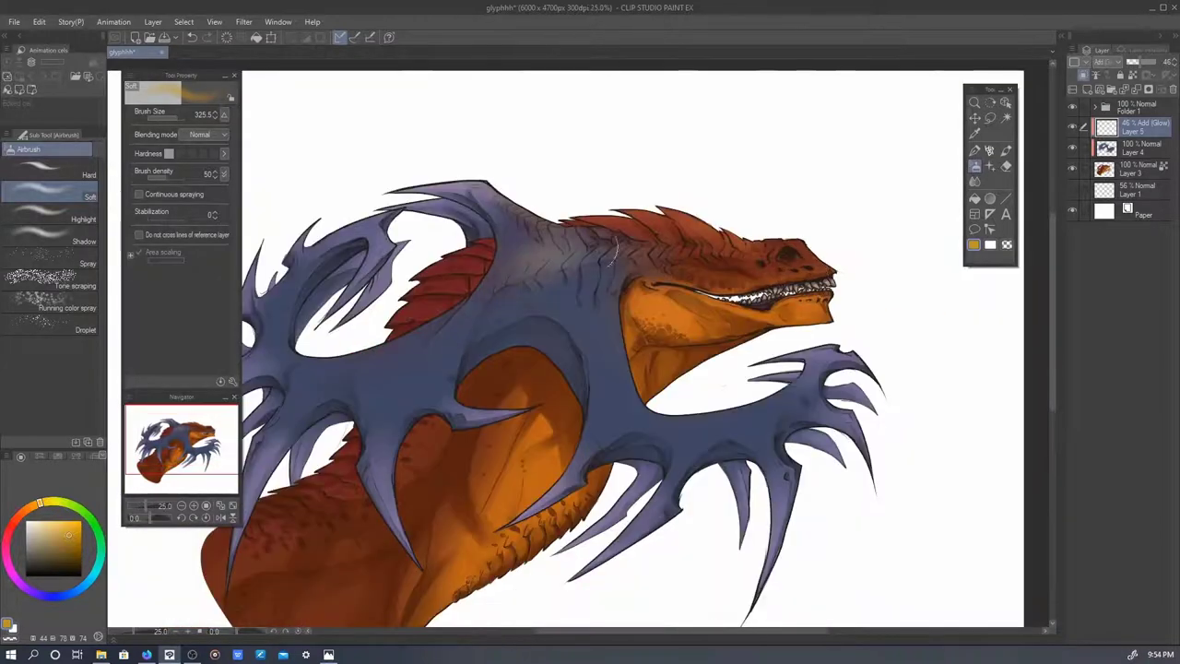
- Spray a yellow glow along the blue limbs and red back spikes with the Soft airbrush at size 102.5
key("bracketleft")
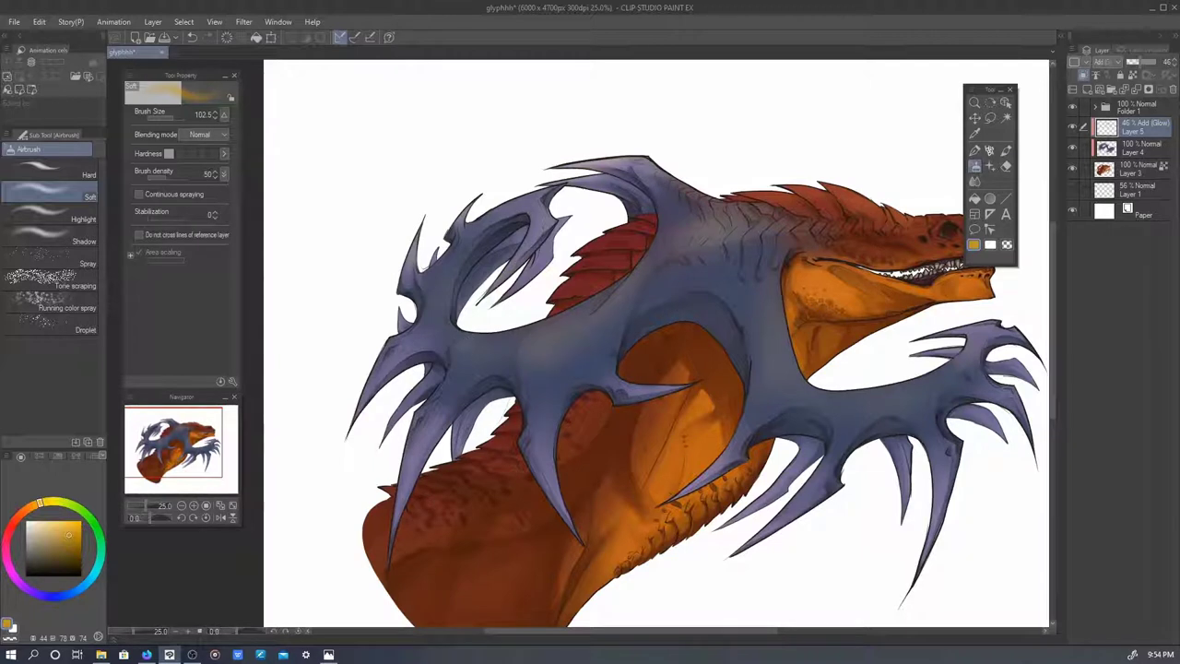
left_click_drag(507, 426, 433, 470)
left_click_drag(641, 226, 572, 272)
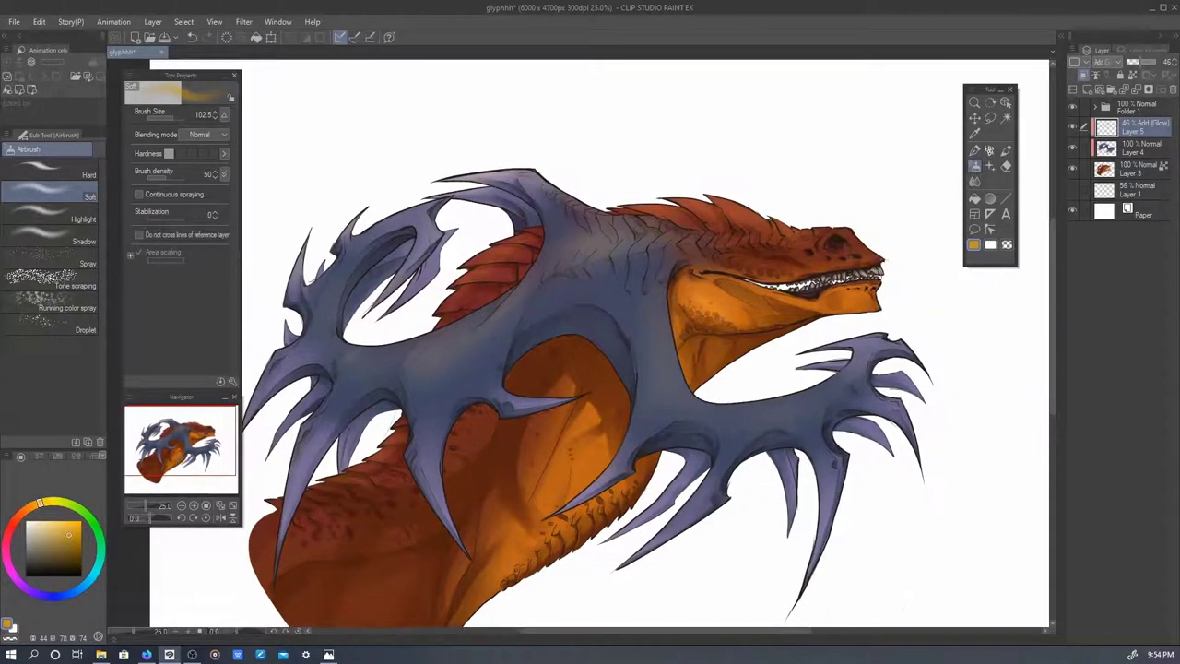
scroll(838, 182, "down", 2)
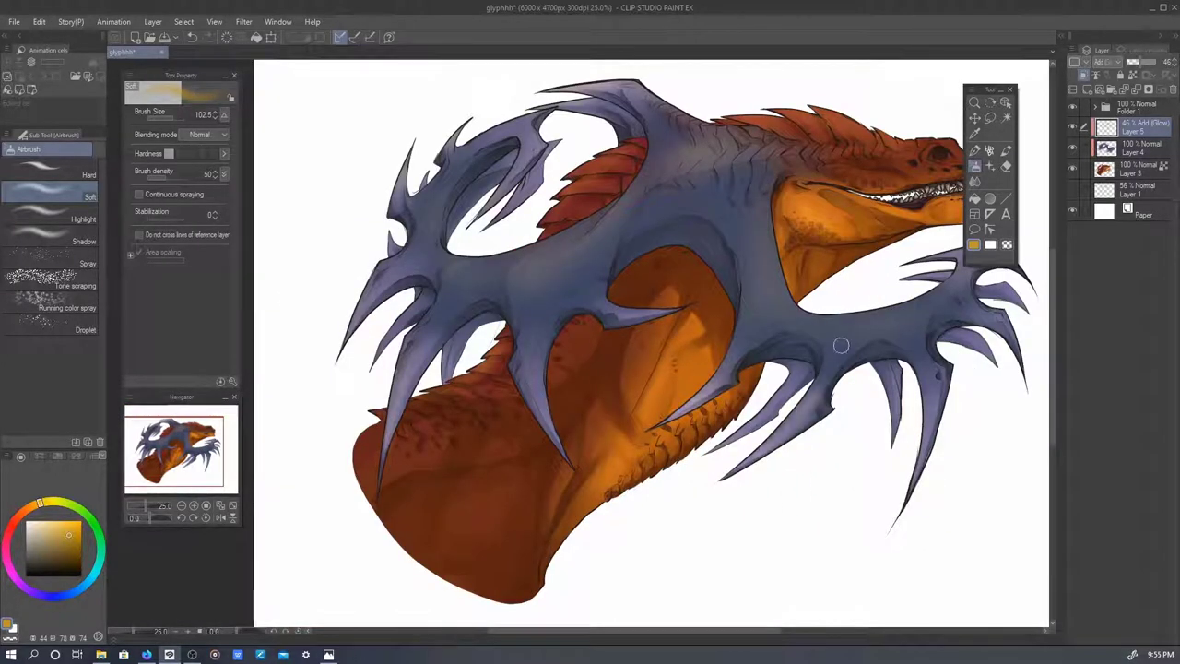
scroll(742, 367, "right", 3)
- Add warm highlights to the lower central claws with the Opaque watercolor brush at size 102.5
key("b")
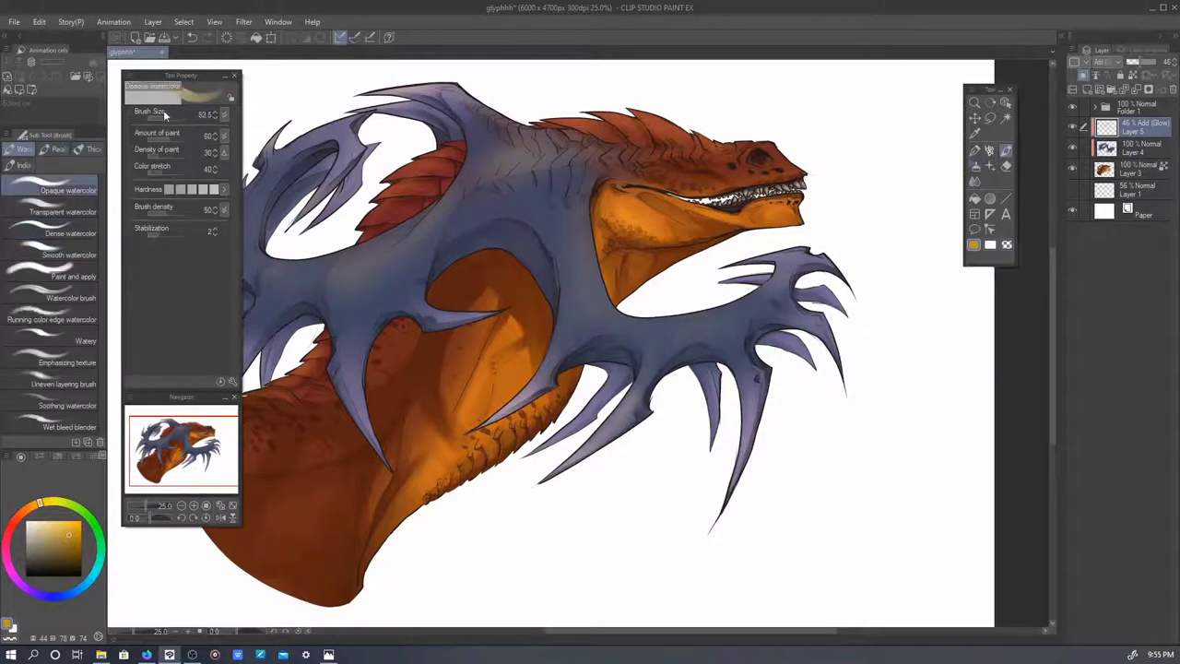
key("ctrl+plus")
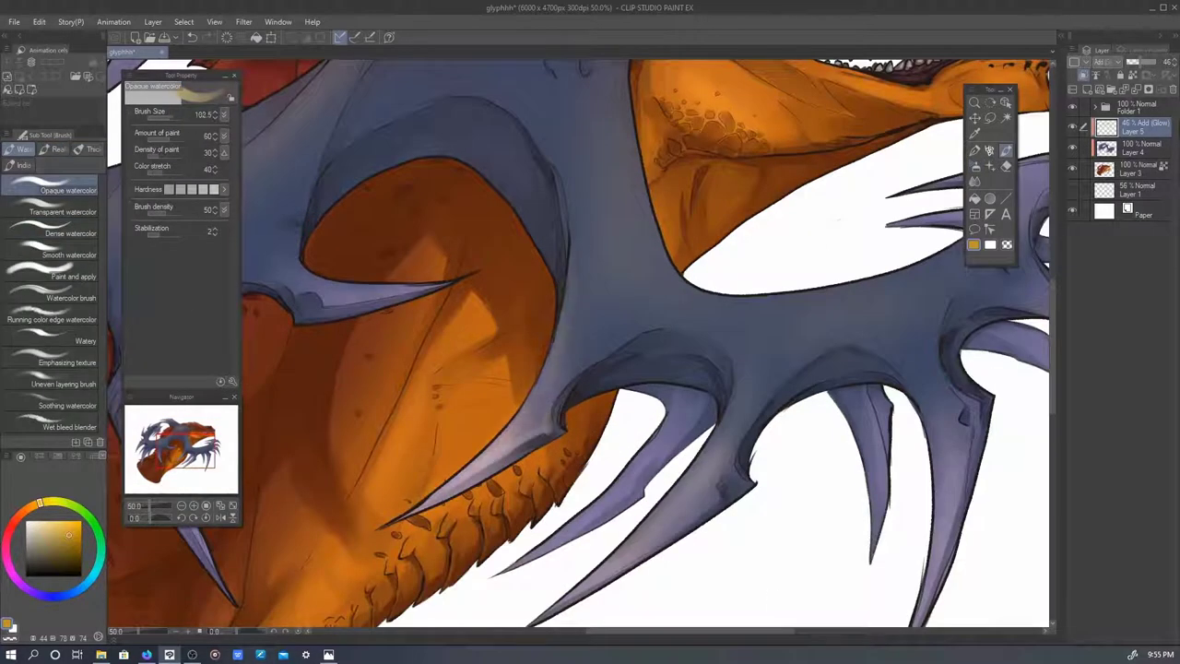
key("ctrl+minus")
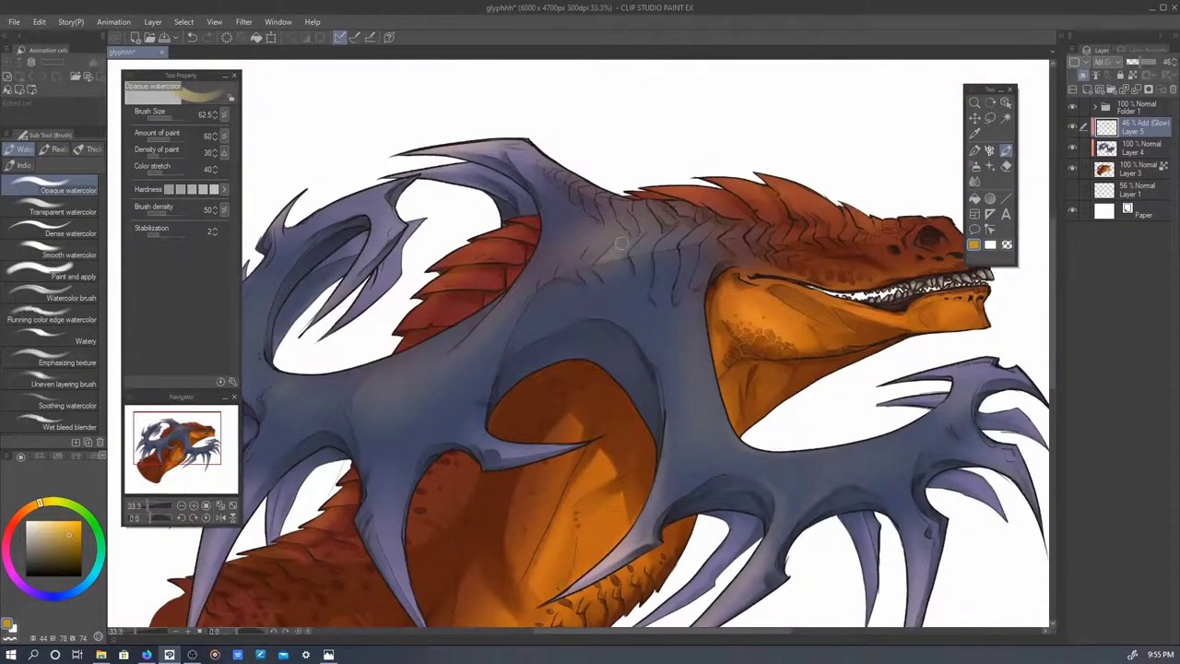
- Paint pale yellow highlights on the neck ridges behind the head with the Opaque watercolor brush at size 62.5
key("ctrl+minus")
key("ctrl+plus")
key("ctrl+plus")
mouse_move(424, 230)
left_mouse_down()
mouse_move(463, 262)
mouse_move(517, 240)
mouse_move(496, 297)
mouse_move(355, 330)
mouse_move(407, 334)
left_mouse_up()
left_click_drag(532, 295, 592, 283)
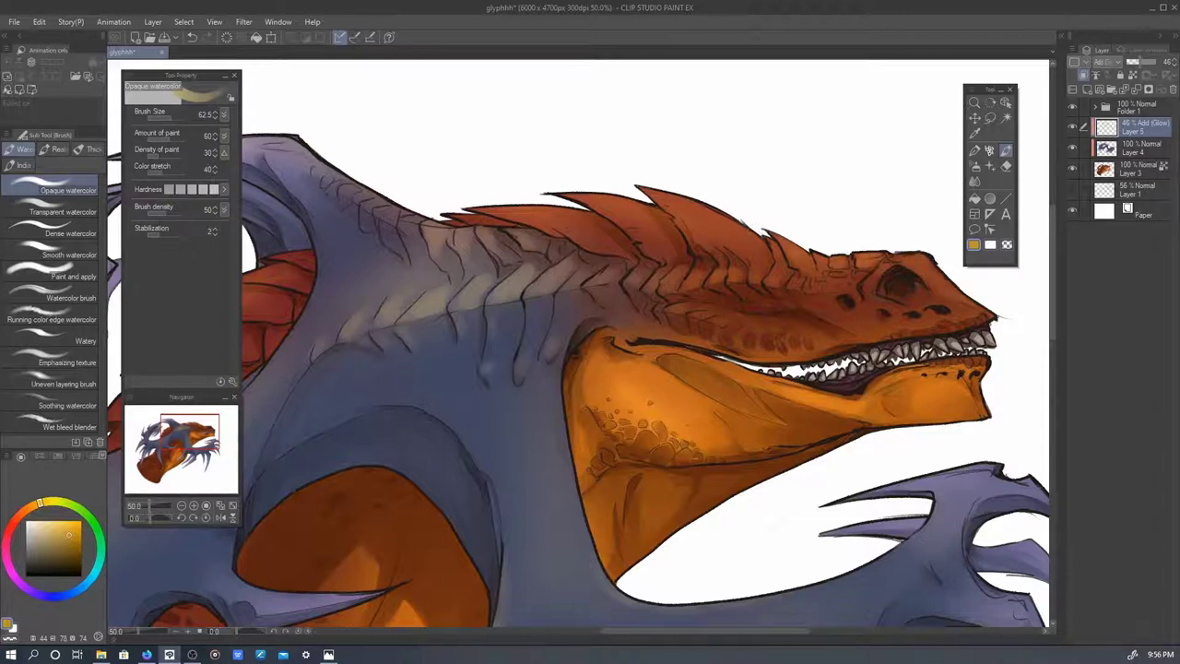
- Highlight the ridges below the top horn, the red back spikes and the looped upper claw with the Opaque watercolor brush
scroll(571, 243, "down", 3)
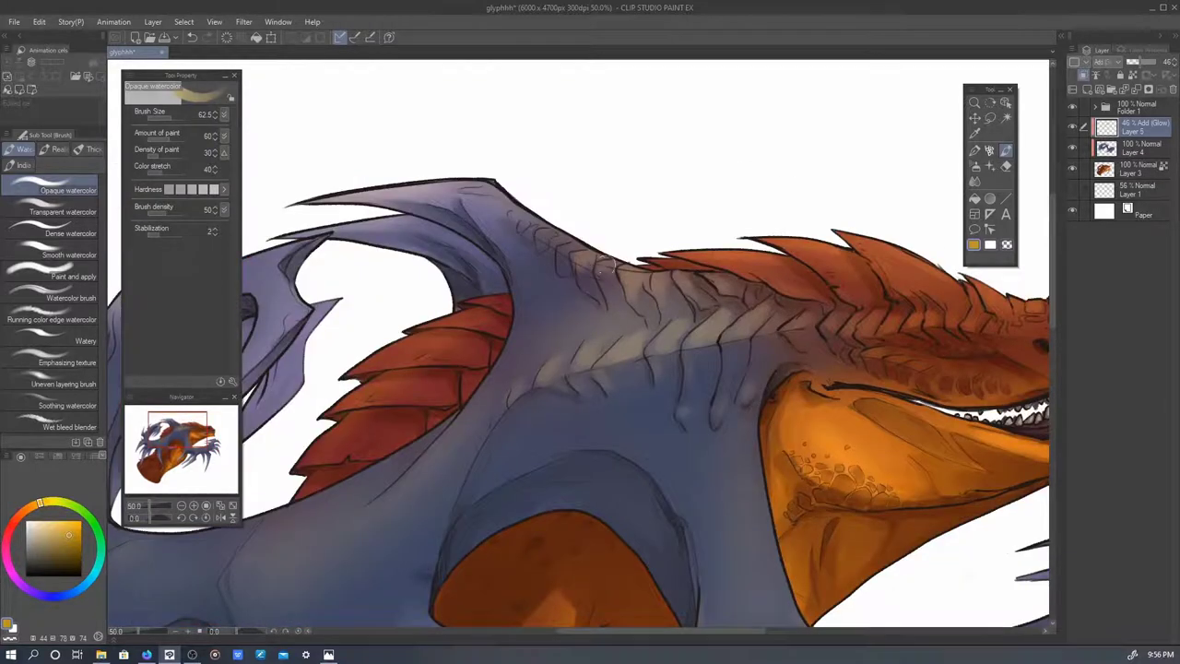
scroll(522, 310, "up", 2)
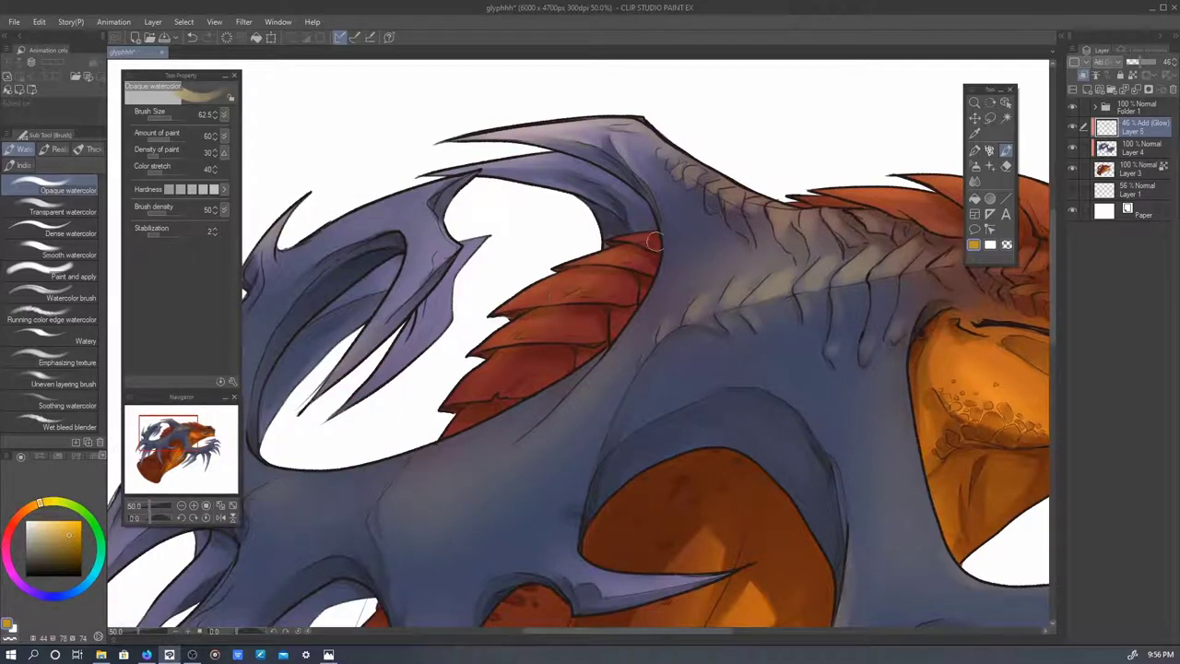
key("b")
key("b")
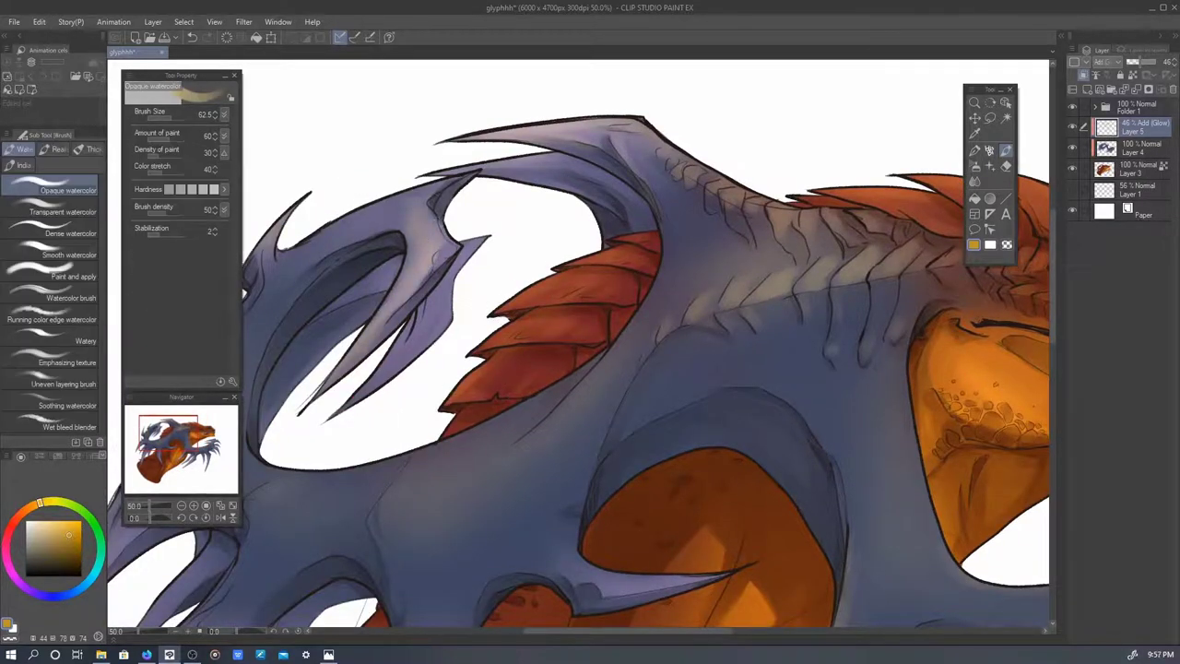
- Paint warm highlights along the blue limbs and claws with the Opaque watercolor brush at size 62.5
scroll(513, 190, "down", 1)
scroll(291, 230, "down", 3)
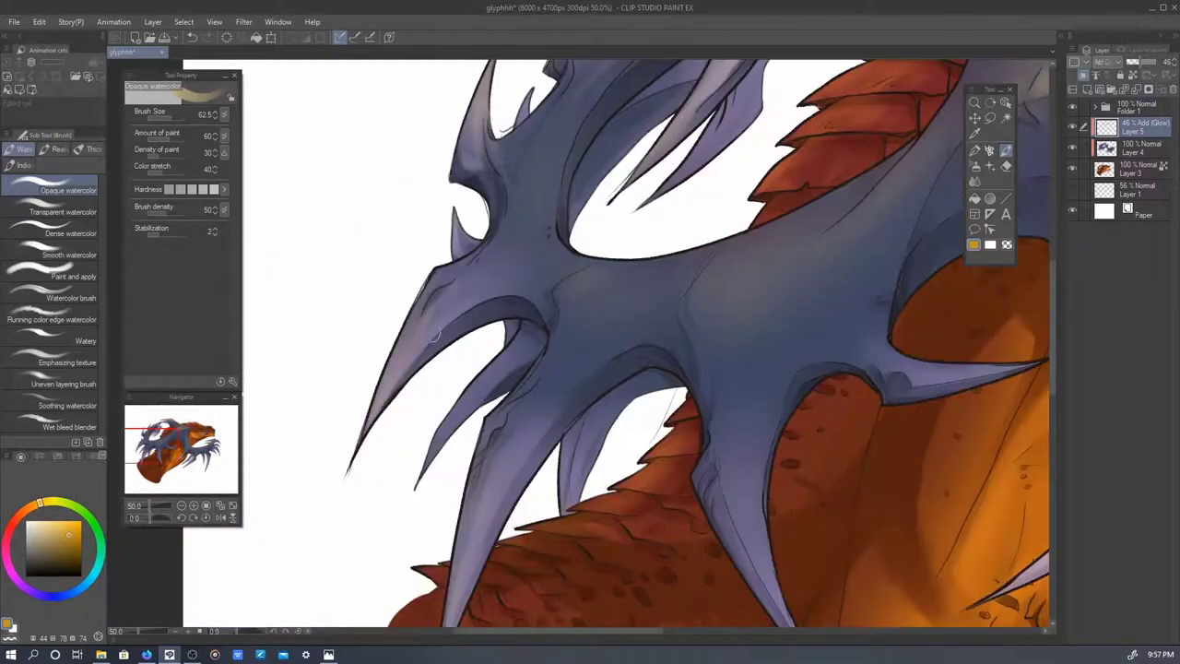
scroll(553, 289, "down", 2)
scroll(735, 181, "down", 4)
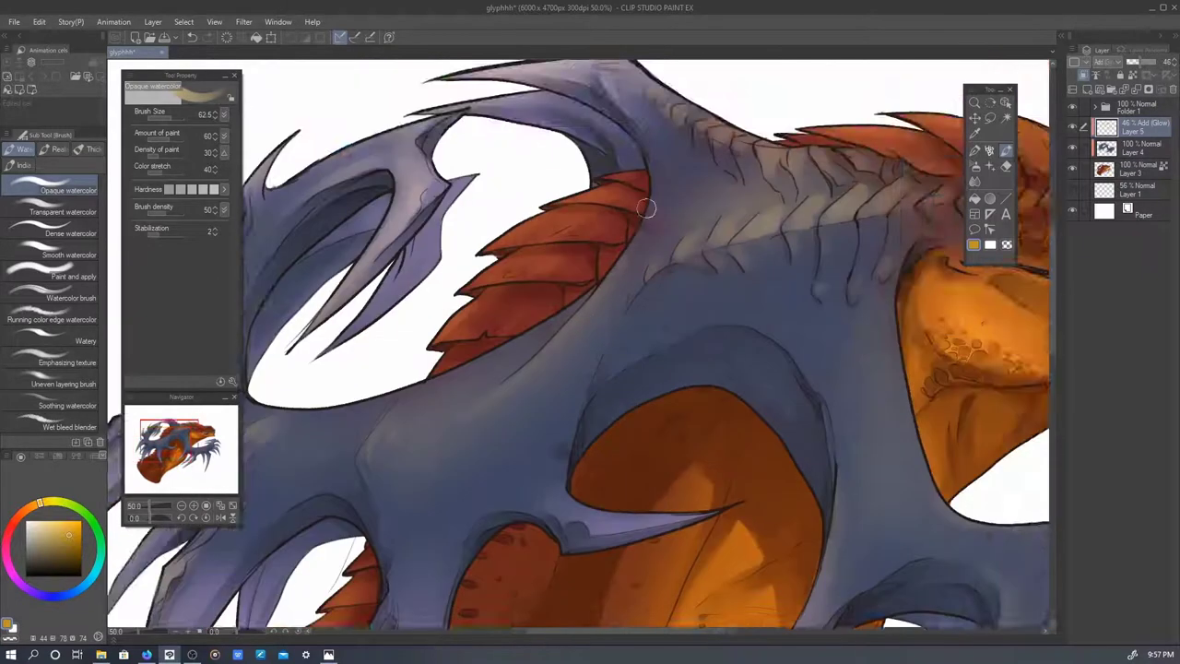
scroll(498, 361, "down", 2)
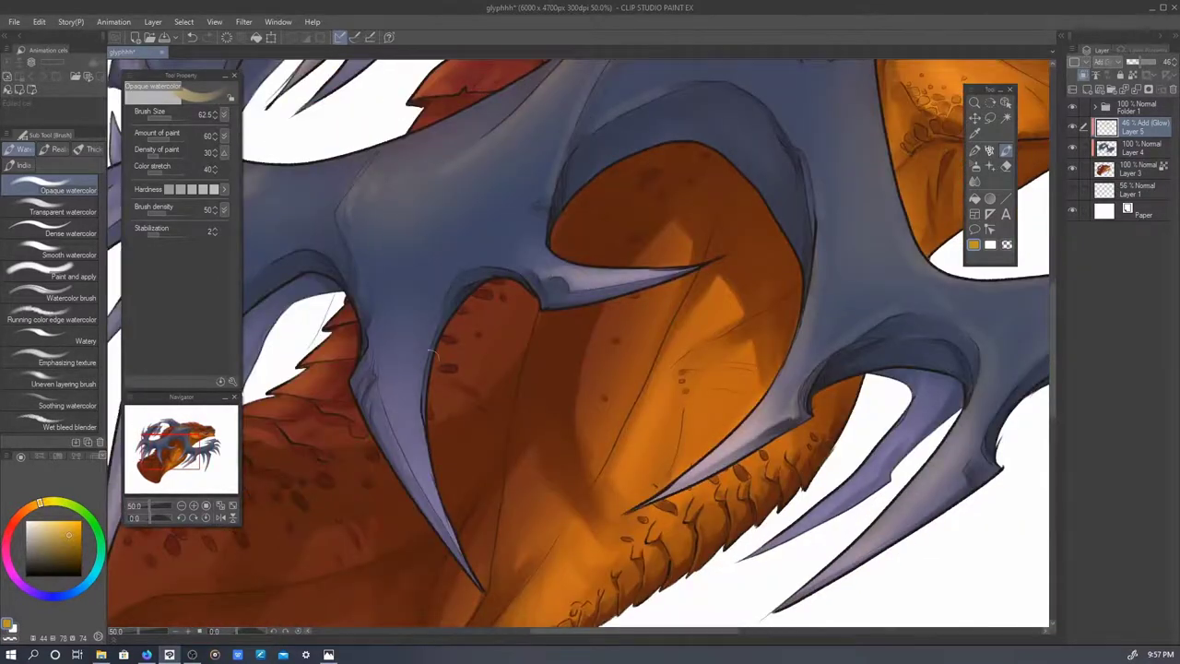
scroll(595, 294, "down", 2)
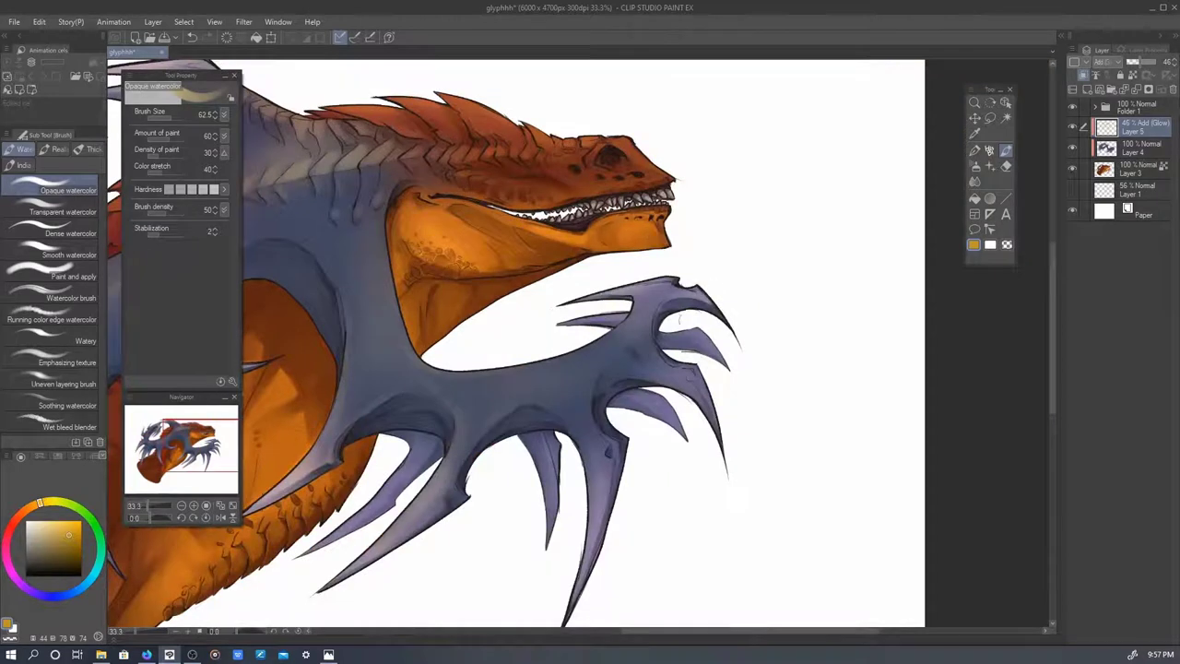
scroll(636, 309, "down", 3)
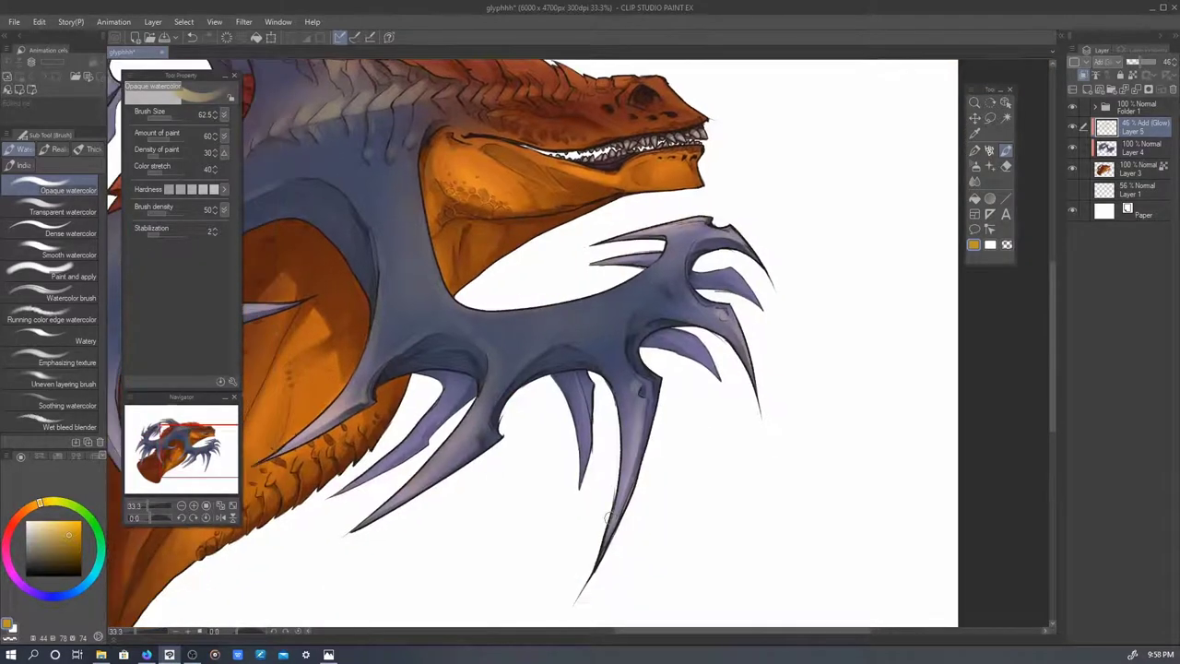
- Add orange highlights to the head's scales, crest and jaw using the Dense watercolor brush at 12.0 and Opaque watercolor at 19.7
scroll(691, 314, "up", 2)
scroll(703, 314, "up", 2)
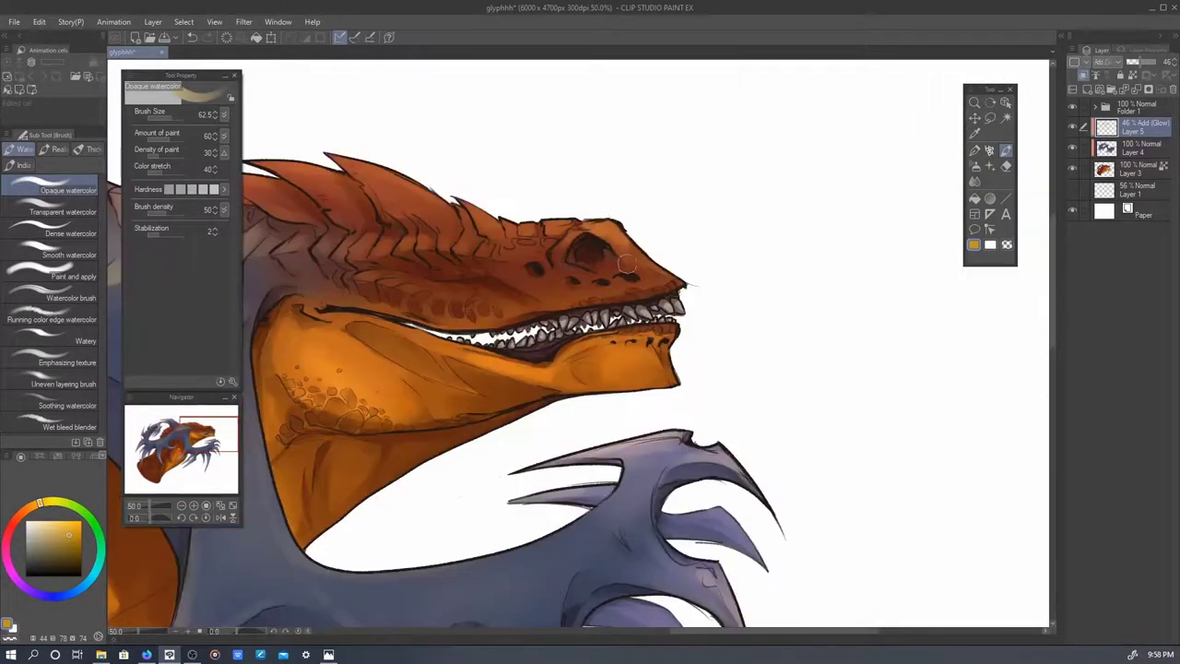
left_click_drag(365, 274, 410, 302)
left_click(64, 234)
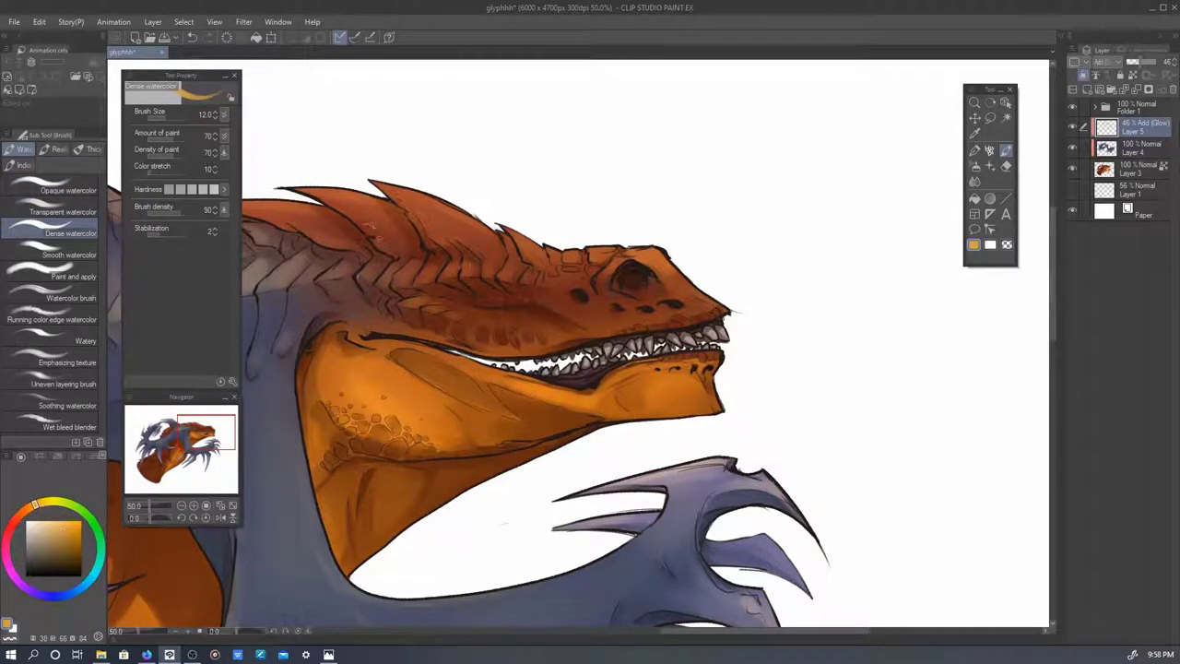
left_click(65, 190)
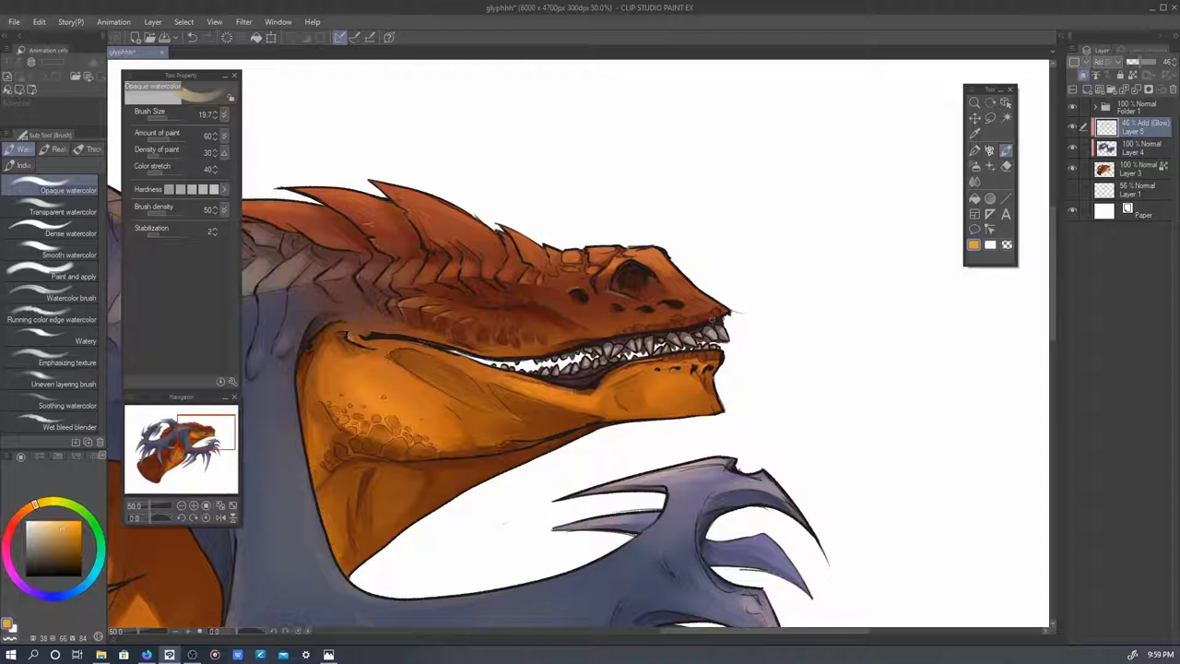
- Brighten the edges of the neck ridges behind the head with the Opaque watercolor brush at size 19.7
left_click_drag(567, 405, 764, 453)
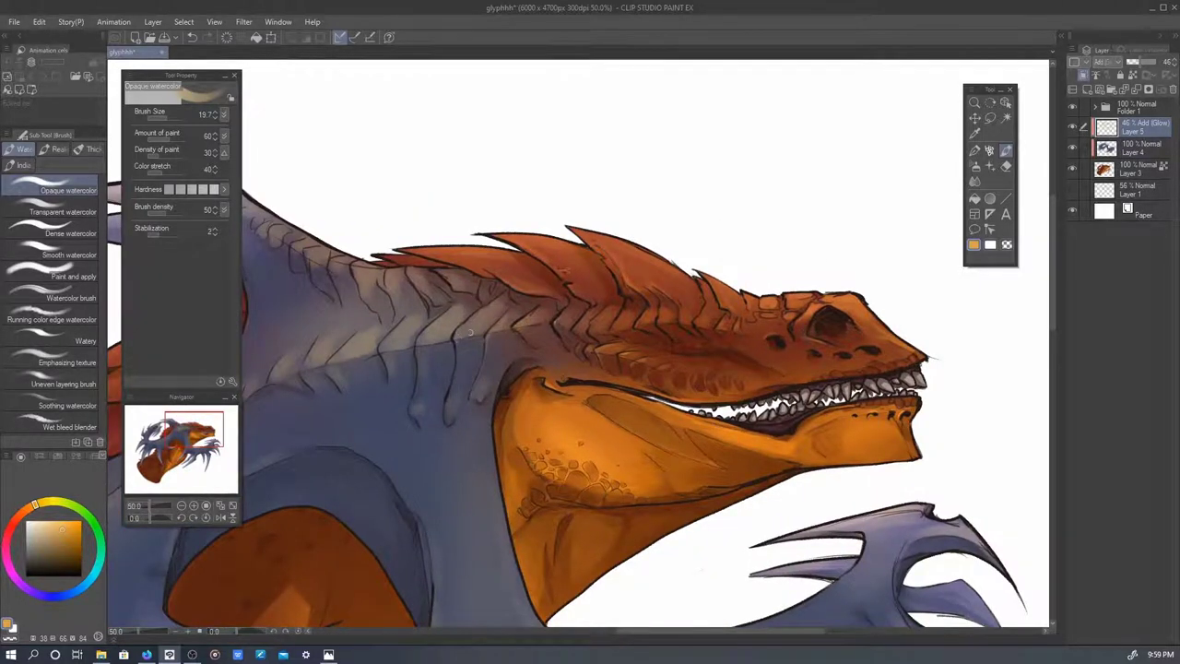
left_click_drag(567, 406, 705, 406)
left_click_drag(514, 260, 567, 273)
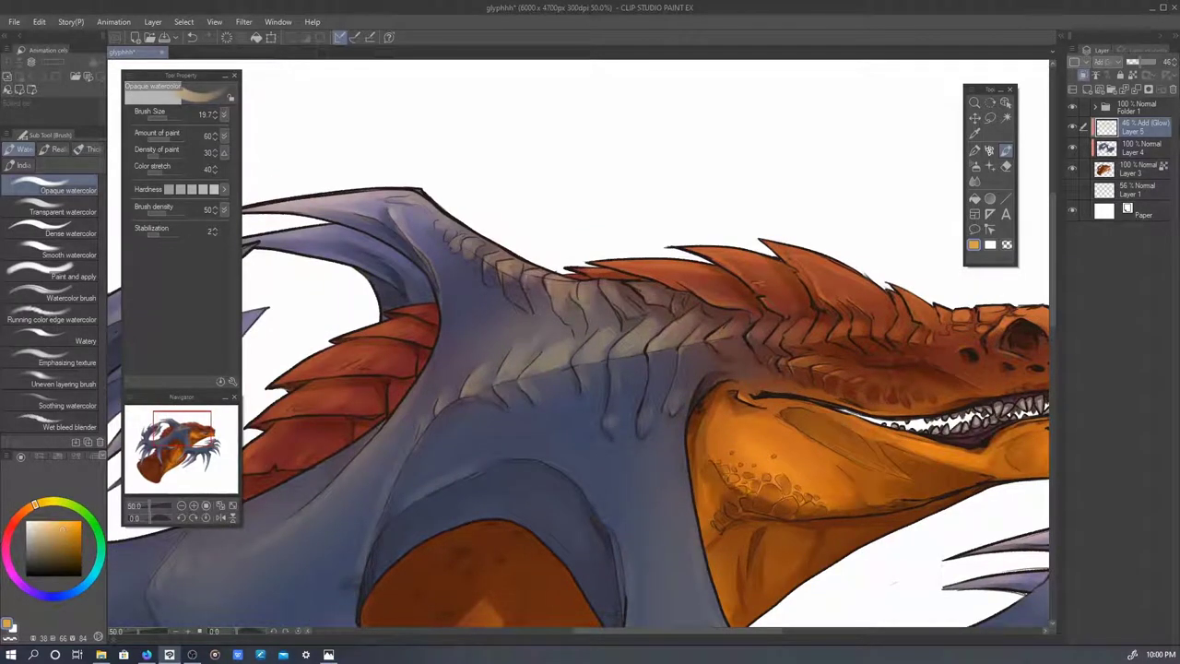
- Paint fine warm highlights on the creases, knuckles and claws of the blue limbs with the Opaque watercolor brush at size 19.7
left_click_drag(350, 615, 451, 380)
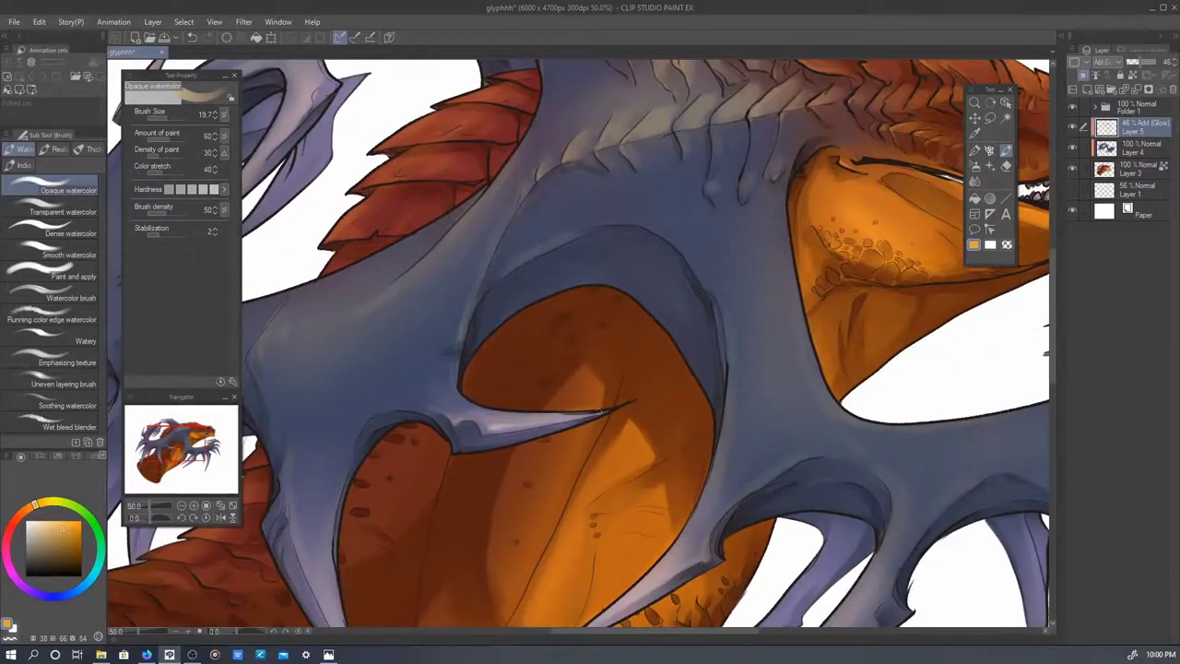
left_click_drag(310, 452, 476, 380)
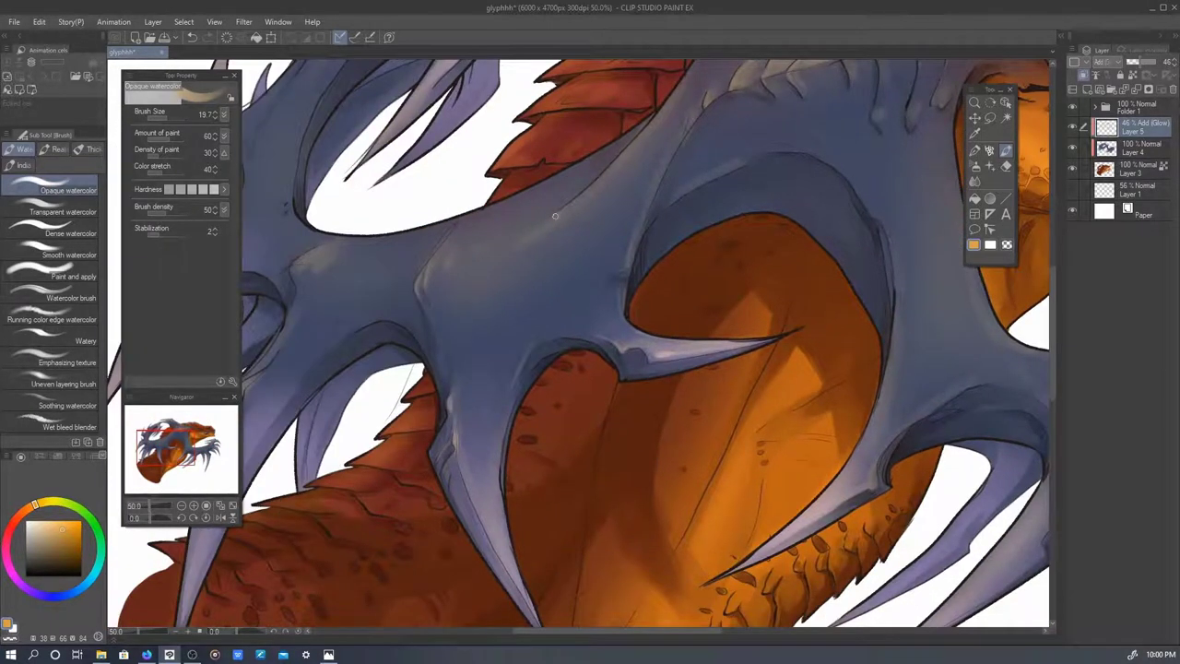
left_click_drag(555, 215, 803, 184)
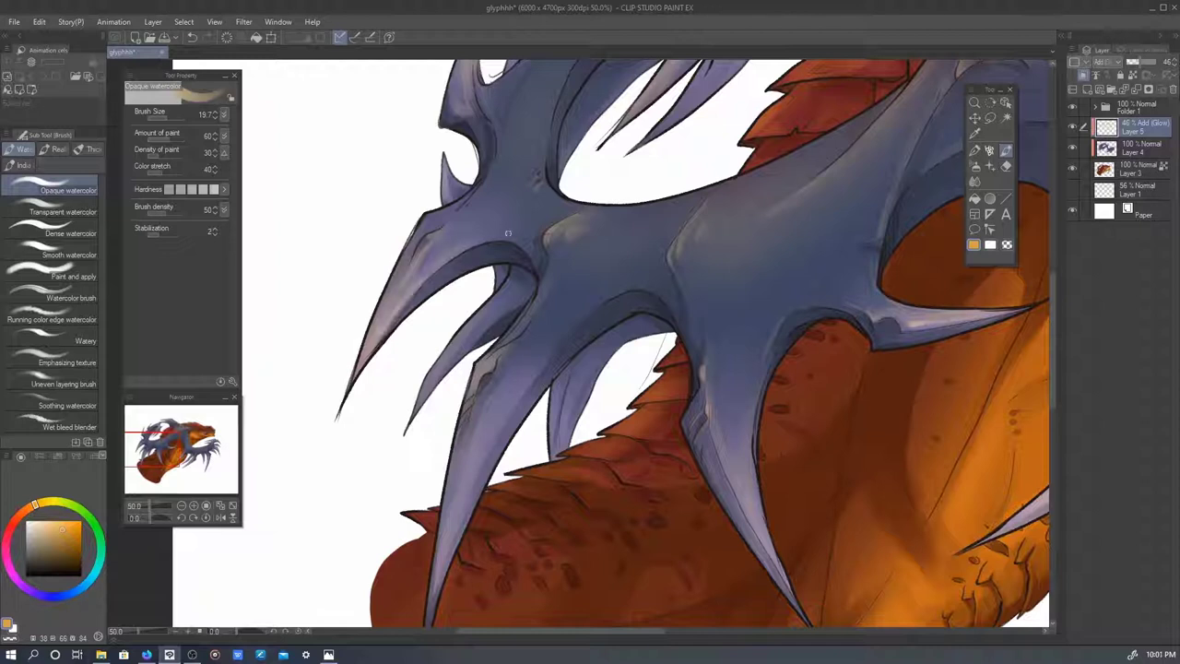
left_click_drag(475, 378, 665, 302)
left_click_drag(761, 271, 480, 422)
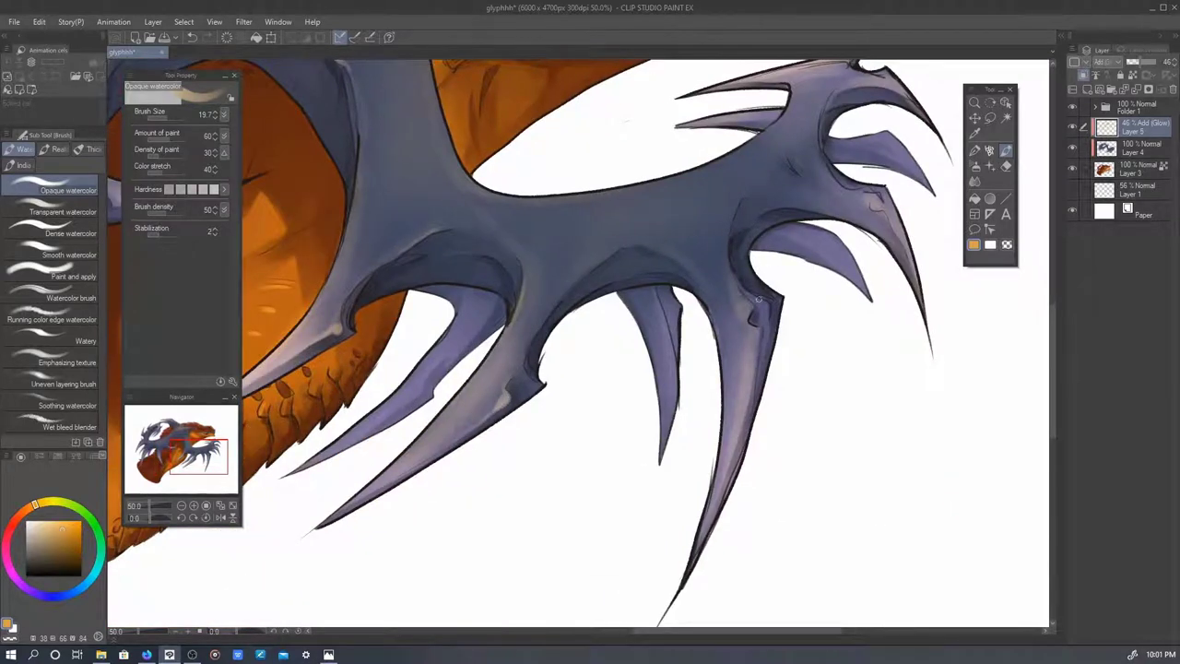
- Spray a warm glow on the clawed limb below the head with the Soft airbrush at 102.5 and set the glow layer's opacity to 60%
left_click_drag(757, 300, 691, 275)
key("b")
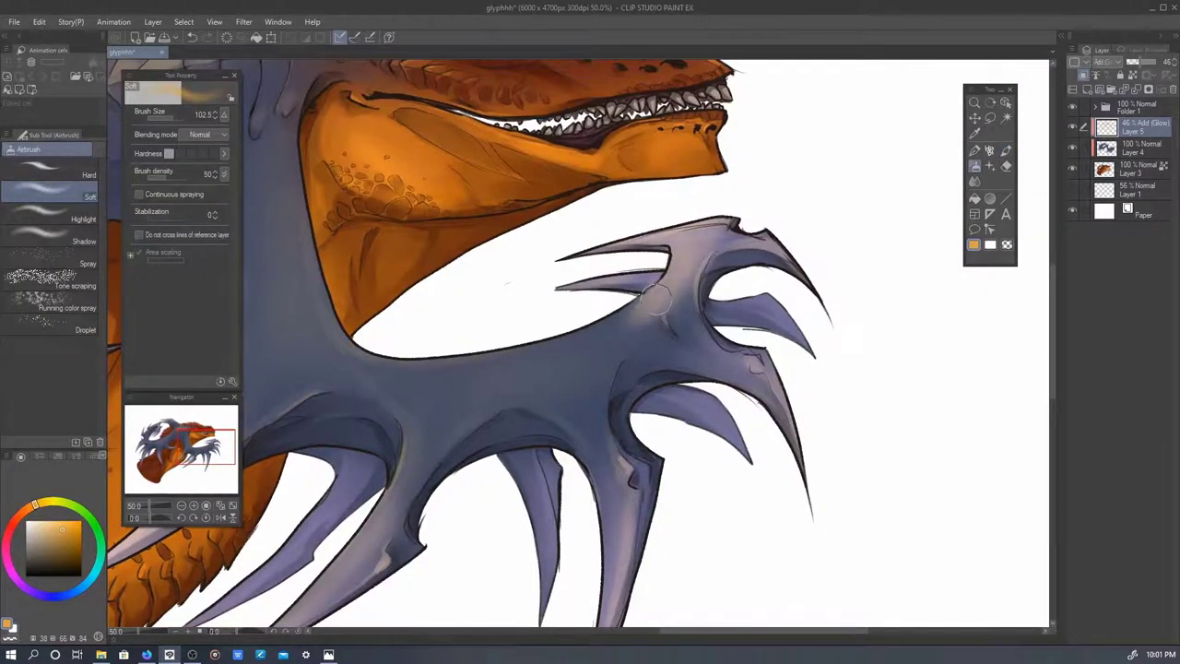
scroll(499, 502, "down", 1)
left_click_drag(595, 376, 830, 442)
scroll(823, 482, "down", 3)
scroll(823, 482, "up", 3)
- Paint broad warm highlights across the blue limbs with the Opaque watercolor brush at size 168.2
key("b")
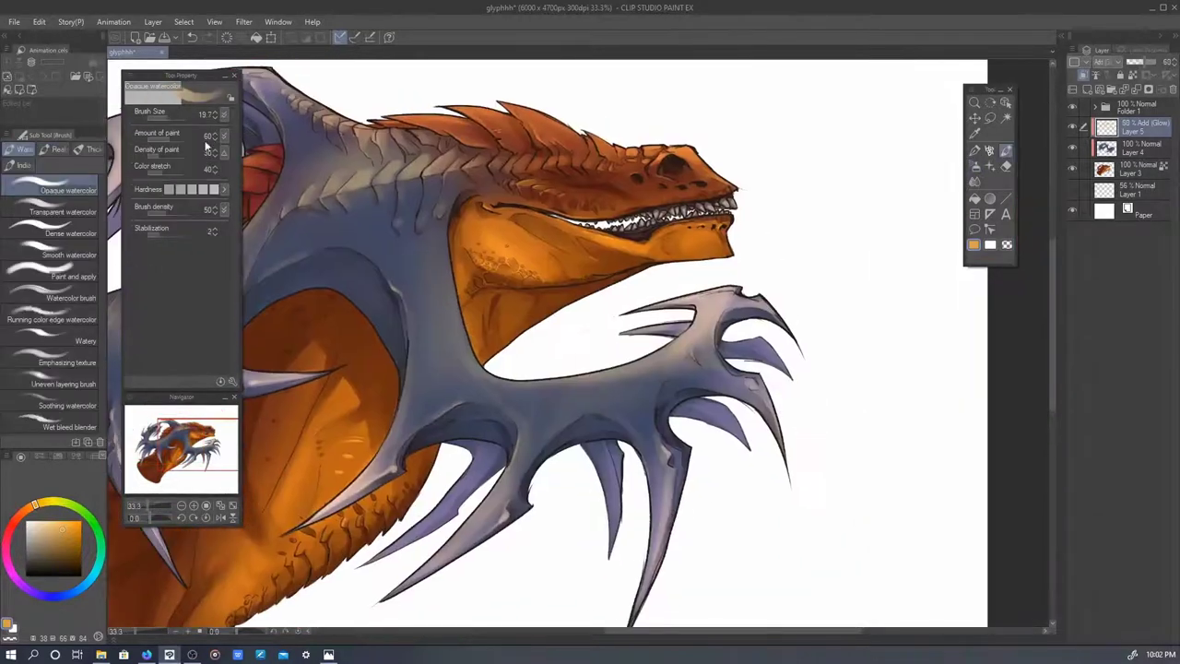
mouse_move(461, 305)
left_mouse_down()
mouse_move(664, 314)
mouse_move(829, 405)
left_mouse_up()
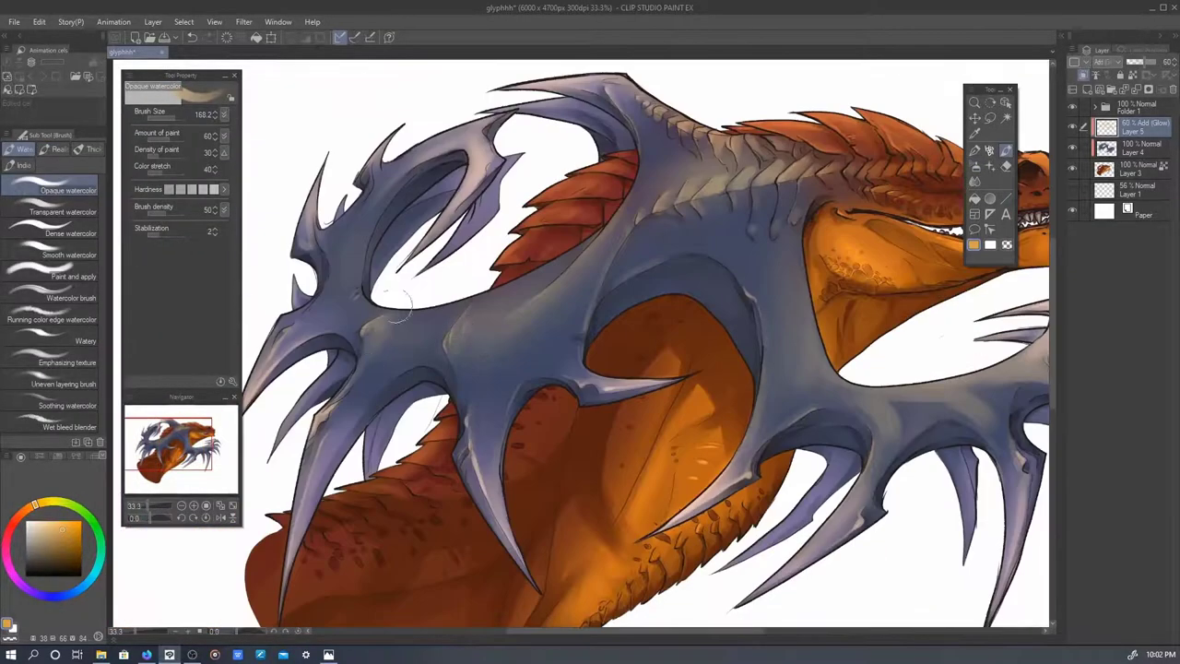
scroll(829, 405, "down", 3)
scroll(662, 115, "up", 3)
scroll(662, 115, "up", 2)
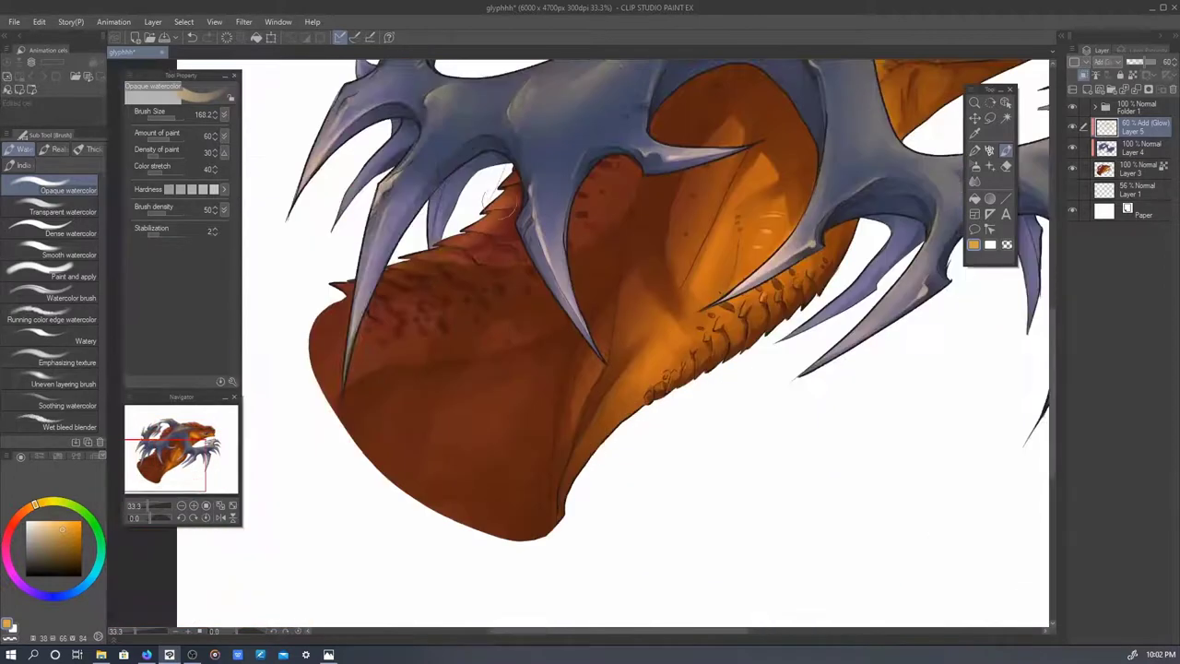
- Pick out the lower back's spikes and scales with orange highlights using the Opaque watercolor brush at size 12.0
left_click_drag(662, 277, 599, 147)
scroll(599, 148, "up", 1)
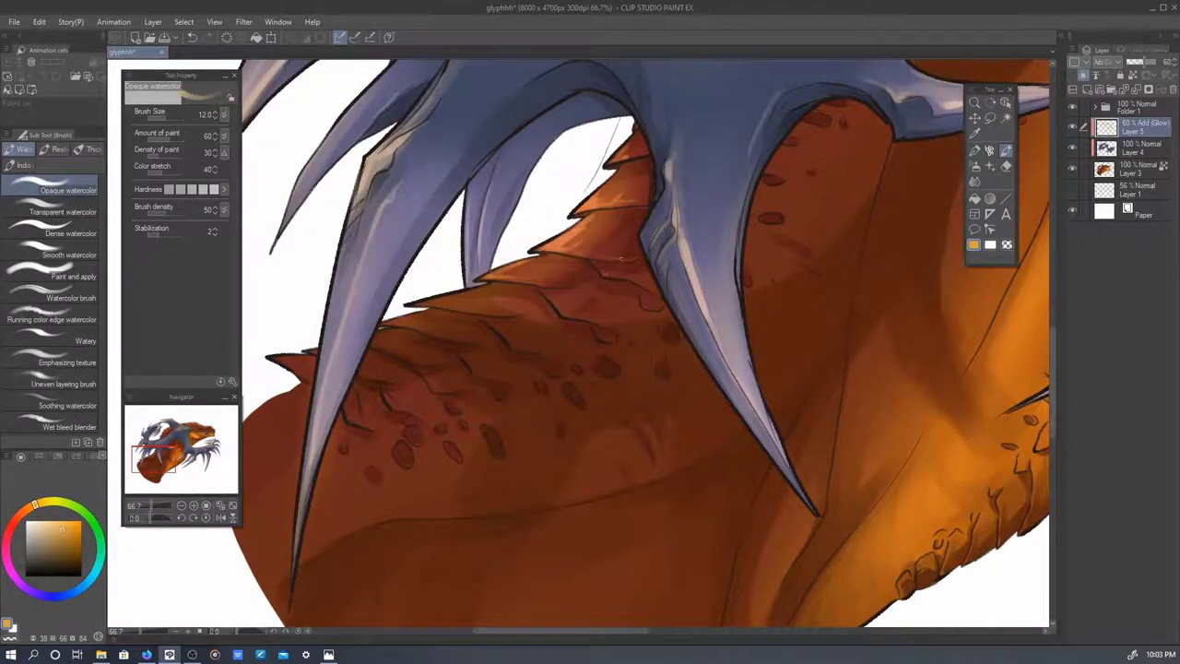
mouse_move(645, 350)
left_mouse_down()
mouse_move(671, 406)
mouse_move(865, 308)
left_mouse_up()
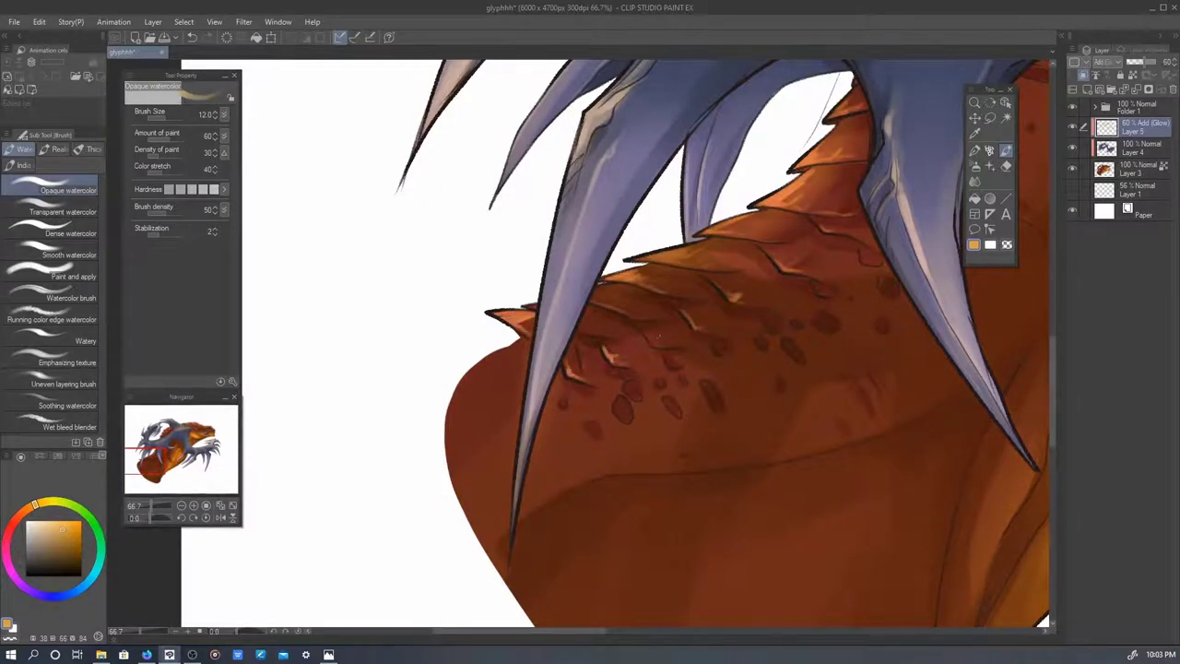
scroll(658, 335, "down", 2)
scroll(654, 321, "up", 2)
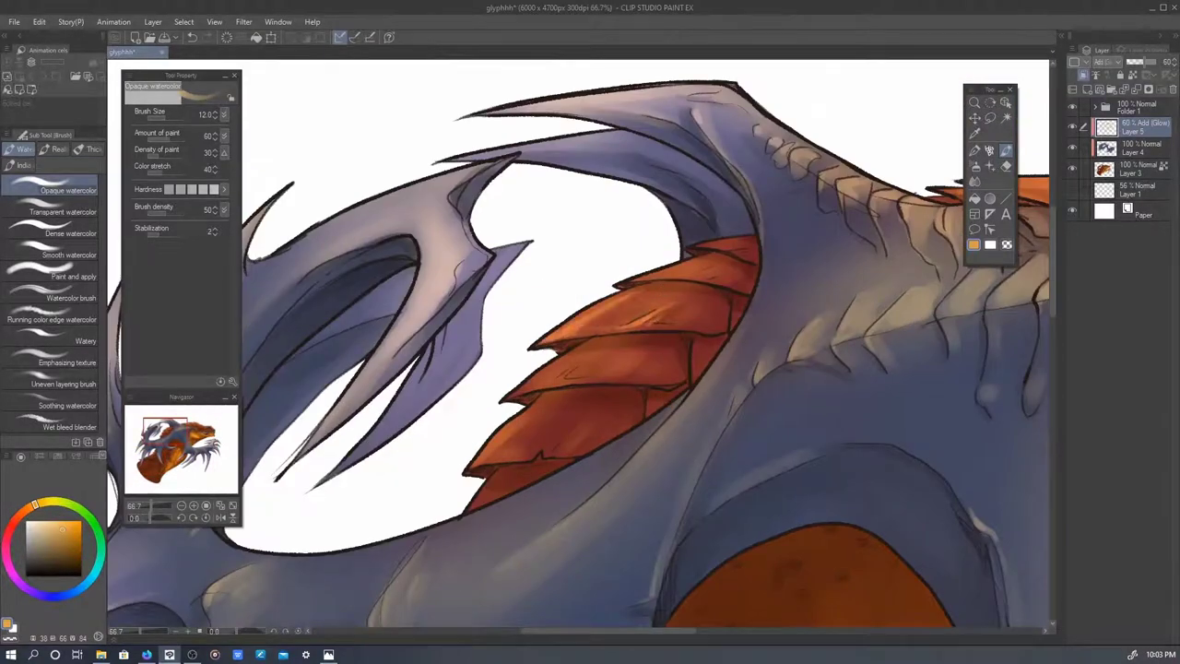
- Add fine highlights to the upper red back spikes, looped claw, horn ridges and head crest with the Opaque watercolor brush at size 12.0
left_click_drag(590, 350, 650, 295)
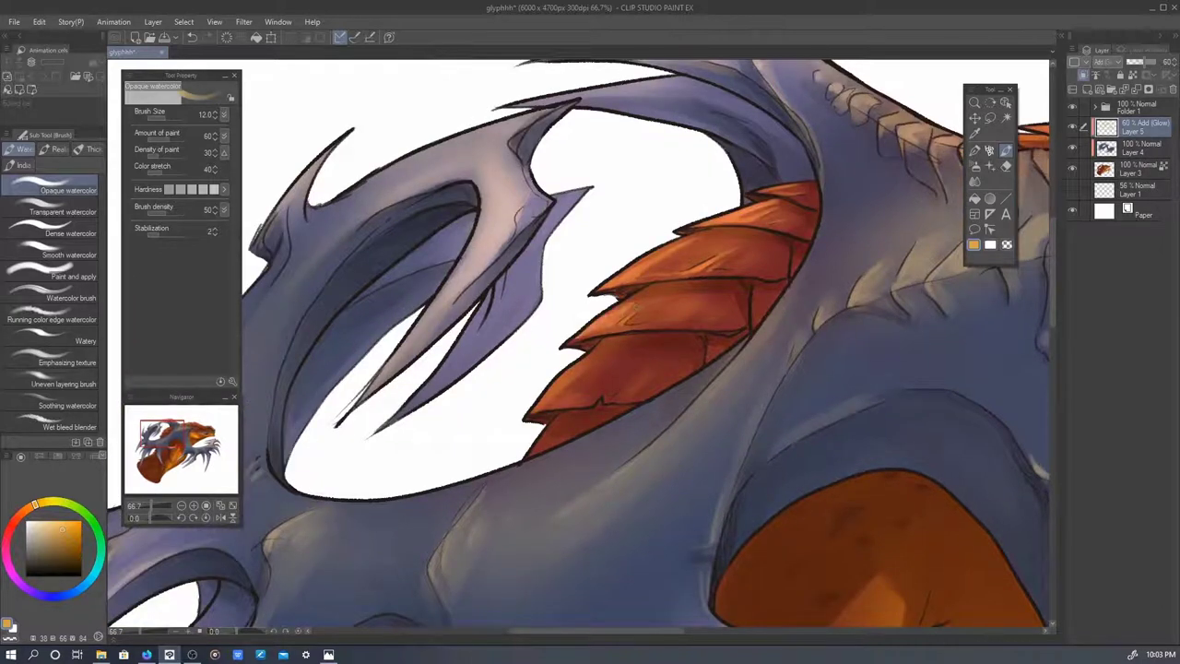
mouse_move(595, 364)
left_mouse_down()
mouse_move(651, 309)
mouse_move(611, 403)
left_mouse_up()
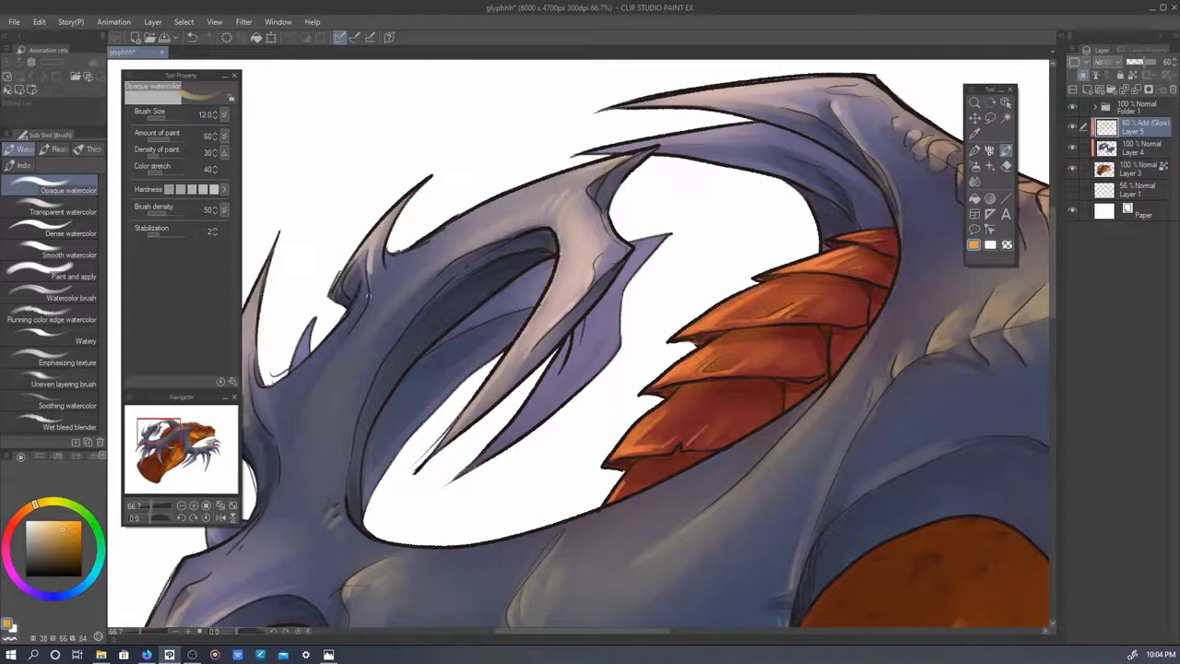
left_click_drag(589, 350, 532, 187)
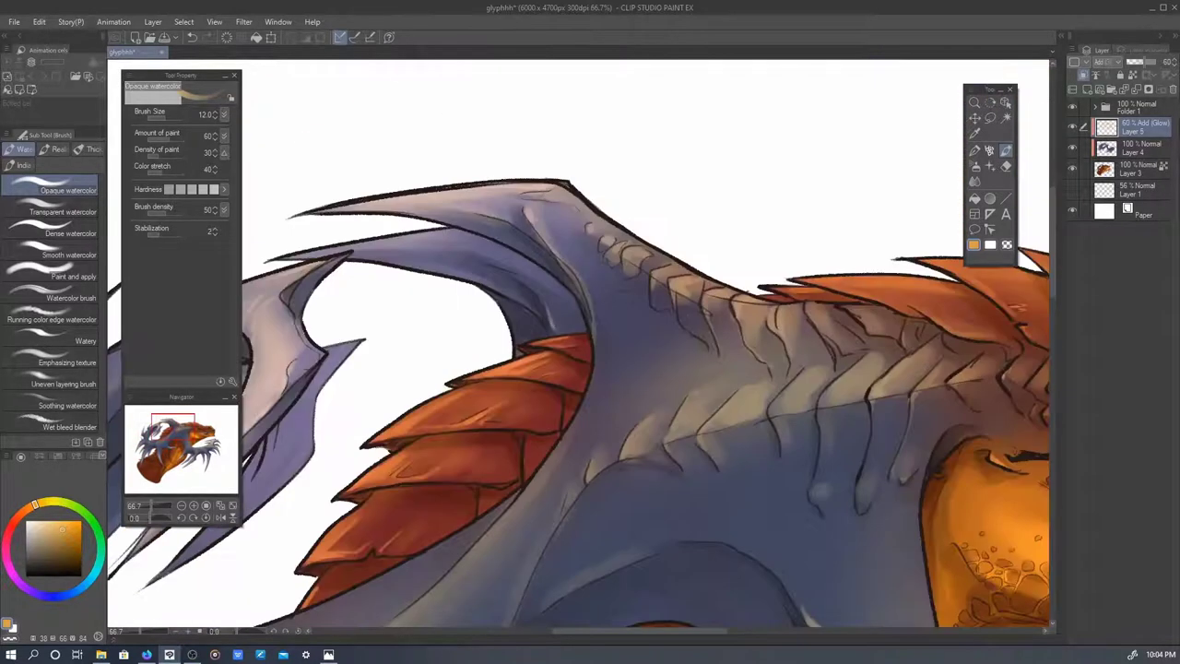
left_click_drag(590, 350, 391, 339)
left_click_drag(590, 351, 277, 309)
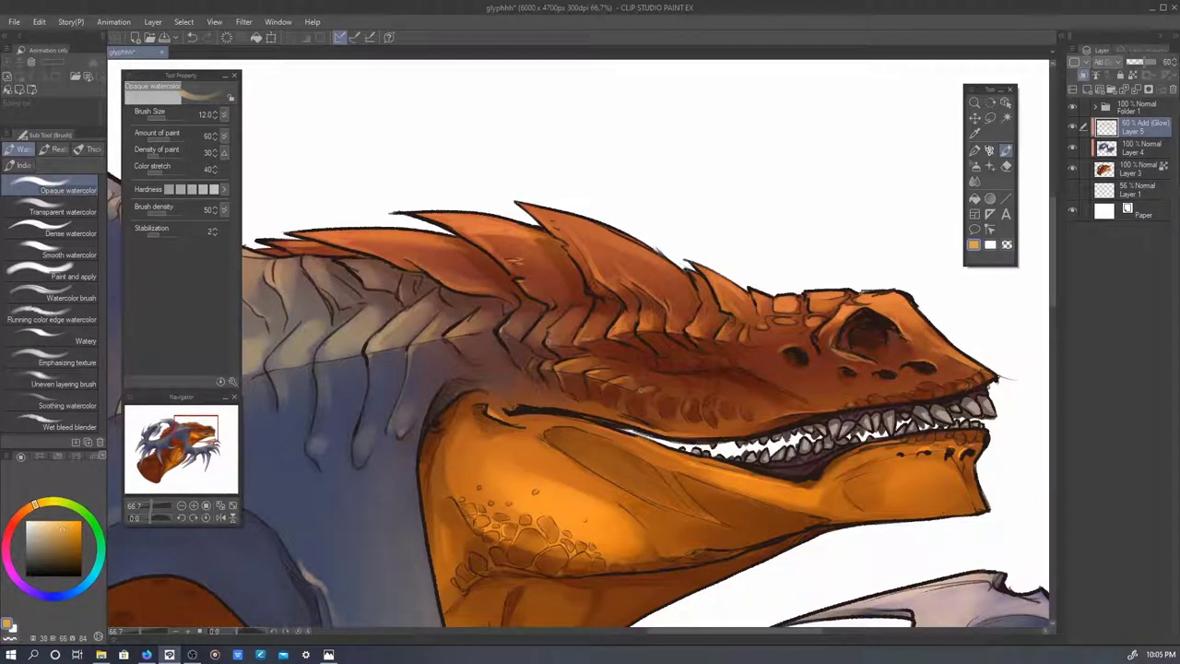
- Create a new layer directly above Layer 1 and fill it with a pale peach background color
scroll(829, 300, "down", 5)
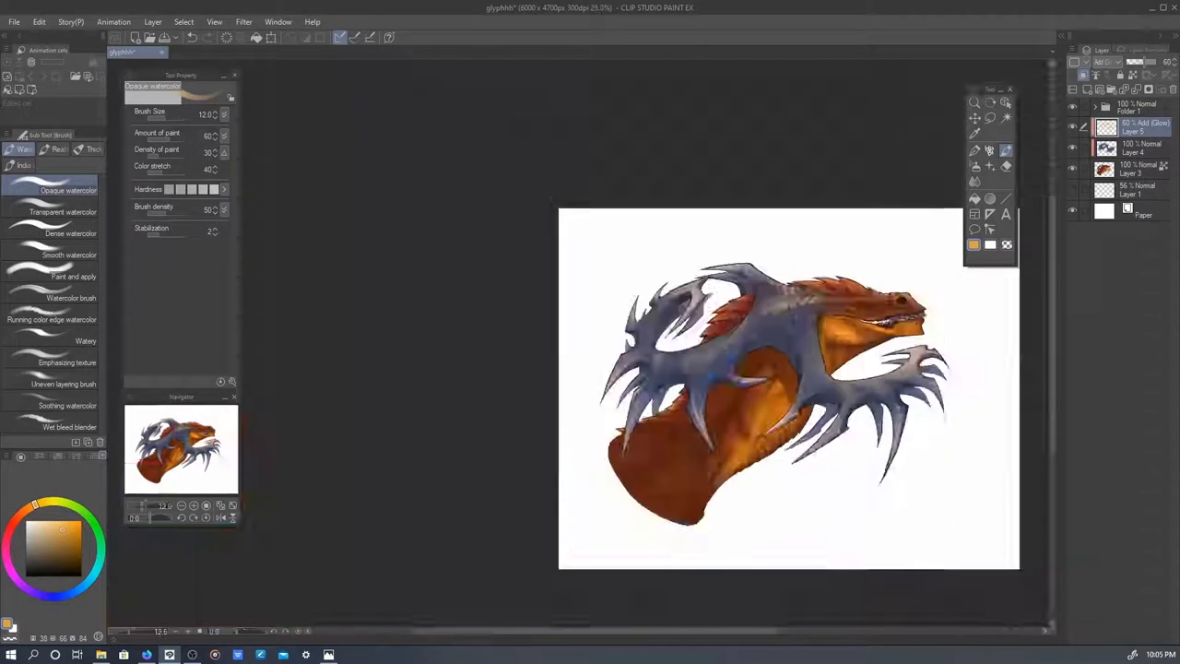
scroll(876, 369, "up", 5)
scroll(842, 362, "down", 4)
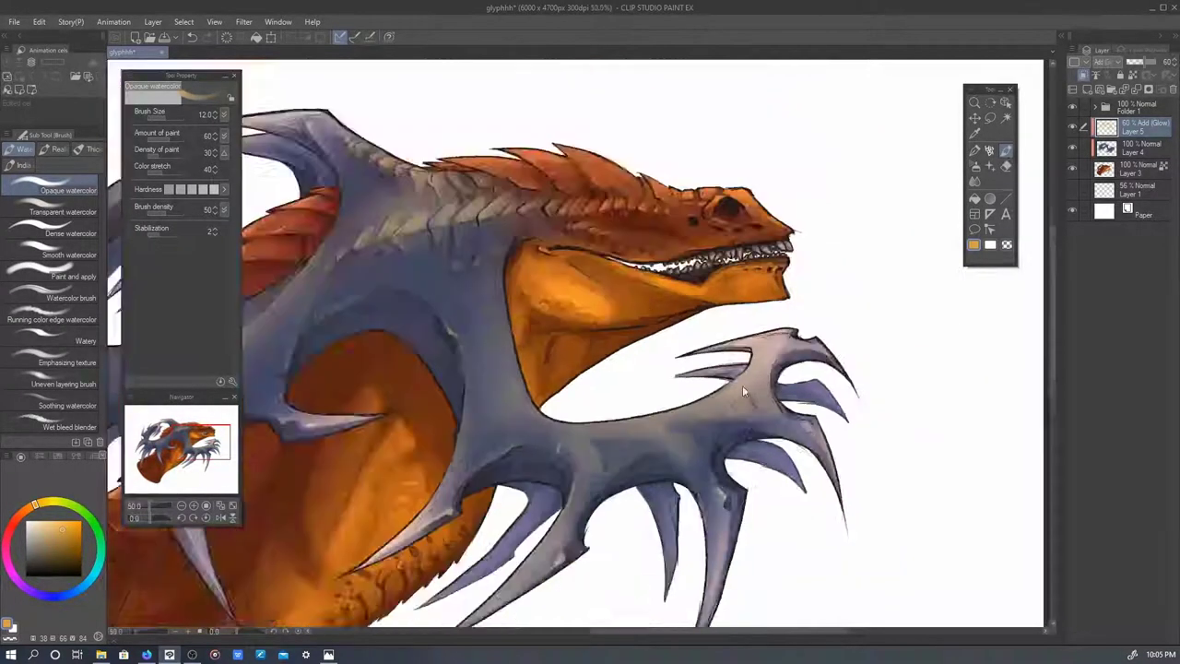
left_click(1134, 189)
key("ctrl+shift+n")
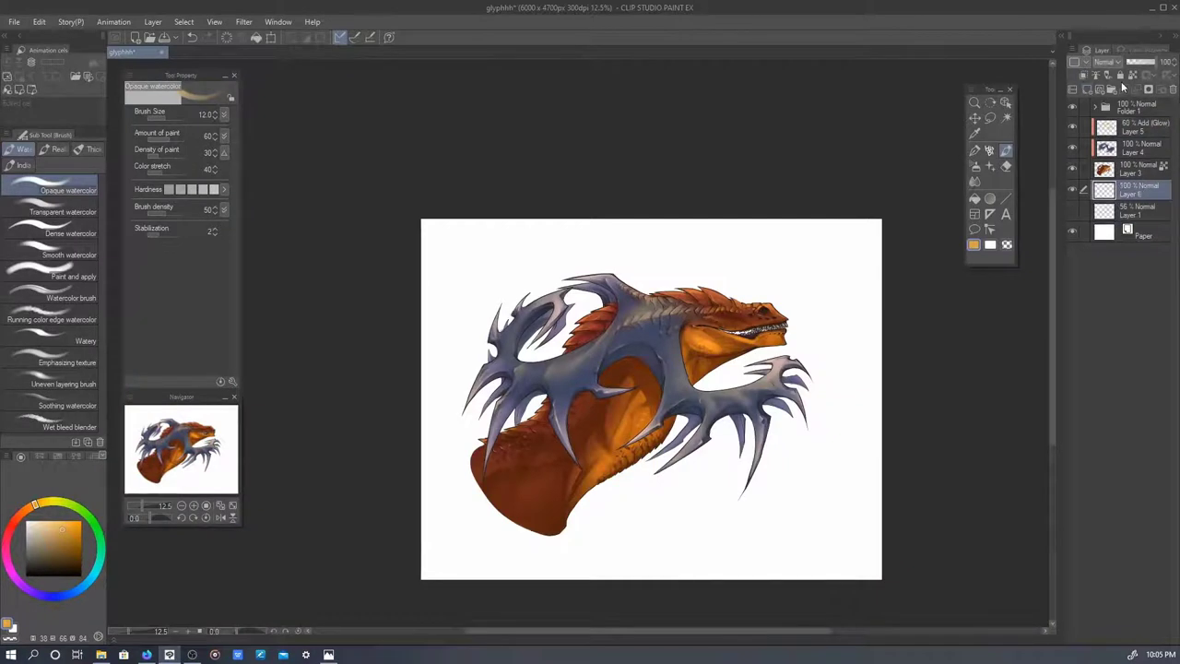
key("g")
left_click(451, 309)
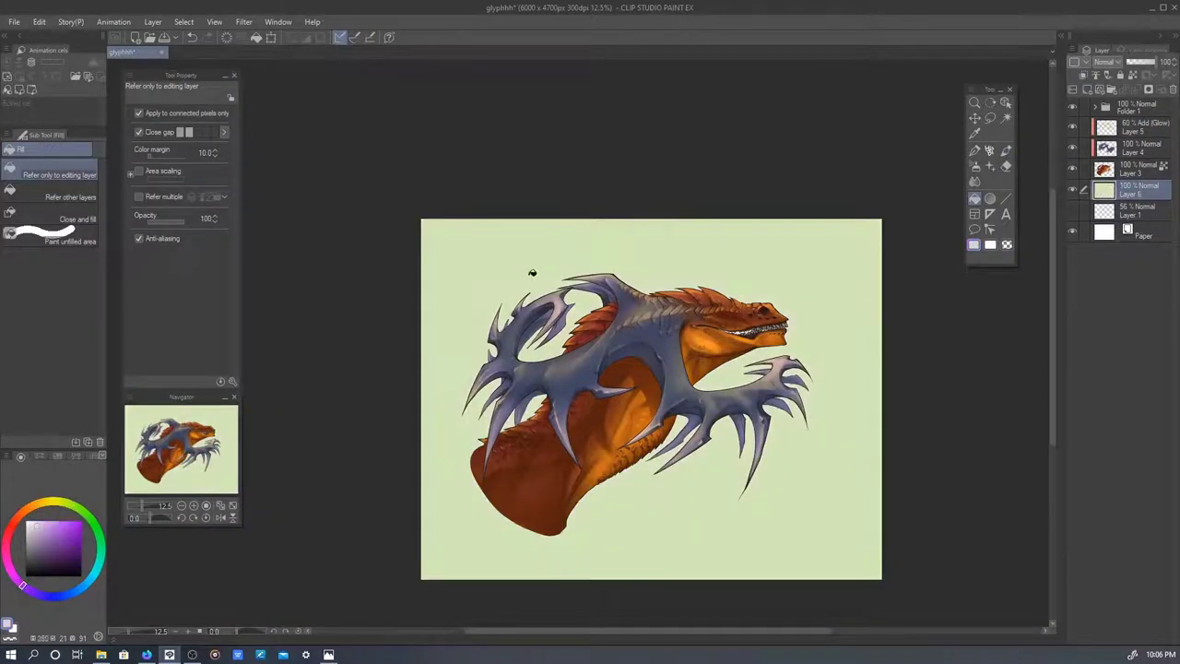
left_click(535, 271)
key("x")
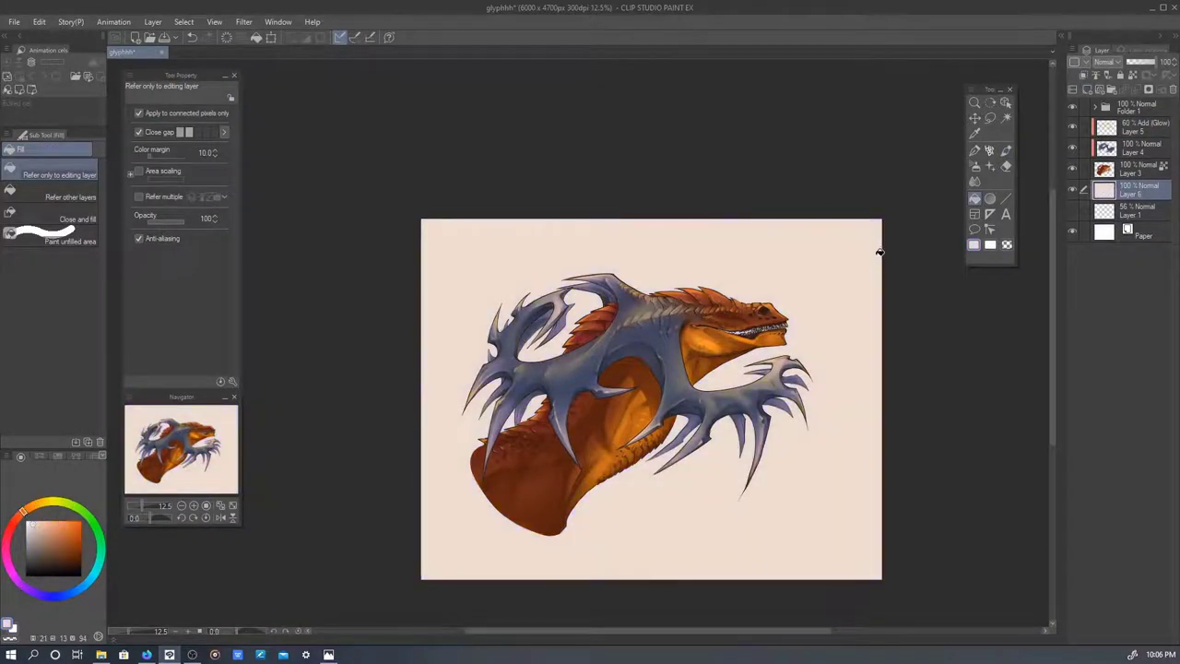
- Create a new layer above the glow layer and add near-white highlights to the teeth and head with the G-pen at size 8.6
scroll(880, 252, "up", 3)
key("ctrl+shift+n")
key("p")
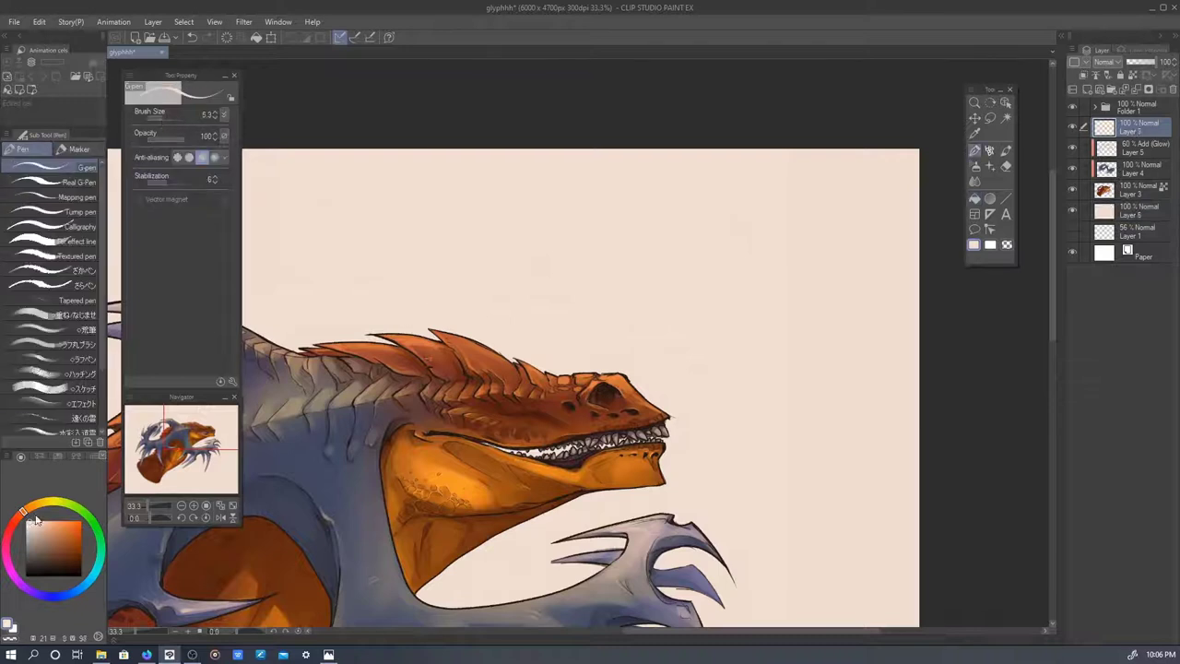
scroll(562, 479, "up", 3)
key("bracketright")
key("bracketright")
key("bracketright")
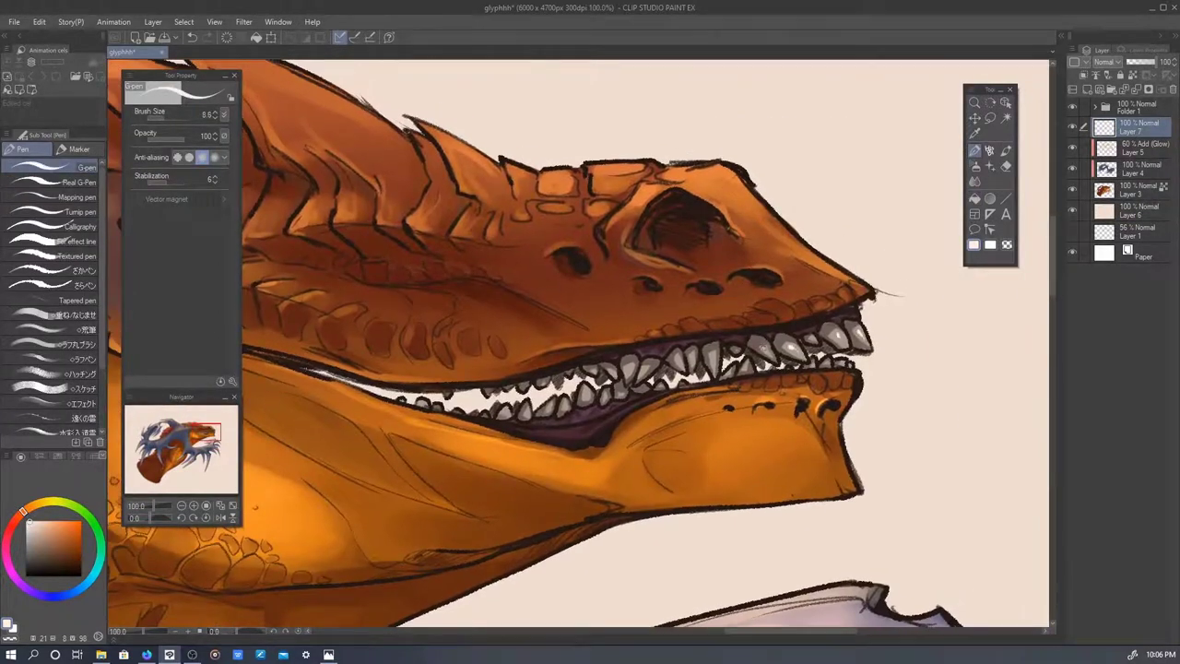
left_click_drag(255, 505, 170, 74)
scroll(684, 390, "down", 3)
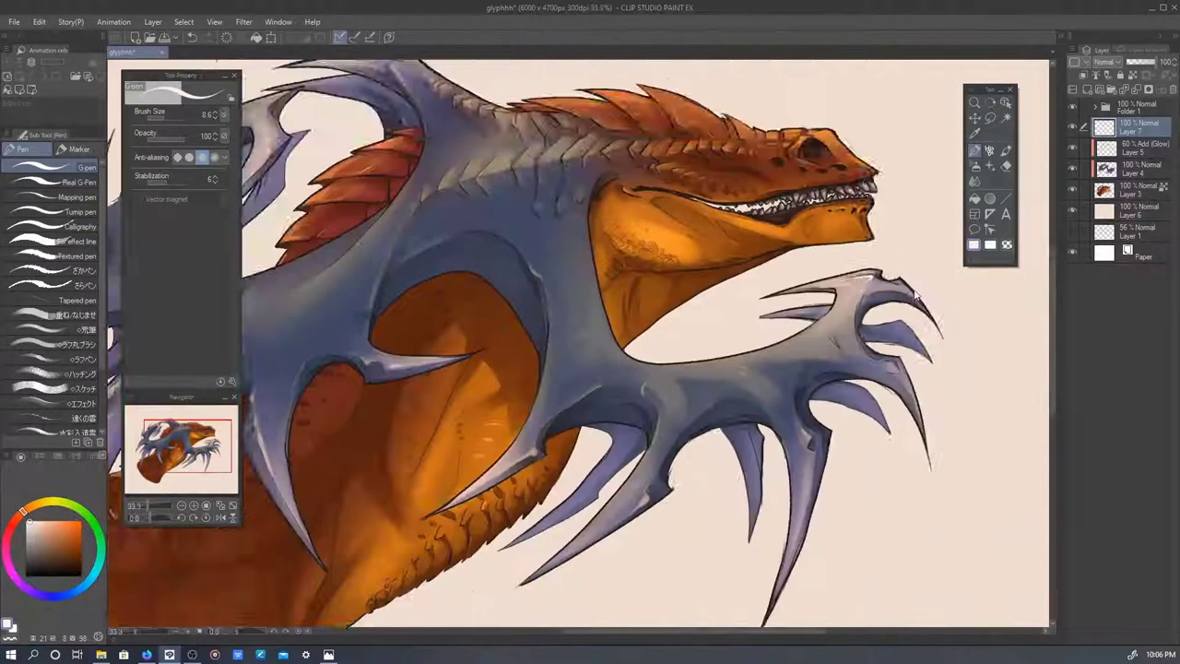
- Draw near-white glints on the blue claws, knuckles and horn with the G-pen at size 8.6
scroll(684, 390, "up", 1)
scroll(684, 390, "down", 4)
scroll(731, 290, "up", 4)
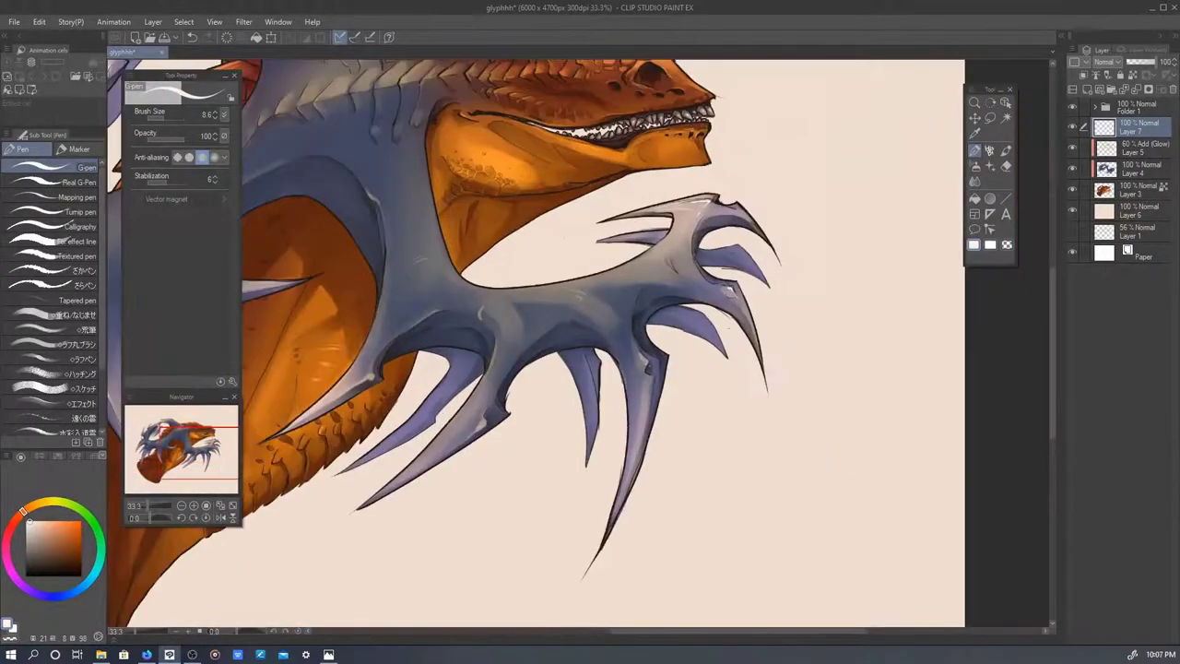
scroll(581, 341, "up", 1)
mouse_move(286, 284)
left_mouse_down()
mouse_move(410, 258)
mouse_move(436, 489)
left_mouse_up()
scroll(906, 385, "down", 4)
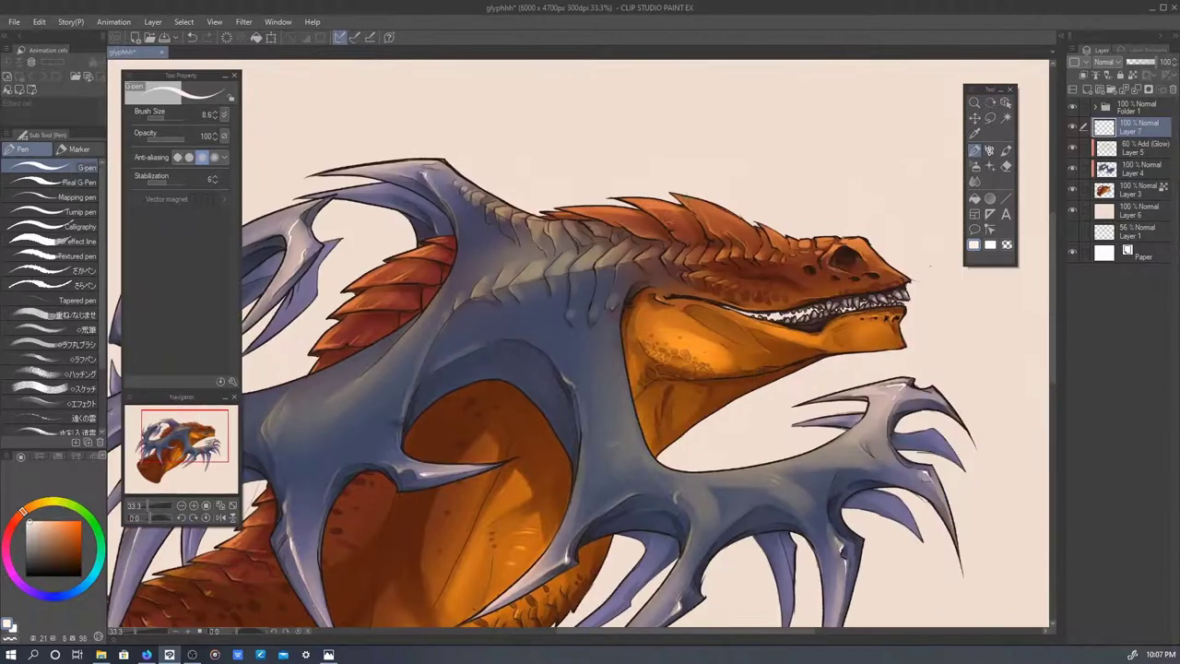
- Open Folder 1 and merge its upper line art layers into one
left_click(1139, 108)
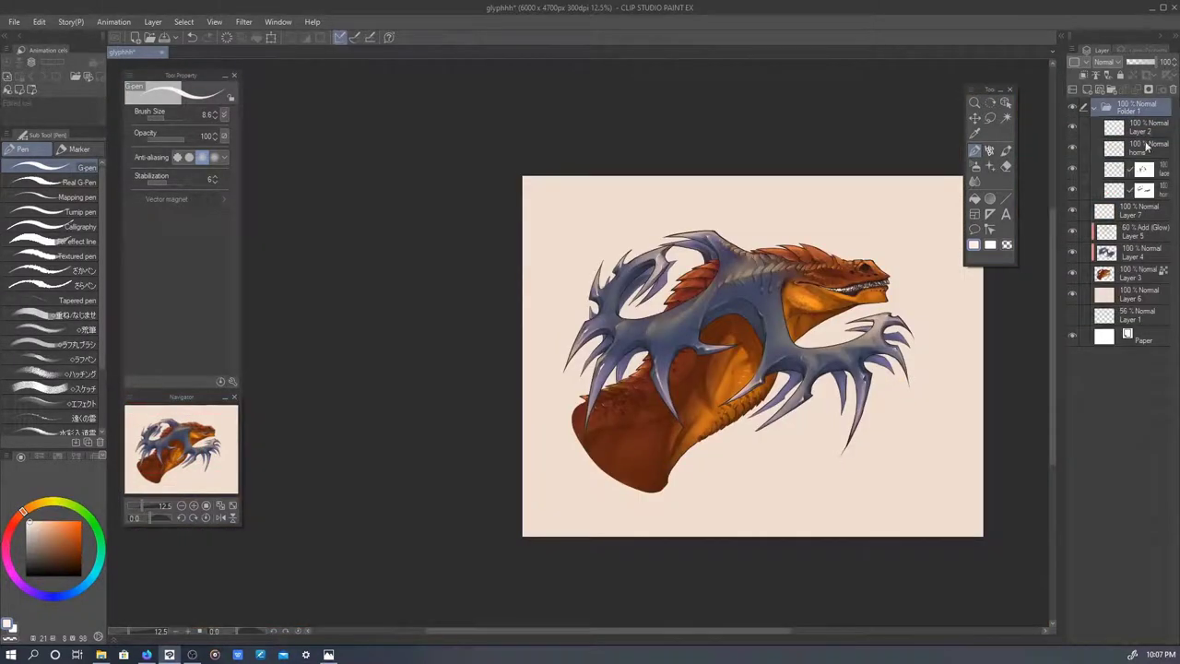
right_click(1072, 125)
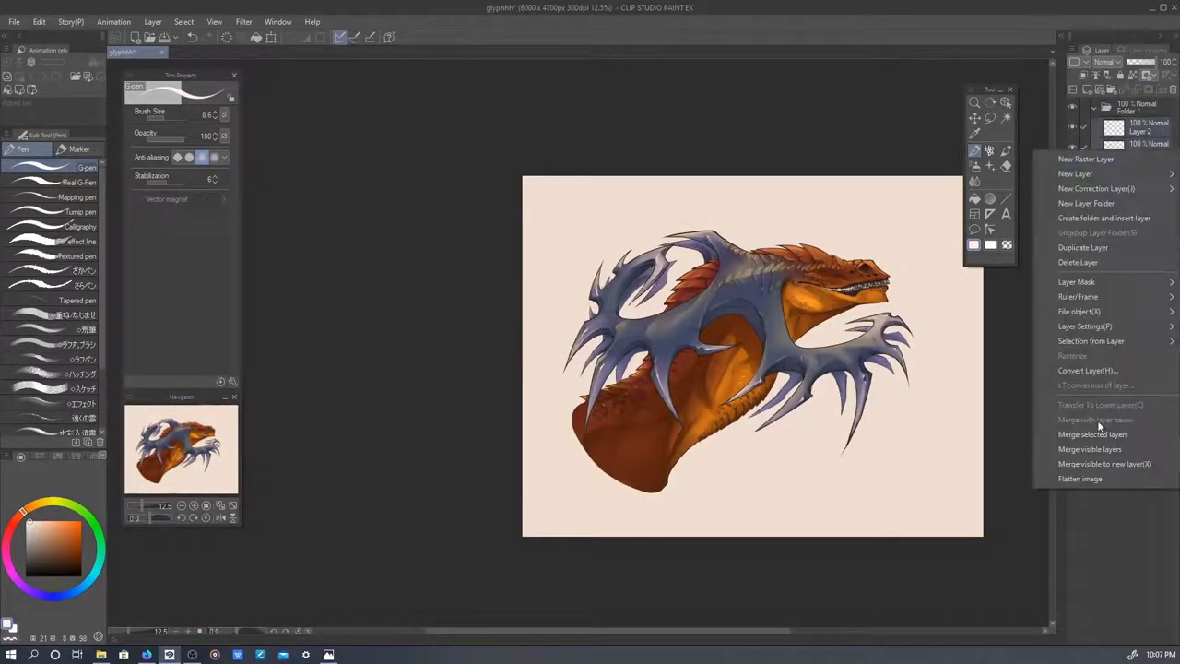
left_click(1106, 442)
- Tint the outlines of the blue limbs and claws dark blue on both line layers of Folder 1 with the Soft airbrush at size 234.0
scroll(811, 341, "up", 2)
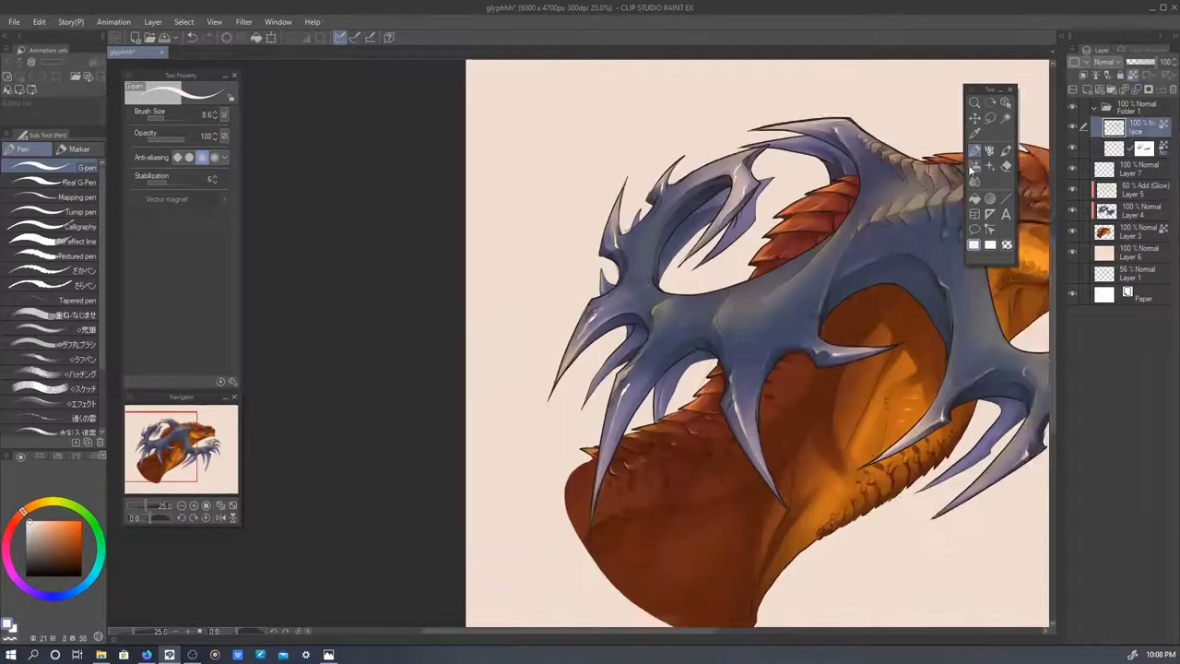
key("b")
left_click_drag(176, 118, 182, 118)
left_click(378, 304, "alt")
scroll(378, 304, "up", 2)
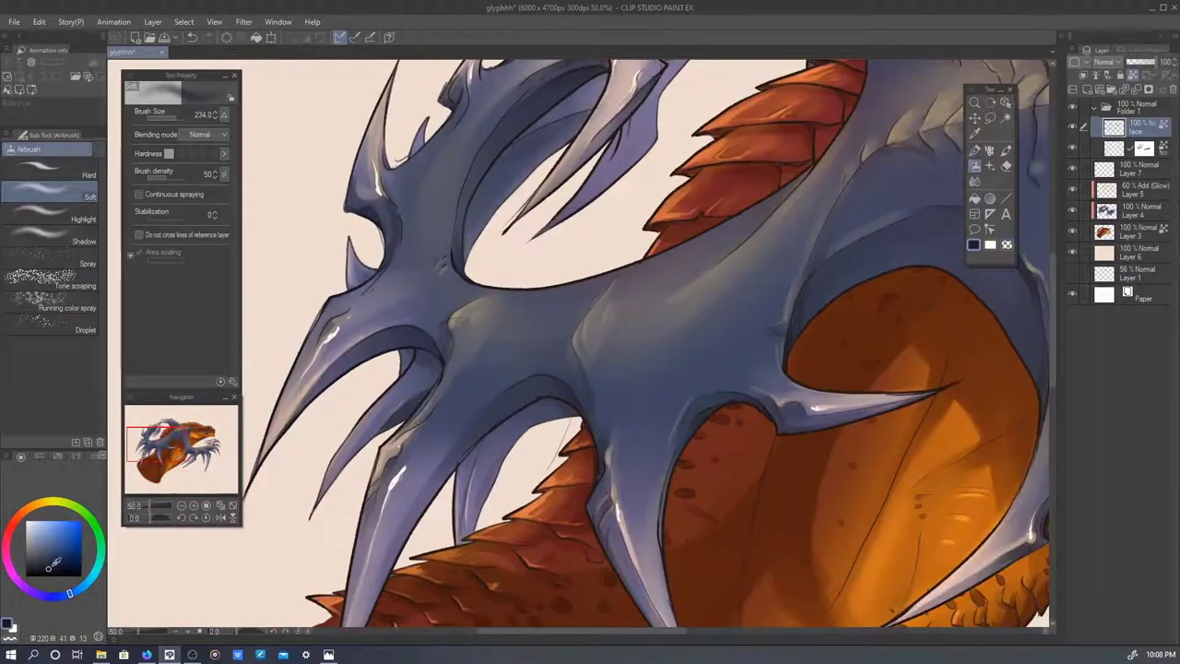
left_click(457, 323, "alt")
left_click_drag(457, 323, 413, 470)
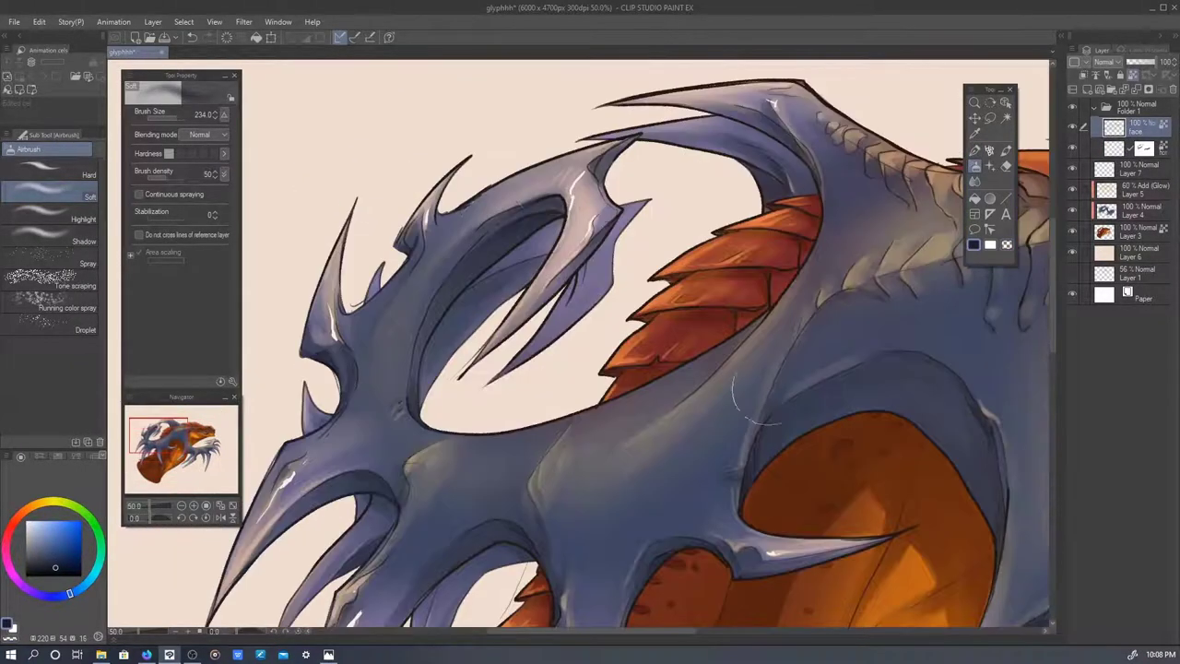
mouse_move(751, 397)
left_mouse_down()
mouse_move(738, 442)
mouse_move(698, 297)
mouse_move(701, 350)
mouse_move(829, 304)
mouse_move(950, 366)
mouse_move(488, 508)
left_mouse_up()
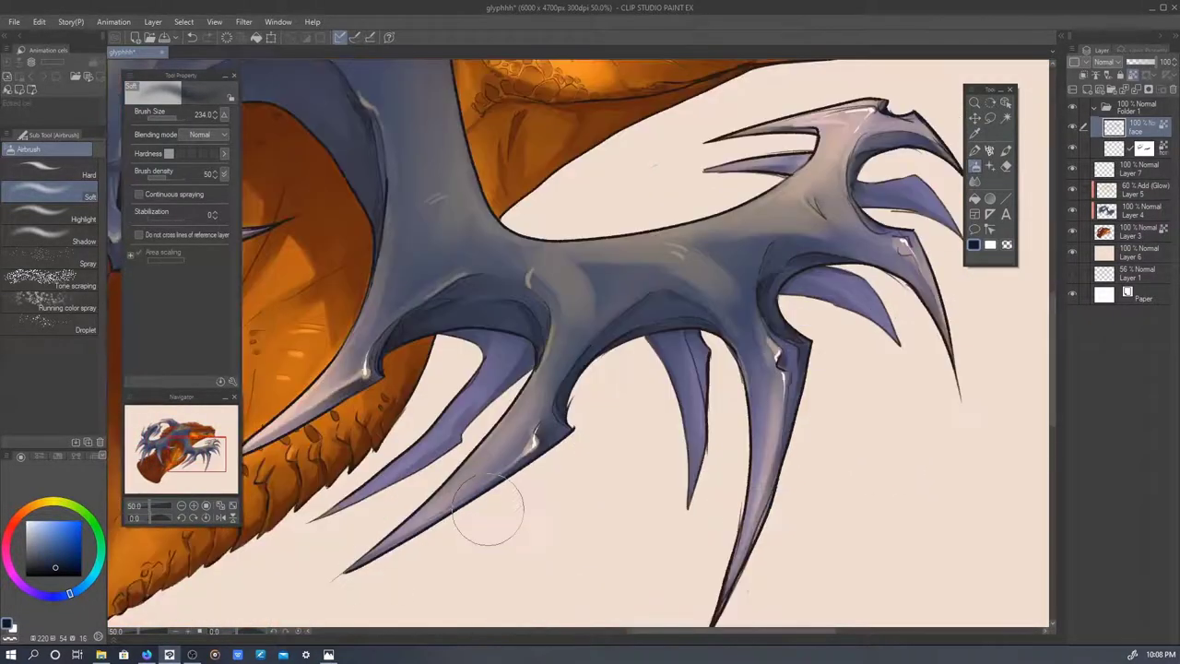
left_click(1116, 149)
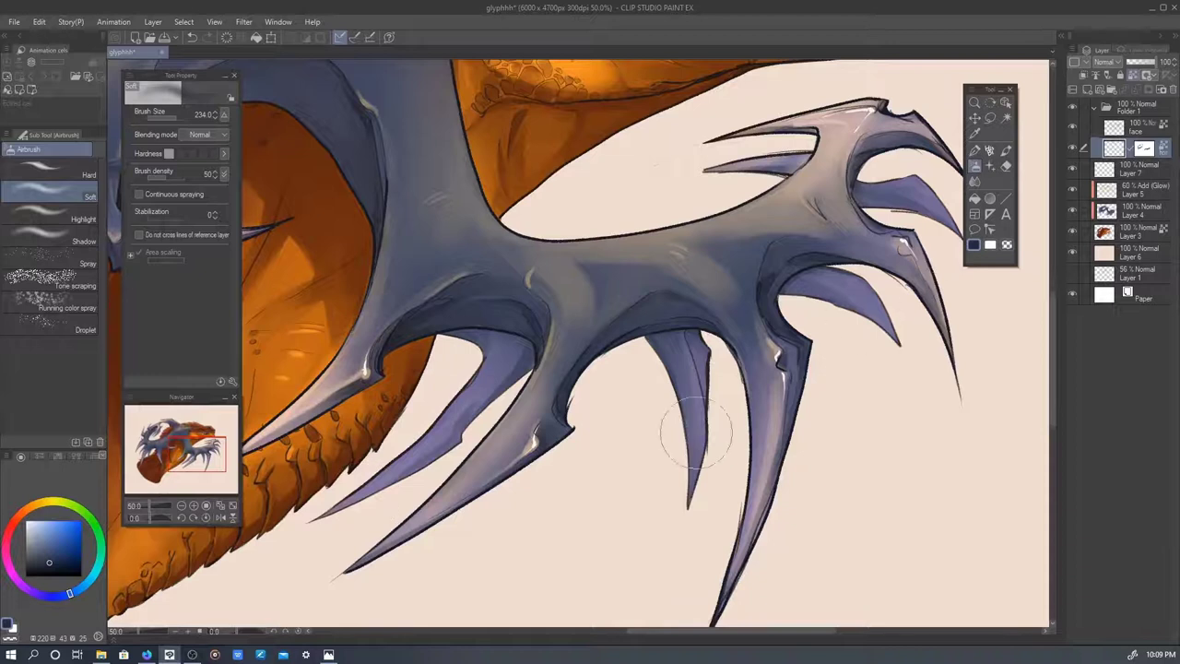
left_click_drag(696, 433, 536, 392)
- Tint the outlines of the dragon's red neck, body and spikes dark brown on the upper line layer with the Soft airbrush at size 234.0
scroll(897, 300, "down", 3)
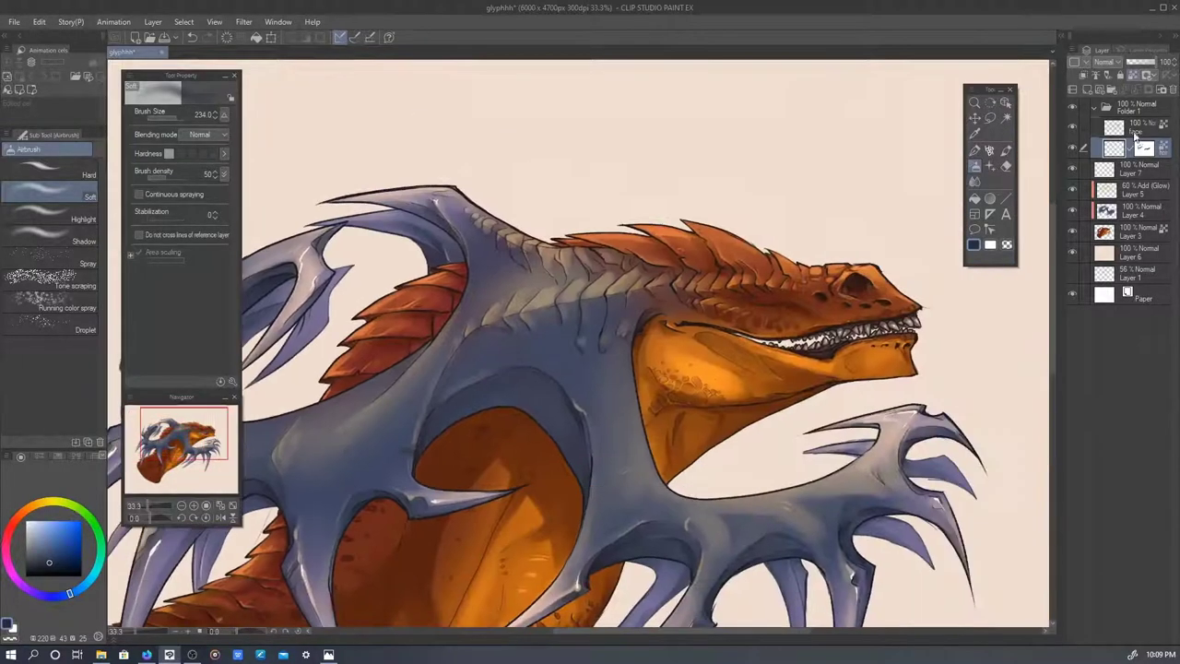
scroll(230, 404, "up", 1)
left_click_drag(443, 608, 495, 467)
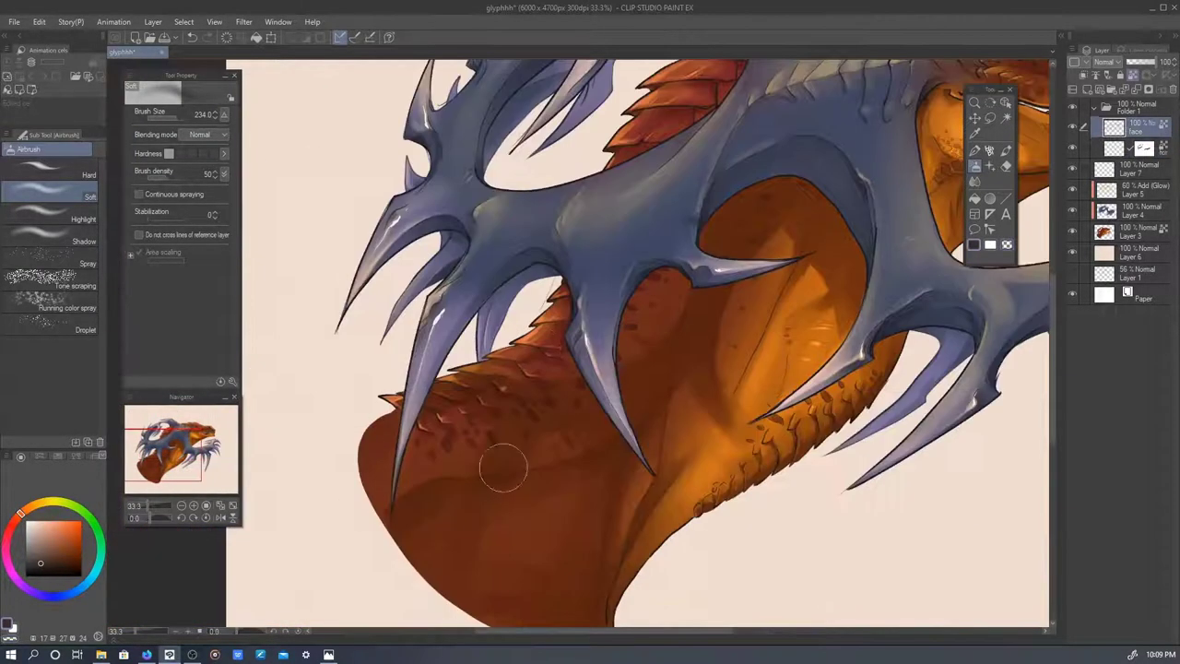
left_click_drag(713, 367, 497, 443)
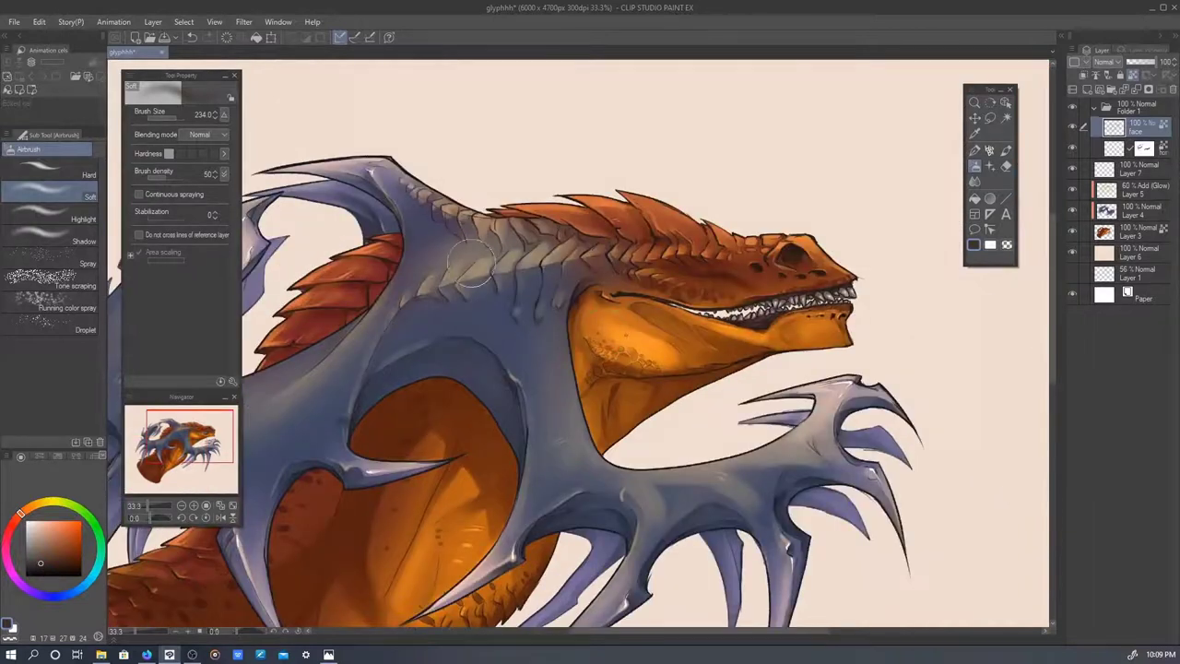
left_click_drag(470, 261, 483, 209)
scroll(645, 277, "down", 1)
- Create a new layer above Folder 1 and draw a small white signature along the neck's cut edge with the G-pen at size 8.6
left_click(1094, 106)
scroll(645, 277, "up", 2)
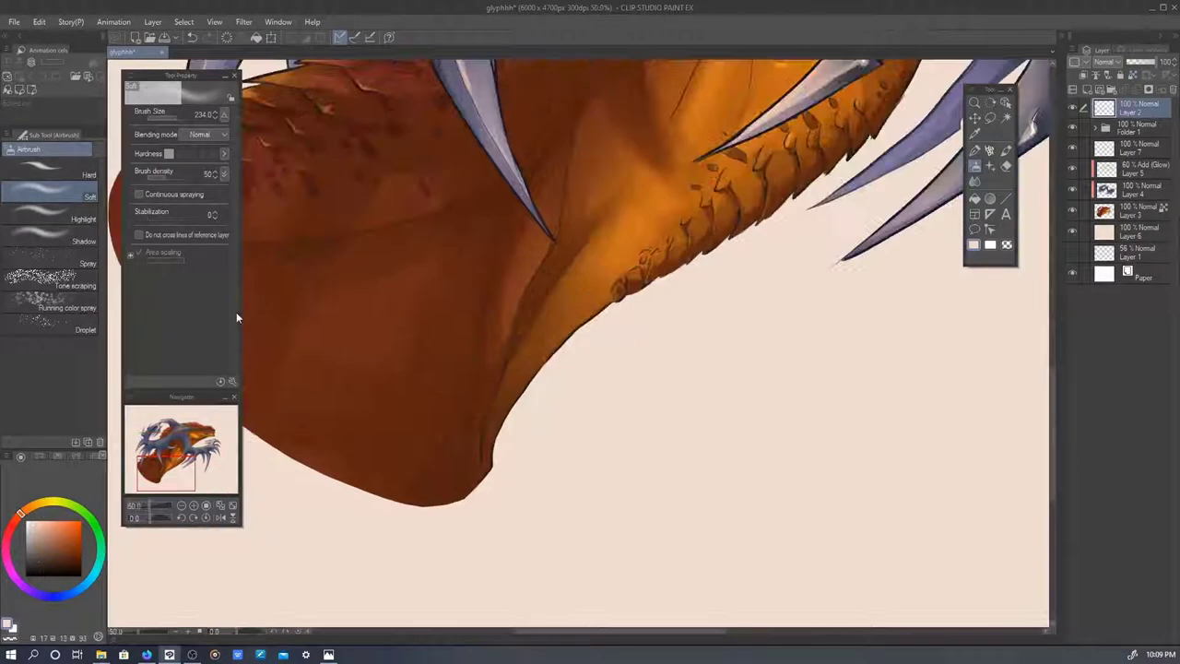
key("p")
mouse_move(595, 427)
left_mouse_down()
mouse_move(397, 424)
mouse_move(368, 276)
left_mouse_up()
scroll(391, 267, "up", 1)
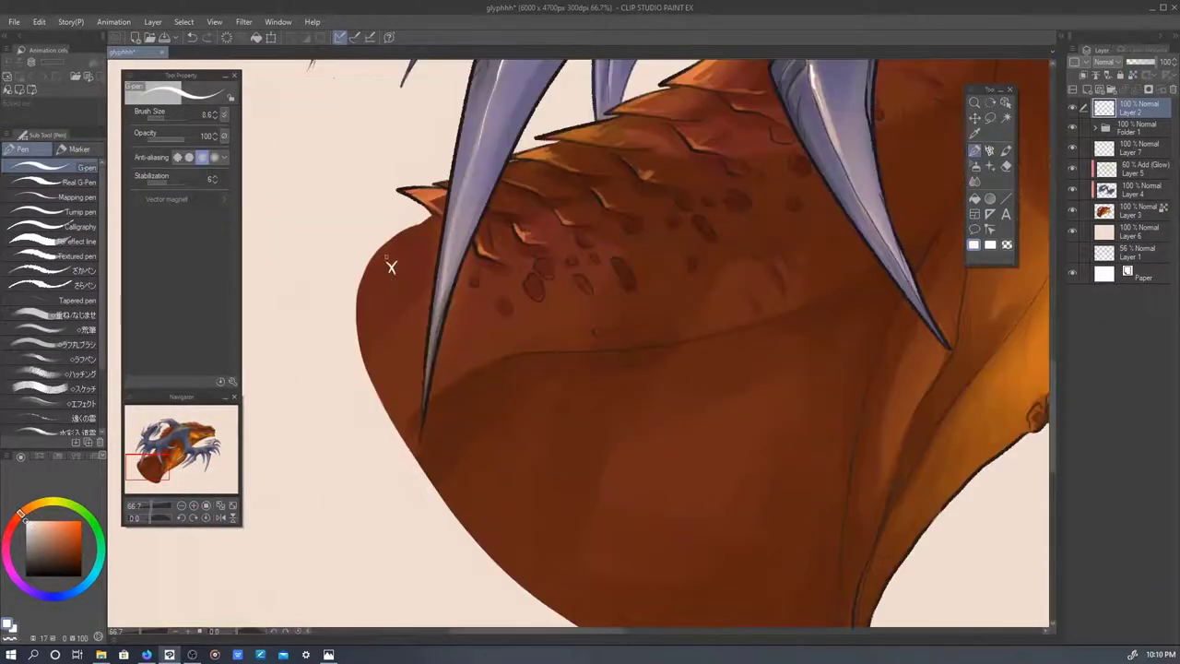
scroll(667, 446, "down", 3)
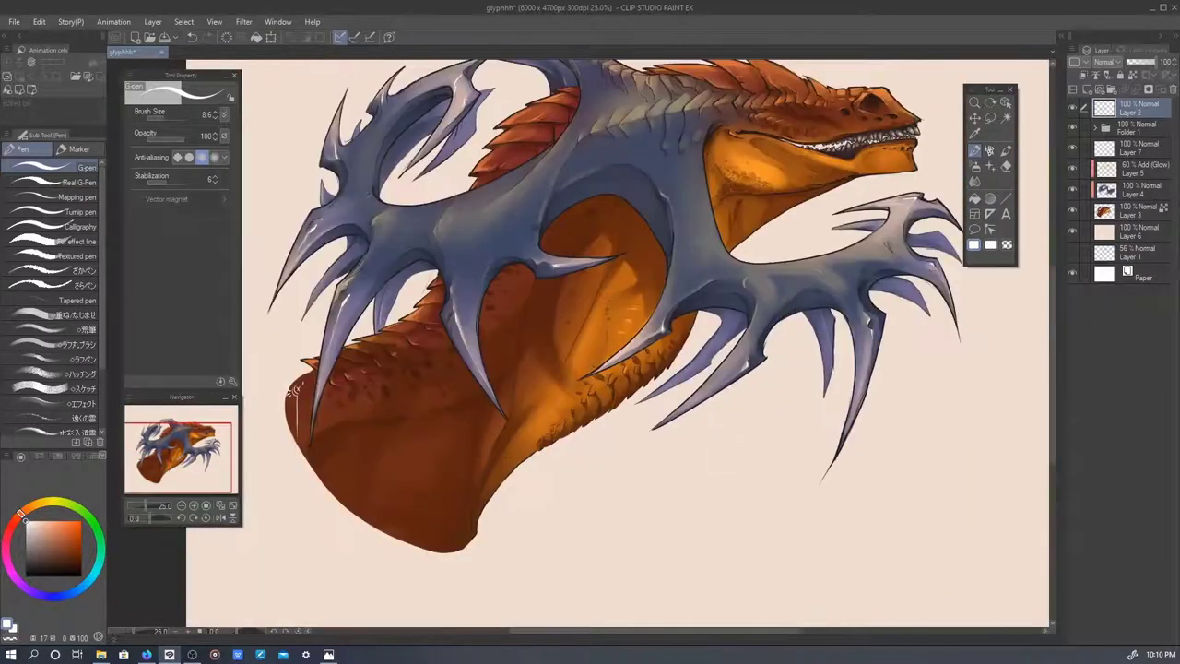
- Create a new layer directly above Folder 1 and draw pale blue glyphs on the shoulder with the Dense watercolor brush at size 12.0
key("ctrl+shift+n")
scroll(293, 391, "up", 1)
left_click_drag(645, 322, 645, 452)
key("b")
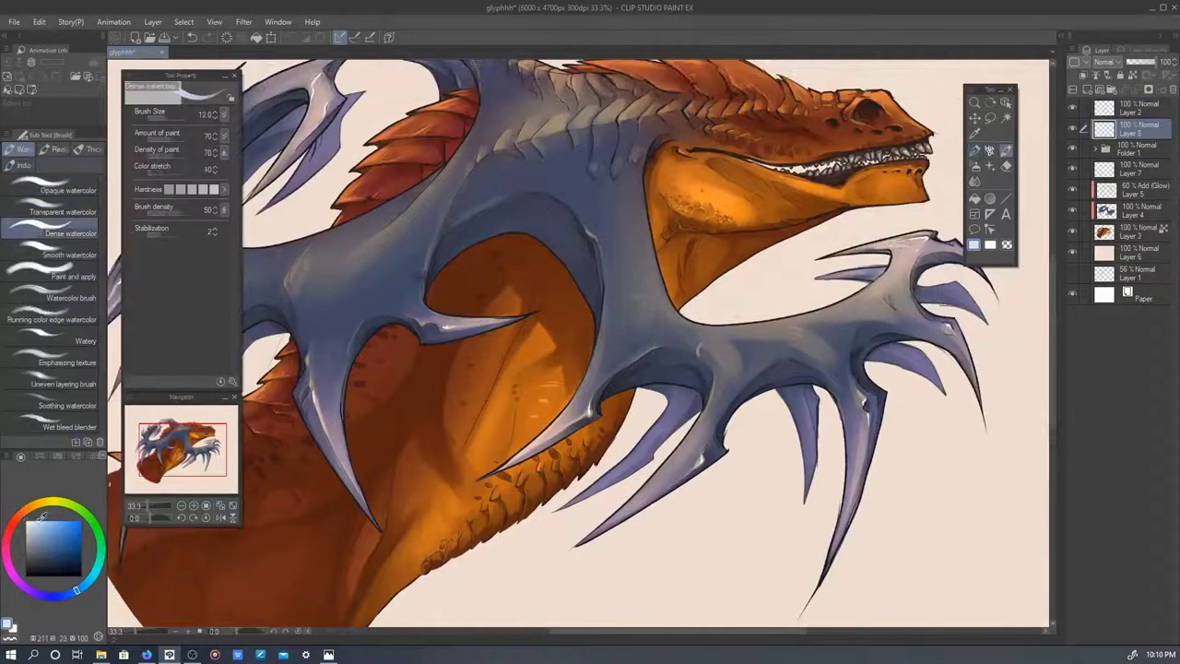
left_click_drag(640, 327, 624, 366)
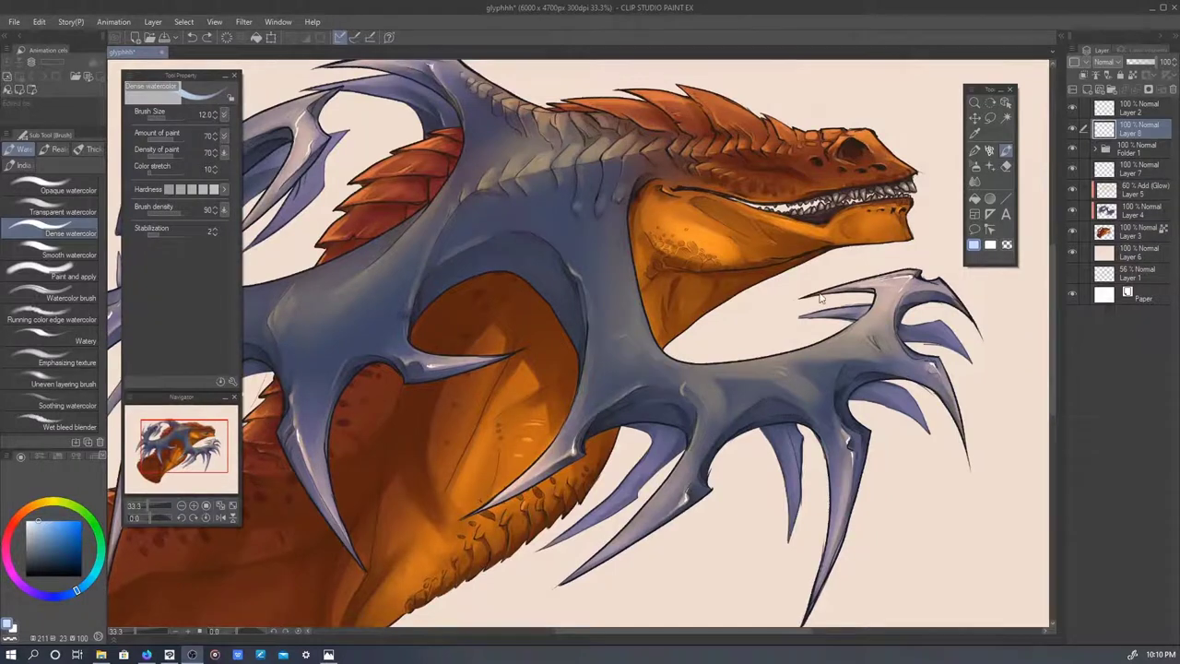
left_click_drag(539, 201, 565, 344)
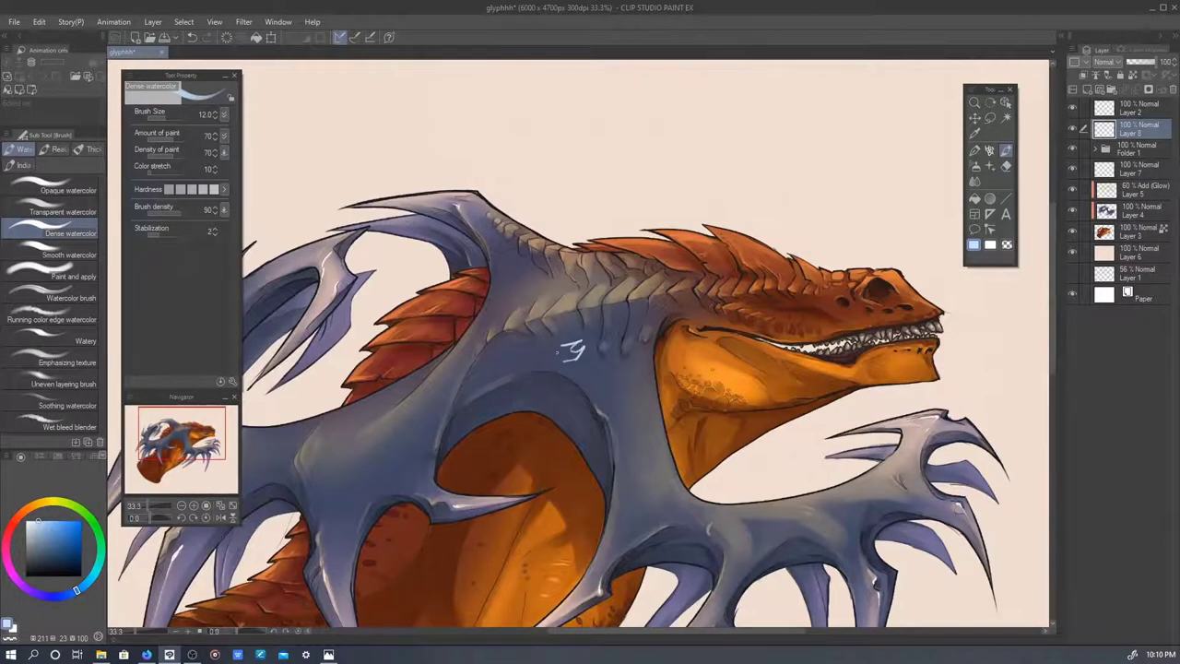
left_click_drag(643, 307, 720, 197)
- Draw rows of pale blue glyphs and small dots along the front limb and the rear limb with the Dense watercolor brush at size 12.0
left_click_drag(729, 376, 539, 304)
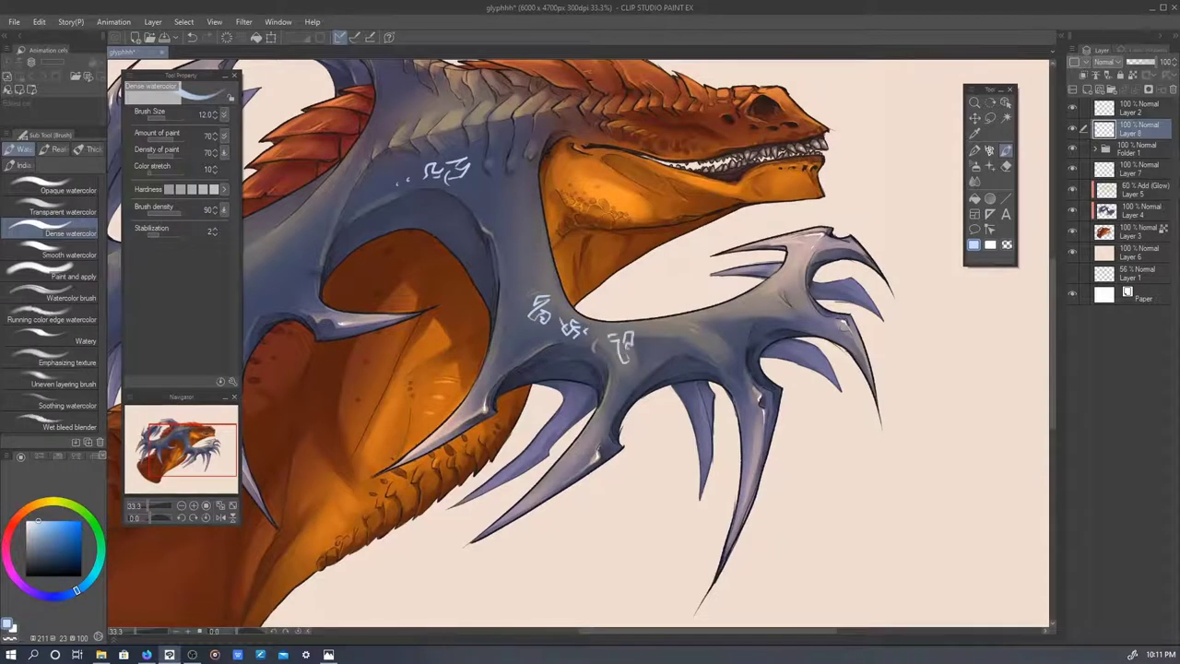
left_click_drag(632, 342, 575, 366)
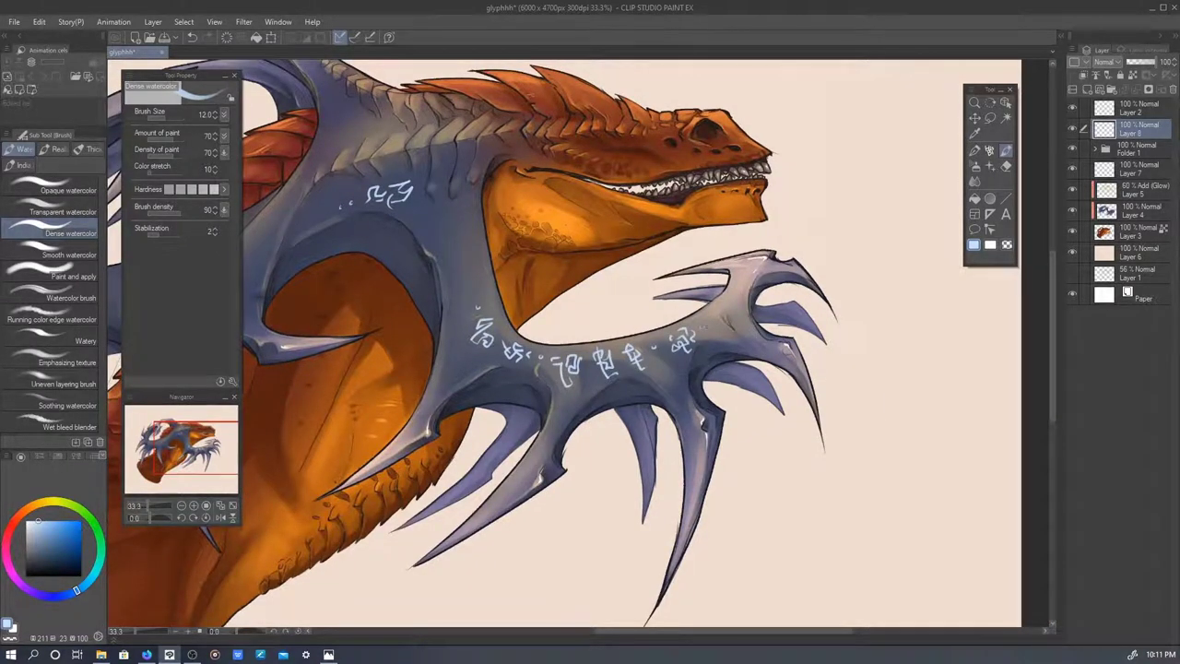
left_click_drag(479, 331, 825, 378)
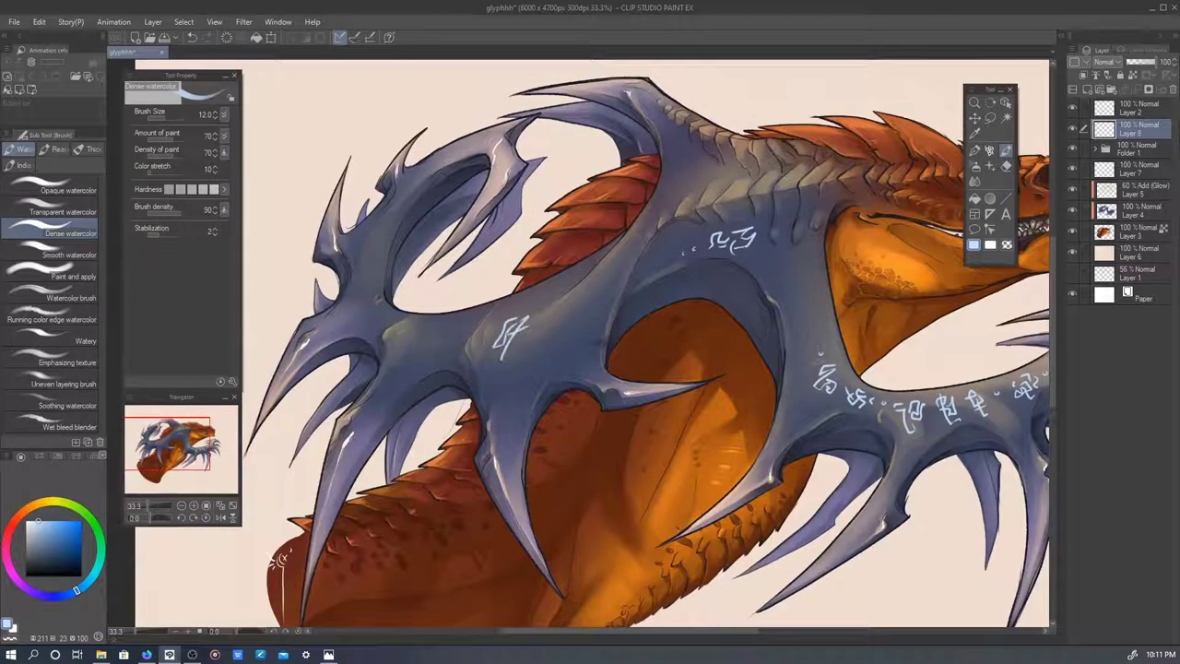
left_click_drag(546, 308, 566, 328)
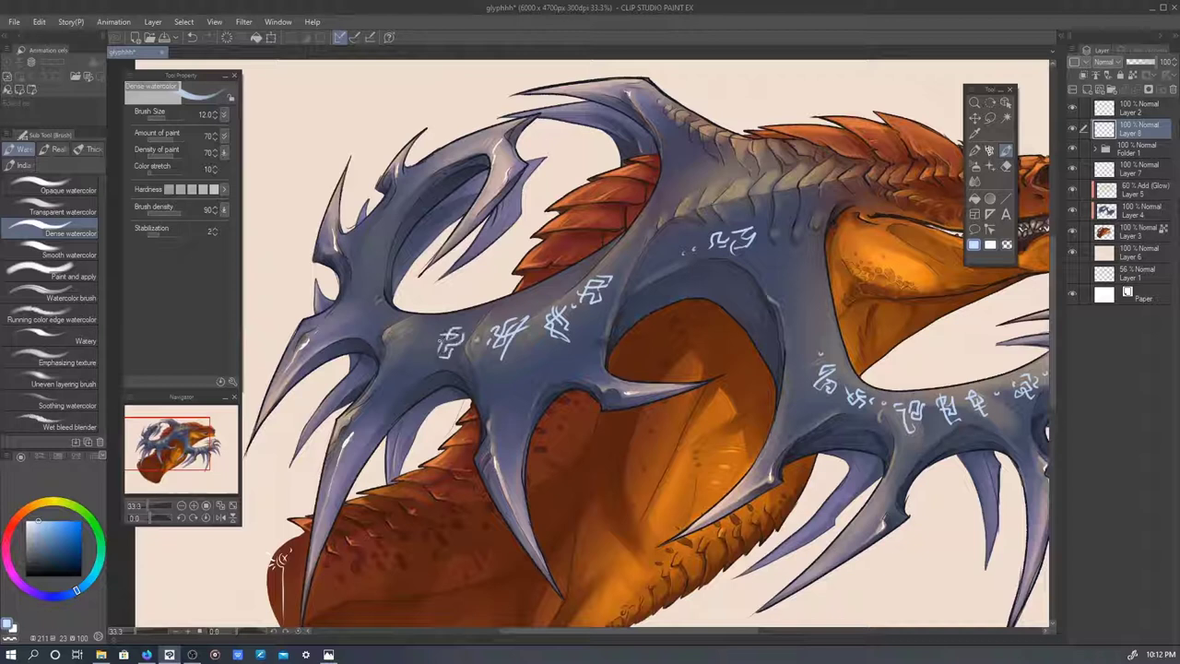
left_click_drag(412, 330, 414, 363)
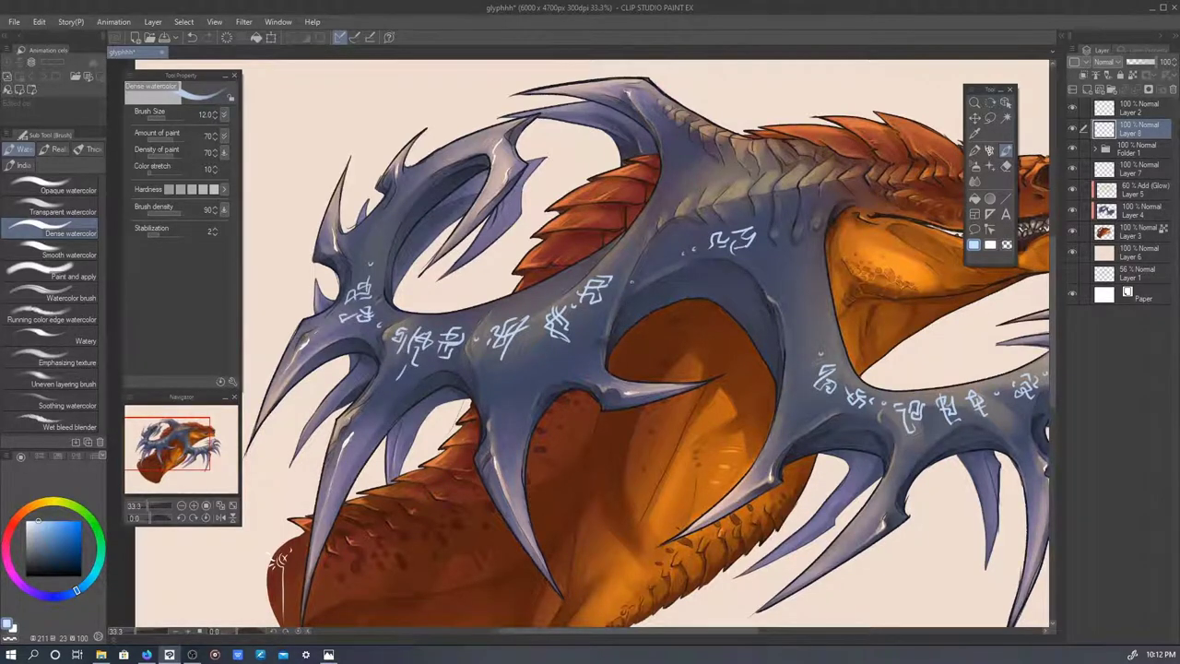
- Duplicate the glyph layer, leaving the copy at its original size and position
scroll(590, 346, "up", 1)
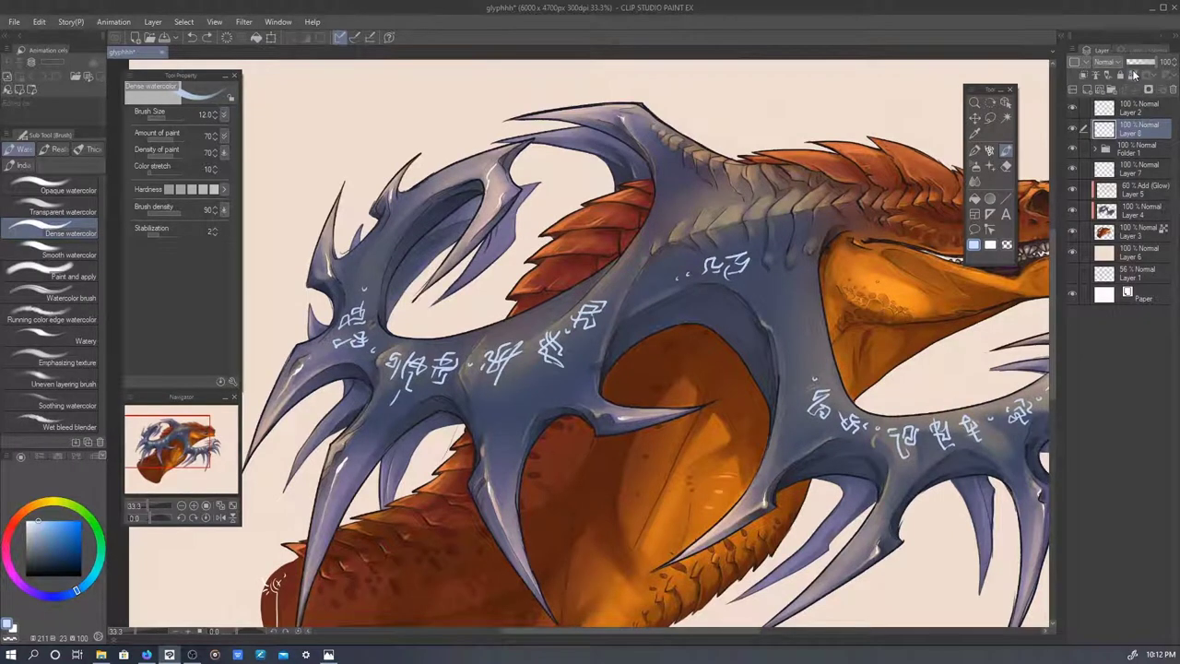
left_click(244, 21)
mouse_move(277, 82)
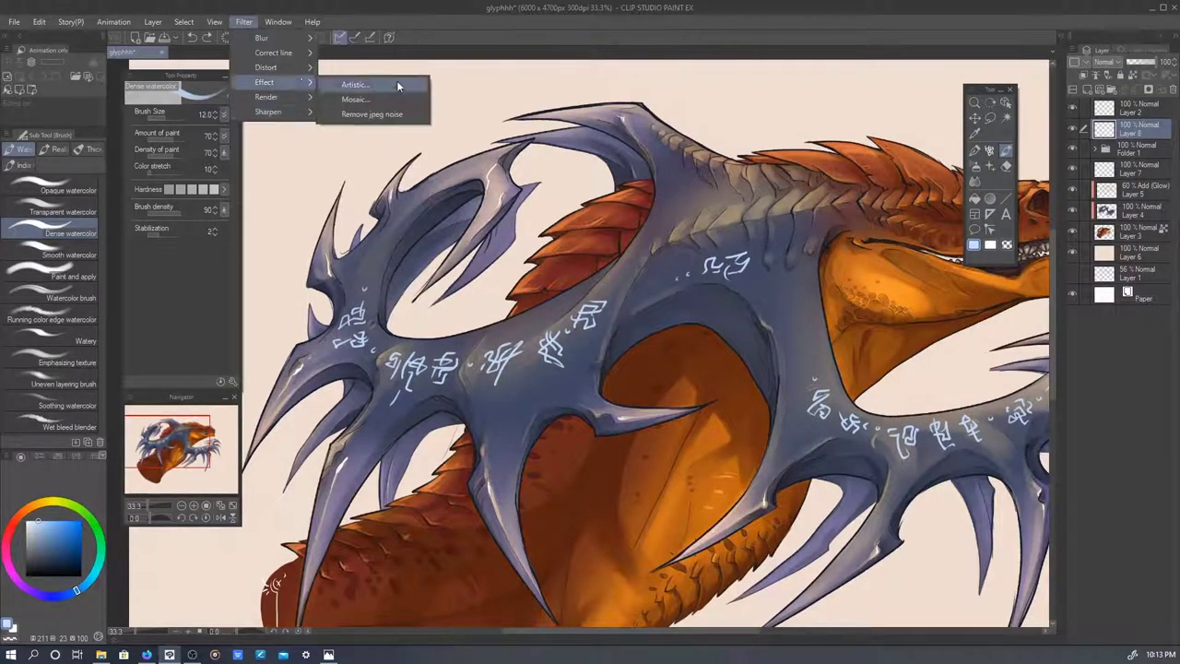
right_click(1134, 134)
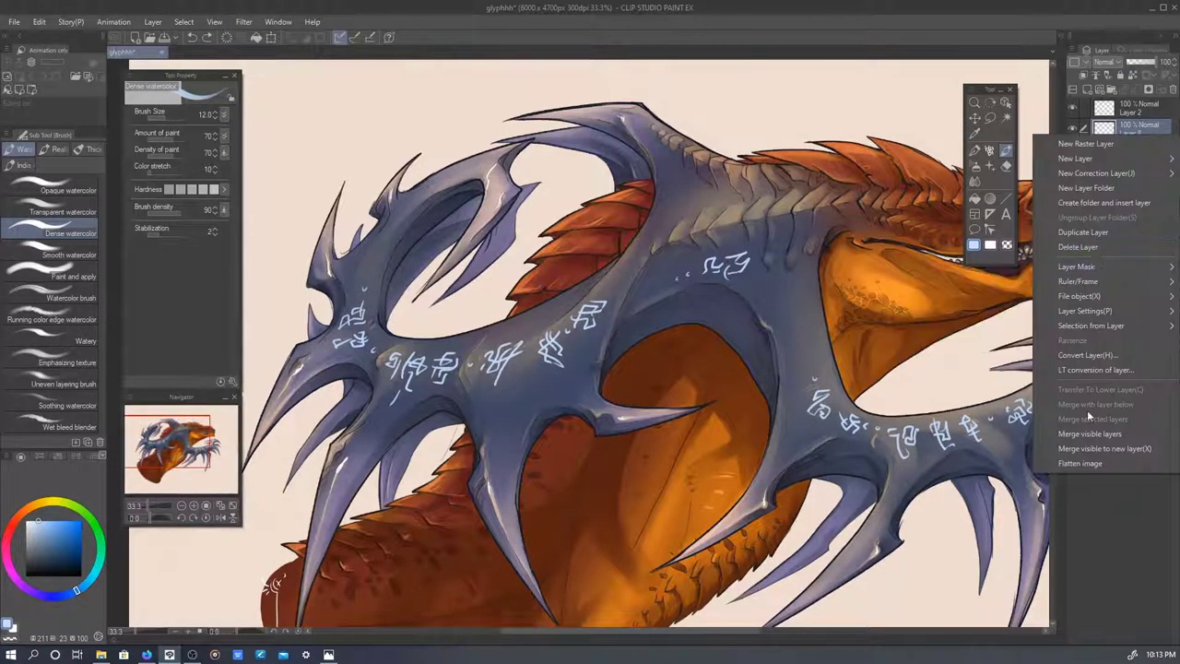
left_click(1083, 232)
key("ctrl+t")
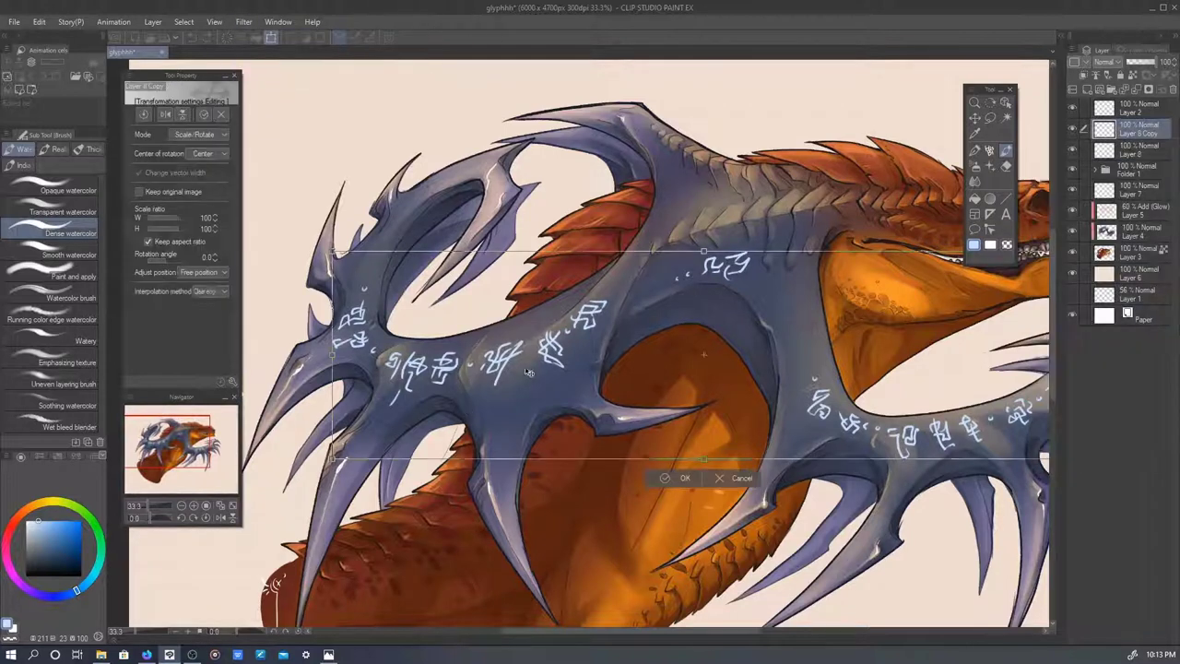
key("Return")
scroll(300, 299, "up", 2)
key("m")
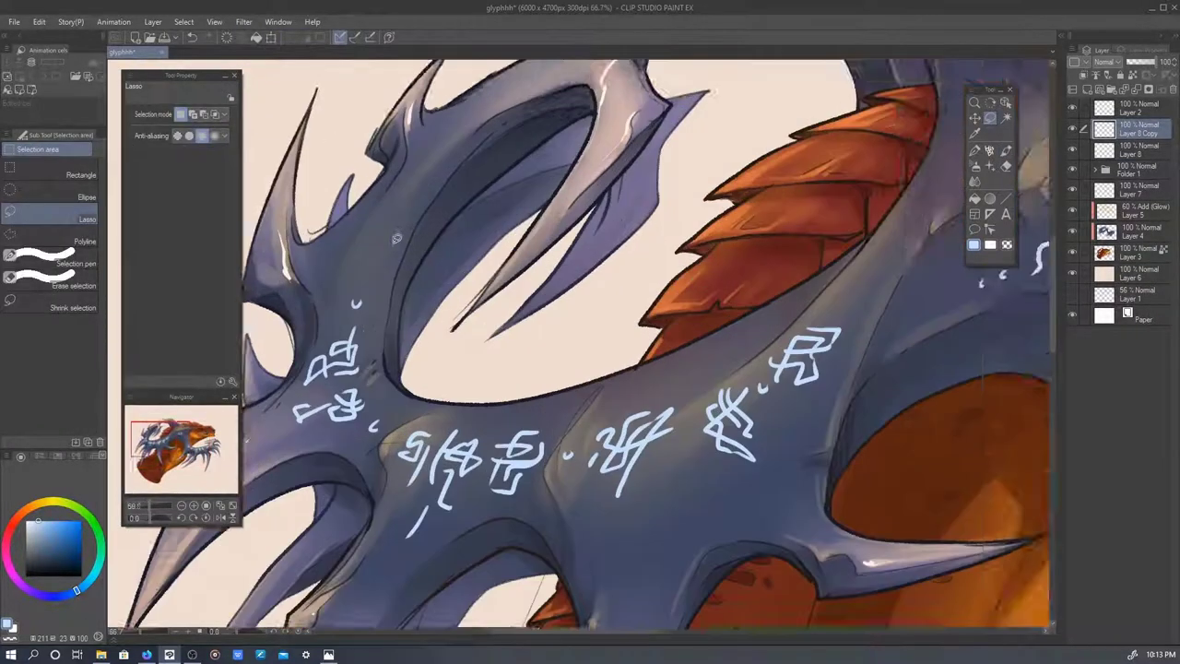
key("ctrl+t")
left_click_drag(433, 284, 453, 286)
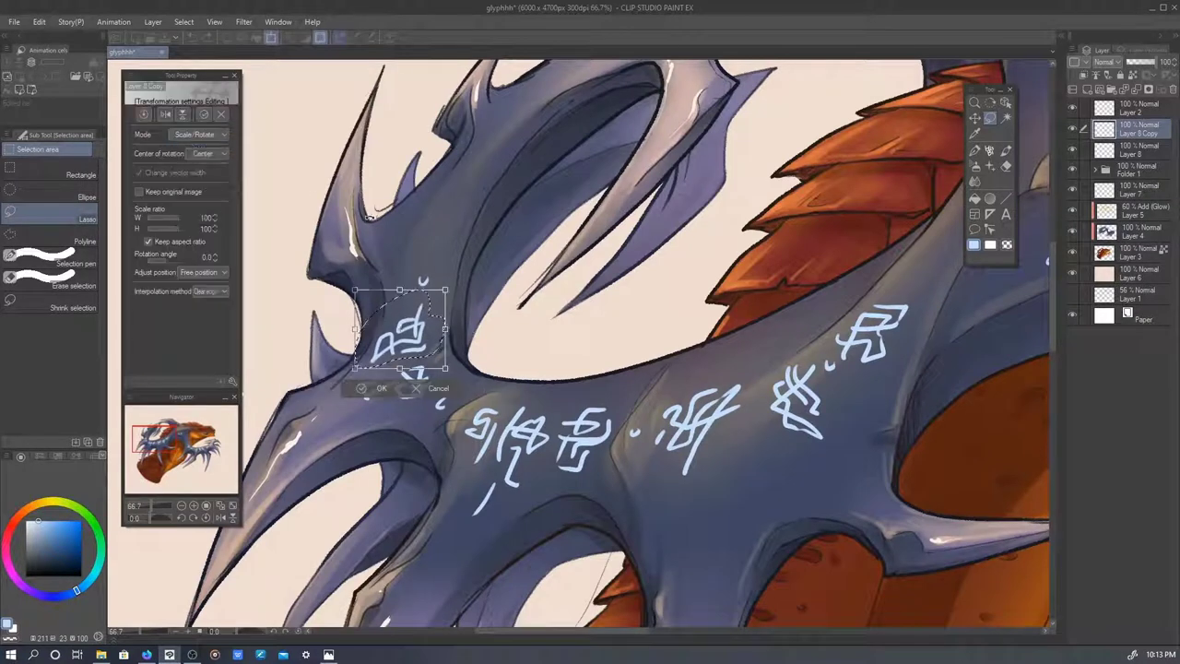
left_click_drag(410, 332, 396, 382)
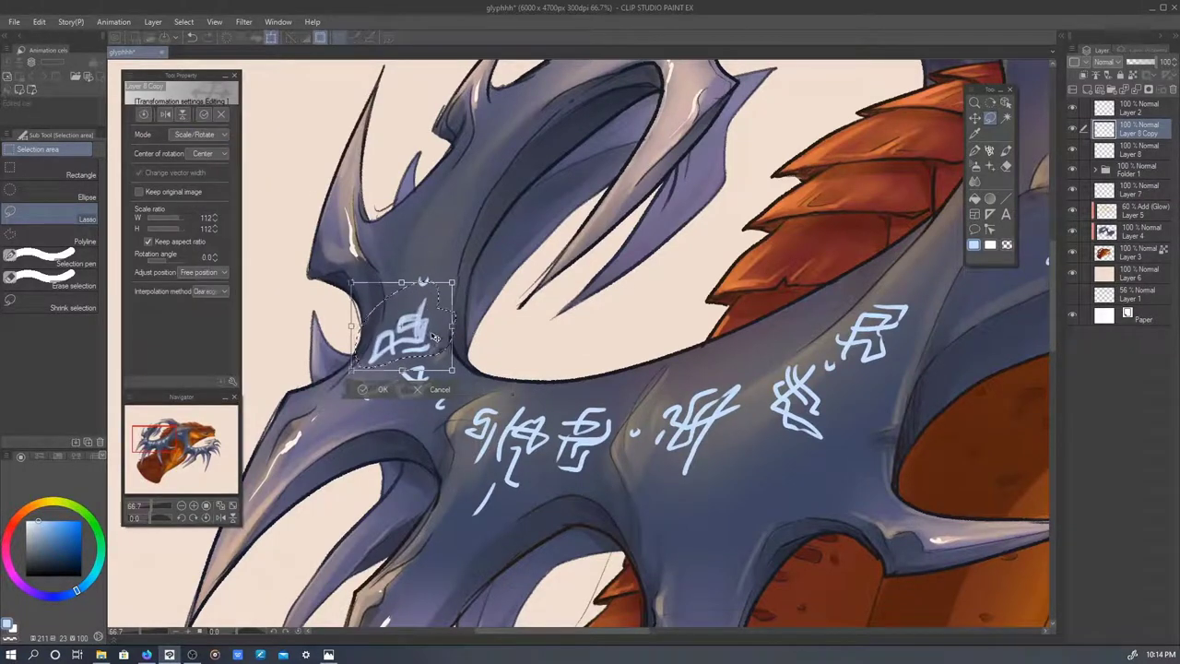
key("Return")
left_click(243, 22)
left_click(397, 64)
left_click(243, 21)
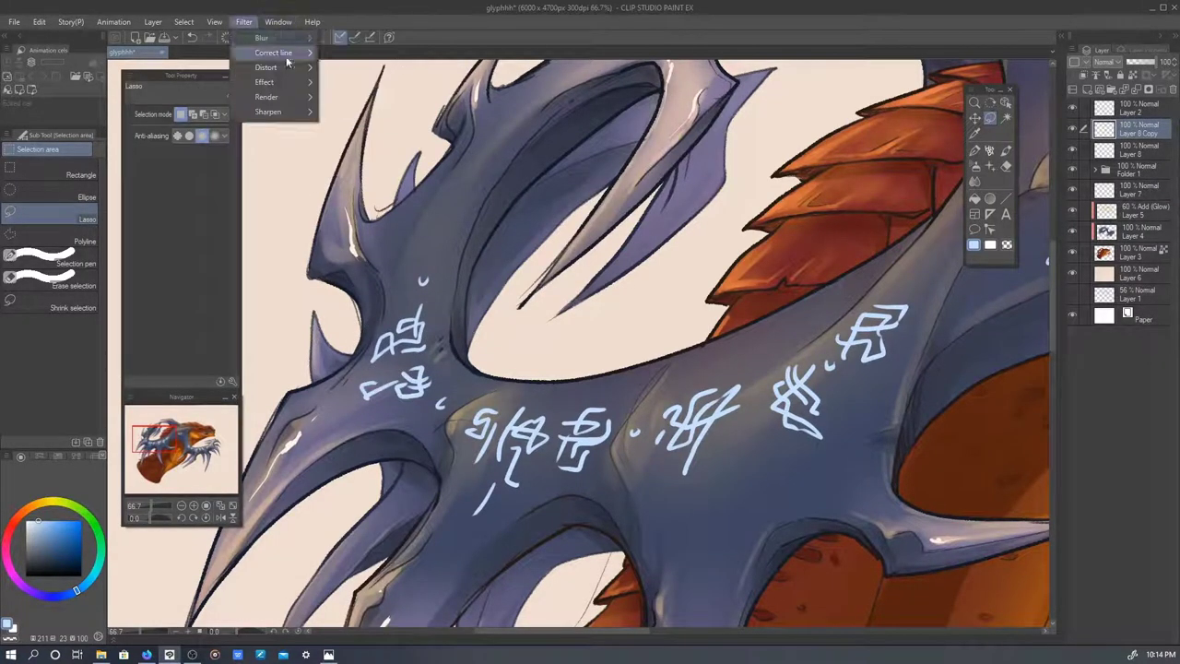
left_click(378, 65)
- On the glyph layer copy, lasso and slightly enlarge the two glyphs near the rear wrist, the upper to 105% and the lower to 106%
key("ctrl+alt+0")
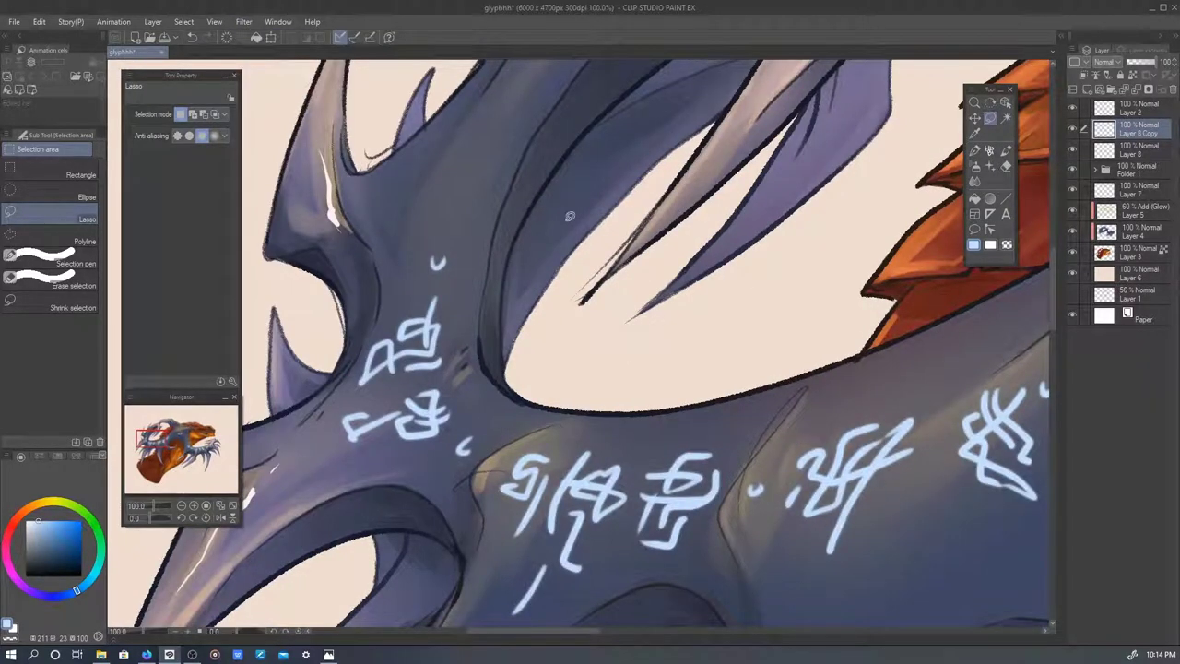
key("ctrl+t")
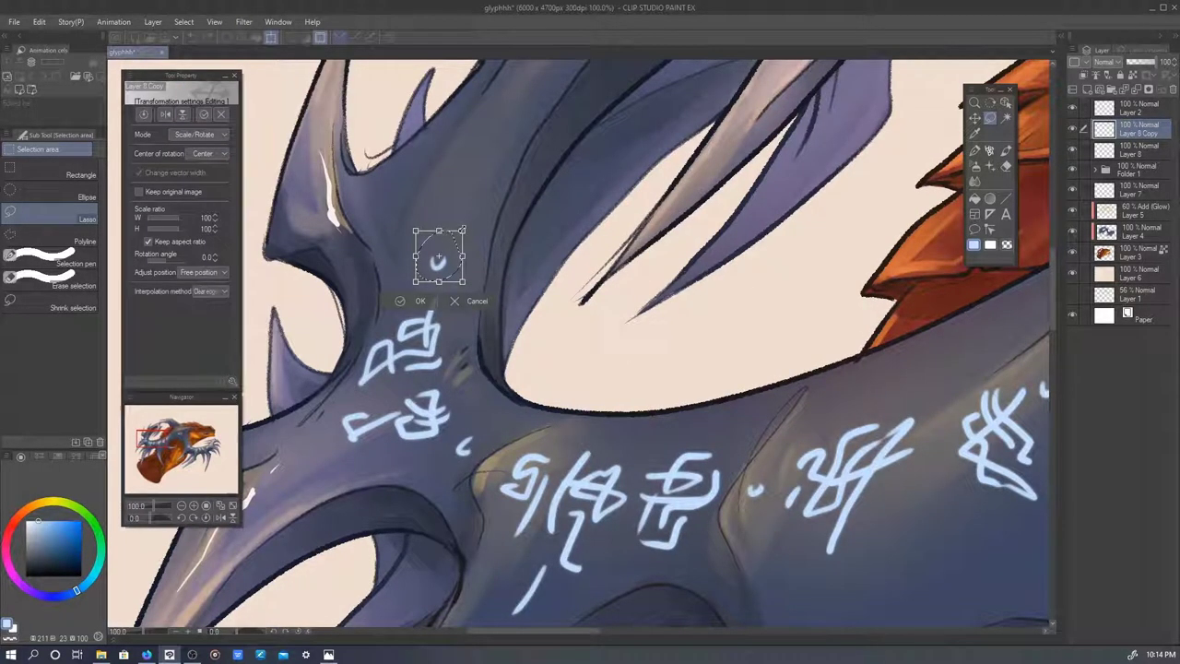
key("Return")
left_click_drag(370, 307, 355, 313)
key("ctrl+t")
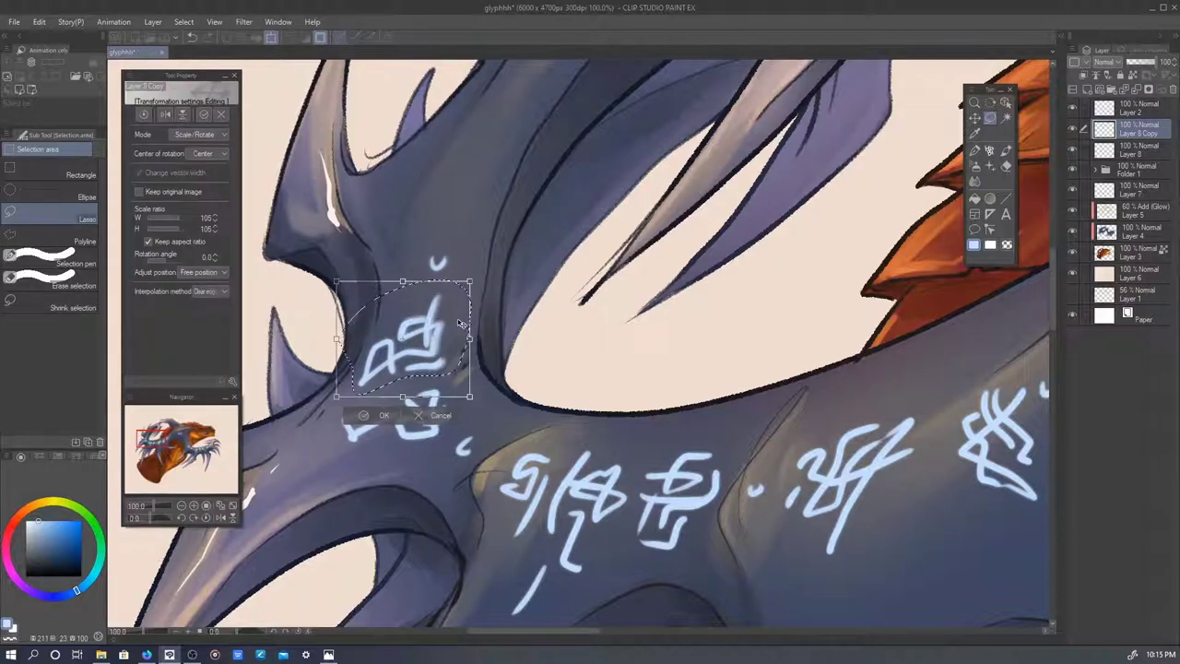
key("Return")
mouse_move(456, 387)
left_mouse_down()
mouse_move(380, 459)
mouse_move(452, 392)
left_mouse_up()
key("ctrl+t")
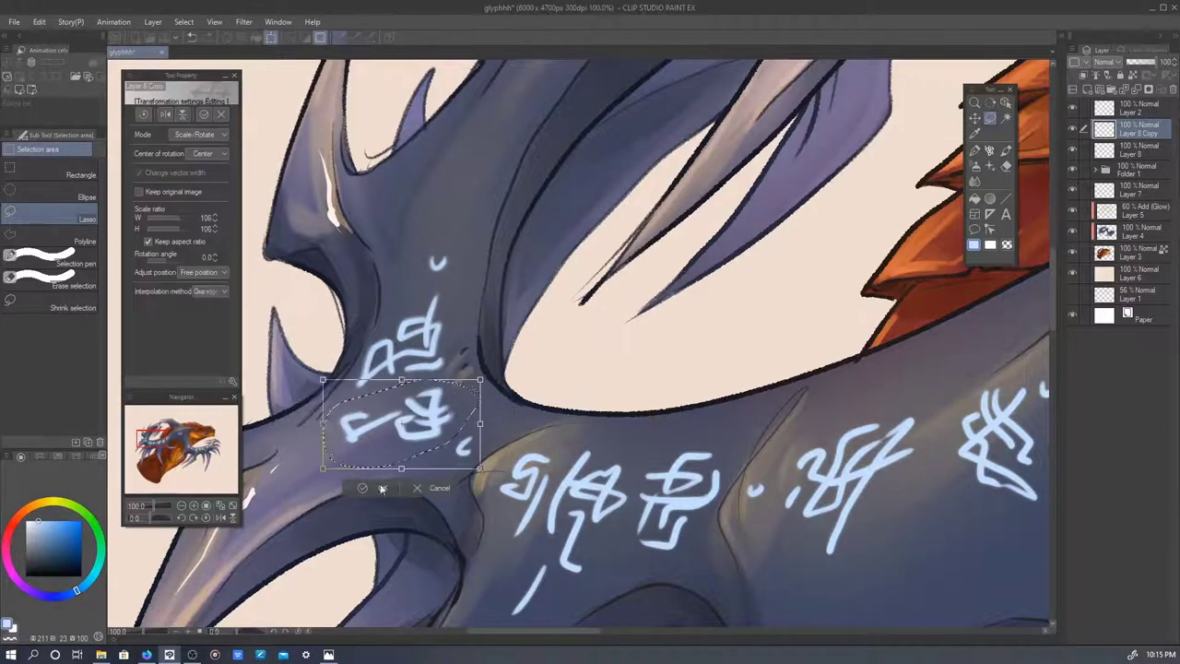
key("Return")
- Enlarge the next copied glyphs along the rear limb individually, scaling the slanted stroke below them to 108%
scroll(448, 395, "down", 3)
key("ctrl+t")
mouse_move(502, 461)
left_mouse_down()
mouse_move(461, 430)
mouse_move(561, 346)
mouse_move(481, 448)
left_mouse_up()
key("Return")
key("ctrl+t")
key("Return")
key("ctrl+t")
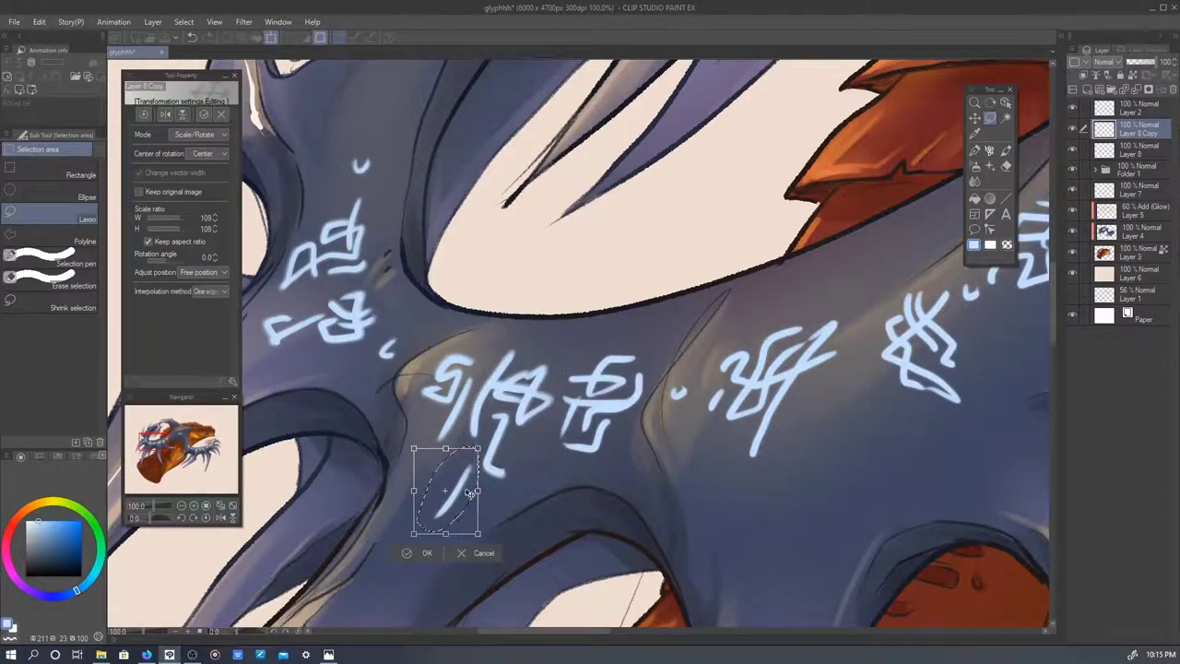
key("Return")
- Lasso and slightly enlarge the copied glyphs in the middle of the rear limb, one at a time
left_click_drag(643, 337, 649, 394)
key("ctrl+t")
key("Return")
mouse_move(793, 323)
left_mouse_down()
mouse_move(705, 447)
mouse_move(788, 317)
left_mouse_up()
key("ctrl+t")
key("Return")
- On the glyph layer copy, lasso and slightly enlarge the remaining copied glyphs toward the shoulder end of the rear limb
scroll(687, 338, "right", 3)
key("ctrl+t")
left_click_drag(688, 337, 737, 332)
key("Return")
key("ctrl+t")
key("Return")
- Lasso and slightly enlarge the two copied shoulder glyphs below the neck ridges and the pair of dots beside them
scroll(590, 332, "up", 5)
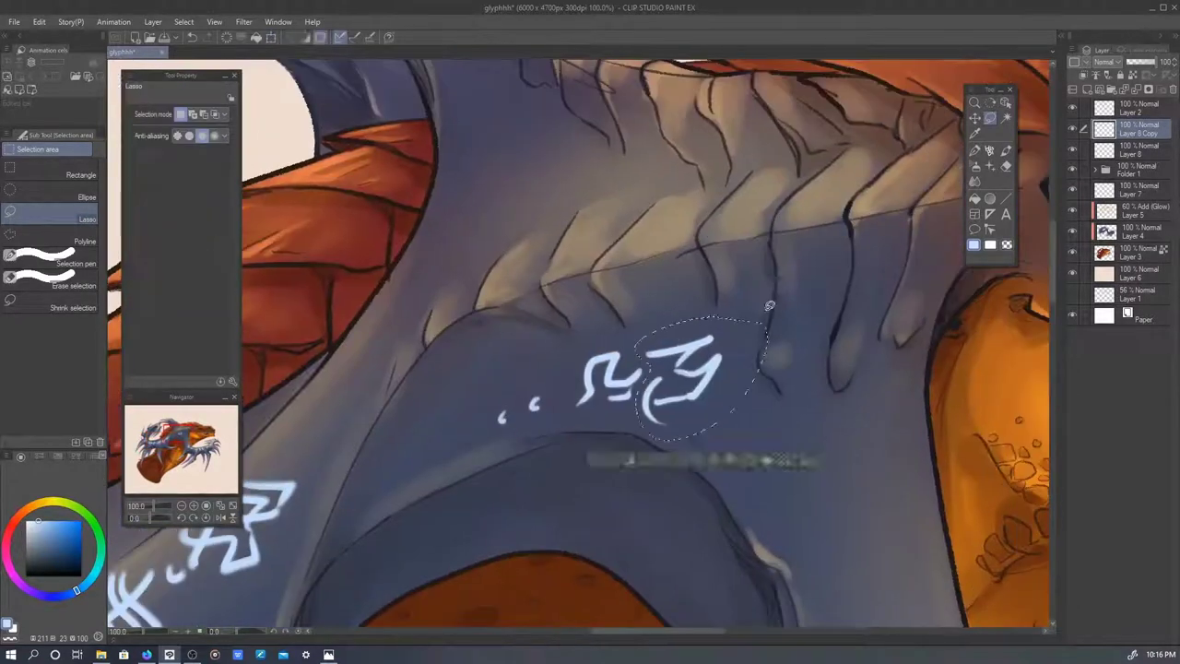
key("ctrl+t")
mouse_move(645, 332)
left_mouse_down()
mouse_move(645, 357)
mouse_move(580, 354)
left_mouse_up()
key("Return")
key("ctrl+t")
key("Return")
left_click_drag(517, 382, 521, 386)
key("ctrl+t")
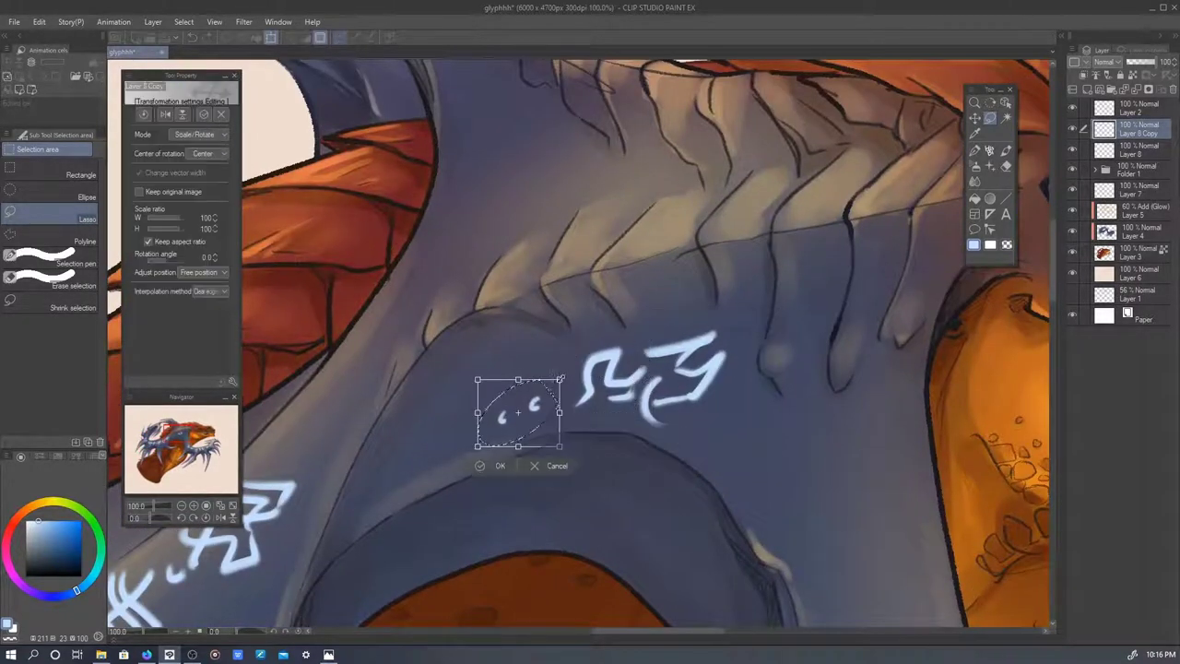
- Enlarge the first copied glyphs at the upper end of the front limb slightly, one lassoed glyph at a time
scroll(590, 332, "right", 5)
left_click_drag(590, 304, 610, 331)
key("ctrl+t")
key("Return")
left_click_drag(553, 359, 557, 364)
key("ctrl+t")
key("Return")
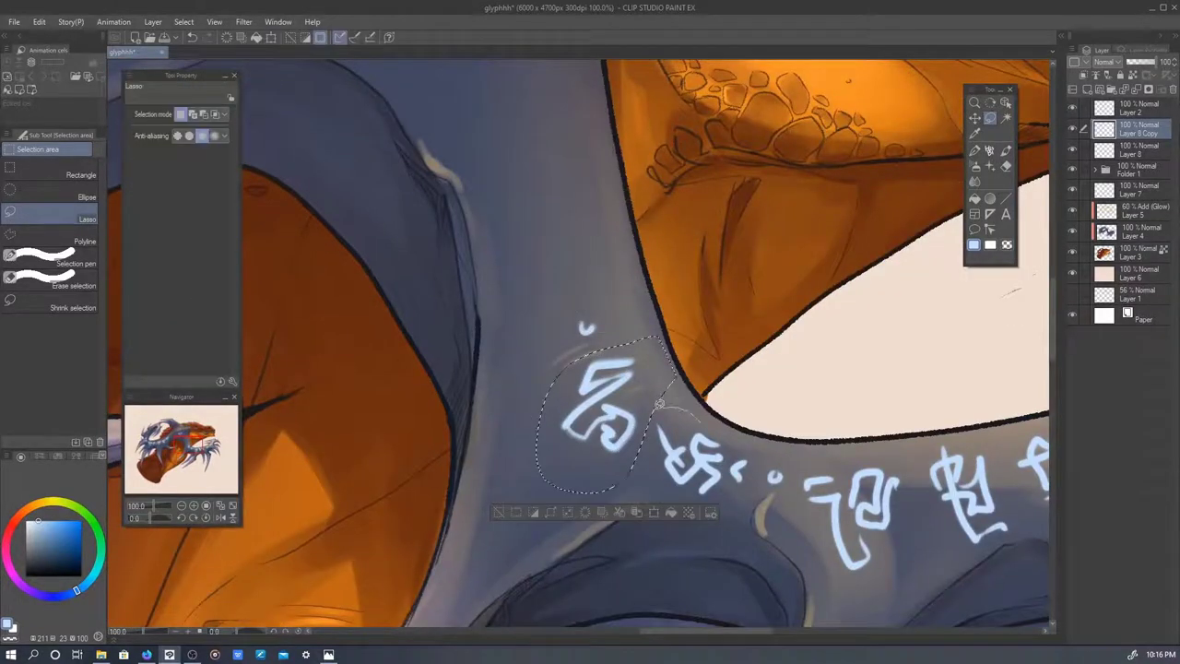
key("ctrl+t")
left_click_drag(655, 405, 649, 415)
key("Return")
- Lasso and slightly enlarge the next three copied glyphs along the middle of the front limb
scroll(590, 331, "right", 5)
key("ctrl+t")
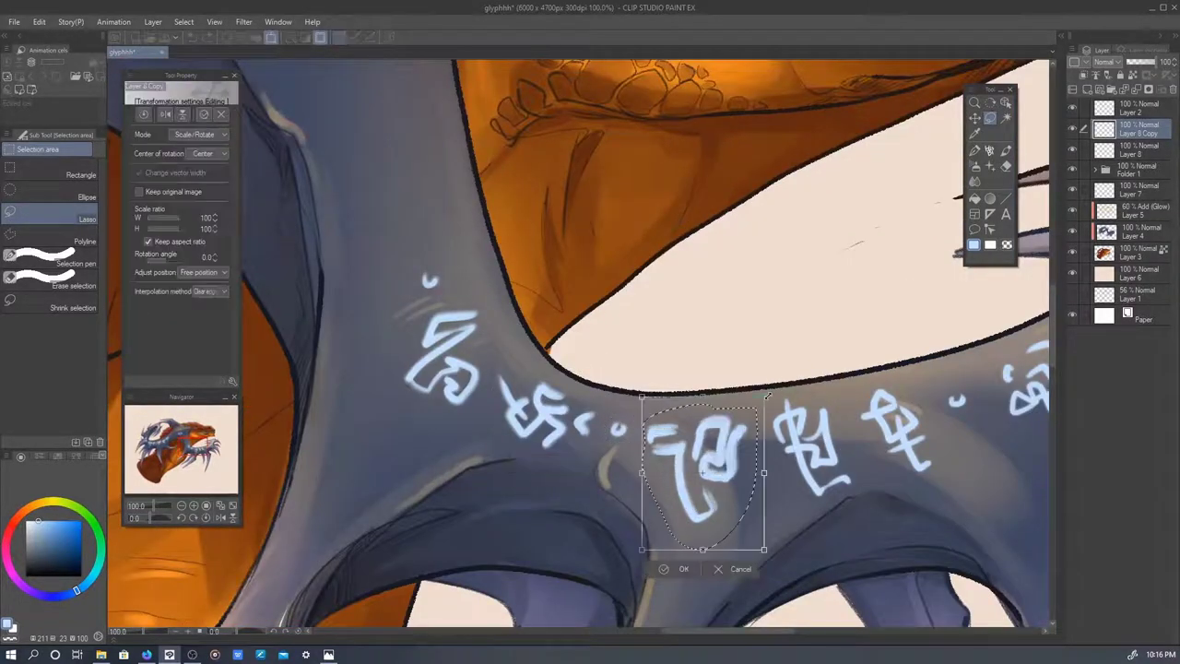
key("Return")
scroll(590, 331, "right", 5)
left_click_drag(557, 373, 553, 377)
key("ctrl+t")
key("Return")
left_click_drag(709, 387, 714, 392)
key("ctrl+t")
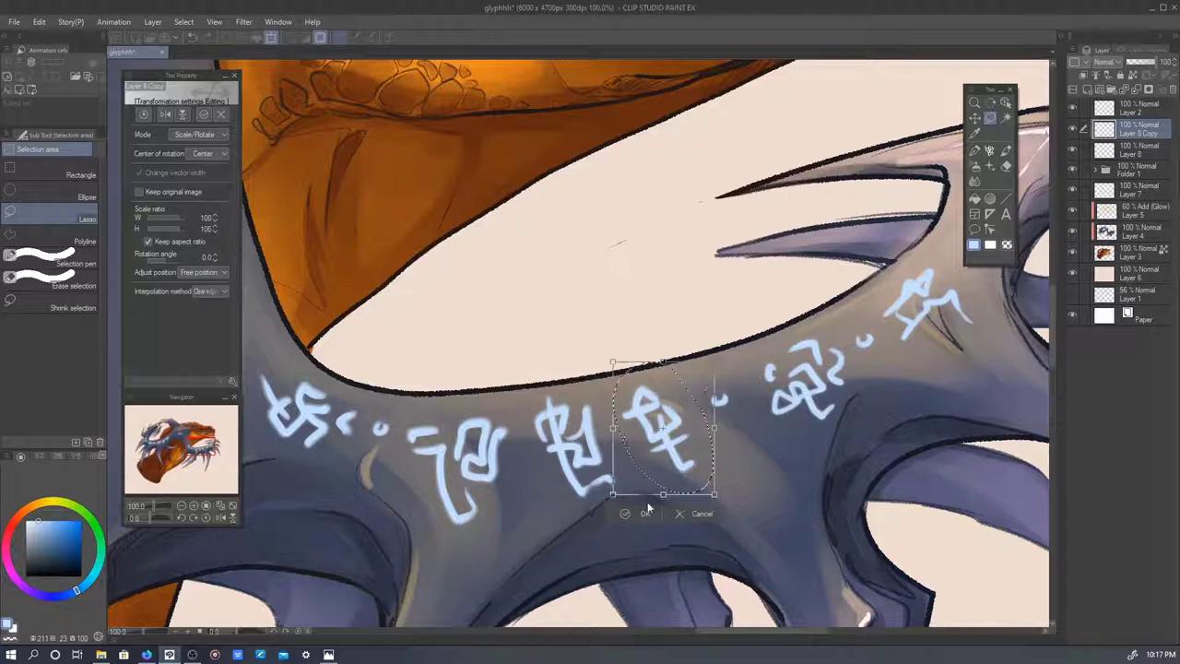
key("Return")
- Enlarge the last copied glyphs and dots near the front wrist slightly, one at a time
left_click_drag(811, 318, 806, 322)
key("ctrl+t")
key("Return")
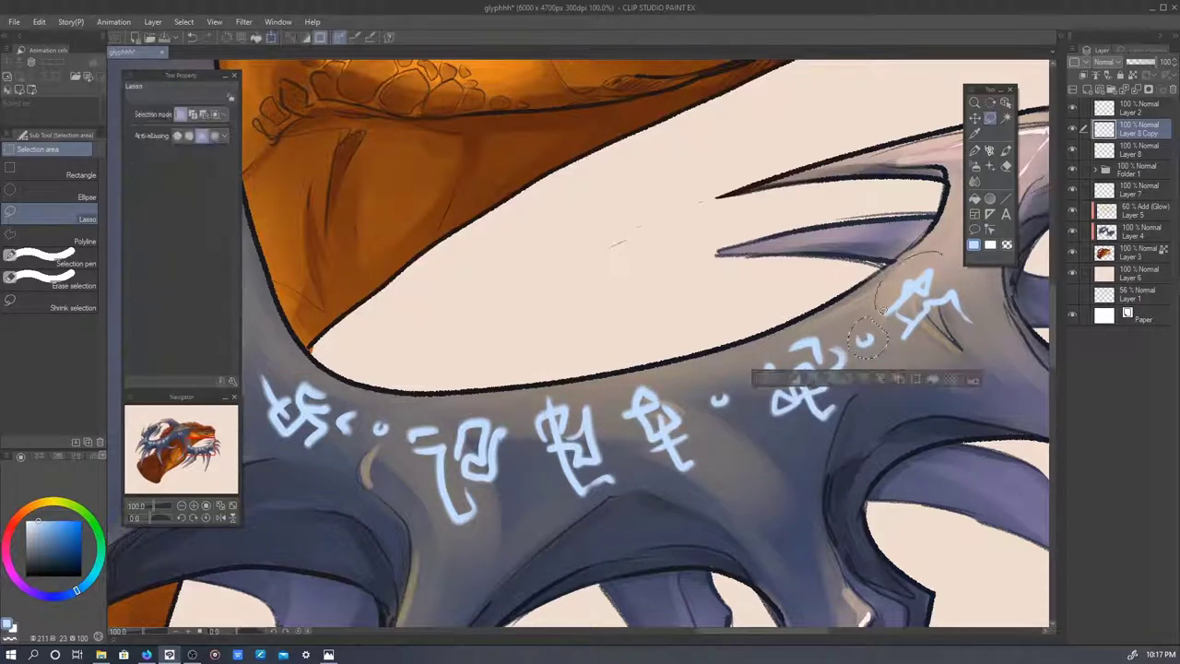
scroll(619, 387, "down", 2)
left_click_drag(567, 318, 619, 387)
- Set the glyph layer copy to Add (Glow) at 73% opacity and tint its glyphs bright blue with the Soft airbrush
scroll(619, 387, "down", 3)
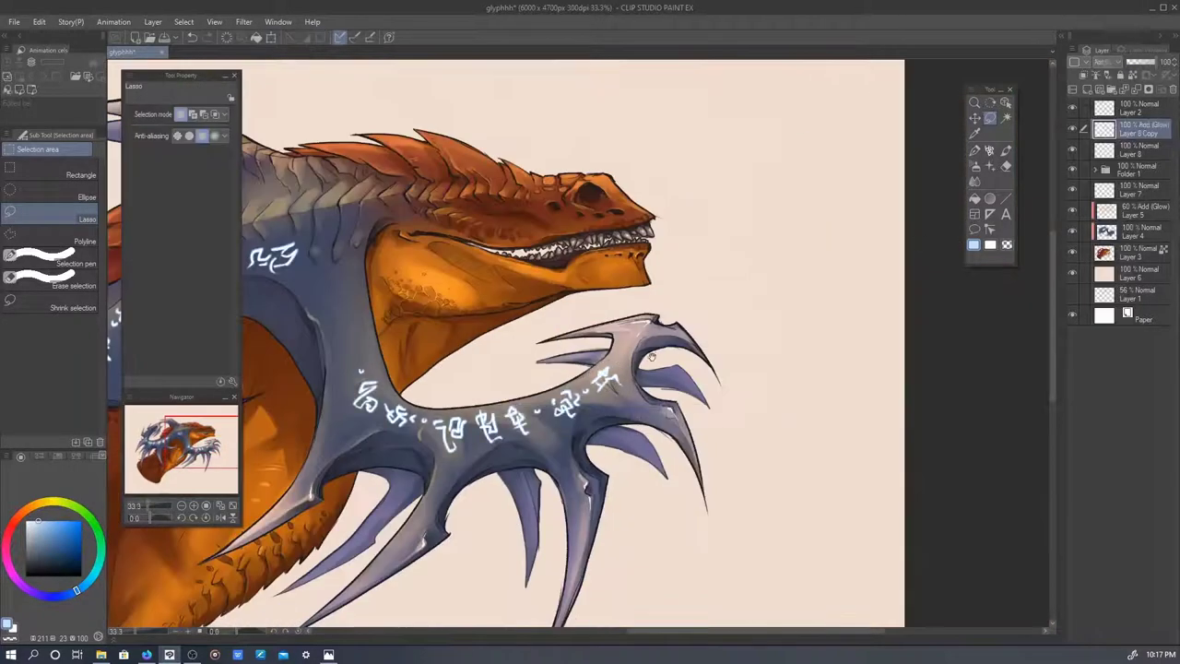
scroll(637, 326, "up", 5)
scroll(637, 326, "down", 4)
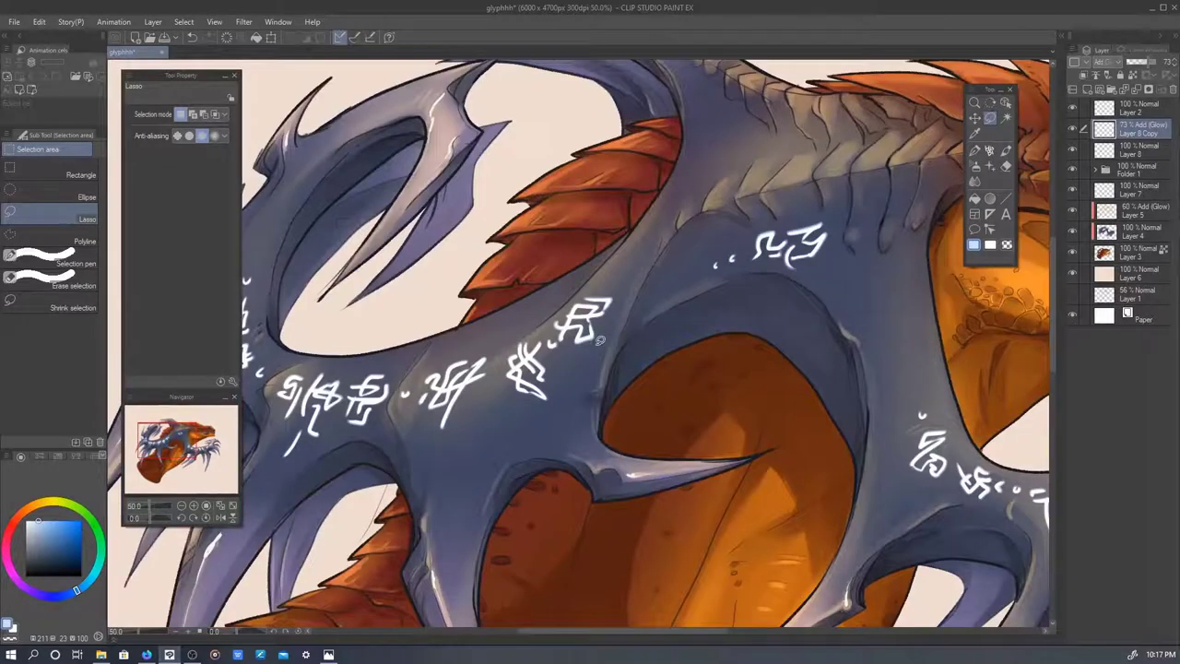
key("b")
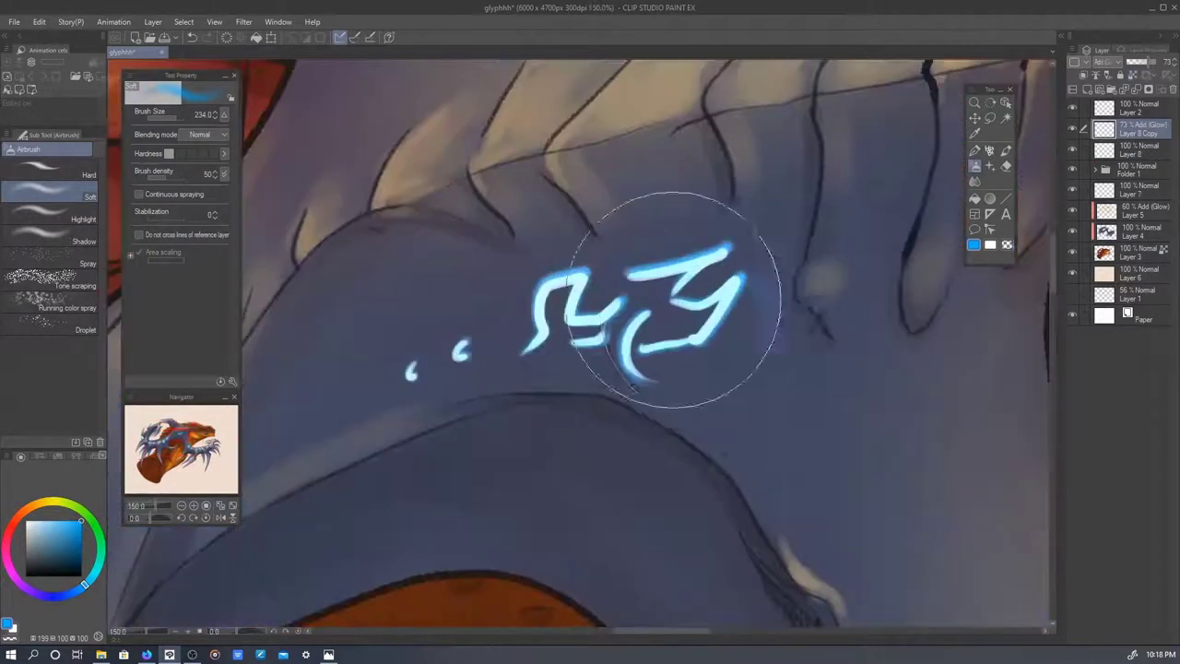
key("period")
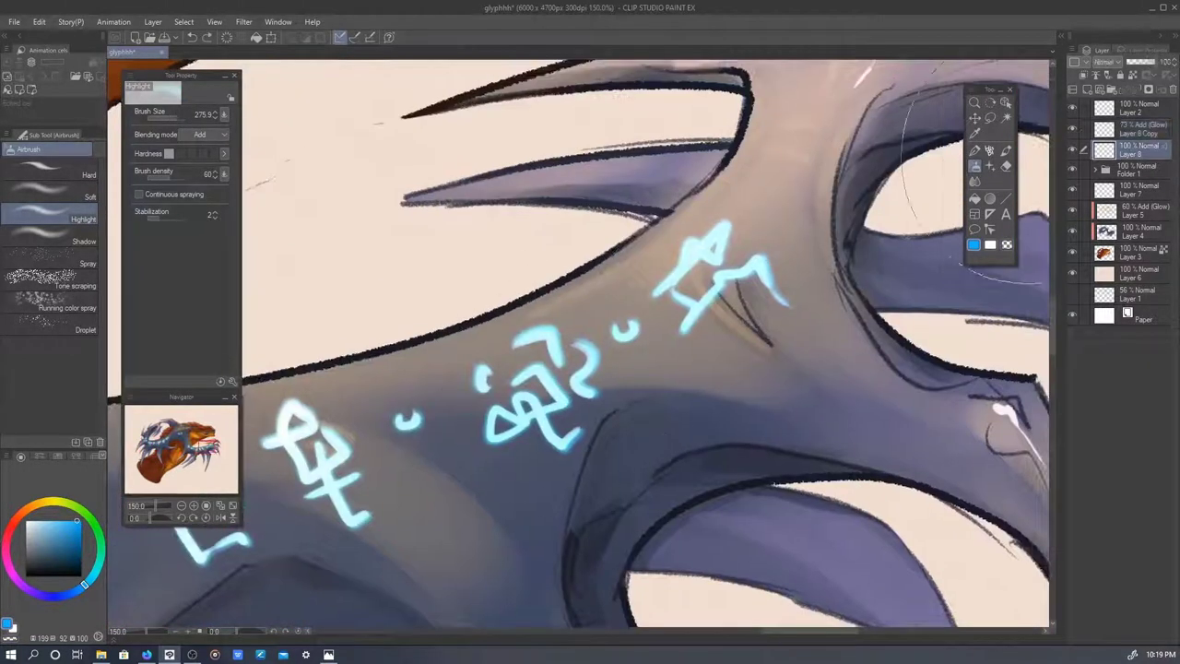
- Add a new layer above the glyph copy and brush pale blue over the front wrist glyphs with the Soft airbrush at size 44.9
key("ctrl+shift+n")
left_click_drag(516, 387, 548, 433)
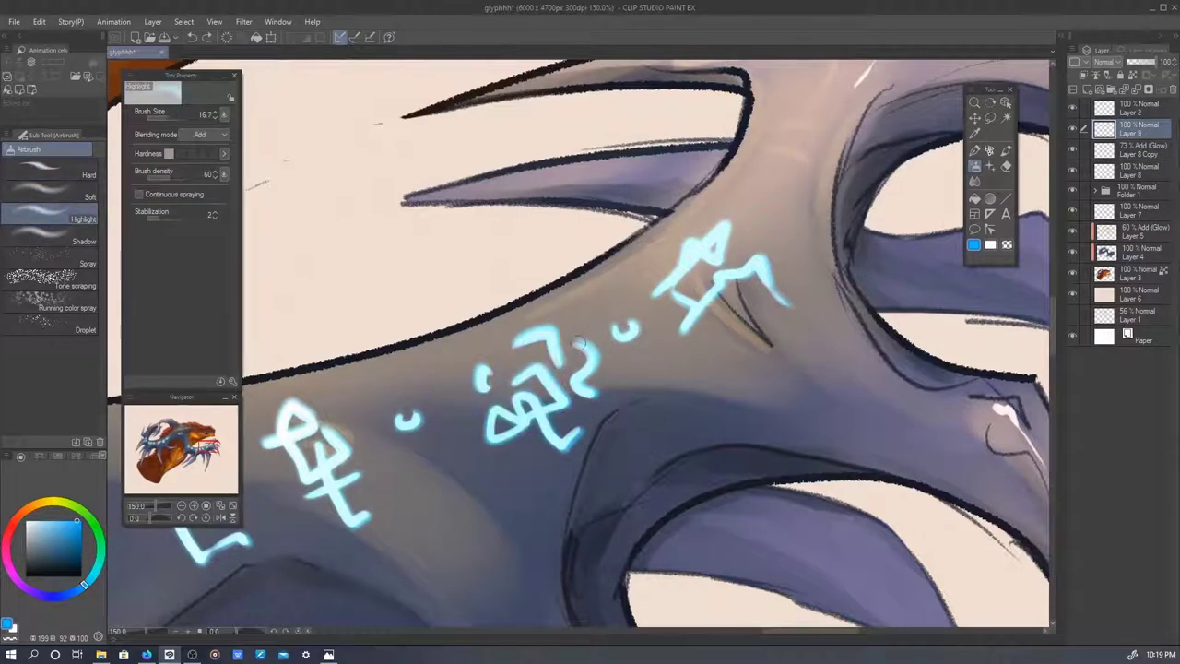
key("ctrl+z")
left_click(50, 192)
mouse_move(691, 249)
left_mouse_down()
mouse_move(680, 312)
mouse_move(503, 452)
left_mouse_up()
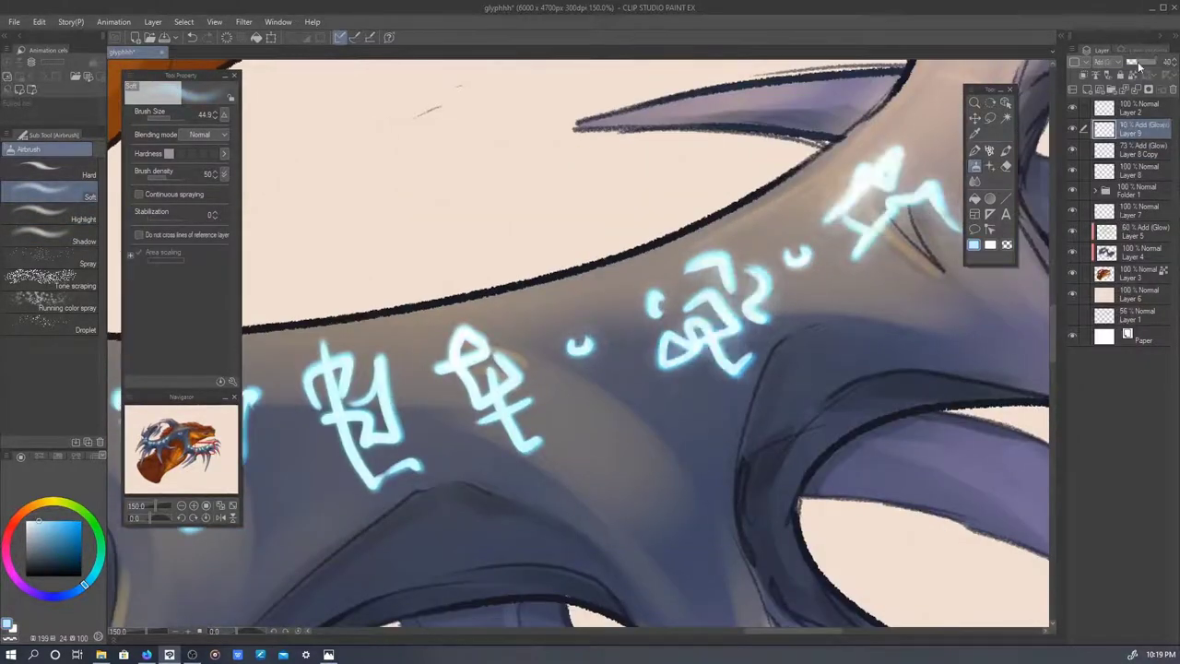
- Try the Add (Glow) and Color blending modes on the new glow layer, and settle on Color dodge at 100% opacity
left_click(1106, 61)
left_click(1101, 88)
left_click(1106, 62)
left_click(1110, 129)
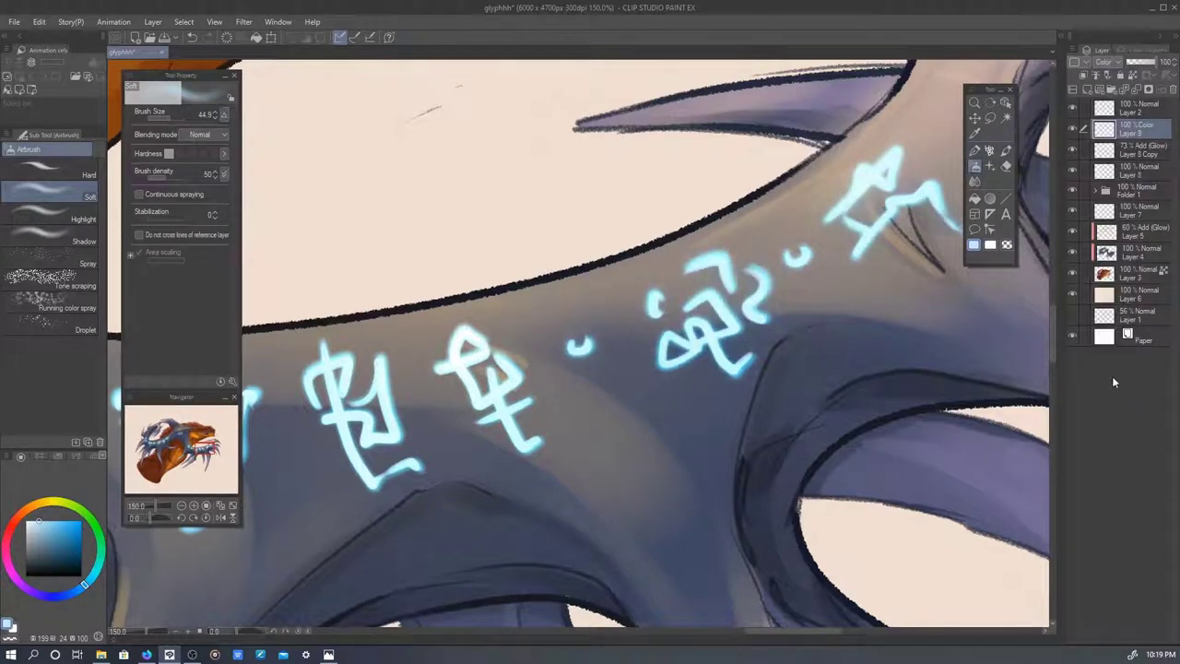
left_click(1106, 62)
left_click(1110, 129)
- Airbrush a pale blue glow over the glyphs of the front limb, shoulder and rear limb on the Color dodge layer
scroll(959, 88, "down", 3)
scroll(575, 359, "up", 1)
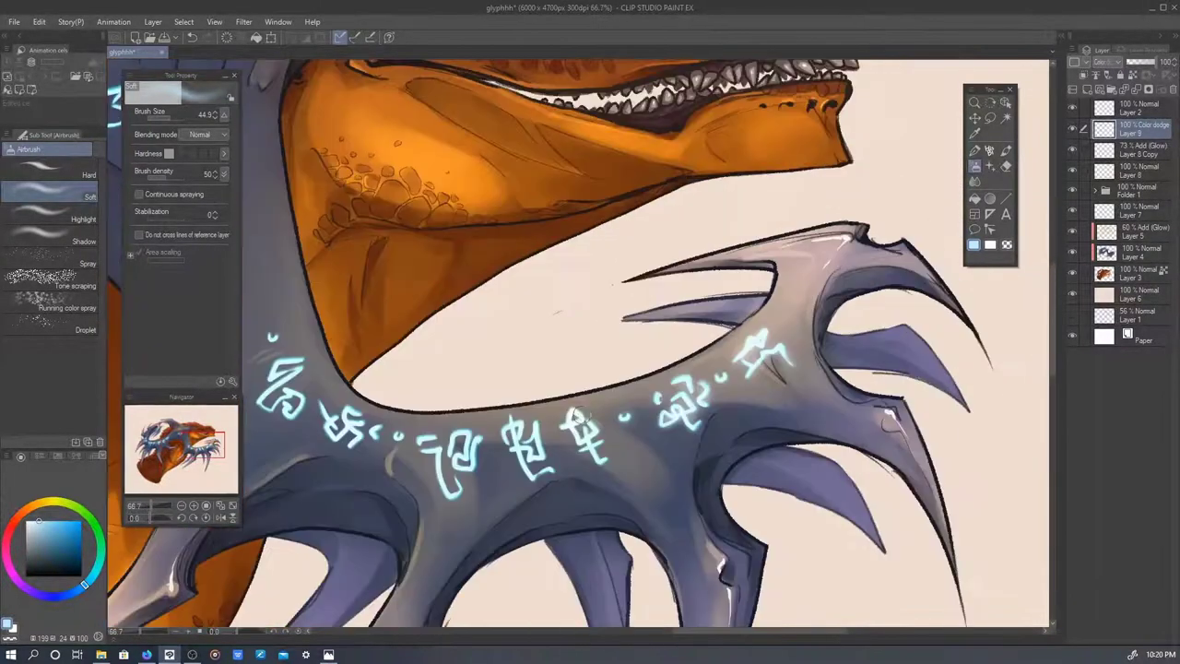
left_click_drag(505, 433, 553, 465)
left_click_drag(450, 425, 648, 402)
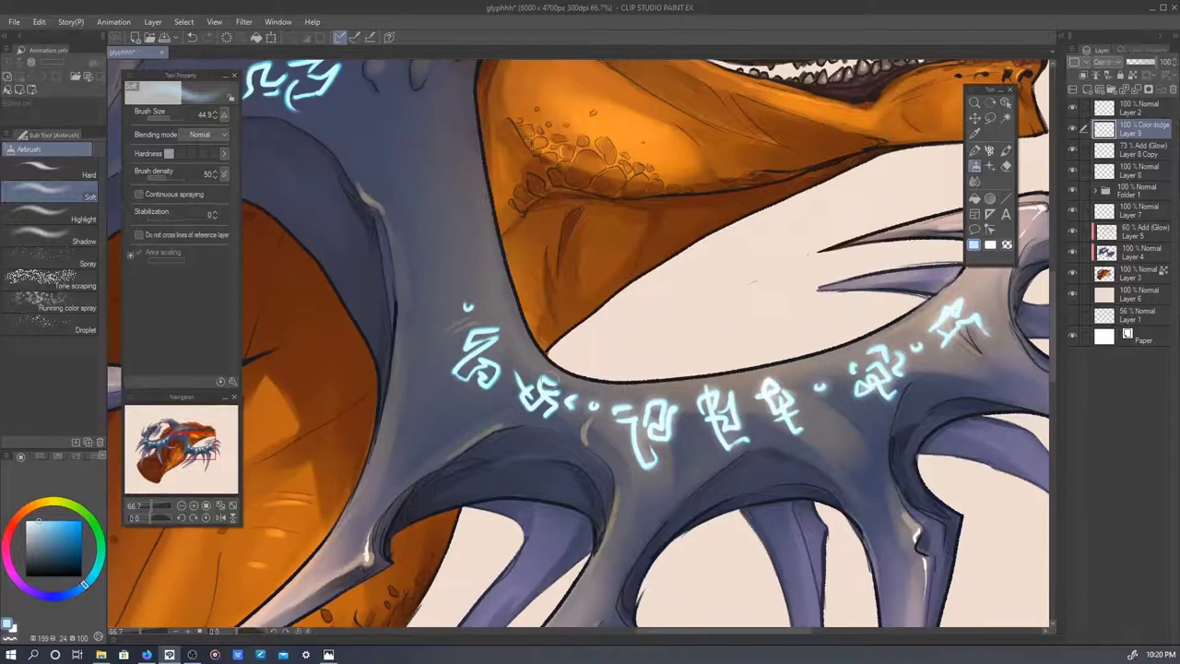
left_click_drag(460, 345, 746, 613)
left_click_drag(334, 423, 587, 375)
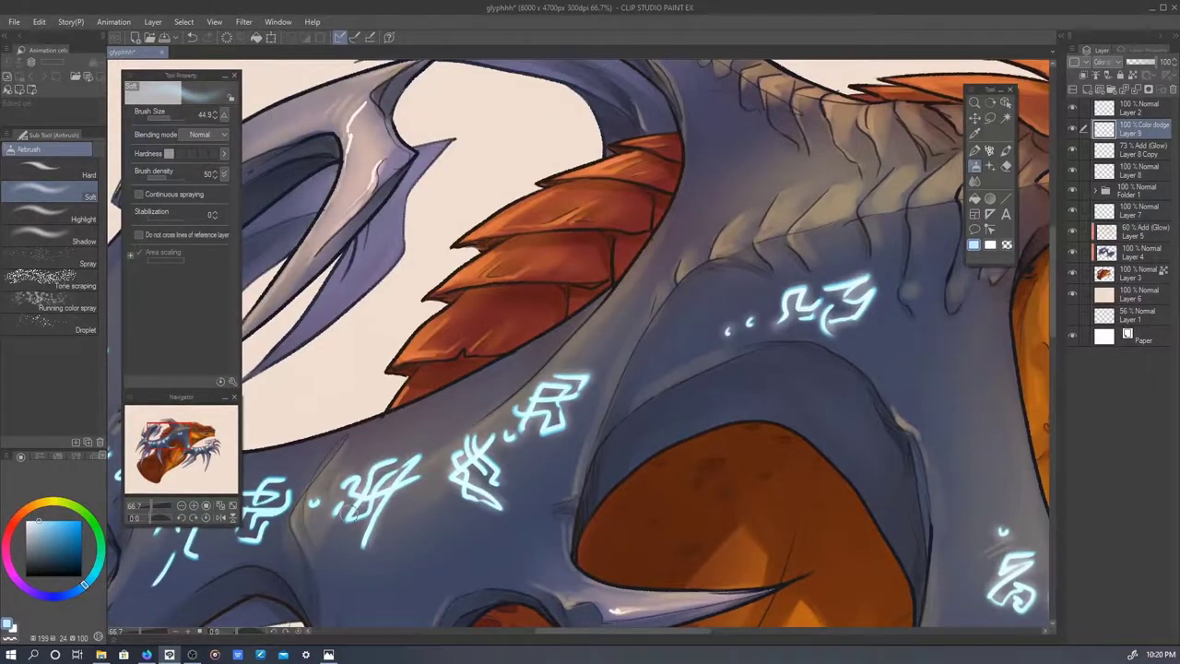
left_click_drag(264, 525, 526, 451)
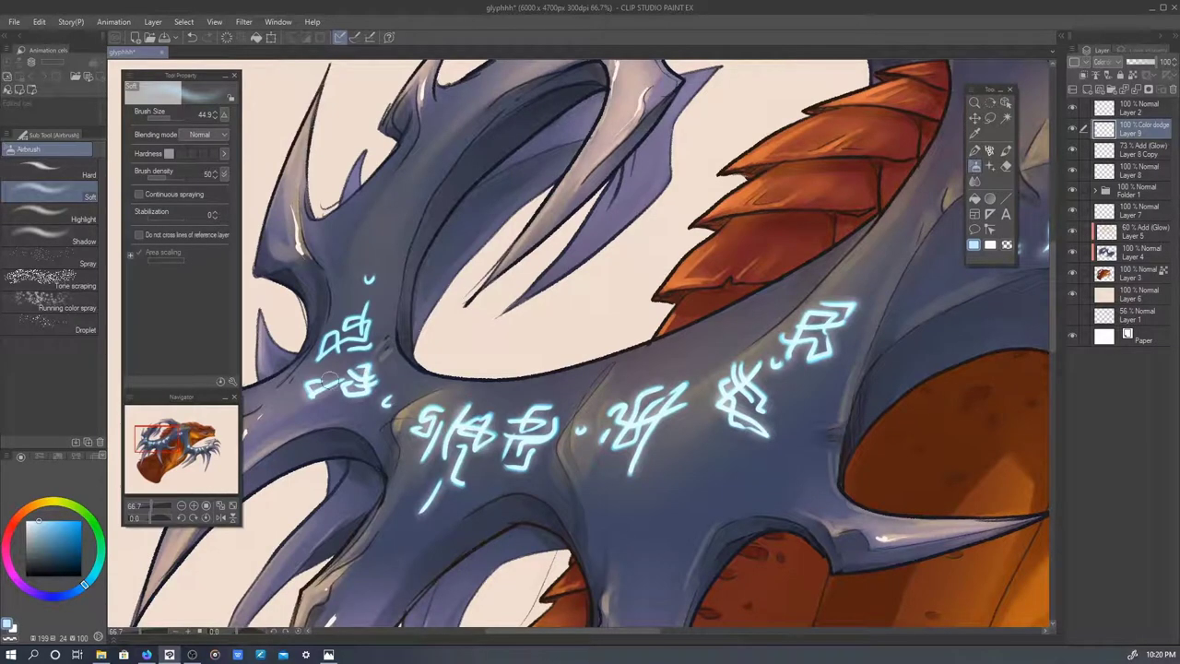
- Set the original glyph layer, Layer 8, to Overlay at 67% opacity
key("ctrl+0")
key("ctrl+plus")
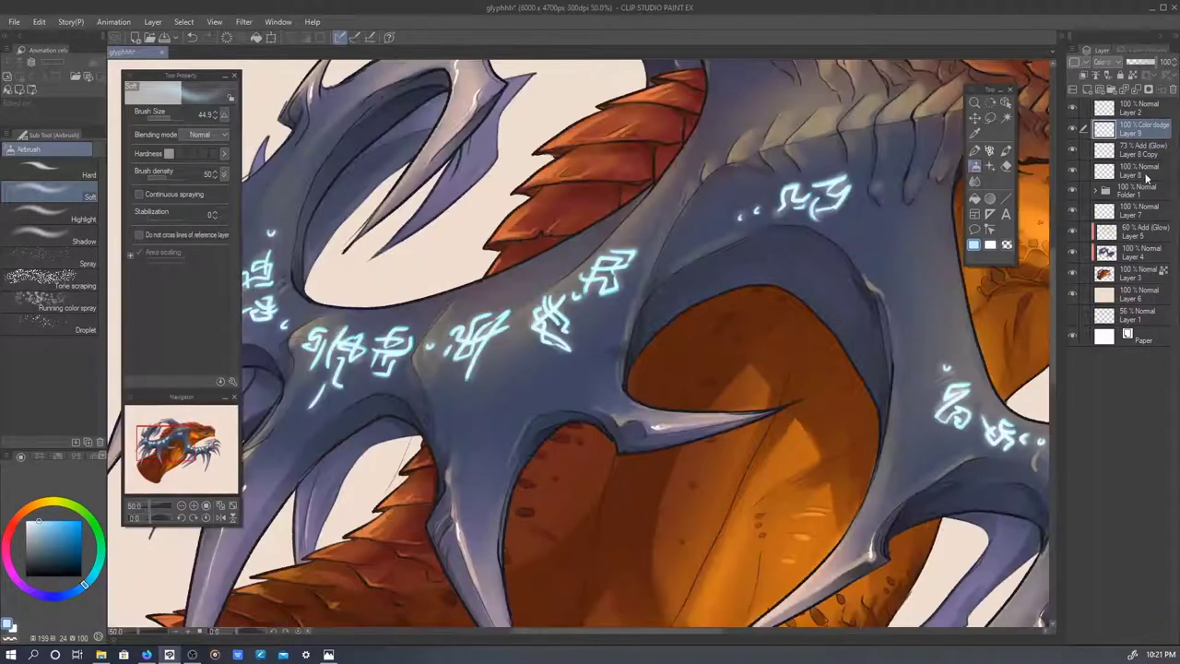
left_click(1134, 169)
key("ctrl+minus")
key("ctrl+plus")
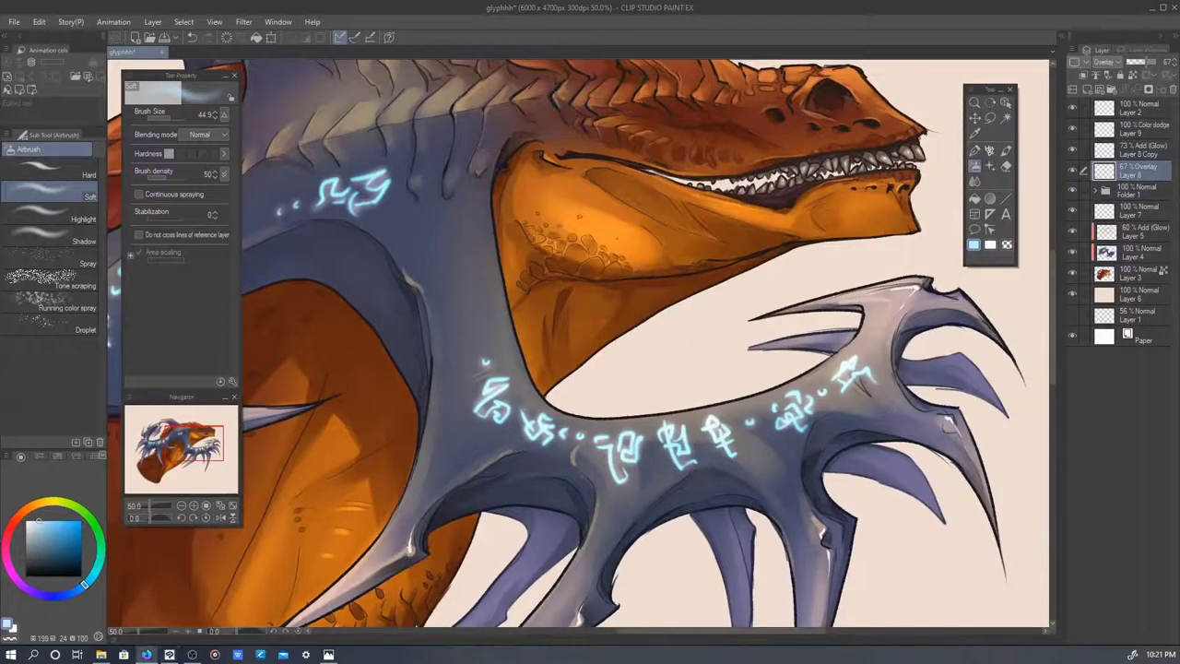
key("ctrl+minus")
- On the Color dodge layer, airbrush a wider pale blue glow around the glyphs at brush size 120.9, and save the illustration
left_click(1101, 130)
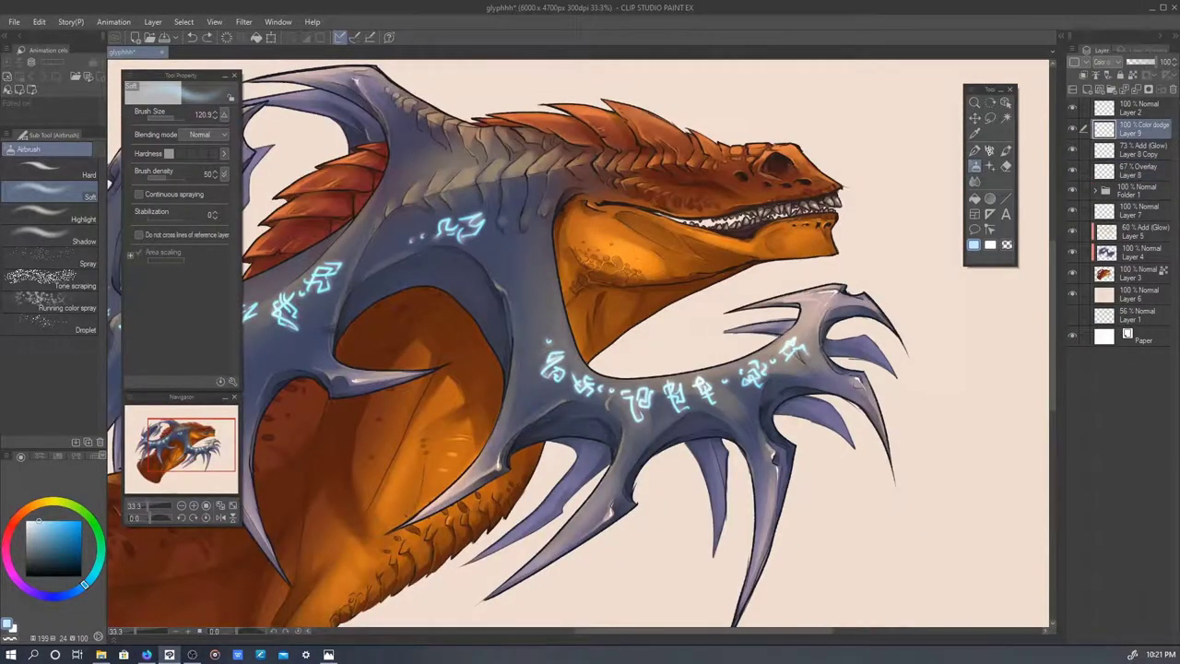
scroll(577, 349, "left", 5)
scroll(840, 281, "down", 4)
scroll(764, 473, "up", 4)
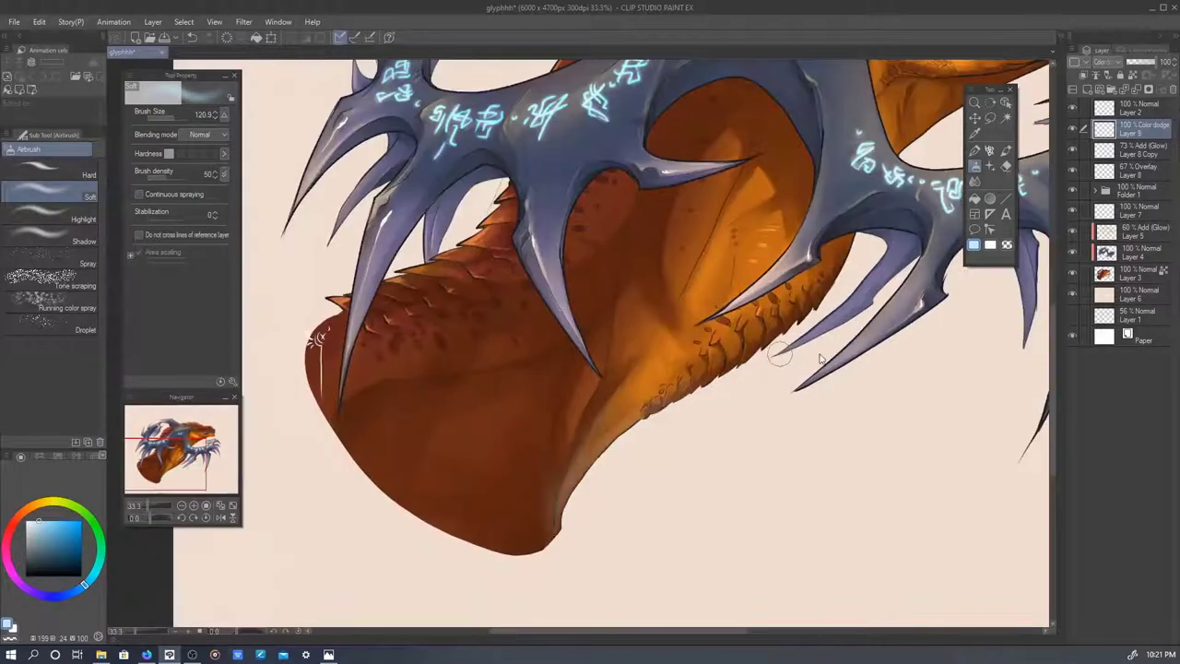
scroll(782, 353, "down", 4)
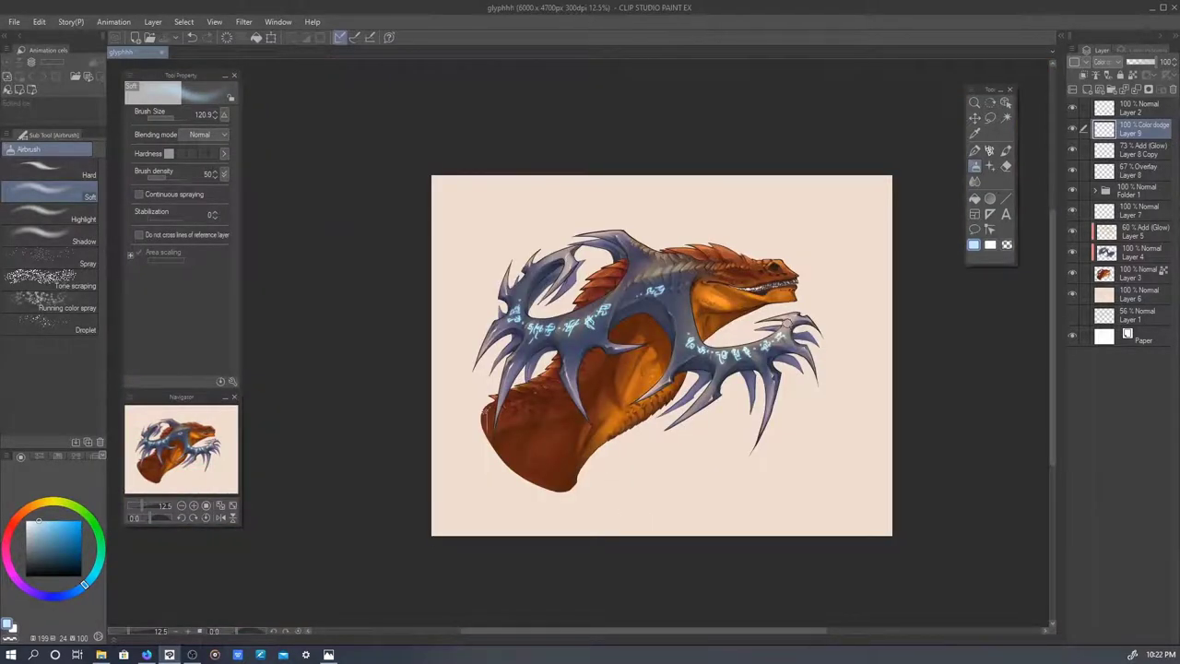
scroll(662, 355, "up", 2)
scroll(662, 355, "up", 1)
scroll(662, 355, "down", 1)
left_click(1138, 107)
key("ctrl+shift+n")
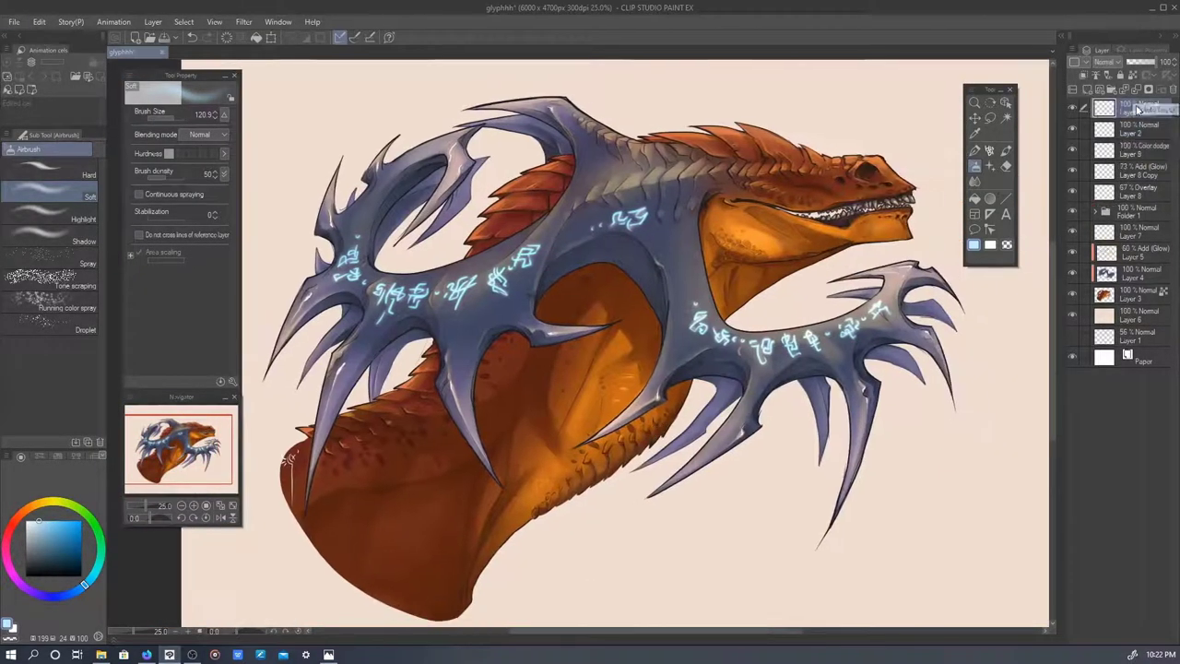
key("p")
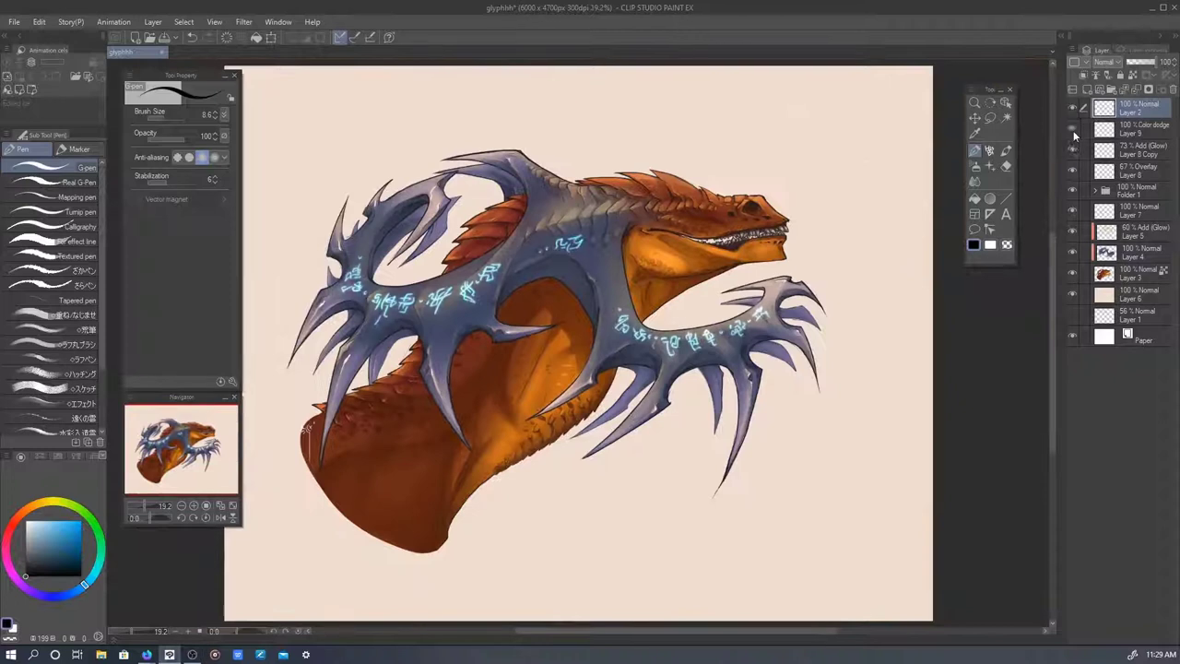
- Find the layer holding the blue limbs by toggling visibility, and lower the opacity of Layer 4 to 88%
left_click(1075, 171)
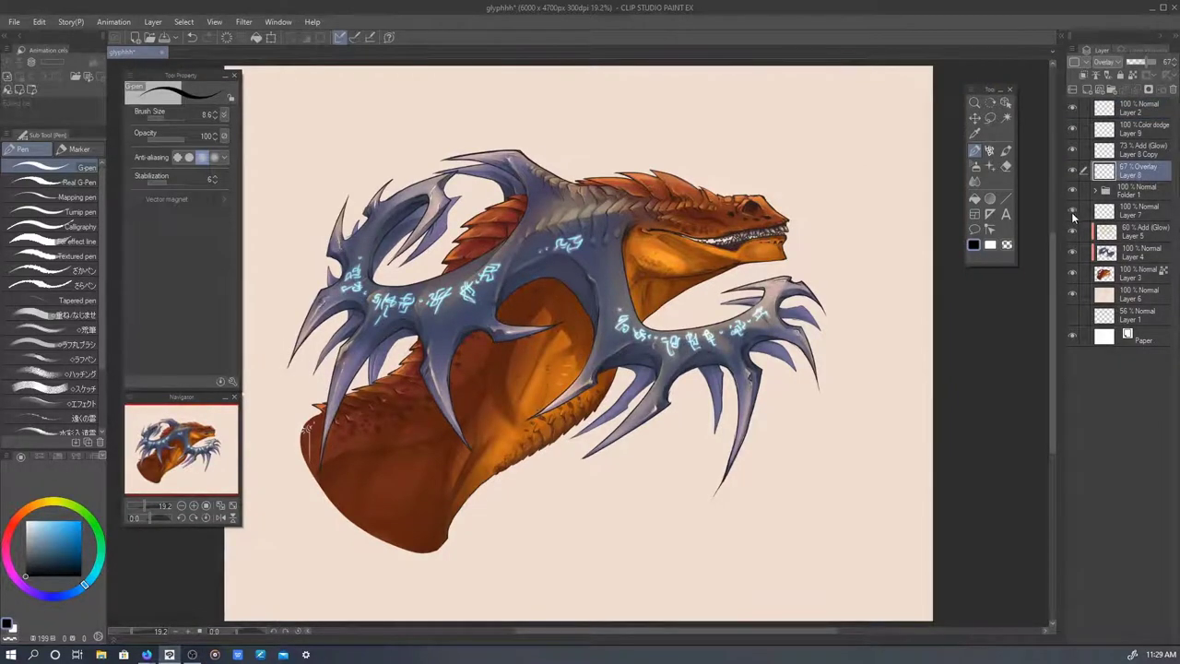
left_click(1072, 251)
left_click(1072, 252)
left_click(1138, 252)
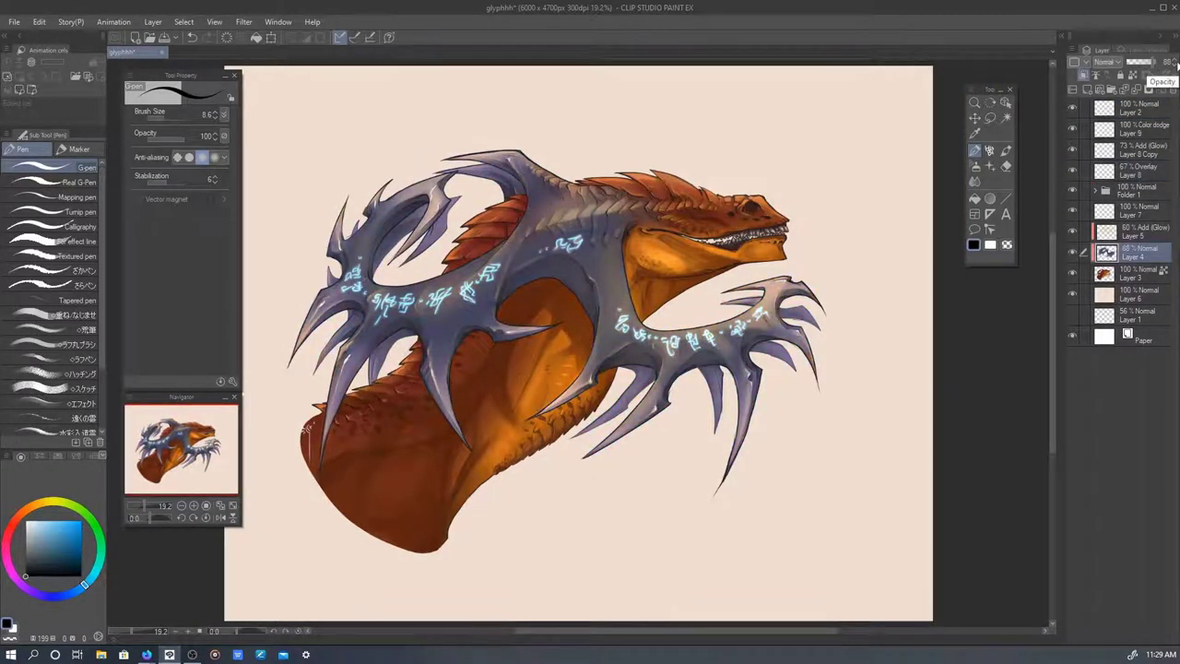
- Duplicate the dragon's layers from Folder 1 down through Layer 3, with the copies stacked above the originals
left_click(1133, 191)
left_click(1134, 274, "shift")
right_click(1129, 274)
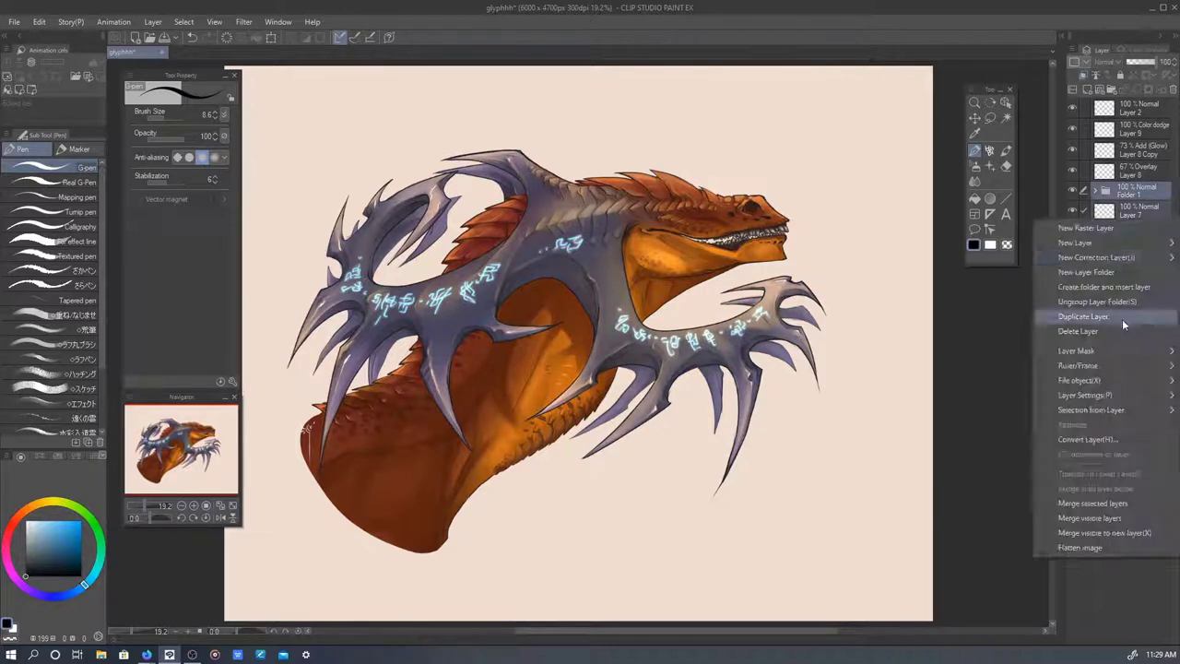
left_click(1122, 308)
left_click_drag(1123, 323, 1124, 193)
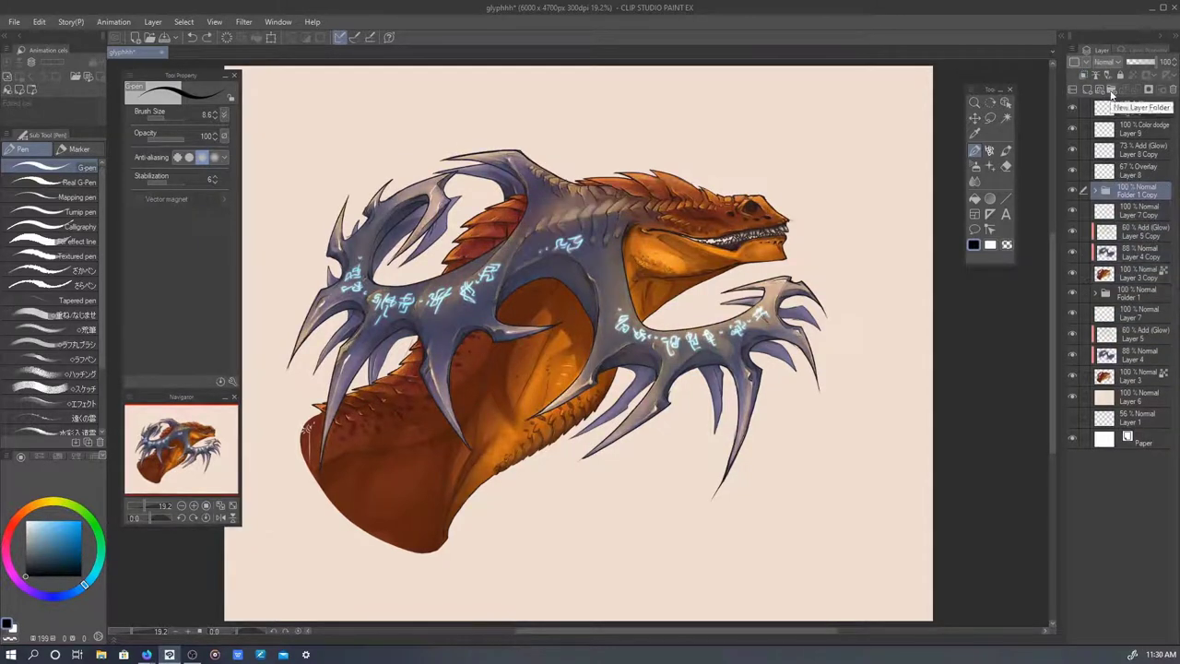
- Group the duplicated dragon layers in a new folder and merge the copies of Layers 3, 4 and 5 into one
left_click_drag(1136, 245, 1130, 199)
right_click(1129, 231)
left_click(1115, 452)
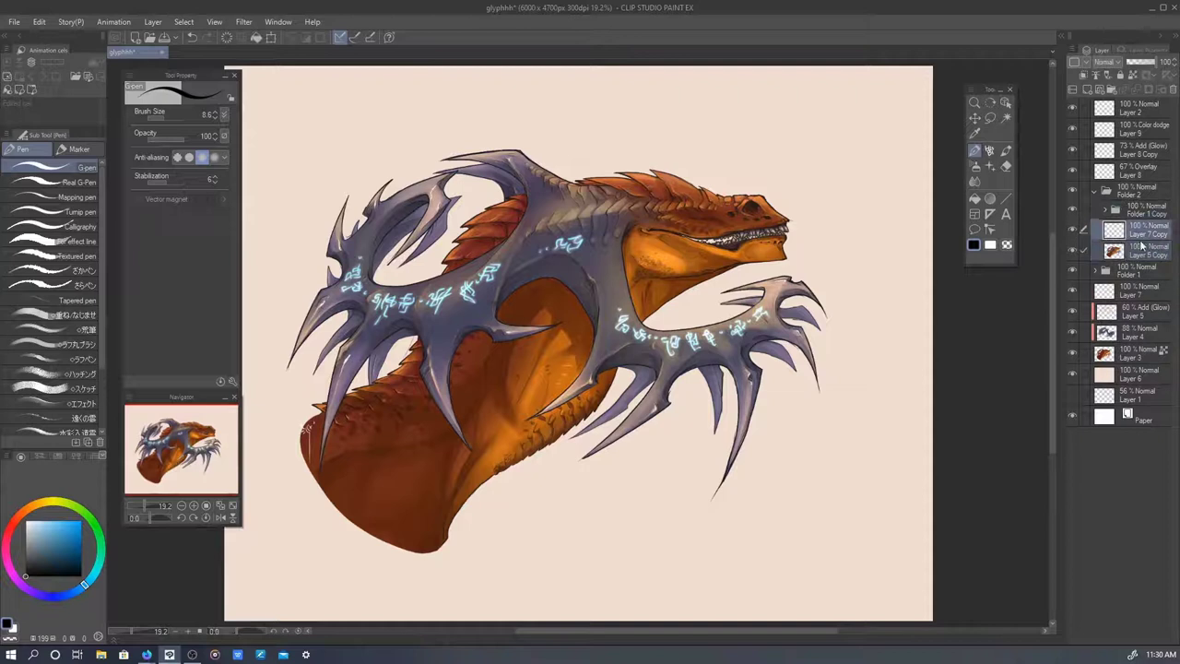
- Merge the Layer 7 copy and the line art from Folder 1 Copy into Layer 5 Copy, removing the emptied subfolder
right_click(1100, 214)
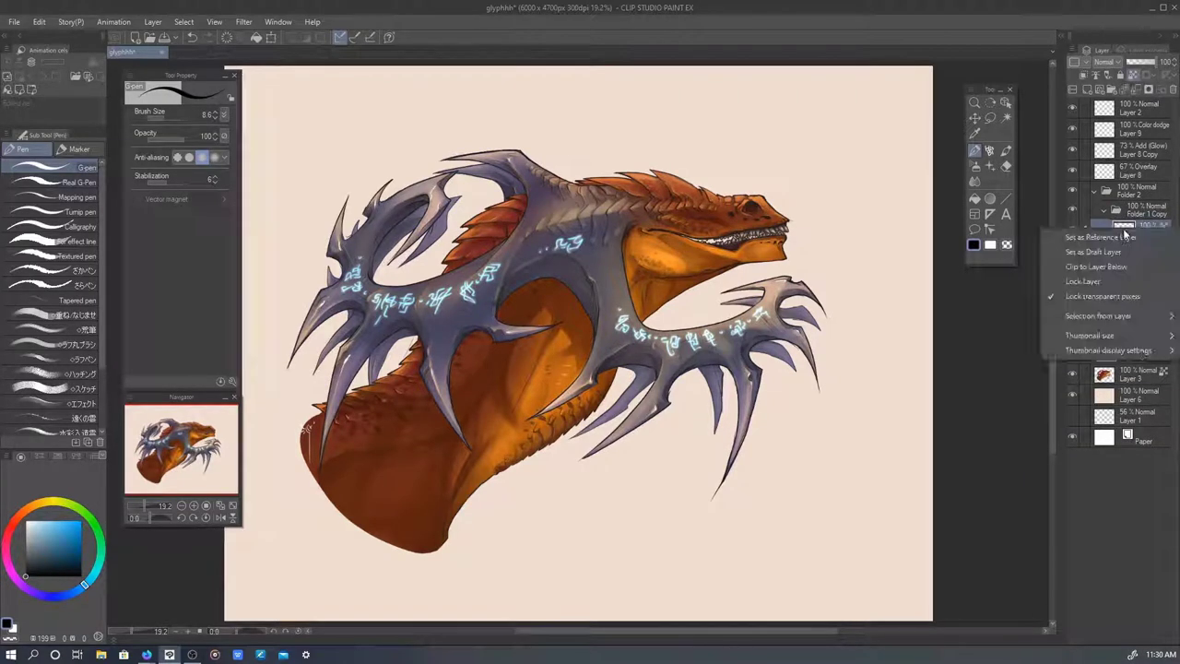
left_click(1112, 231)
left_click(1130, 89)
key("Return")
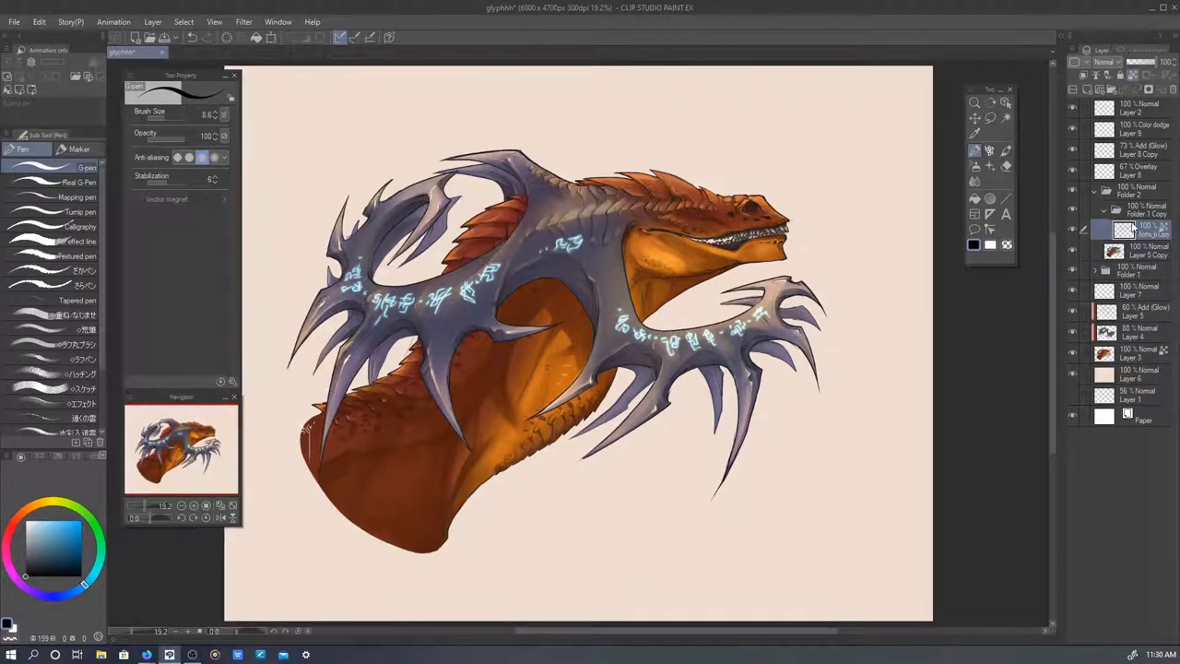
right_click(1134, 228)
left_click(1132, 212)
key("Return")
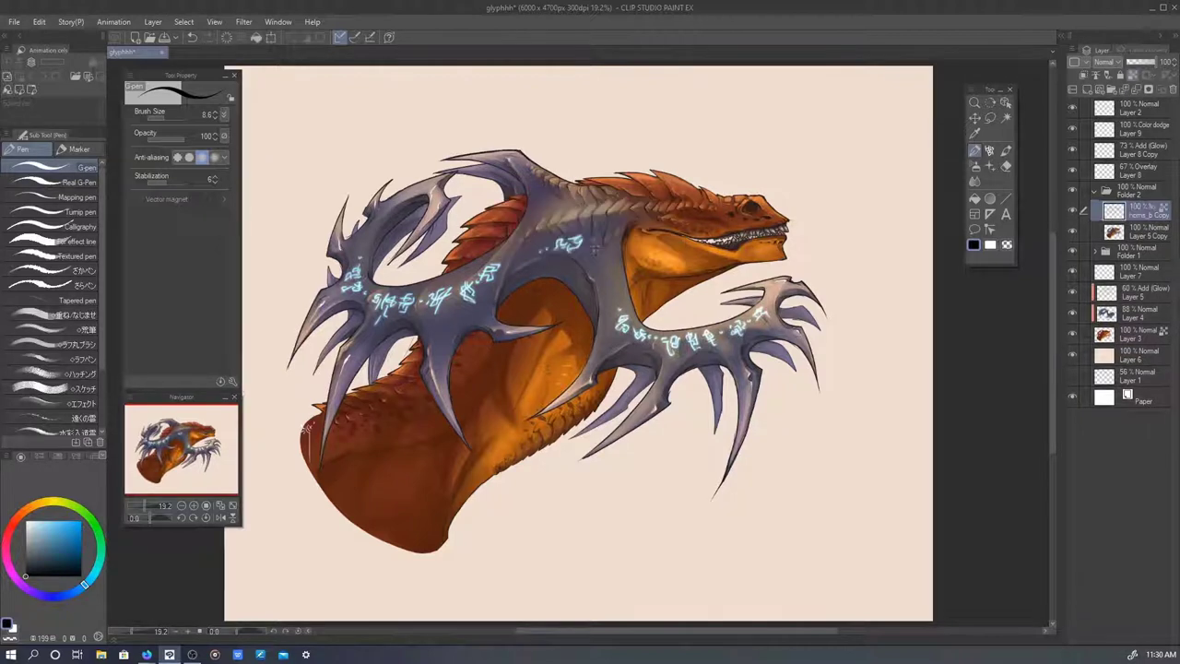
right_click(1138, 214)
left_click(1106, 250)
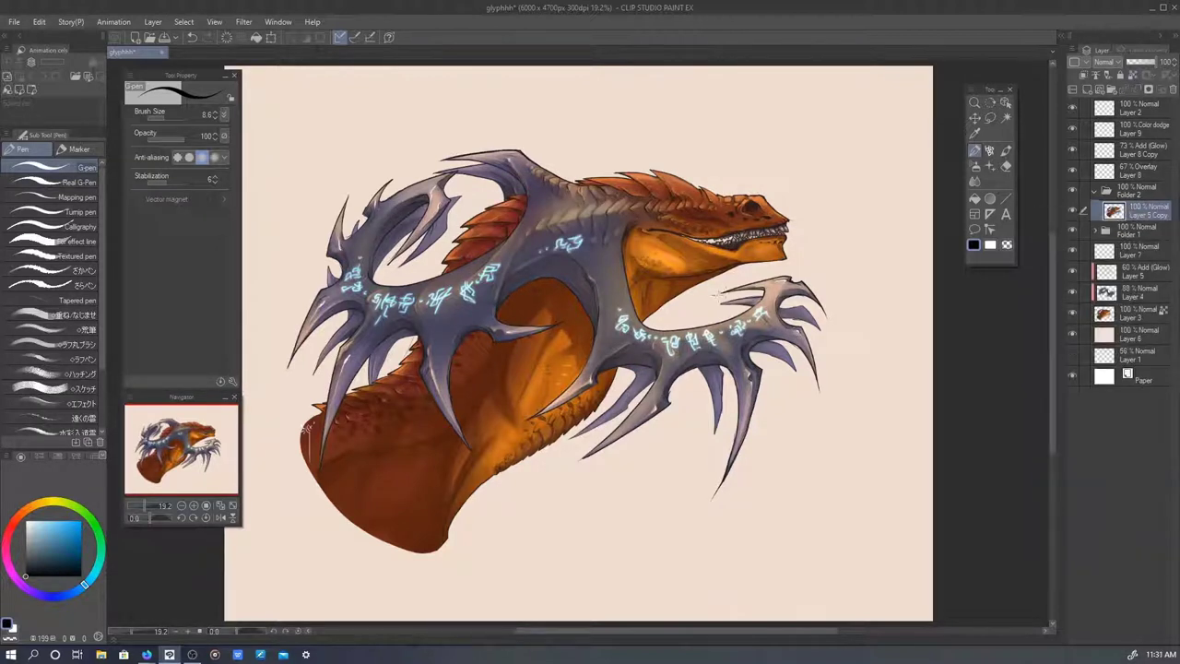
- Lasso and delete the background claw beneath the front limb on Layer 5 Copy, and hide the original dragon layers in a separate folder
scroll(580, 441, "up", 3)
key("m")
left_click_drag(646, 249, 645, 255)
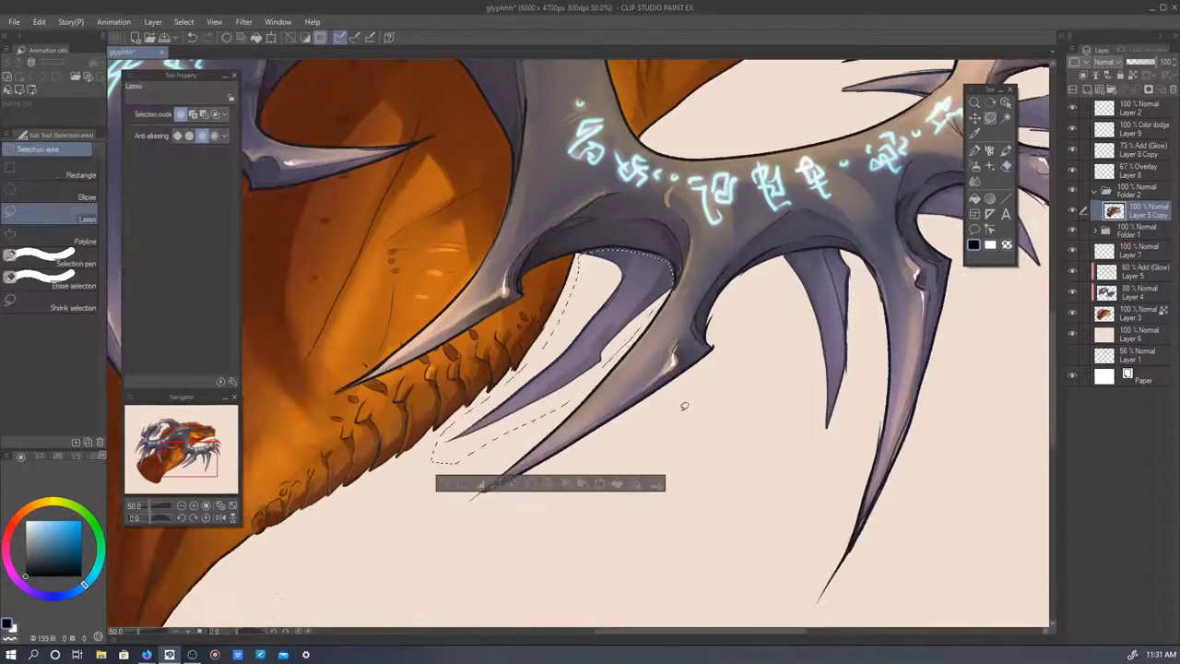
key("Delete")
key("ctrl+d")
scroll(569, 393, "right", 5)
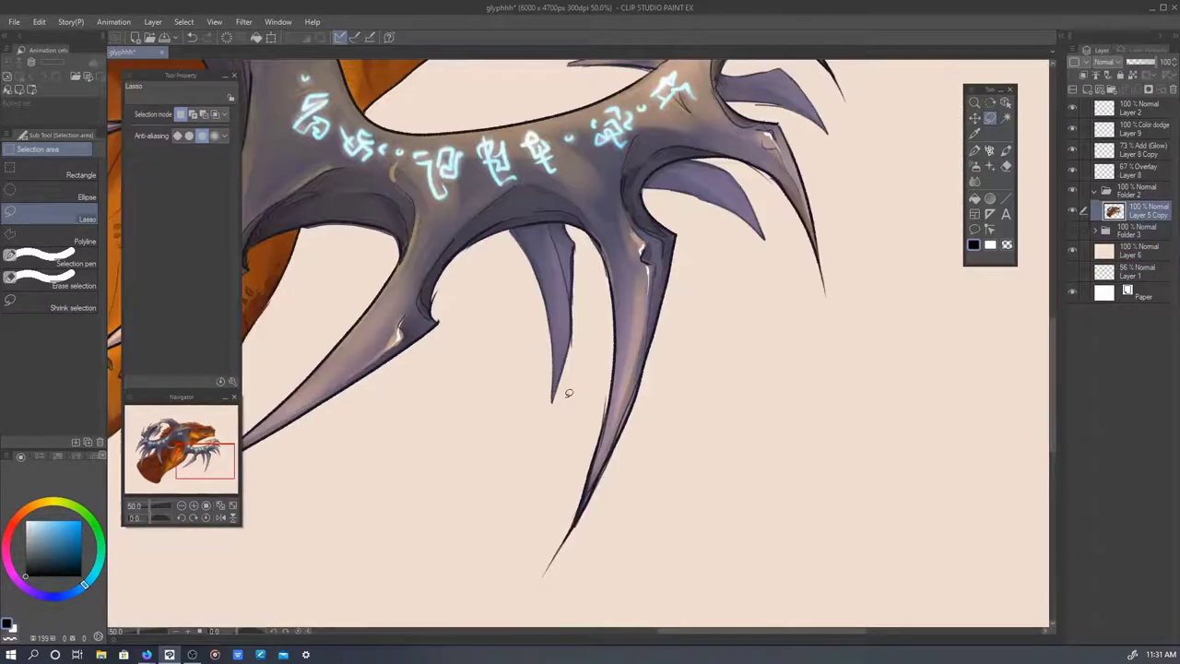
- Lasso and delete the remaining background claws along the front limb, rear limb and upper horns on Layer 5 Copy
mouse_move(522, 365)
left_mouse_down()
mouse_move(744, 169)
mouse_move(651, 175)
mouse_move(695, 311)
mouse_move(619, 230)
left_mouse_up()
scroll(525, 362, "left", 10)
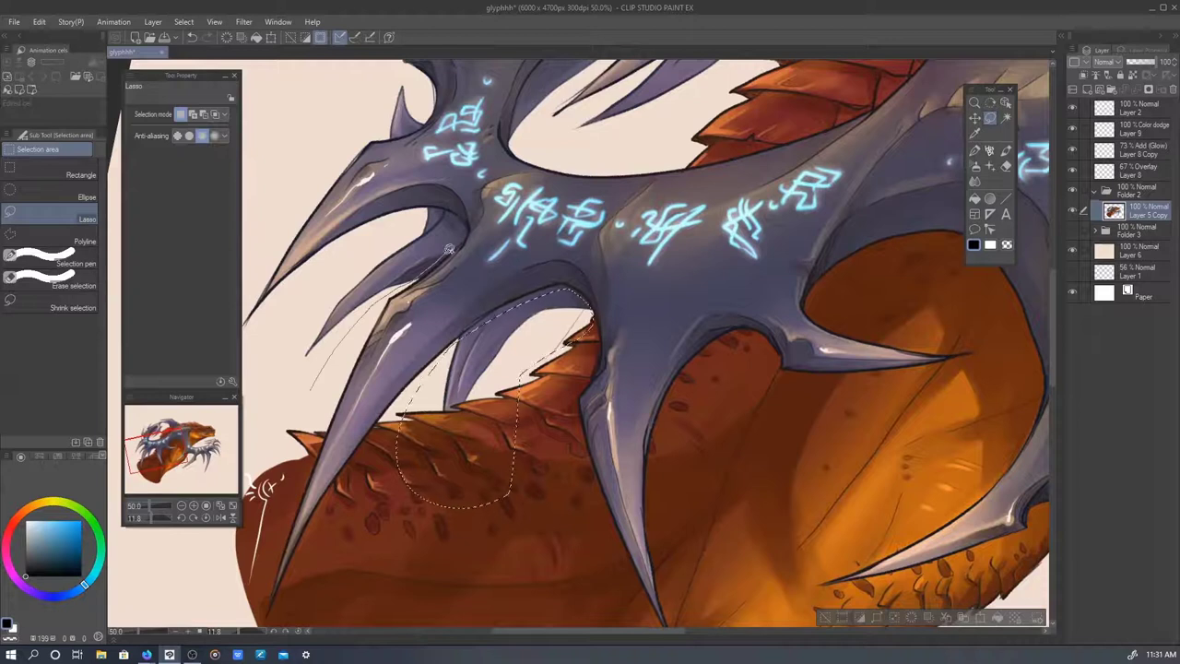
left_click_drag(449, 249, 585, 140)
left_click_drag(793, 308, 801, 318)
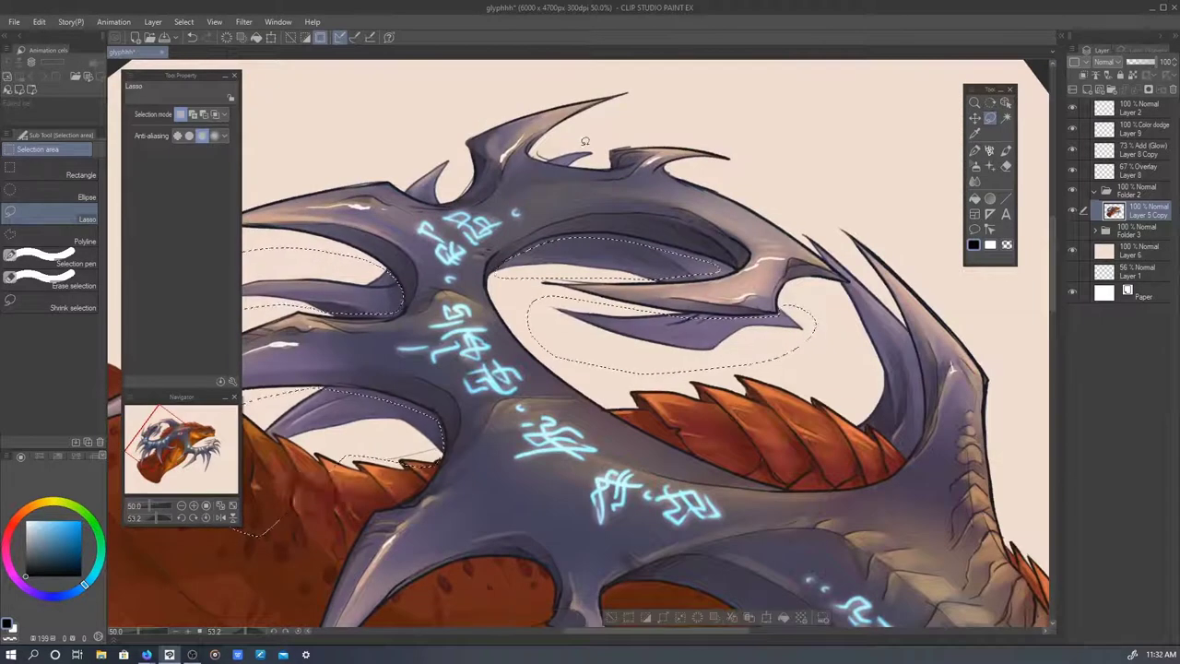
left_click_drag(584, 140, 552, 161)
left_click_drag(857, 395, 922, 424)
left_click_drag(842, 261, 806, 235)
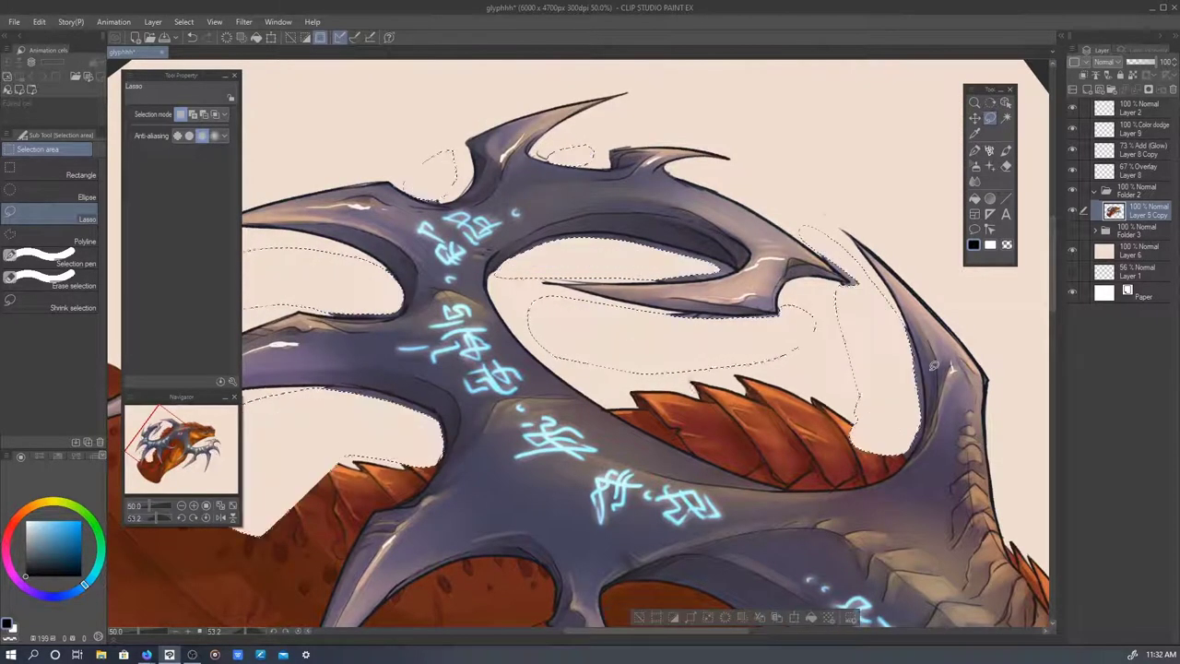
- Clean leftover background claw fragments and stray lines from the gaps between the upper and rear limb claws
key("e")
scroll(527, 223, "up", 5)
left_click_drag(221, 422, 383, 354)
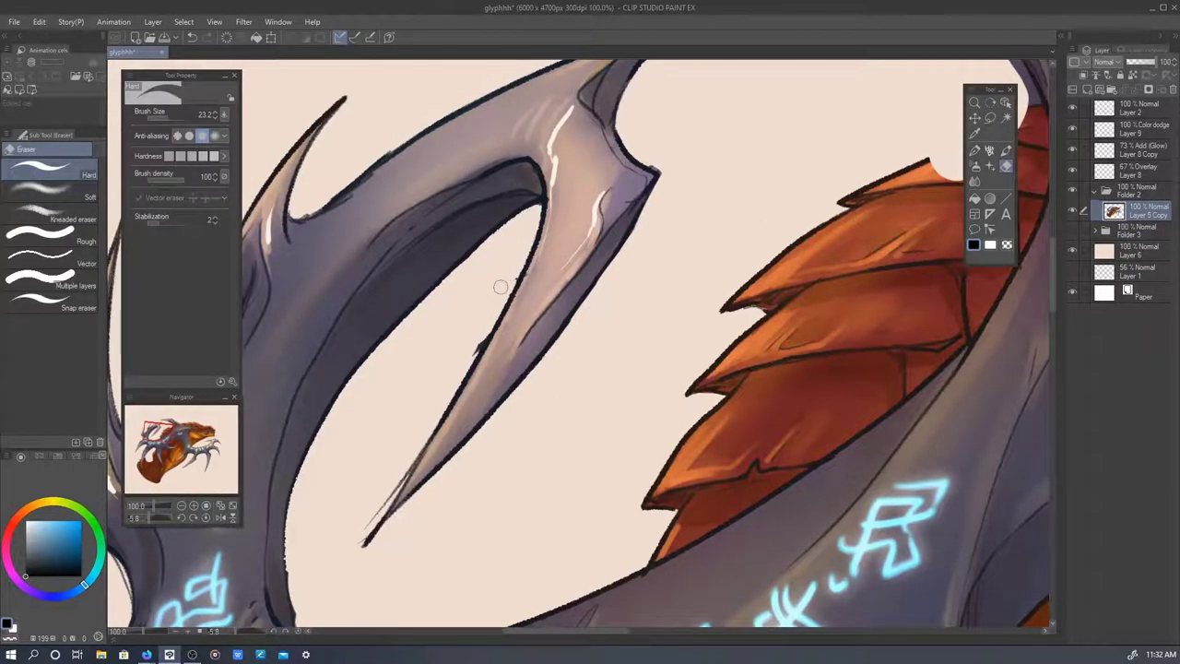
left_click_drag(297, 587, 428, 284)
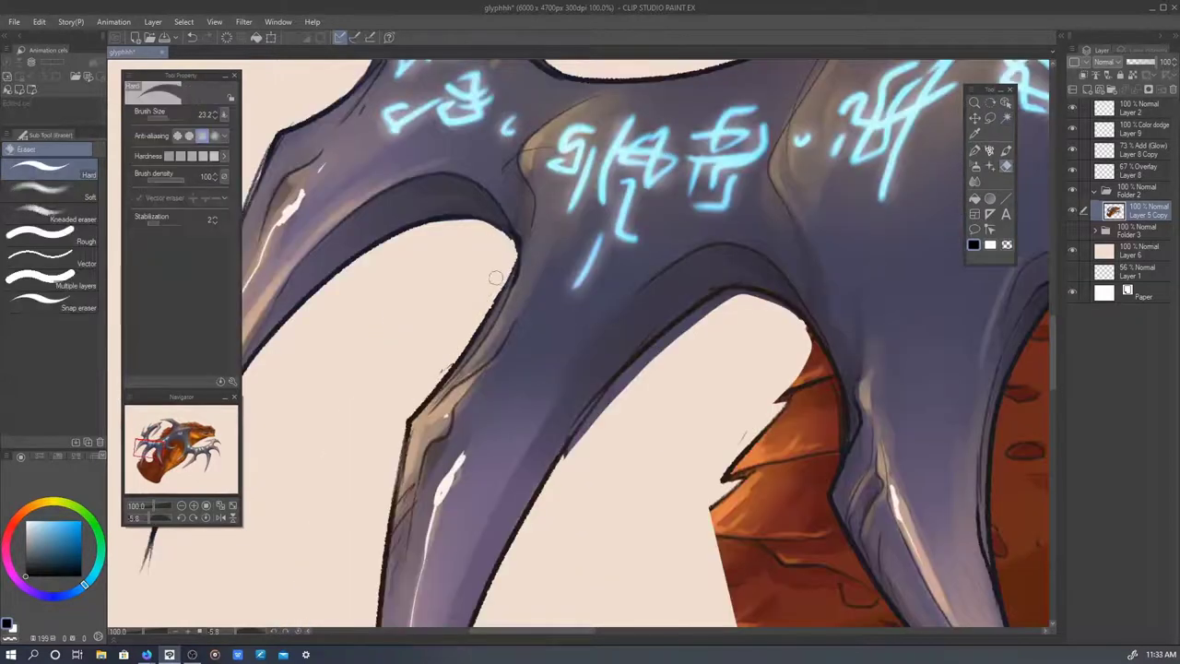
key("w")
left_click_drag(596, 438, 467, 364)
key("ctrl+d")
key("e")
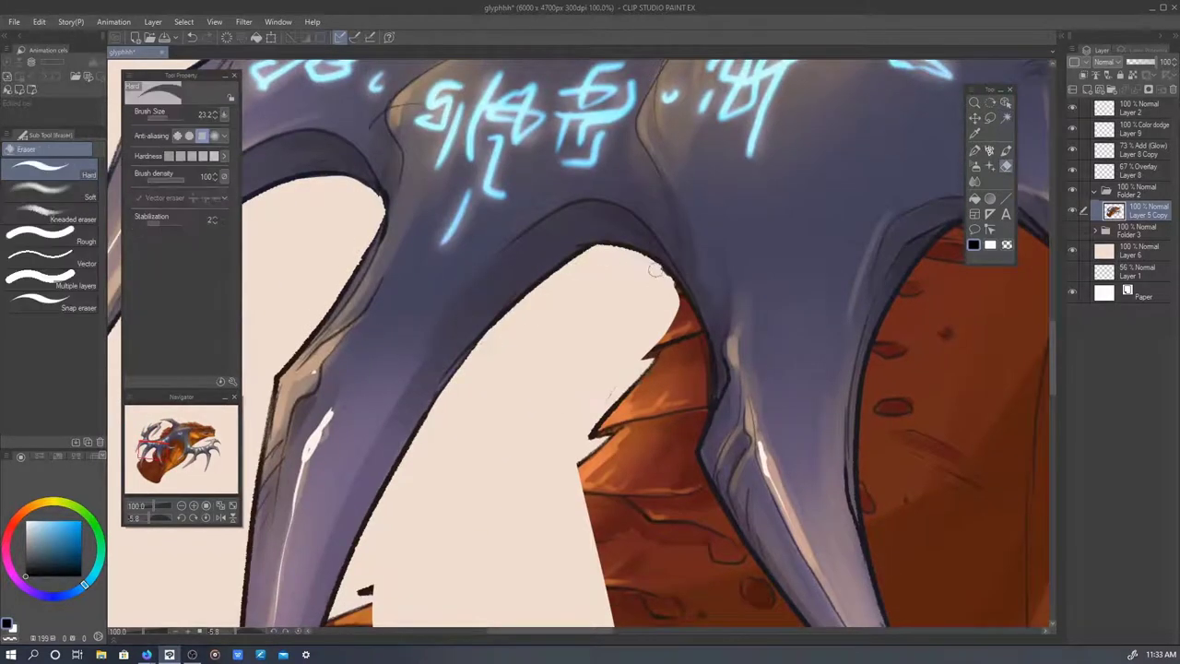
- Erase the red body spikes showing between the rear limb's claws, following the edge of the claw outlines
mouse_move(650, 359)
left_mouse_down()
mouse_move(553, 447)
mouse_move(671, 276)
left_mouse_up()
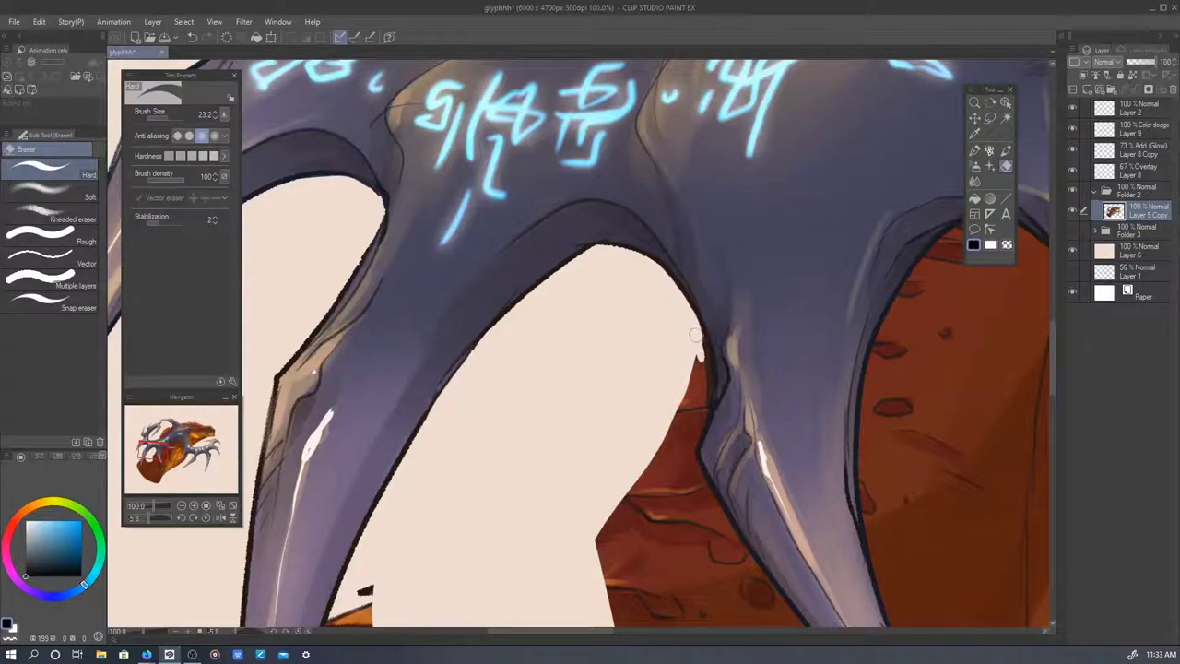
mouse_move(706, 387)
left_mouse_down()
mouse_move(646, 516)
mouse_move(599, 571)
left_mouse_up()
left_click_drag(599, 571, 282, 304)
key("m")
mouse_move(497, 318)
left_mouse_down()
mouse_move(442, 419)
mouse_move(536, 316)
left_mouse_up()
key("e")
left_click_drag(369, 406, 277, 553)
scroll(893, 467, "down", 5)
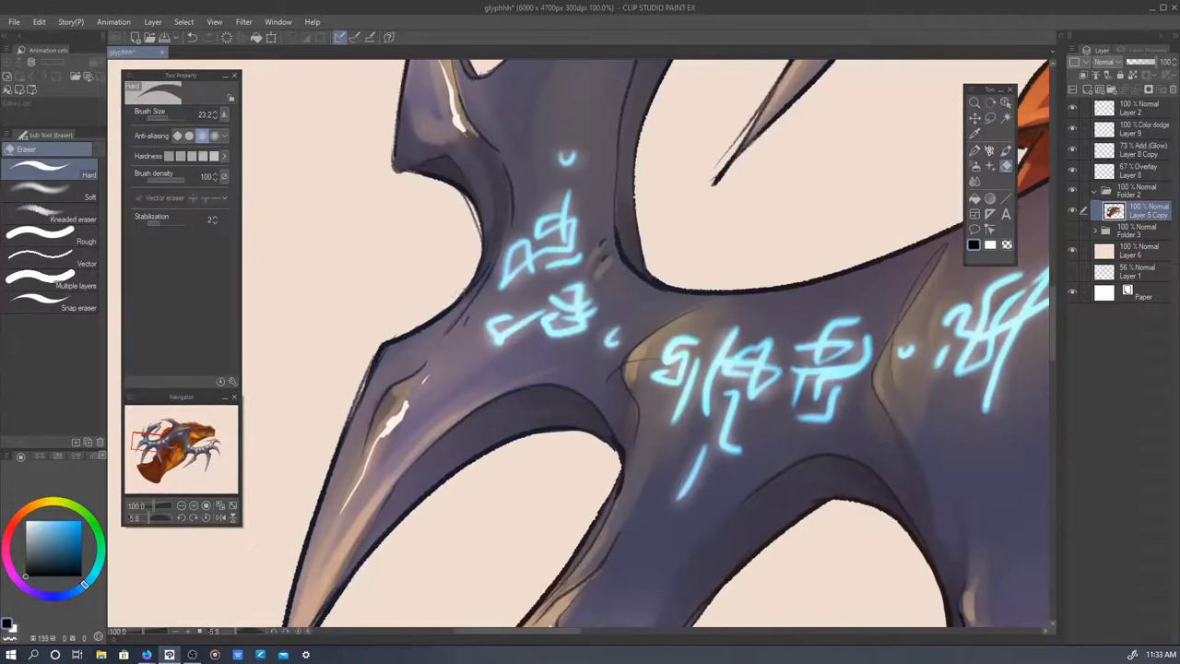
- Remove the red back spines enclosed between the upper horn and the limb on Layer 5 Copy
scroll(893, 467, "up", 5)
key("m")
mouse_move(618, 161)
left_mouse_down()
mouse_move(396, 341)
mouse_move(626, 212)
left_mouse_up()
key("Delete")
mouse_move(687, 163)
left_mouse_down()
mouse_move(681, 190)
mouse_move(710, 387)
left_mouse_up()
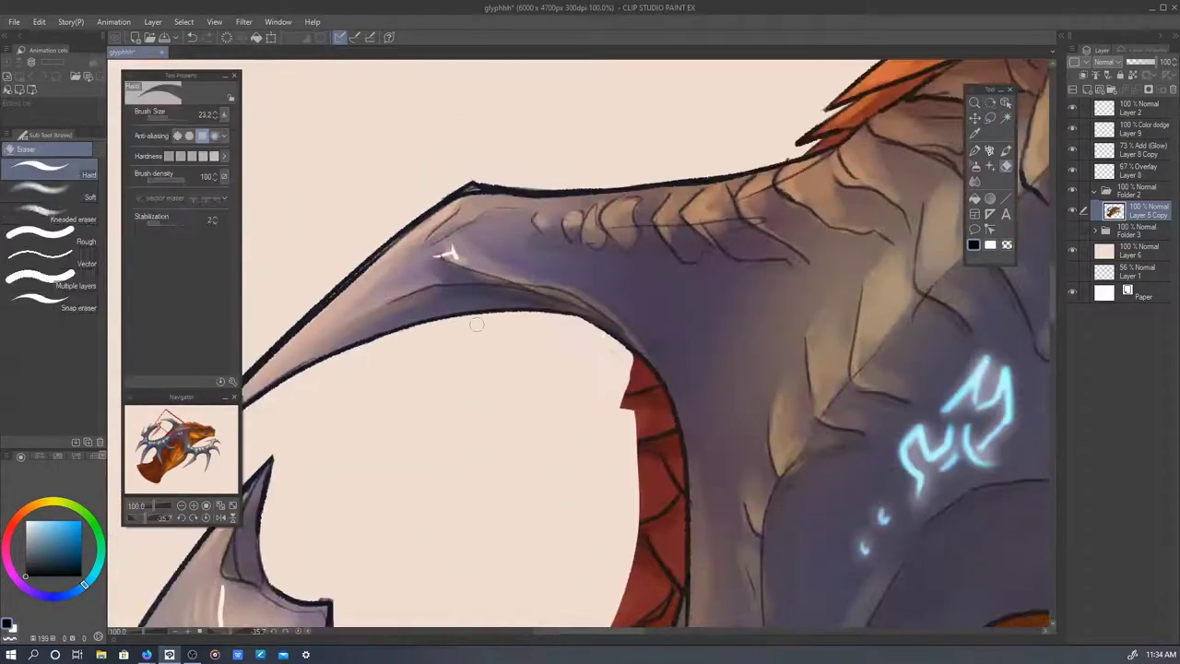
key("m")
mouse_move(407, 314)
left_mouse_down()
mouse_move(425, 253)
mouse_move(419, 369)
left_mouse_up()
key("e")
mouse_move(442, 277)
left_mouse_down()
mouse_move(436, 472)
mouse_move(349, 457)
left_mouse_up()
left_click_drag(431, 403, 535, 342)
- Lasso and delete the orange crest spikes along the top of the neck
key("m")
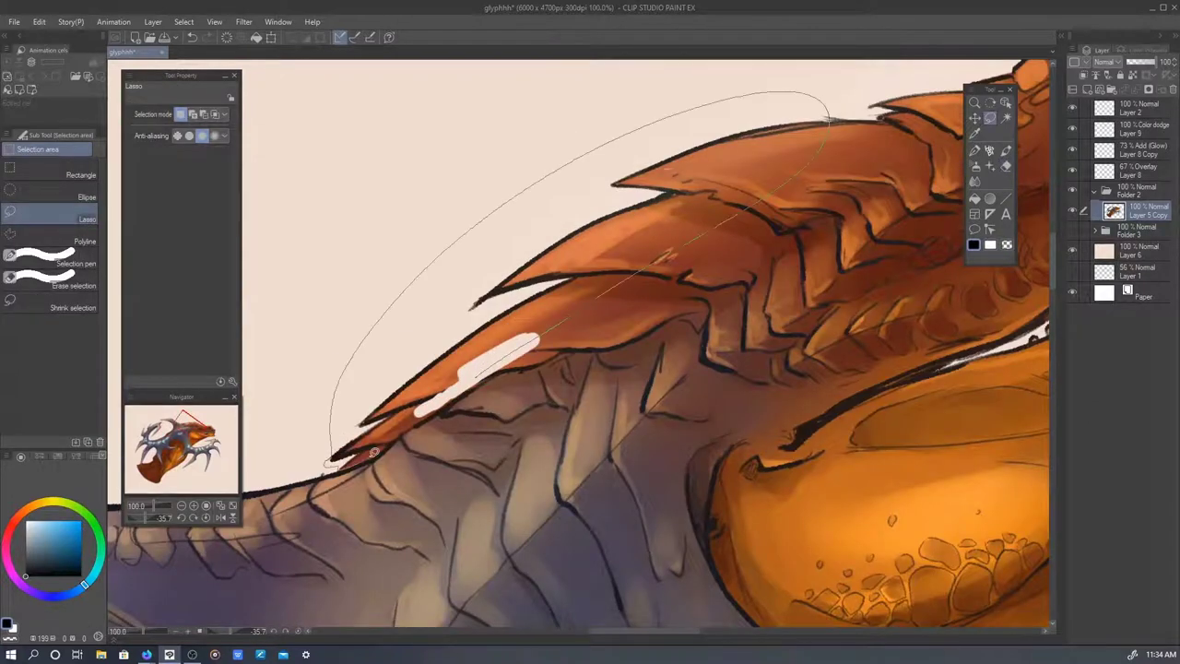
left_click_drag(374, 451, 329, 451)
key("Delete")
key("ctrl+d")
key("e")
scroll(616, 348, "down", 5)
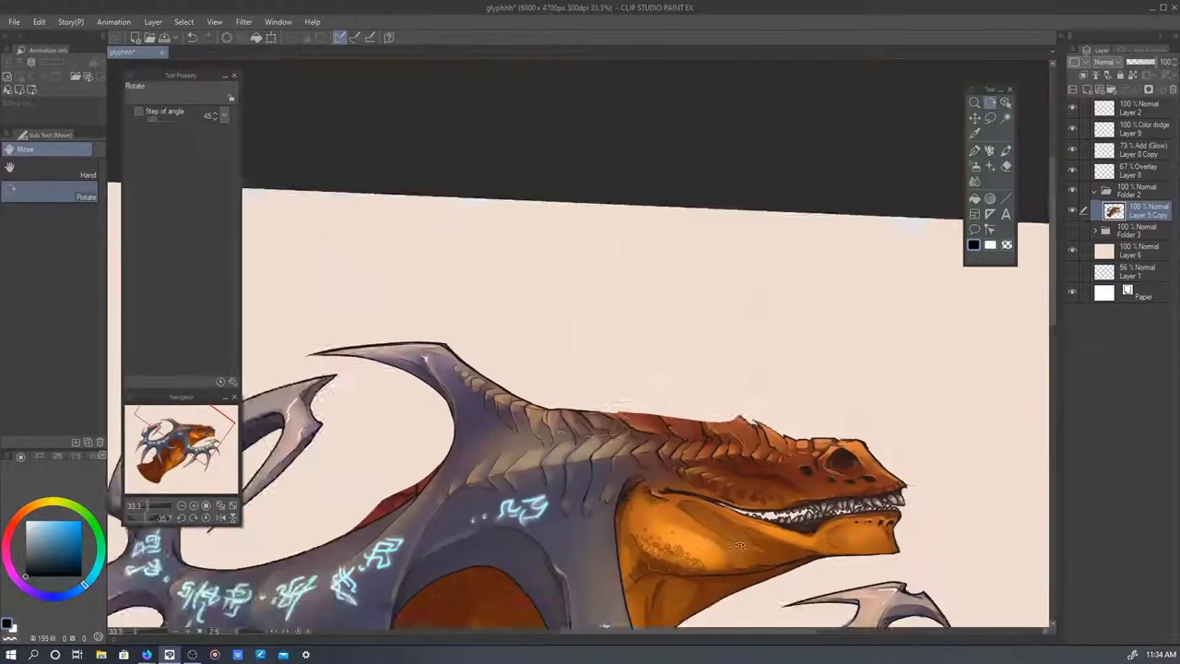
- Lasso and delete the dragon's head and the orange body areas around the front limb's claws
key("m")
scroll(573, 322, "up", 2)
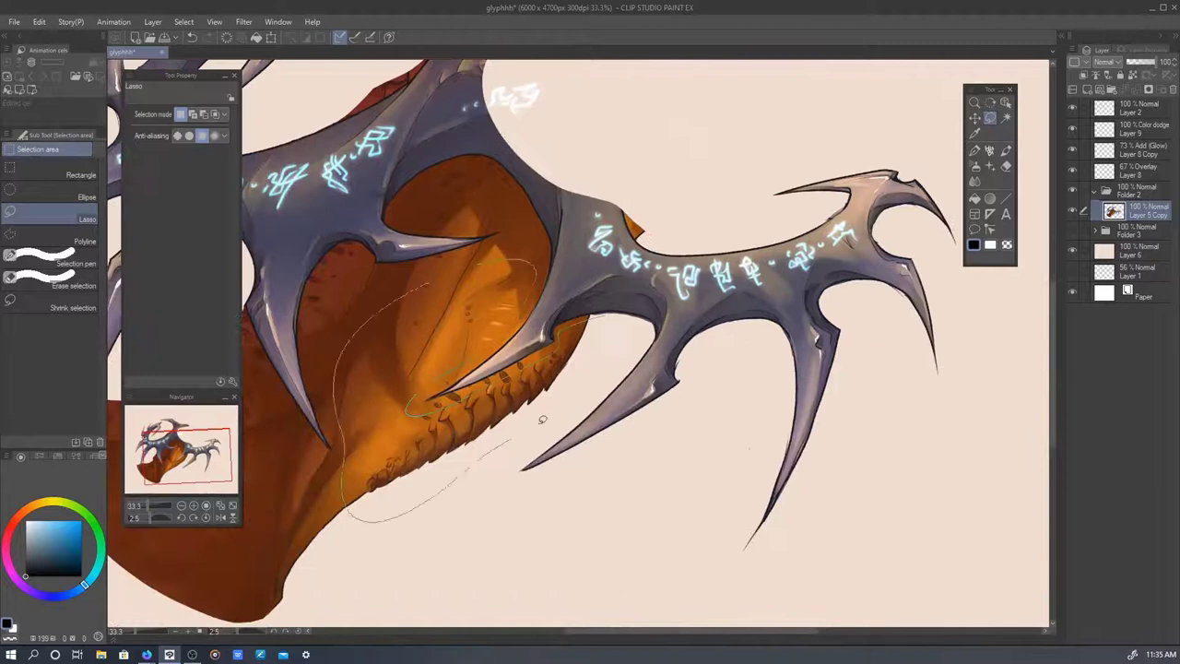
mouse_move(541, 419)
left_mouse_down()
mouse_move(633, 443)
mouse_move(636, 378)
left_mouse_up()
key("Delete")
key("ctrl+d")
mouse_move(586, 337)
left_mouse_down()
mouse_move(645, 382)
mouse_move(474, 408)
left_mouse_up()
- Auto-select and delete the leftover orange patches beside the front limb's inner claw and shoulder
key("w")
scroll(509, 439, "up", 2)
left_click(508, 439)
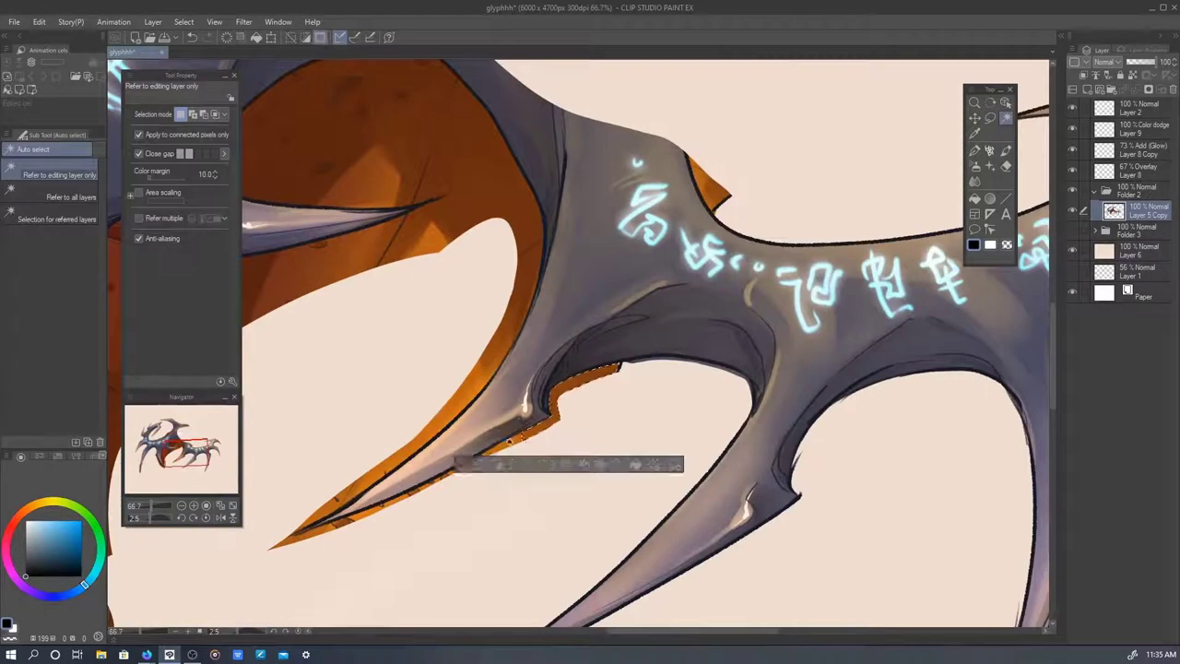
key("Delete")
left_click(414, 484)
key("Delete")
left_click(719, 197)
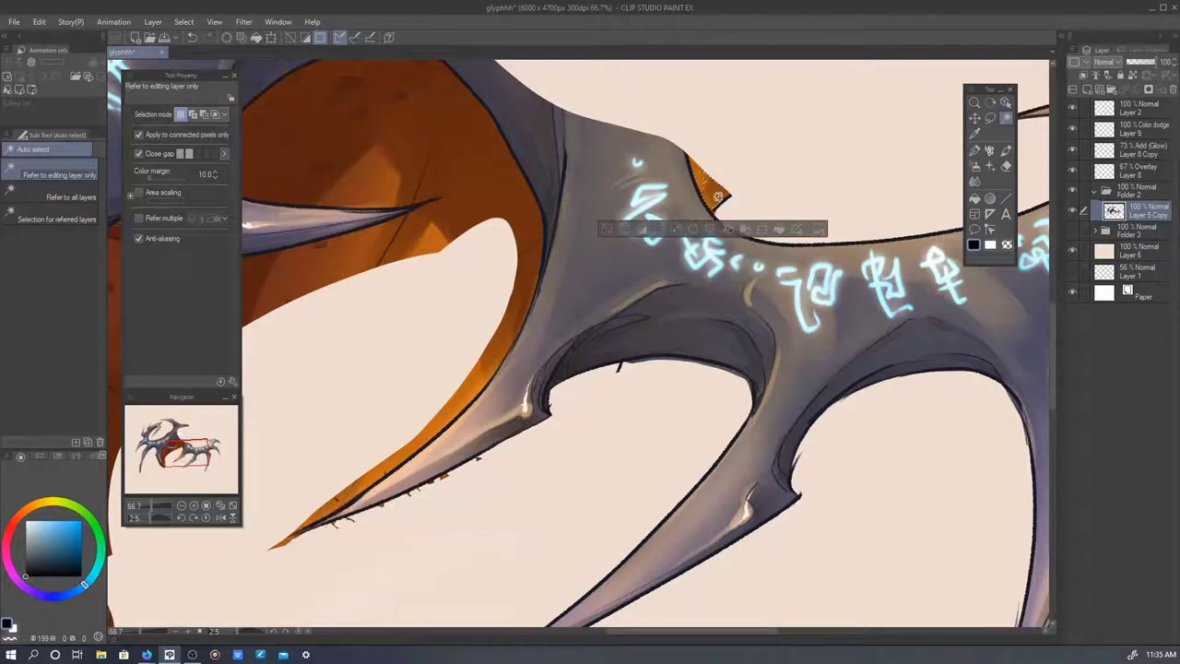
key("Delete")
key("ctrl+d")
key("e")
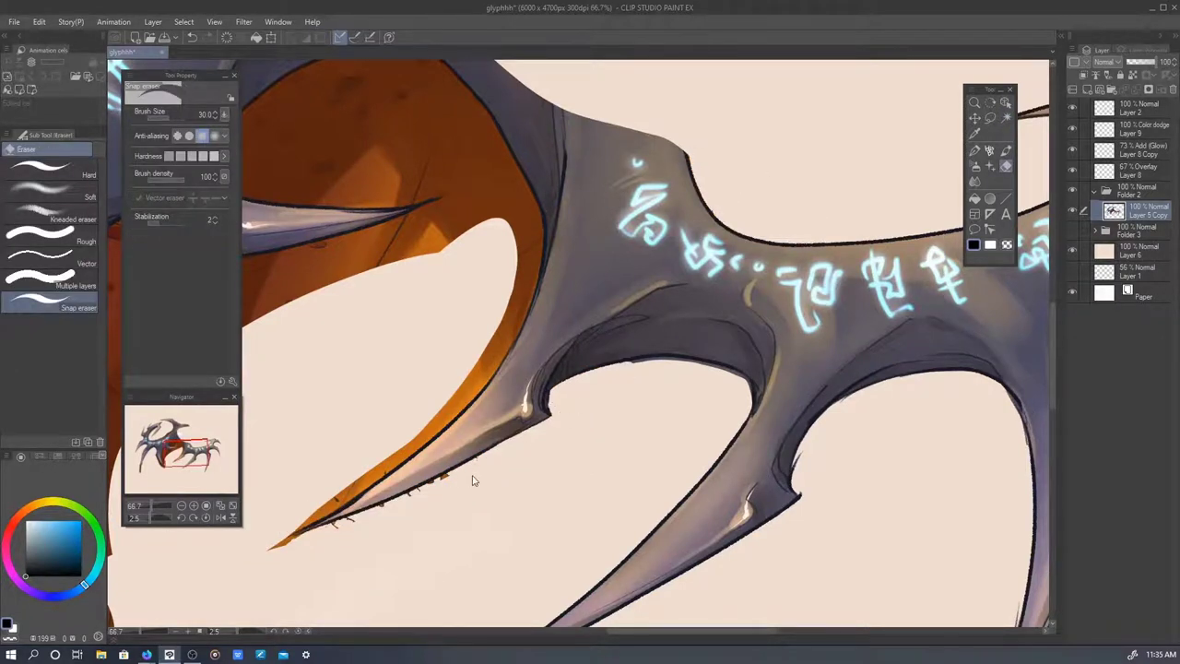
- Erase stray sketch lines and rough edges around the claws of both limbs with the Snap eraser
scroll(472, 480, "up", 4)
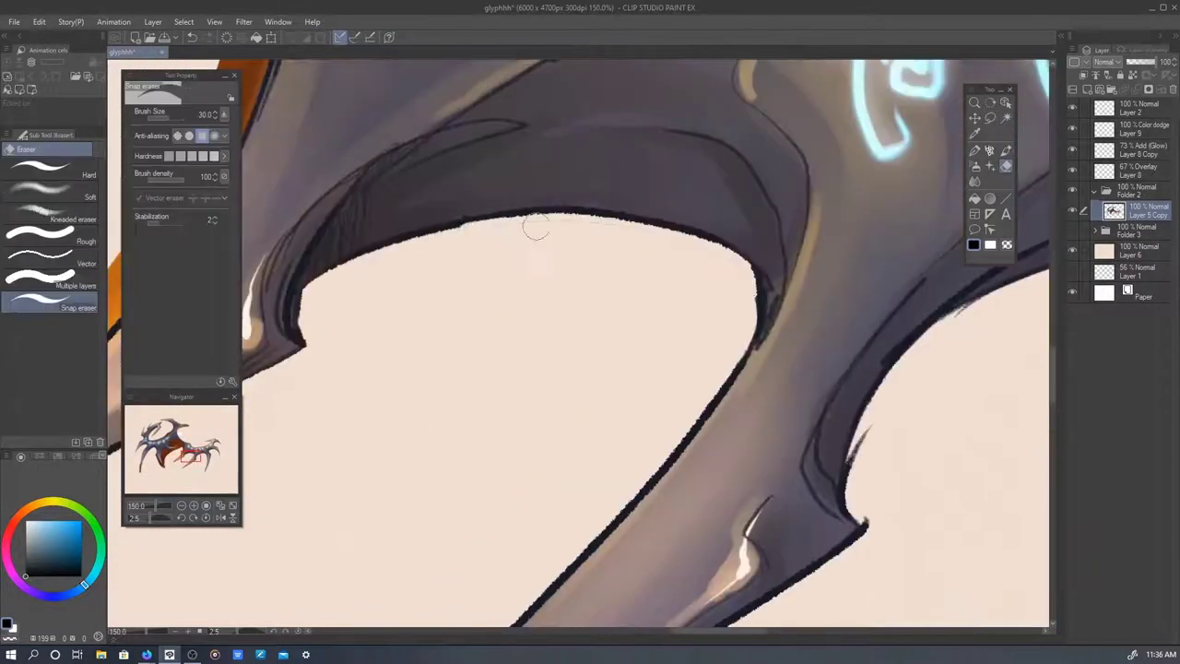
left_click_drag(763, 297, 685, 463)
scroll(685, 463, "down", 2)
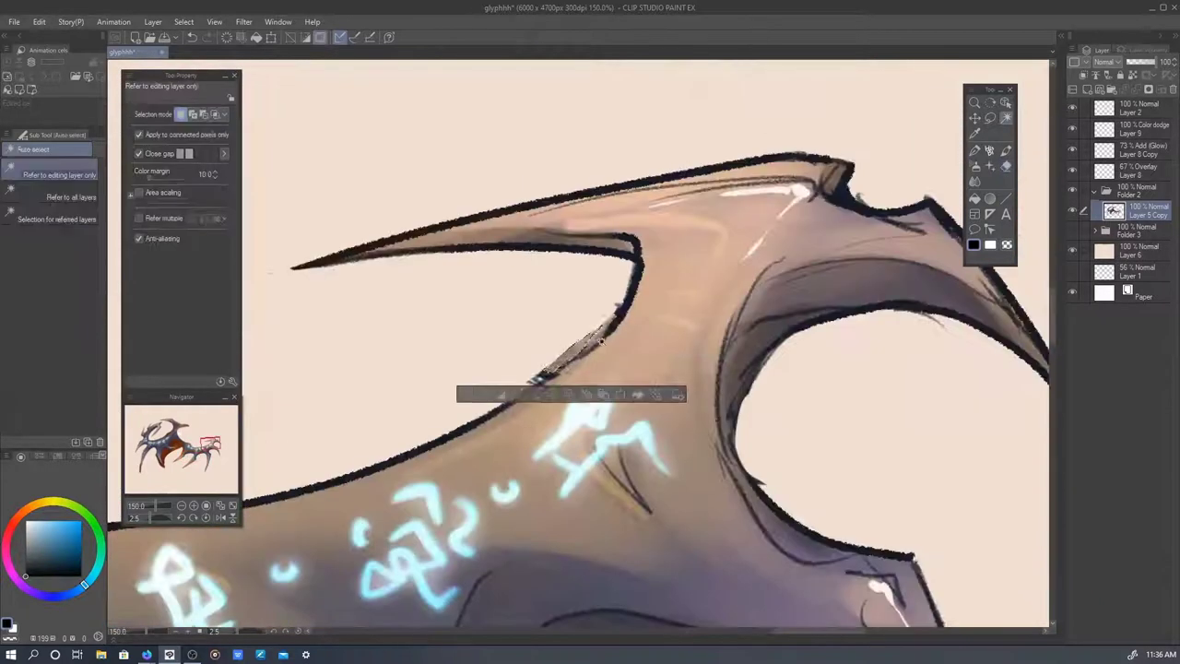
scroll(763, 316, "up", 2)
scroll(762, 316, "down", 2)
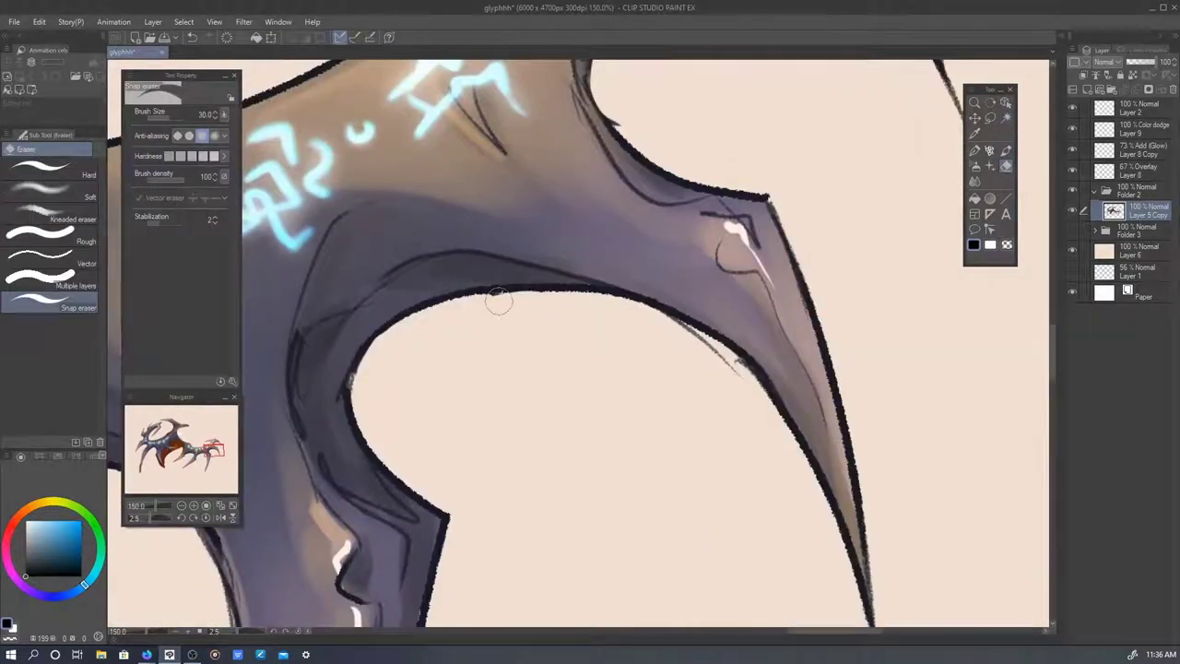
left_click_drag(566, 303, 783, 403)
scroll(803, 420, "down", 6)
scroll(803, 420, "up", 5)
left_click_drag(829, 298, 516, 284)
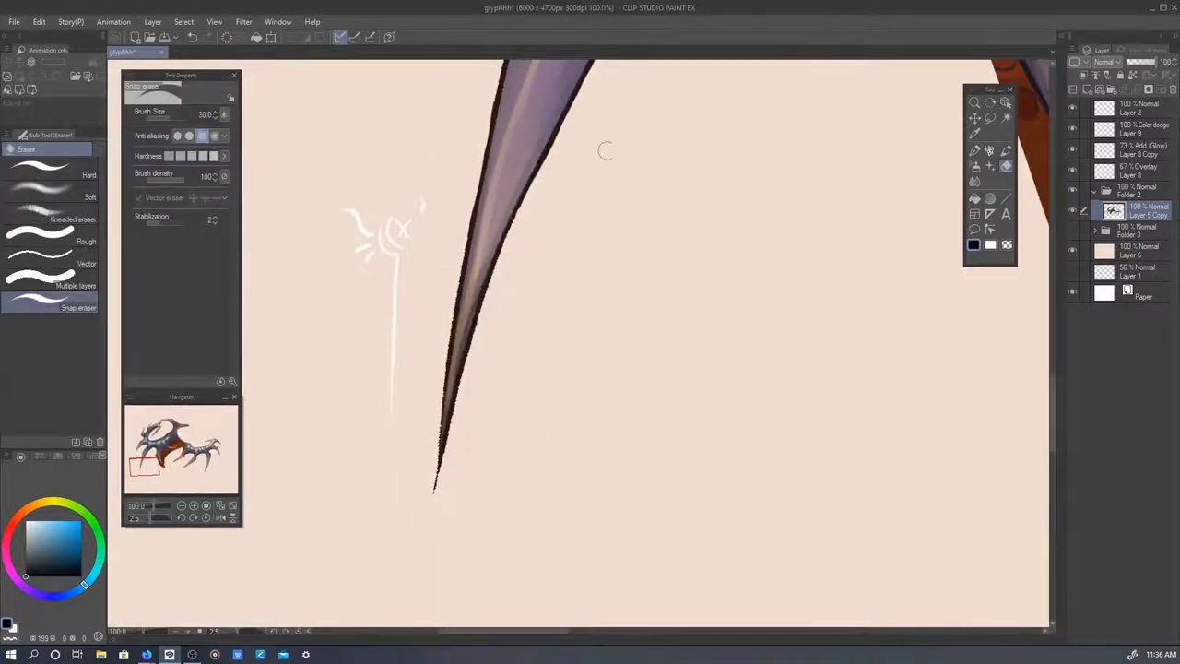
- Move Layer 5 Copy below Folder 3, show the original dragon layers and load a selection from the masked layer
scroll(605, 151, "down", 4)
left_click_drag(1099, 261, 1106, 251)
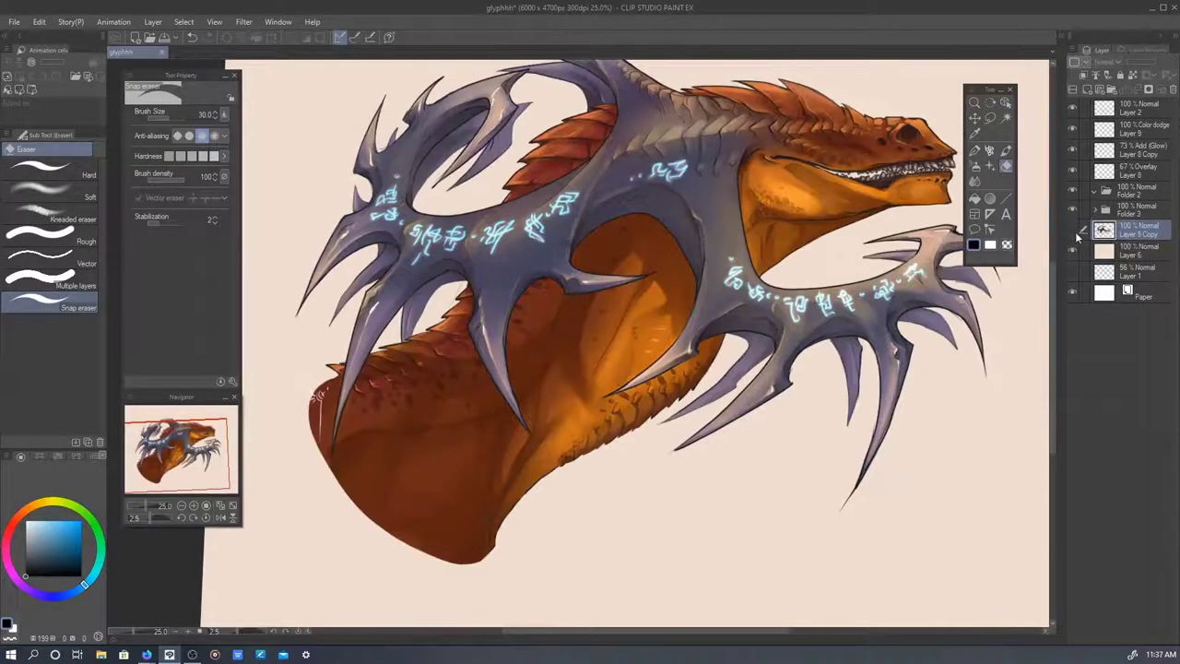
left_click(1095, 210)
left_click(1106, 227)
left_click(1124, 269, "ctrl")
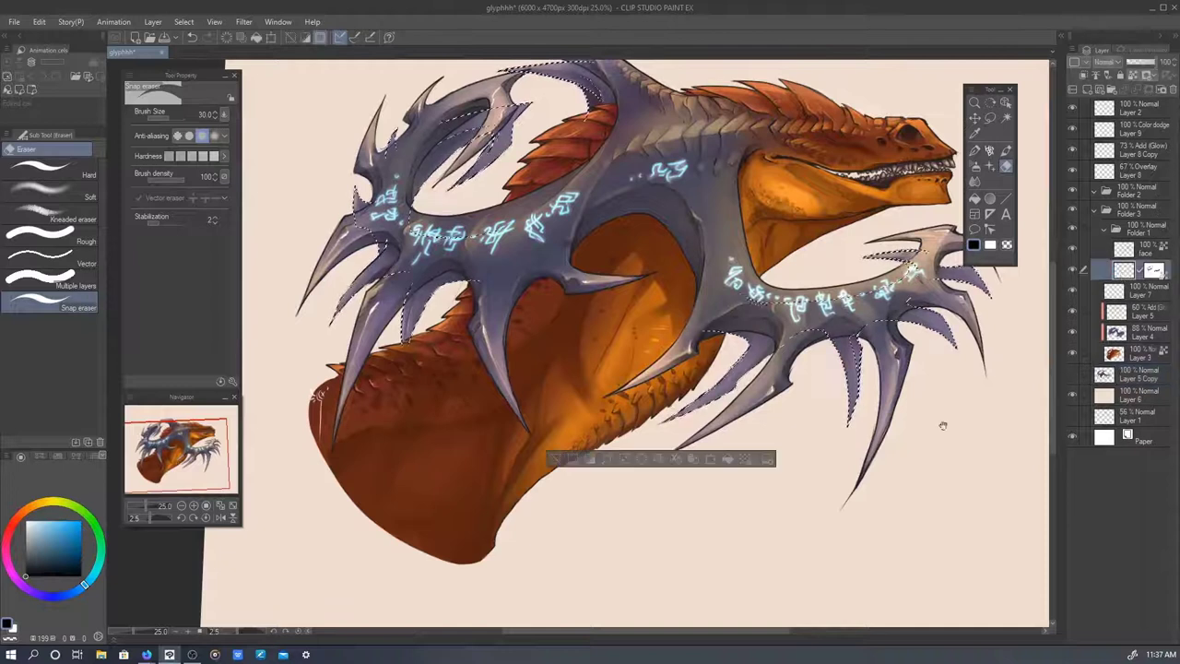
- Lasso and delete the background claws around the front limb on Layer 3
left_click_drag(942, 425, 919, 461)
left_click(1138, 332)
scroll(1056, 344, "up", 2)
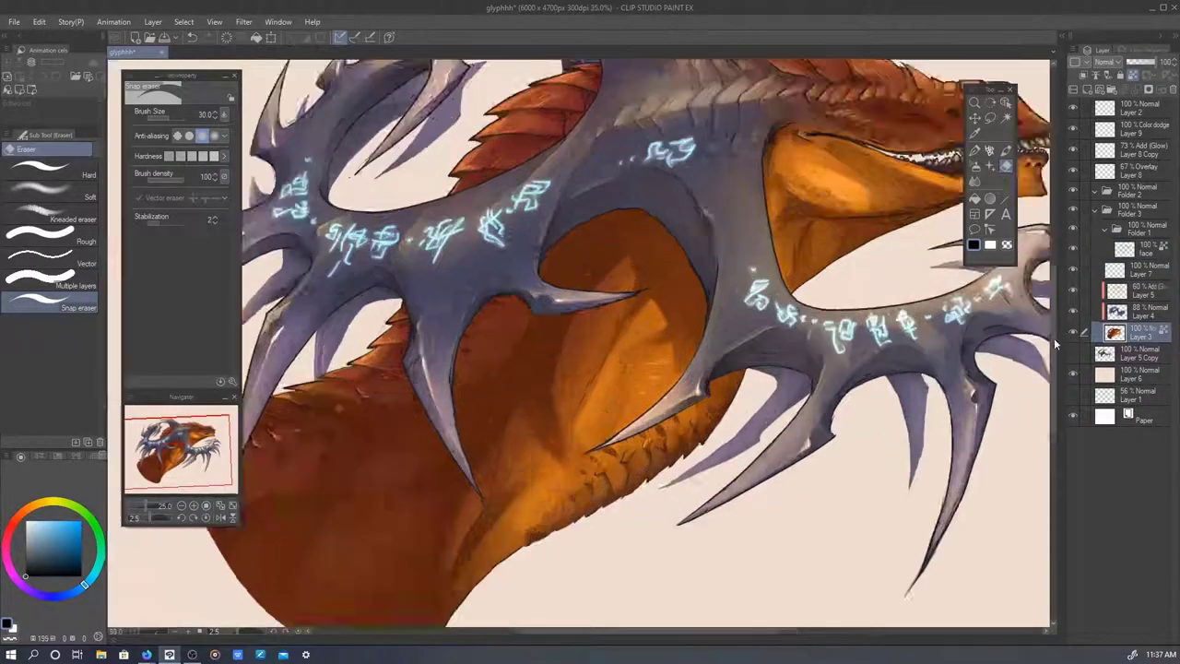
scroll(1057, 344, "up", 1)
key("m")
left_click_drag(385, 426, 398, 430)
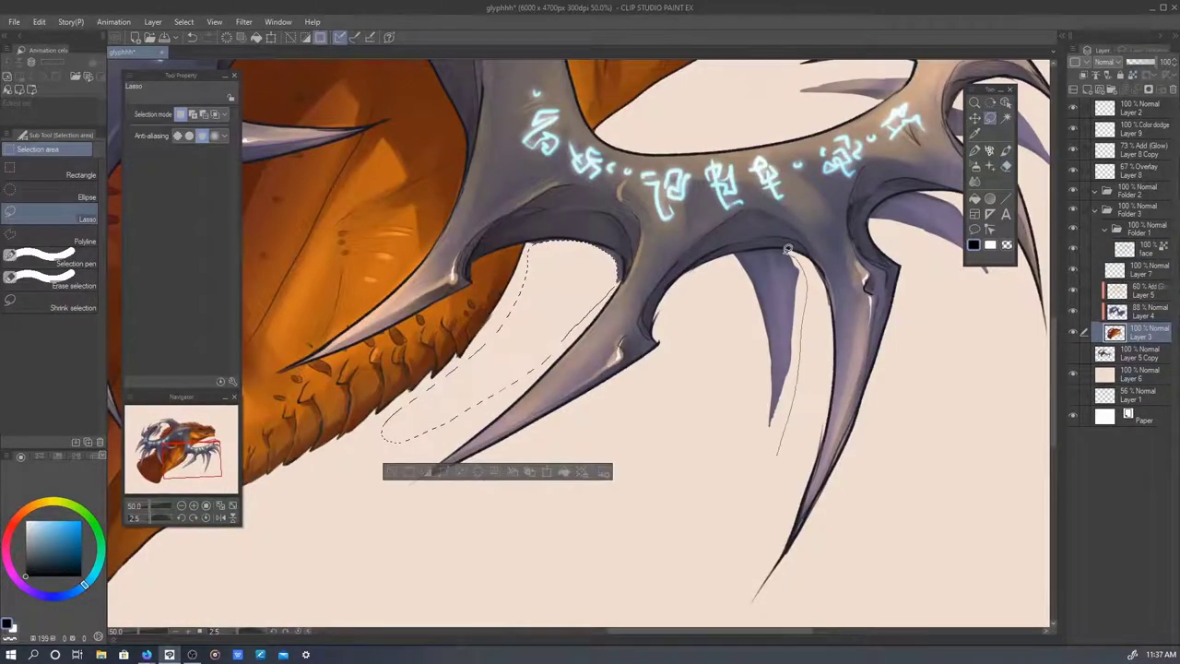
left_click_drag(934, 376, 584, 482)
left_click_drag(608, 214, 601, 241)
mouse_move(434, 205)
left_mouse_down()
mouse_move(537, 181)
mouse_move(441, 207)
left_mouse_up()
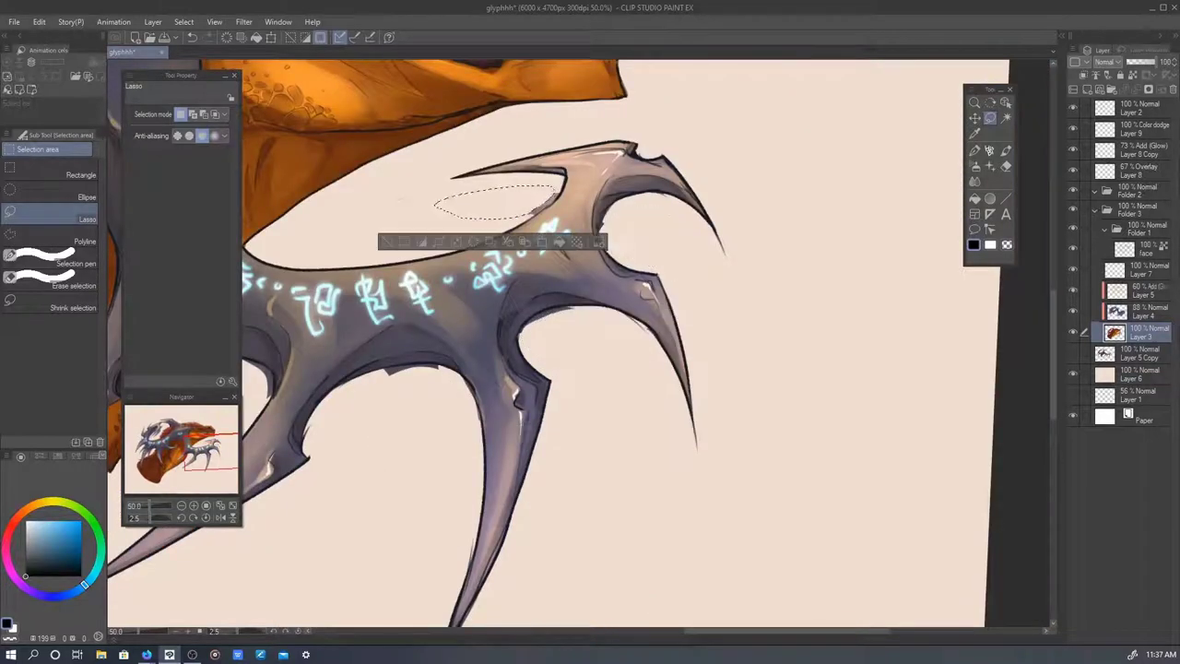
key("ctrl+d")
- Lasso and delete the background claws around the rear limb and beneath the upper horn on Layer 3
left_click_drag(304, 185, 600, 393)
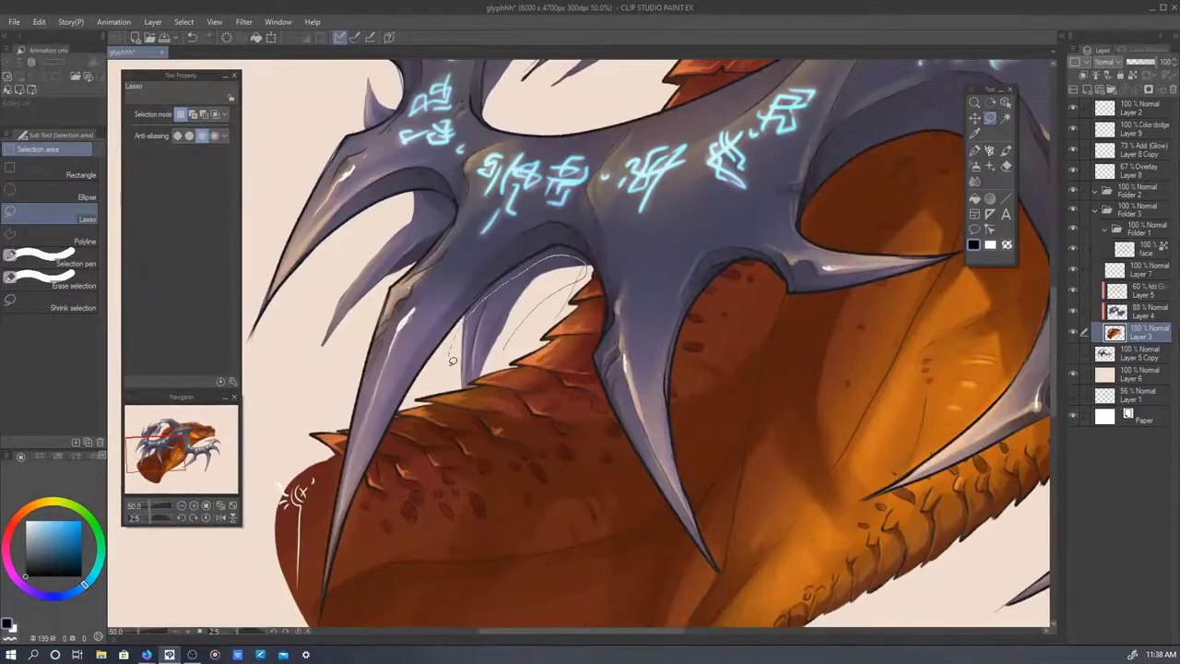
left_click_drag(451, 361, 387, 286)
left_click_drag(579, 103, 542, 276)
left_click_drag(562, 195, 544, 258)
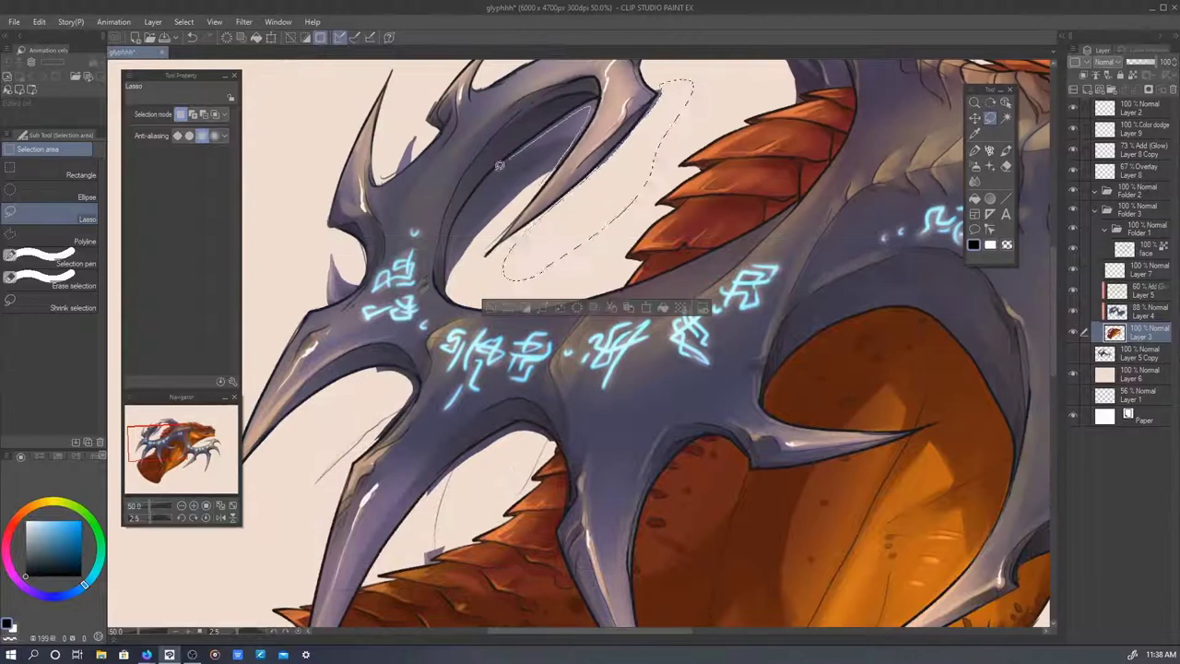
left_click_drag(597, 195, 554, 325)
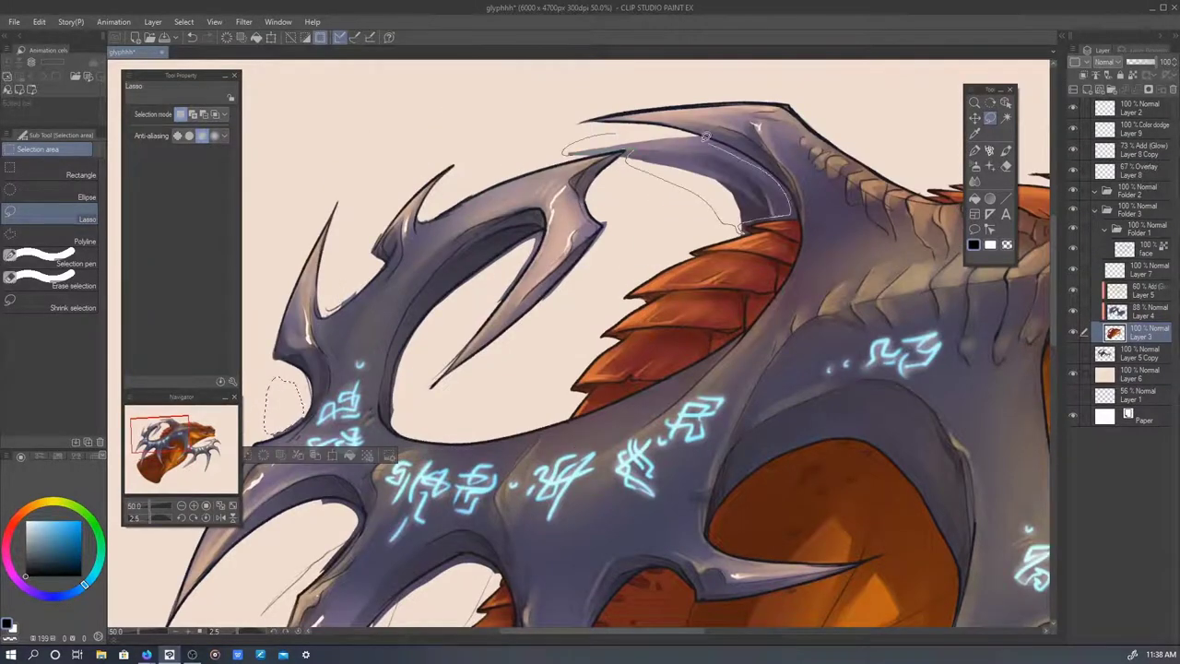
left_click_drag(705, 137, 590, 147)
- Erase leftover background claw edges around the upper horn, curved claw and rear limb on Layer 3
scroll(645, 230, "up", 2)
key("e")
scroll(601, 381, "up", 1)
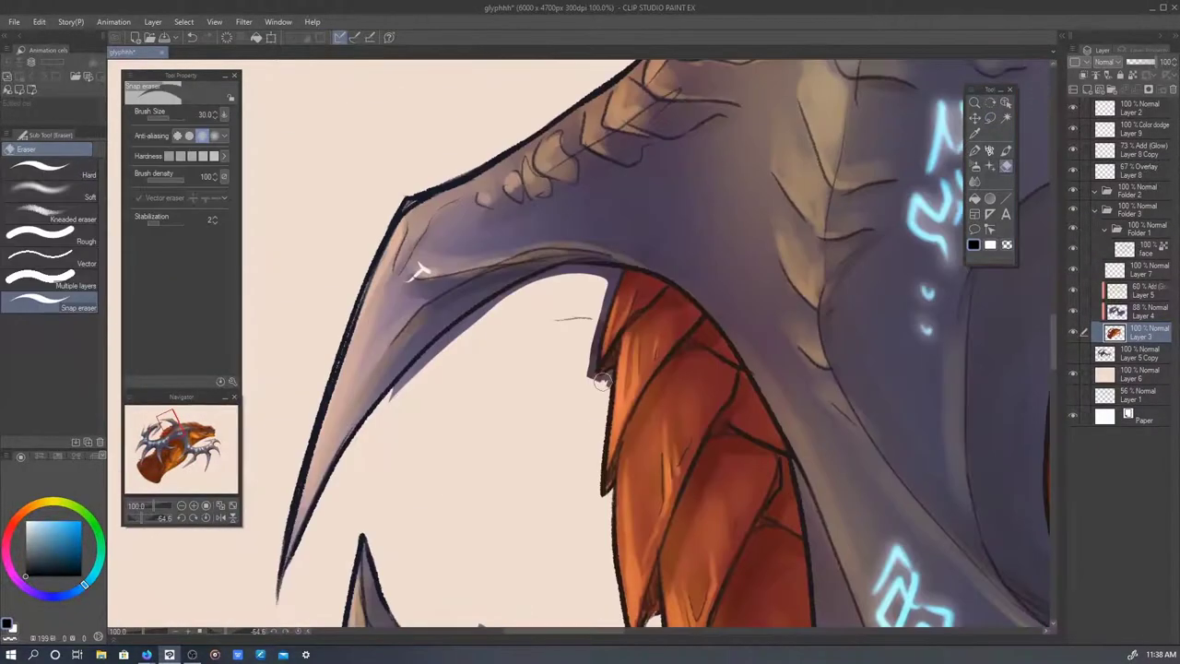
left_click_drag(452, 333, 547, 247)
scroll(396, 469, "down", 3)
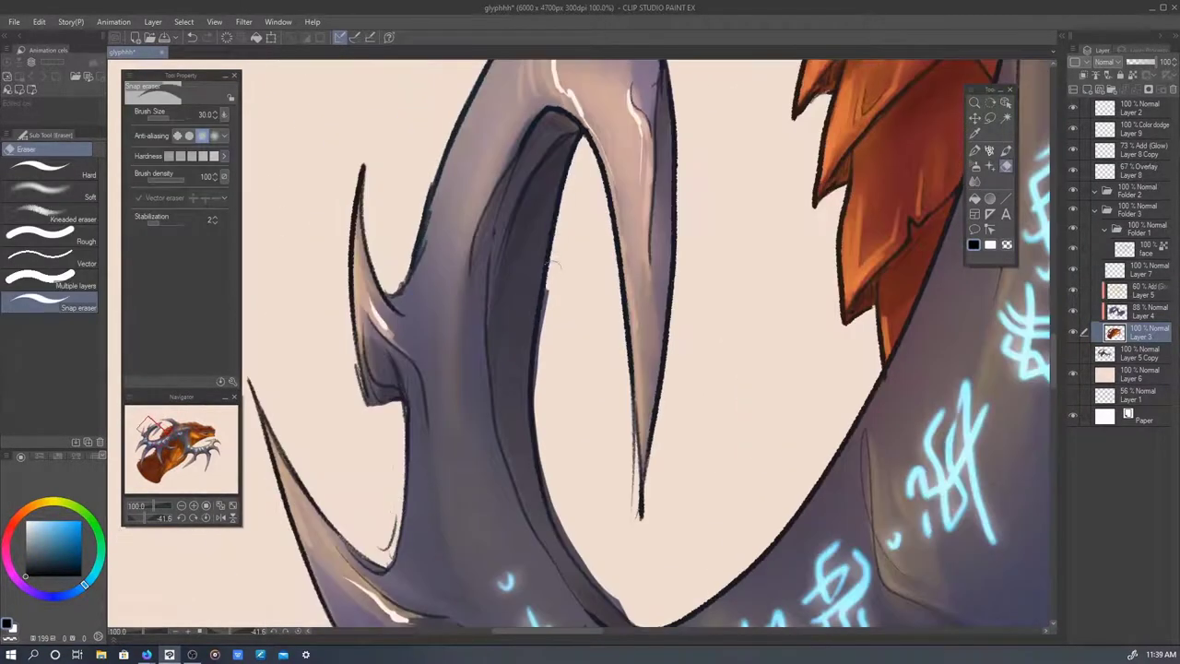
scroll(551, 266, "down", 2)
left_click_drag(507, 512, 466, 237)
scroll(608, 398, "up", 2)
scroll(524, 241, "down", 3)
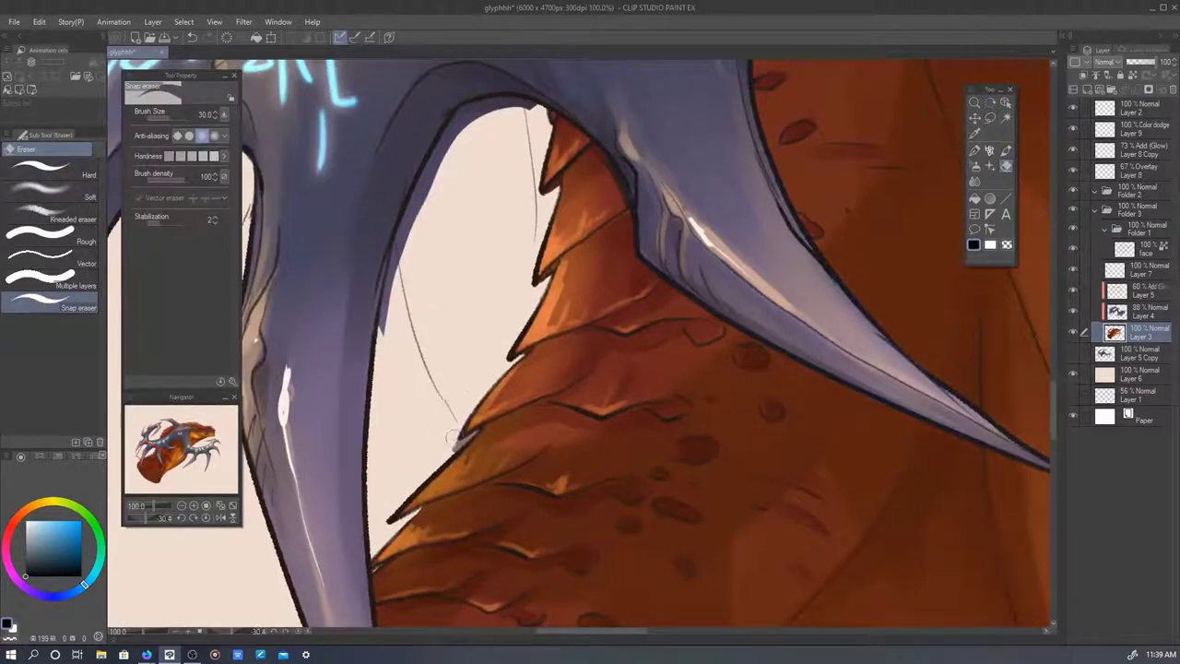
- Erase the stray claw remnants and sketch lines around the front limb's claws on Layer 3
scroll(790, 342, "down", 3)
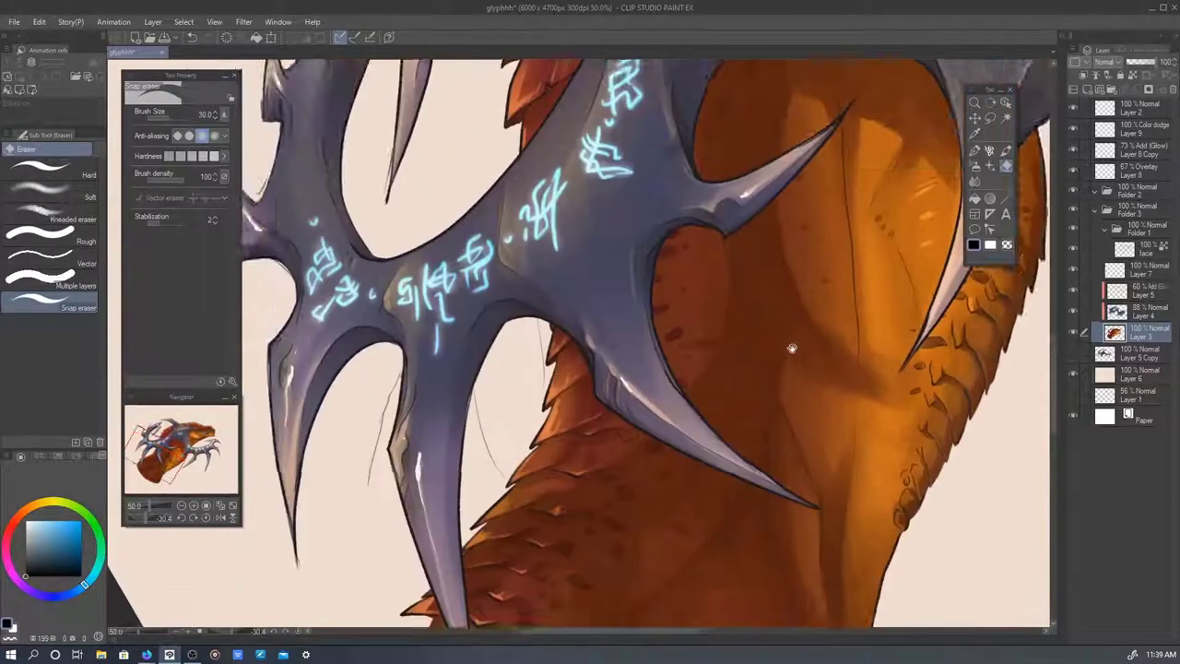
scroll(724, 430, "up", 3)
left_click_drag(725, 429, 535, 264)
scroll(615, 318, "up", 2)
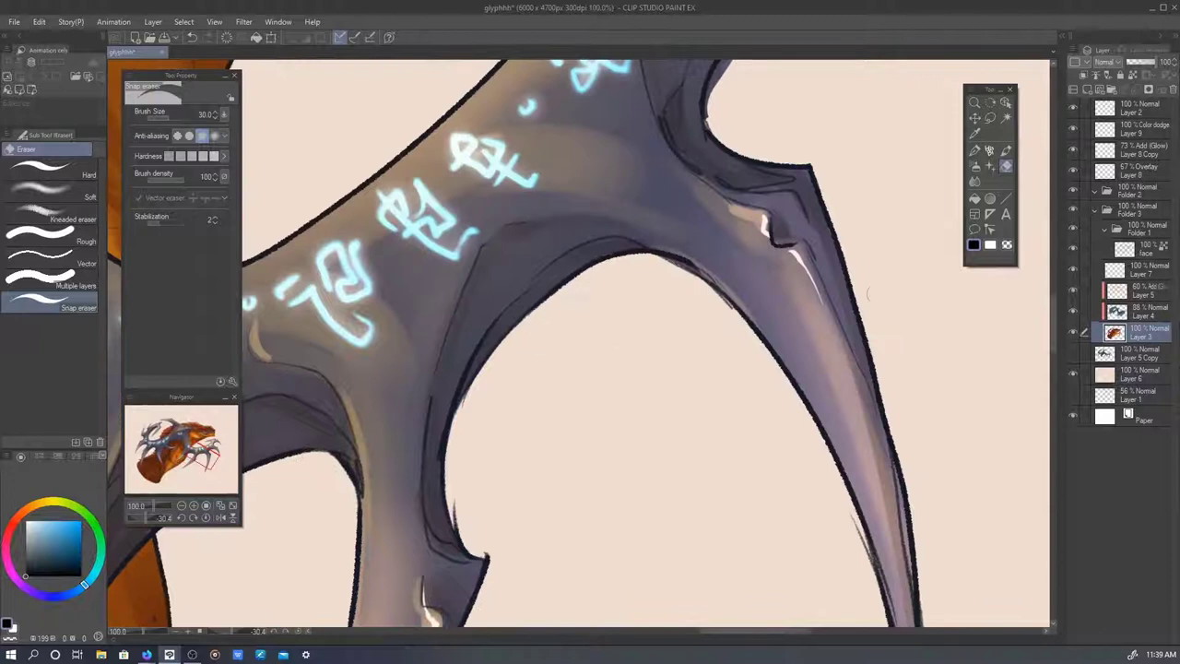
left_click_drag(866, 294, 435, 271)
scroll(569, 290, "down", 3)
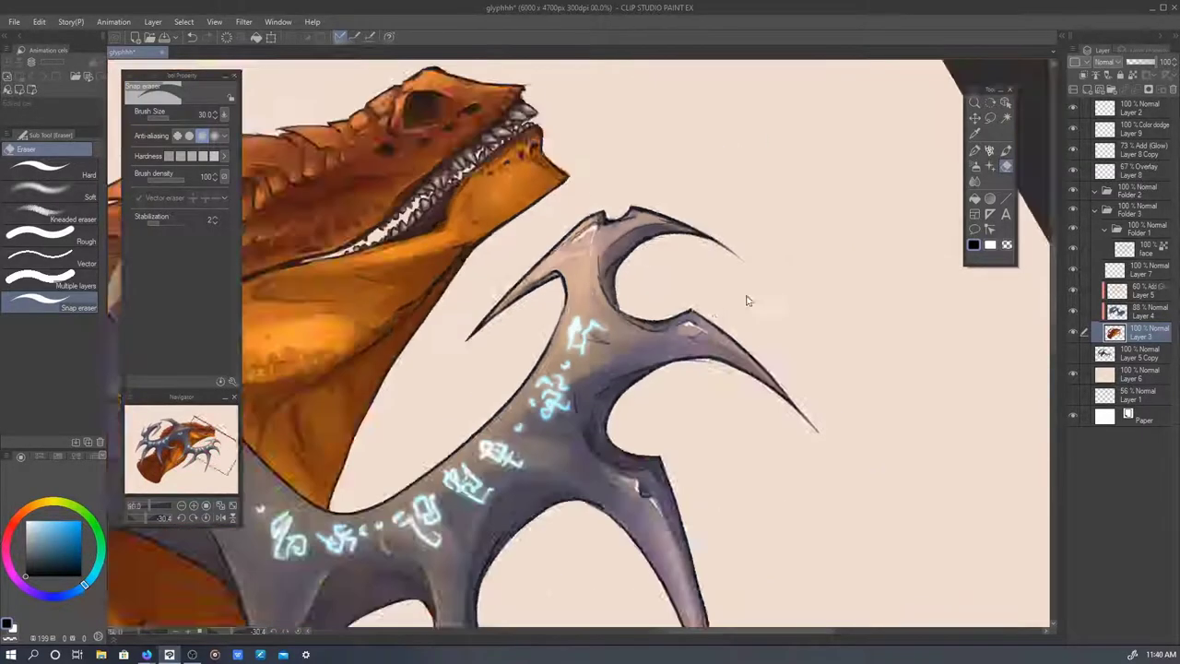
left_click_drag(750, 297, 672, 304)
- Erase the thin leftover outlines between the rear limb's claws on the face layer
scroll(645, 332, "up", 3)
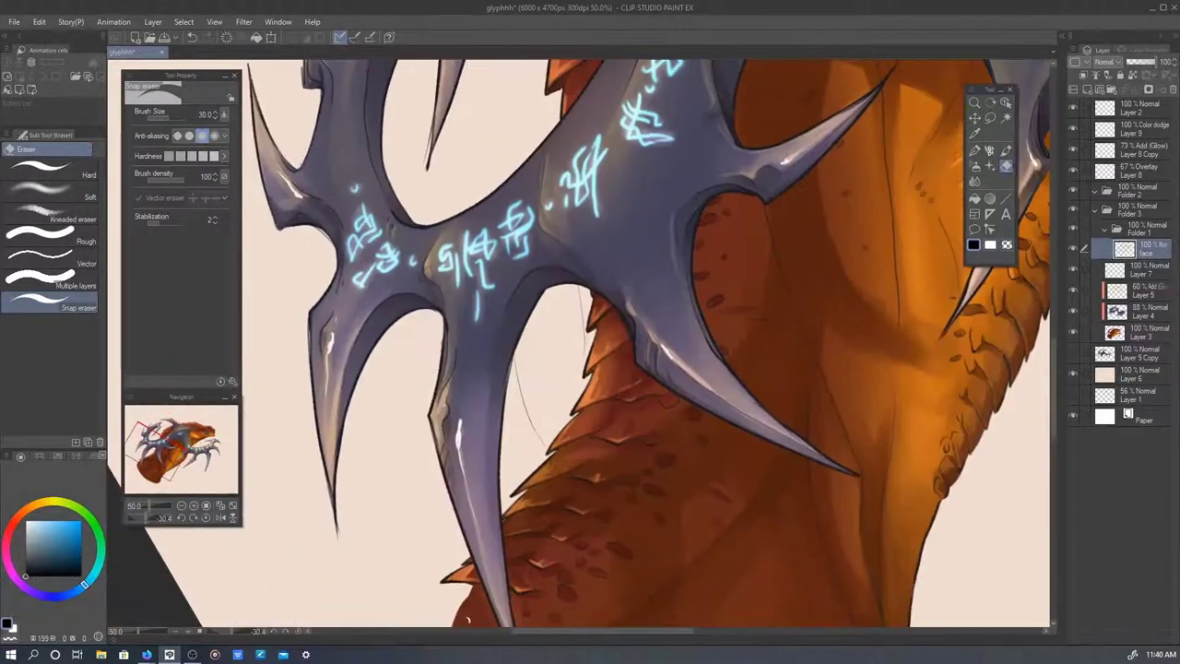
left_click_drag(578, 289, 770, 449)
scroll(740, 288, "down", 3)
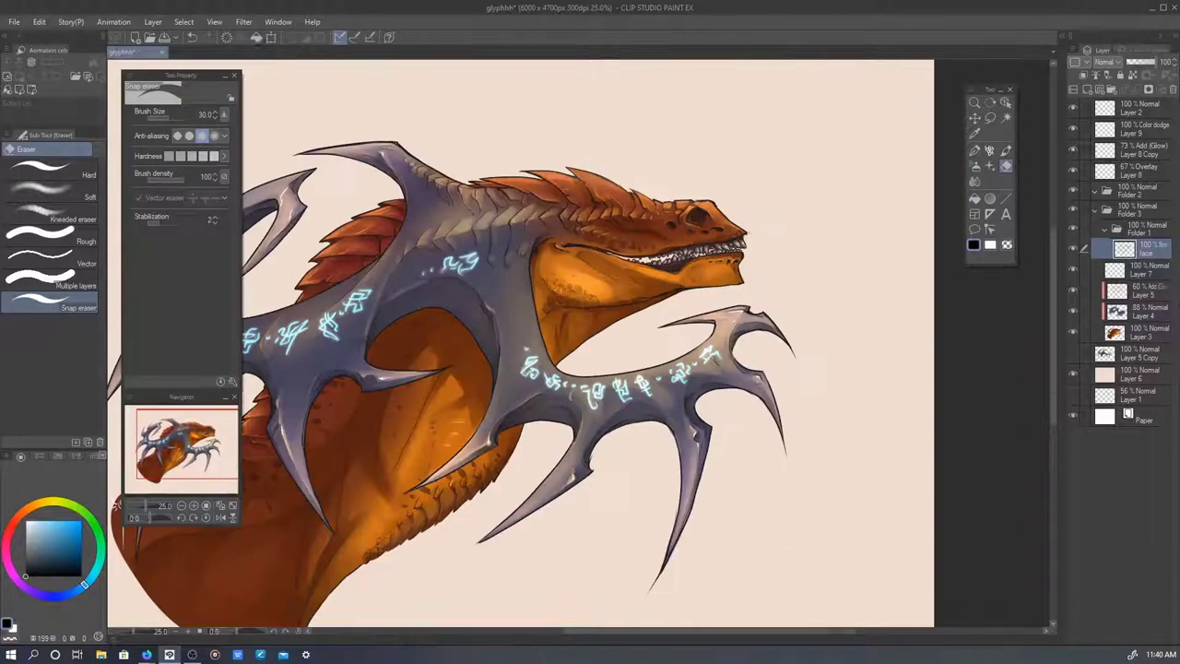
- Show Layer 5 Copy and transform it into an offset second set of claws behind the dragon
left_click(1106, 210)
left_click(1133, 230)
key("ctrl+t")
left_click_drag(791, 436, 925, 425)
key("Return")
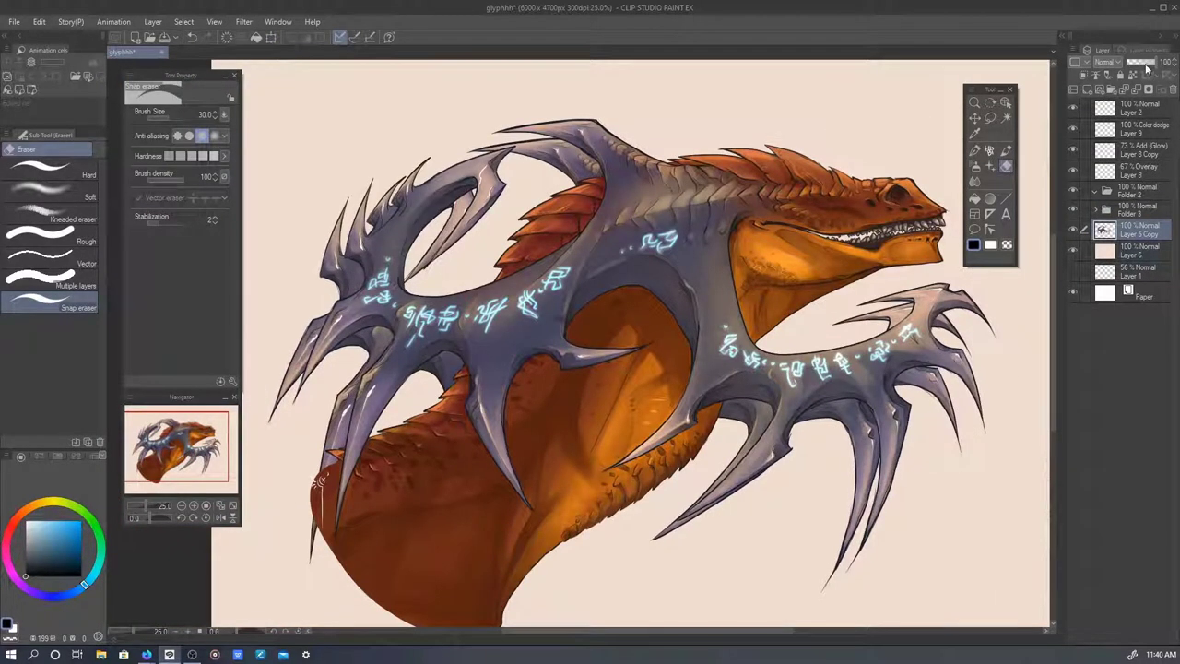
- Lower Layer 5 Copy's opacity to 56% and add a new layer clipped above it
left_click(1146, 62)
key("ctrl+shift+n")
- Set the clipped layer to Multiply and shade the background claws in muted purple with the Soft airbrush
scroll(751, 310, "up", 1)
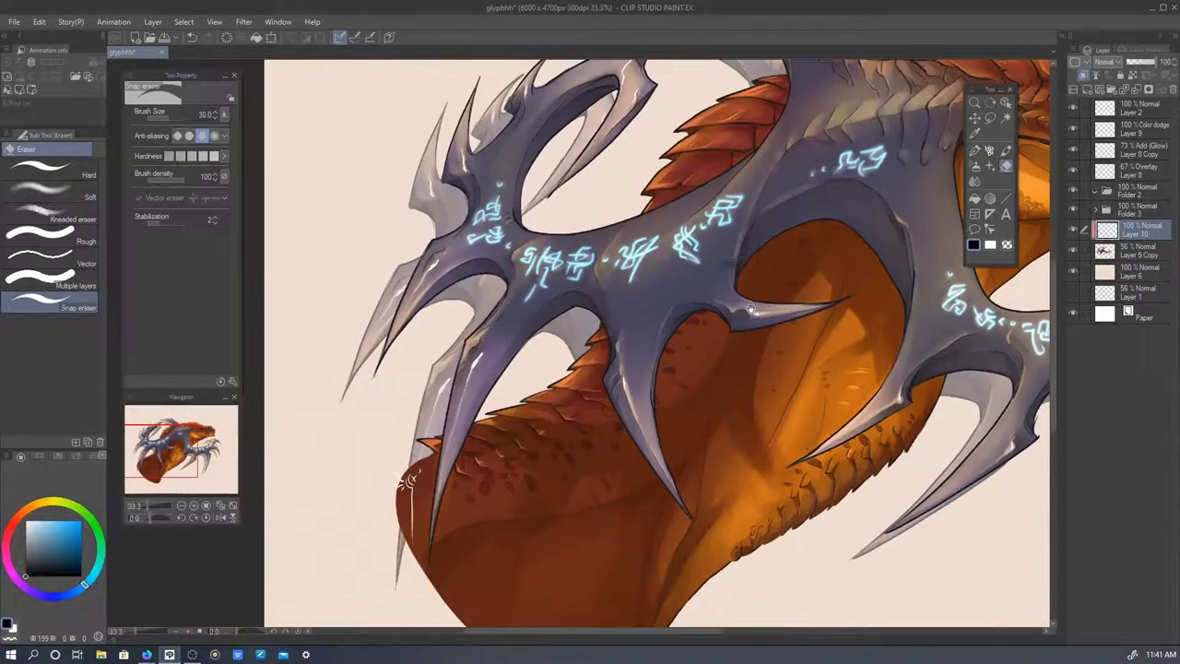
left_click(974, 166)
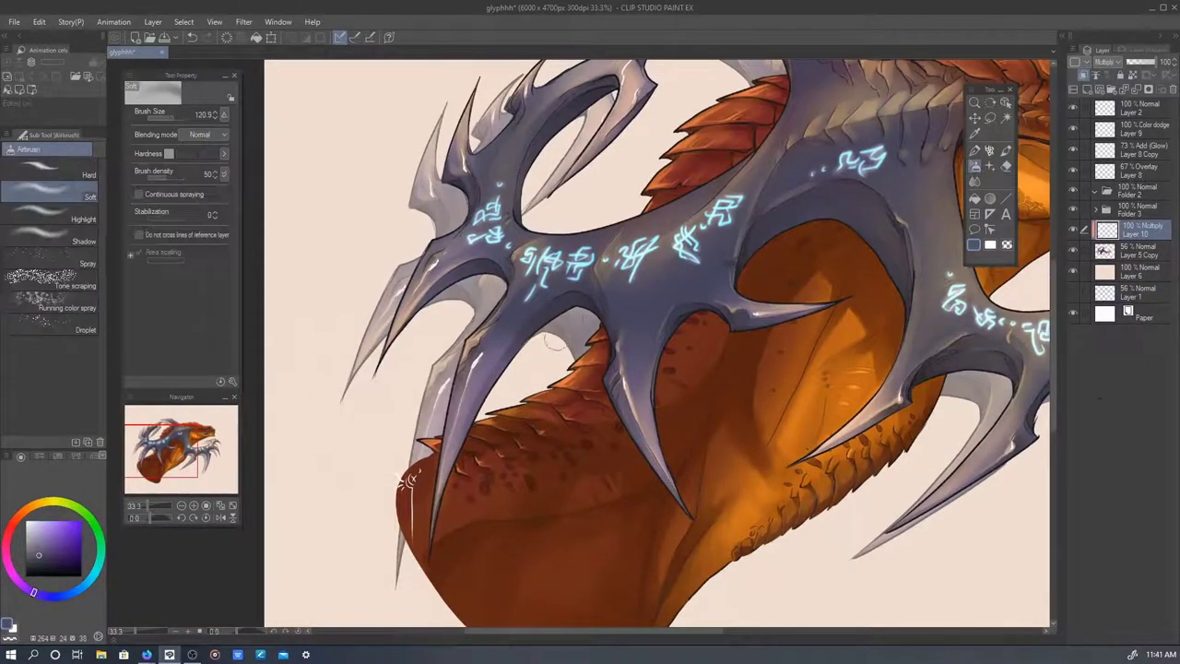
scroll(407, 479, "right", 4)
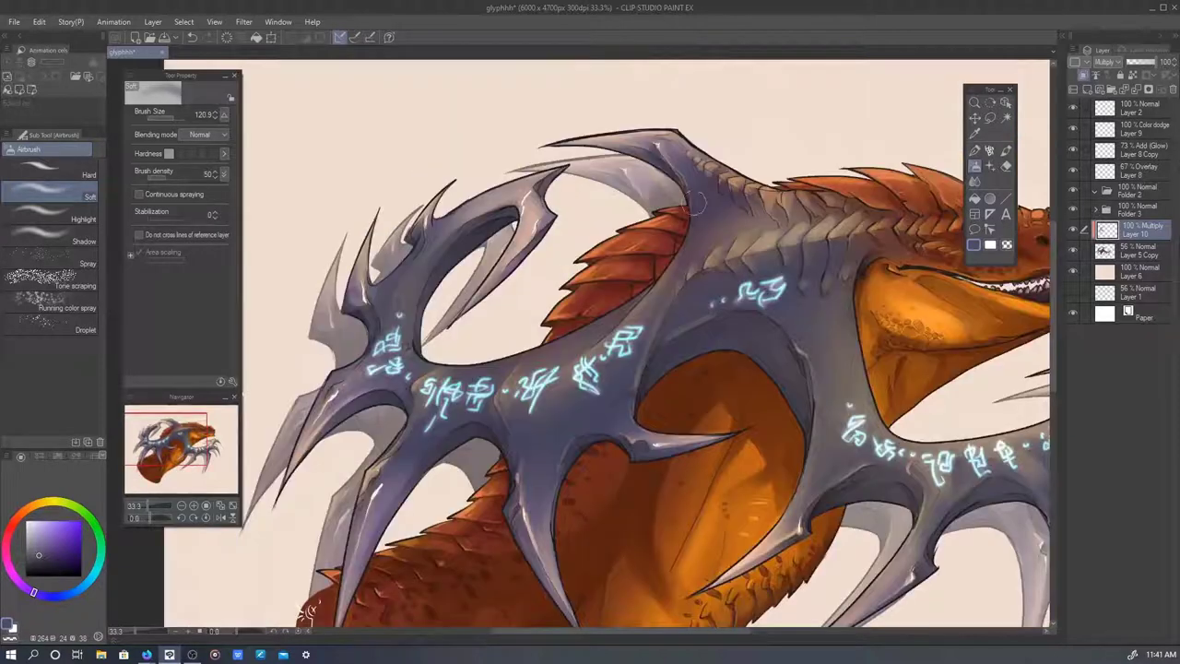